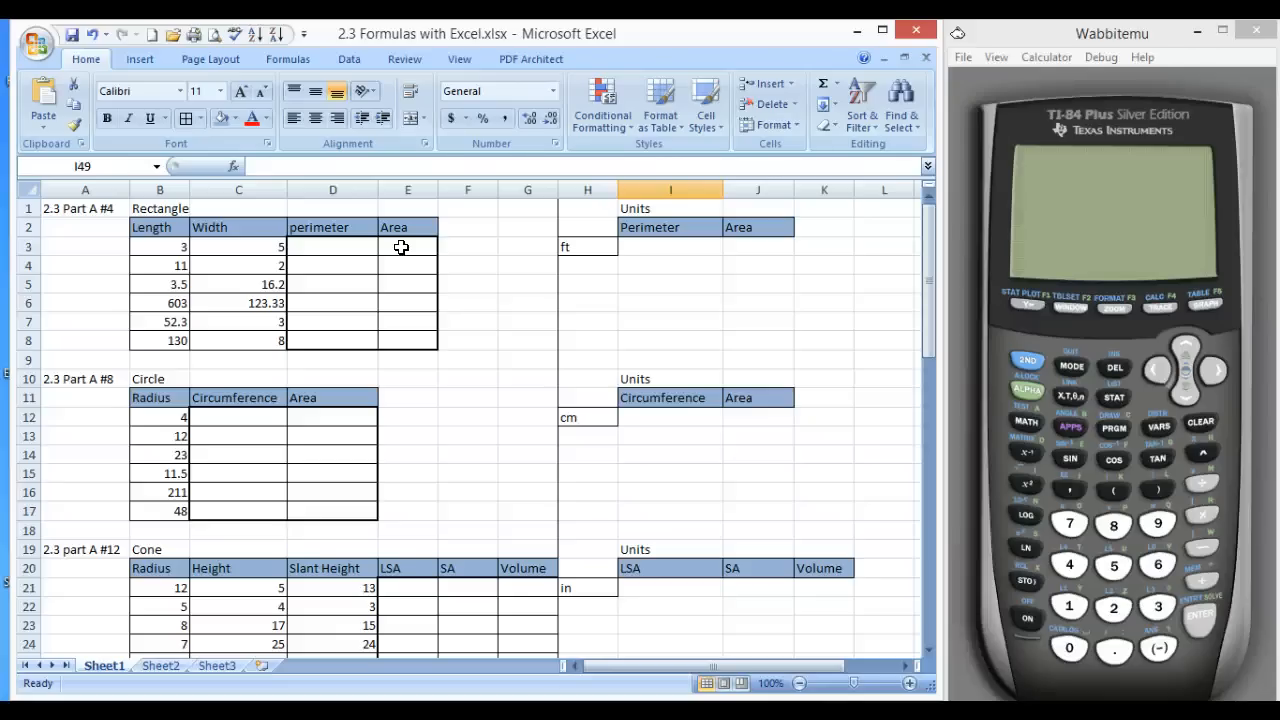
Turn on the TI-84 Plus calculator emulator
click(1029, 626)
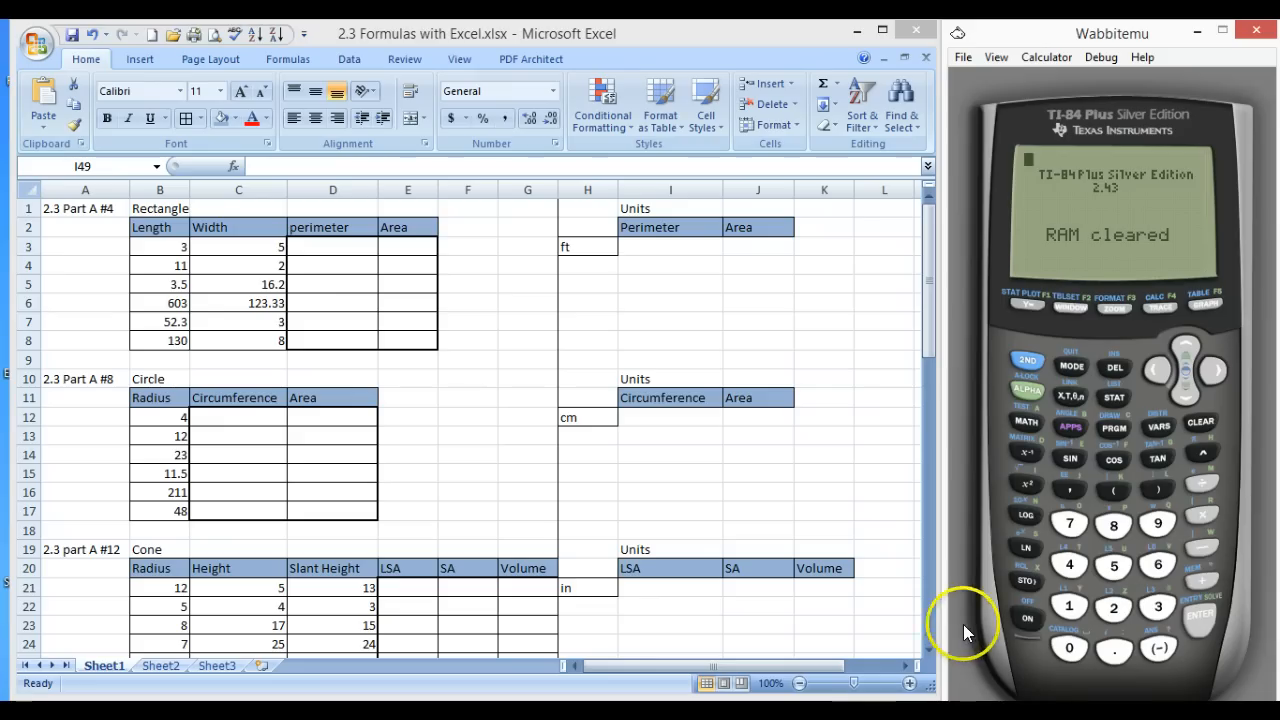
click(1218, 625)
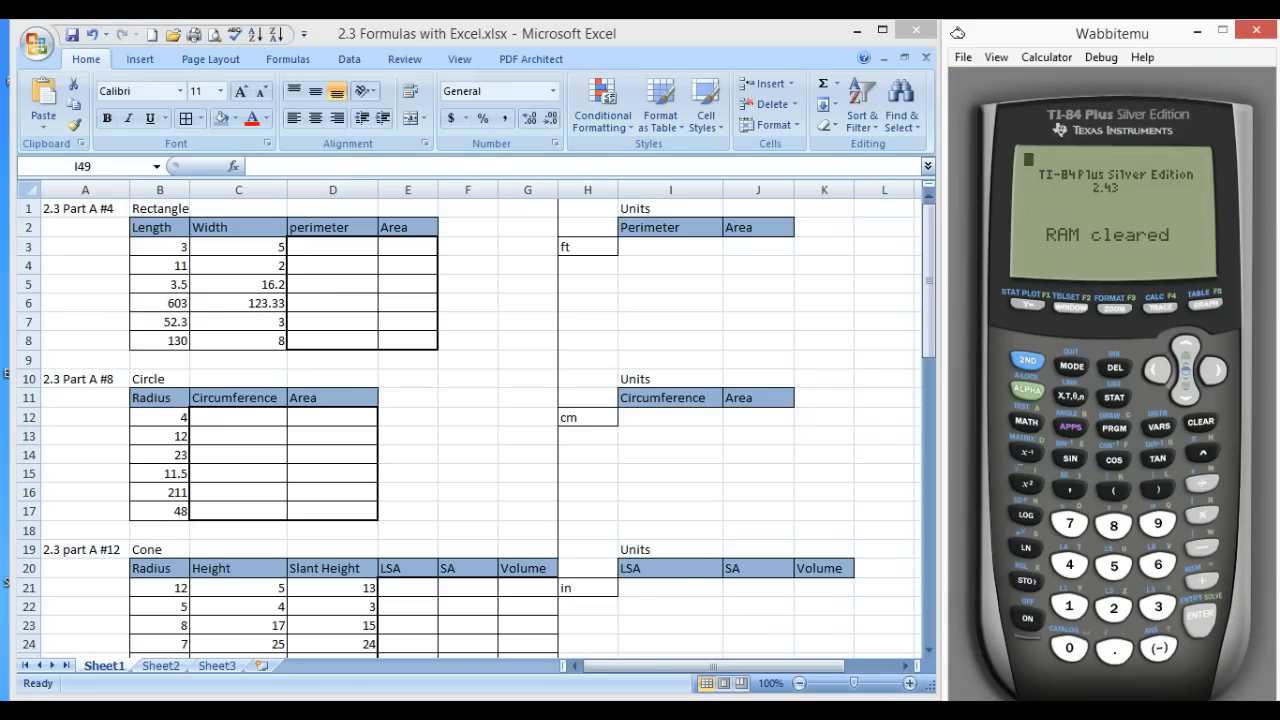
Look over the shape formulas in the MATH 100G Exam2 Formulas PDF in Adobe Reader and return to the calculator and Excel workbook
click(798, 712)
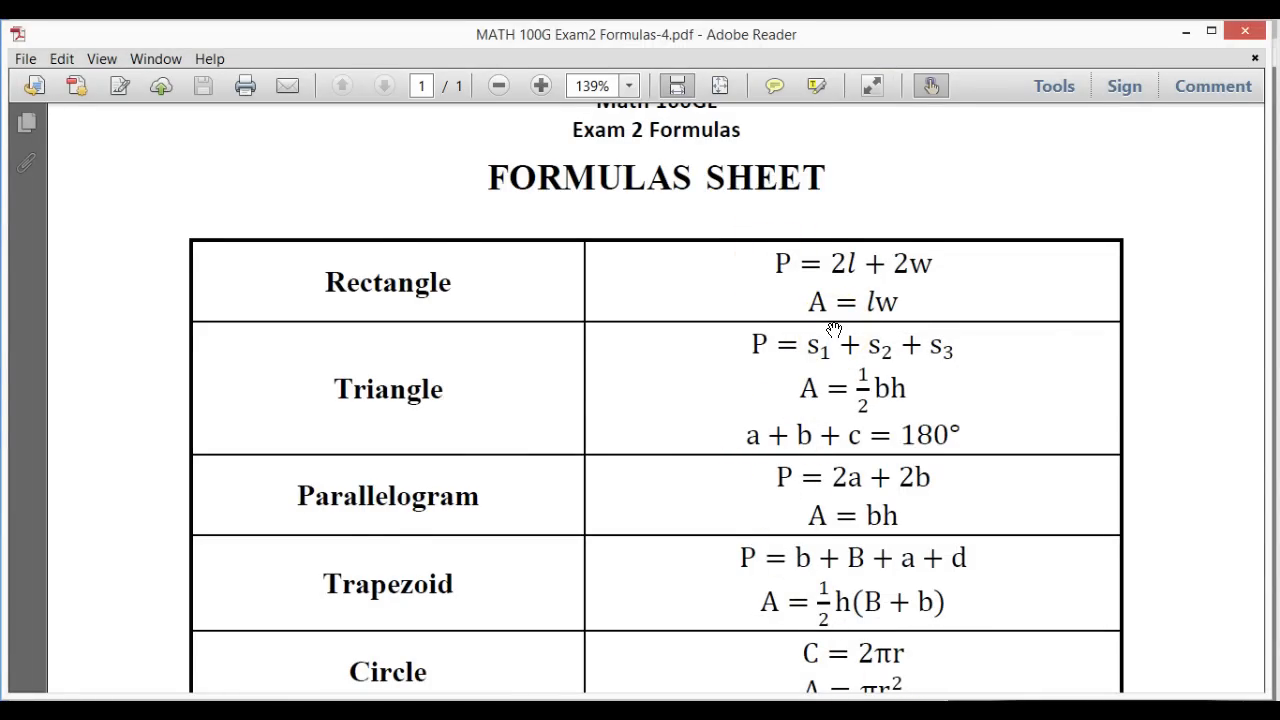
scroll(833, 329, down, 5)
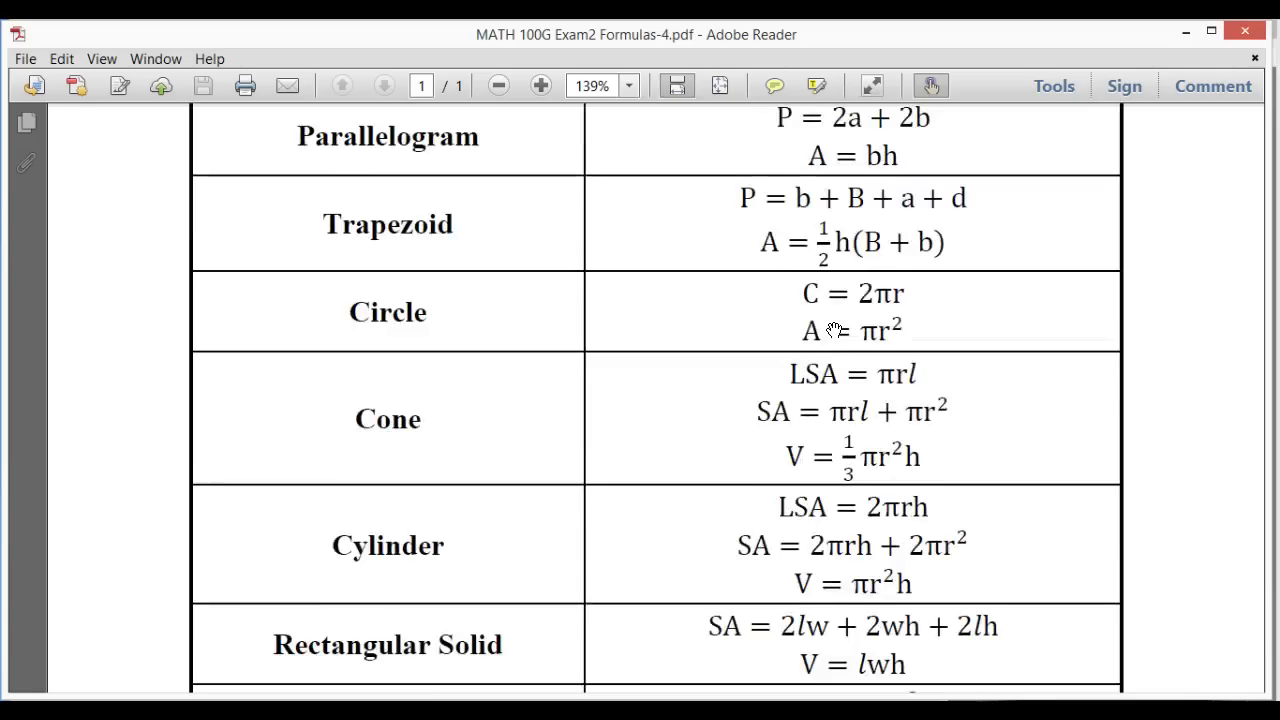
scroll(836, 327, up, 6)
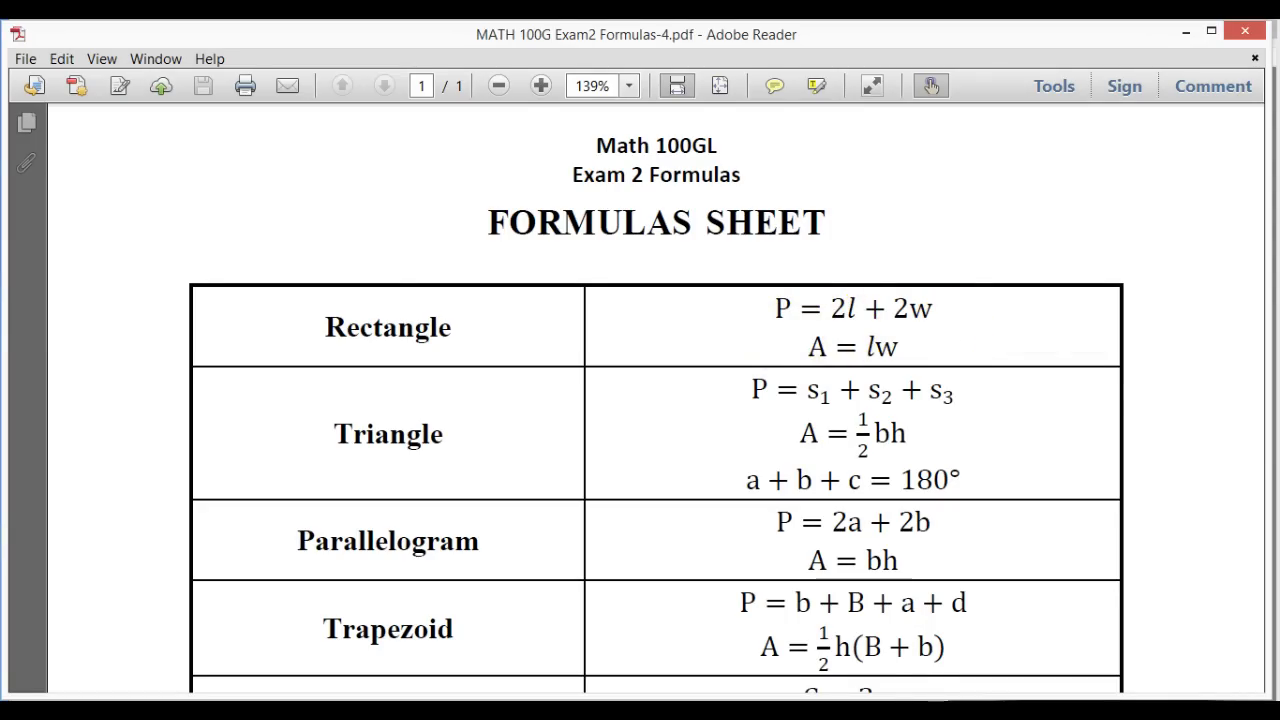
click(905, 712)
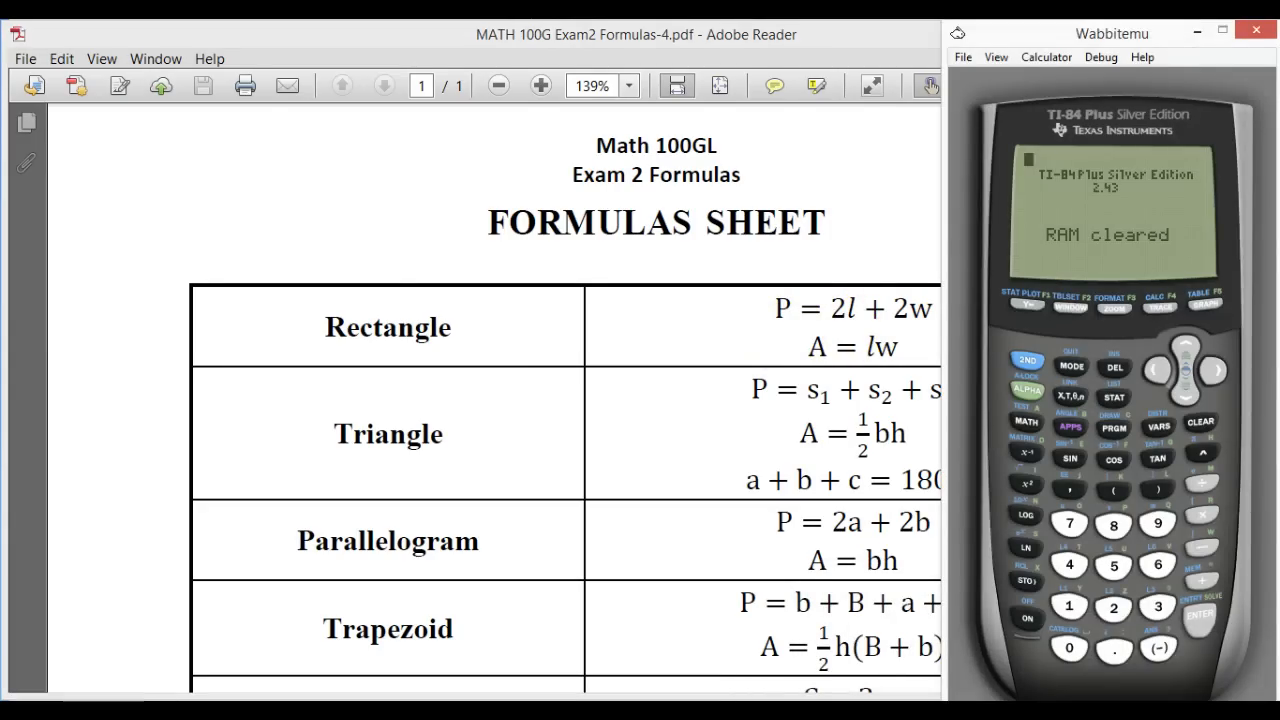
click(529, 712)
click(631, 627)
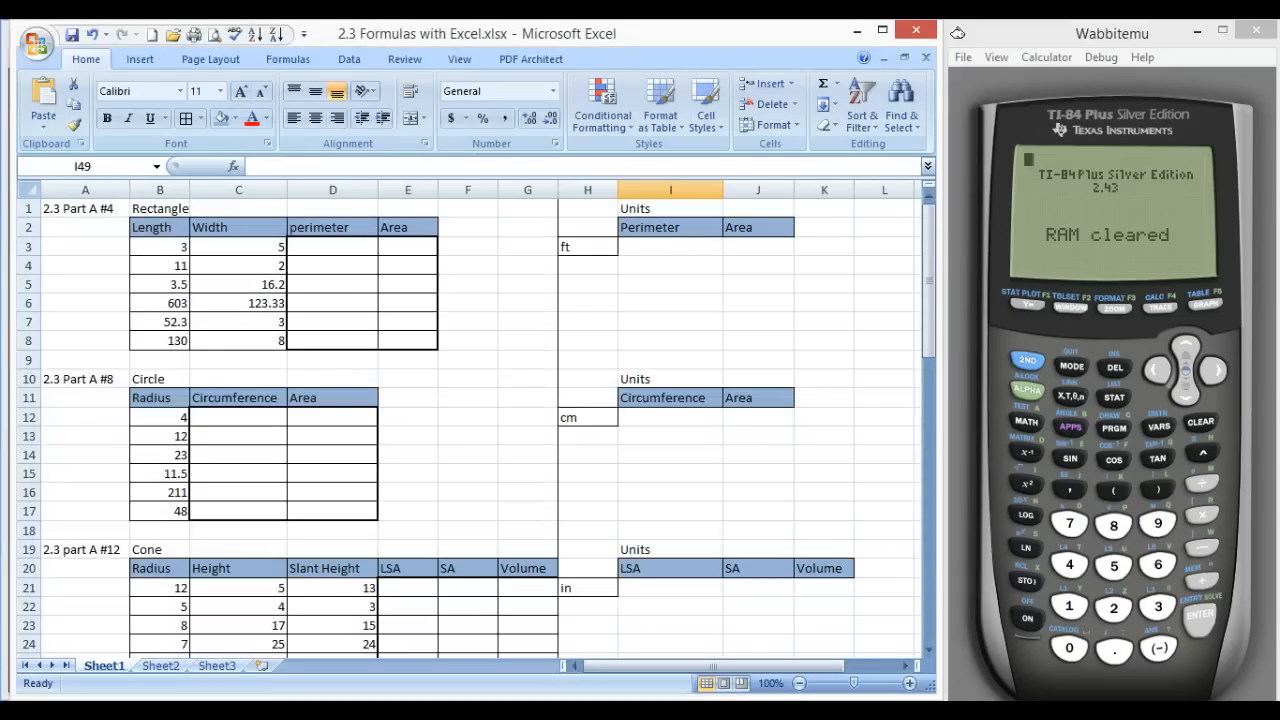
Calculate the first rectangle's perimeter on the calculator as 2*3+2*5, leaving the entry line empty
click(1114, 609)
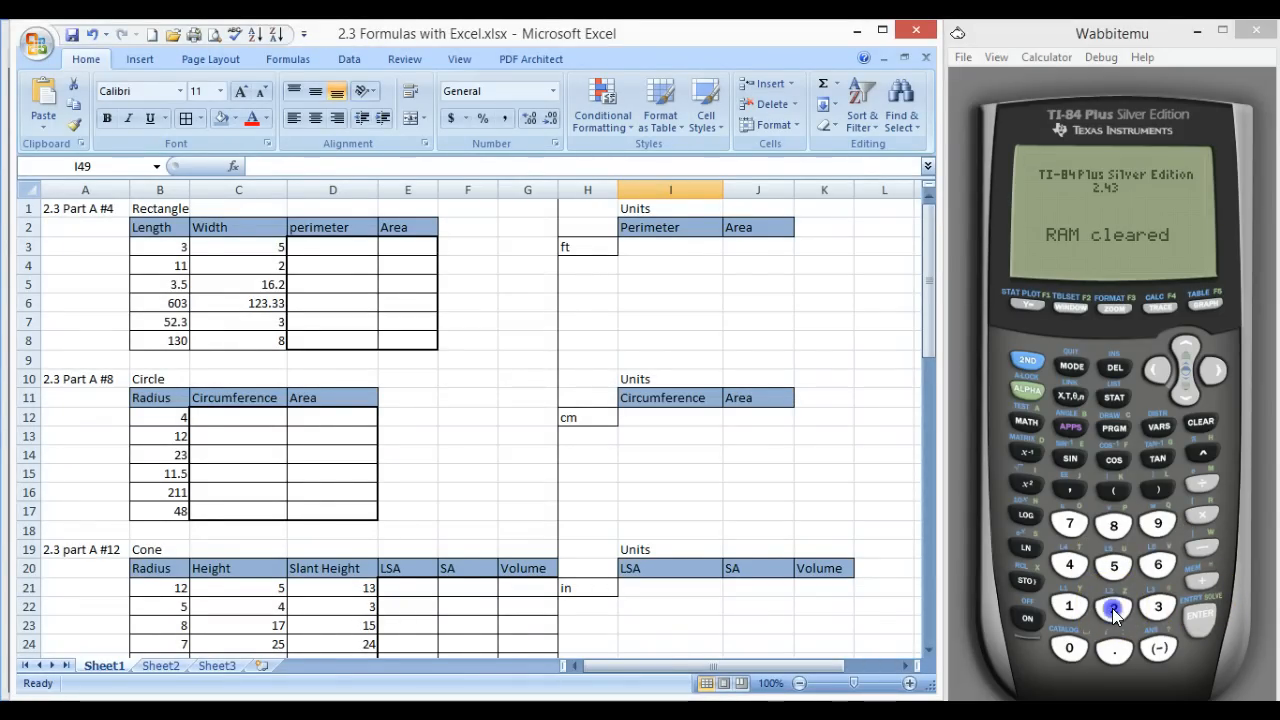
click(1202, 518)
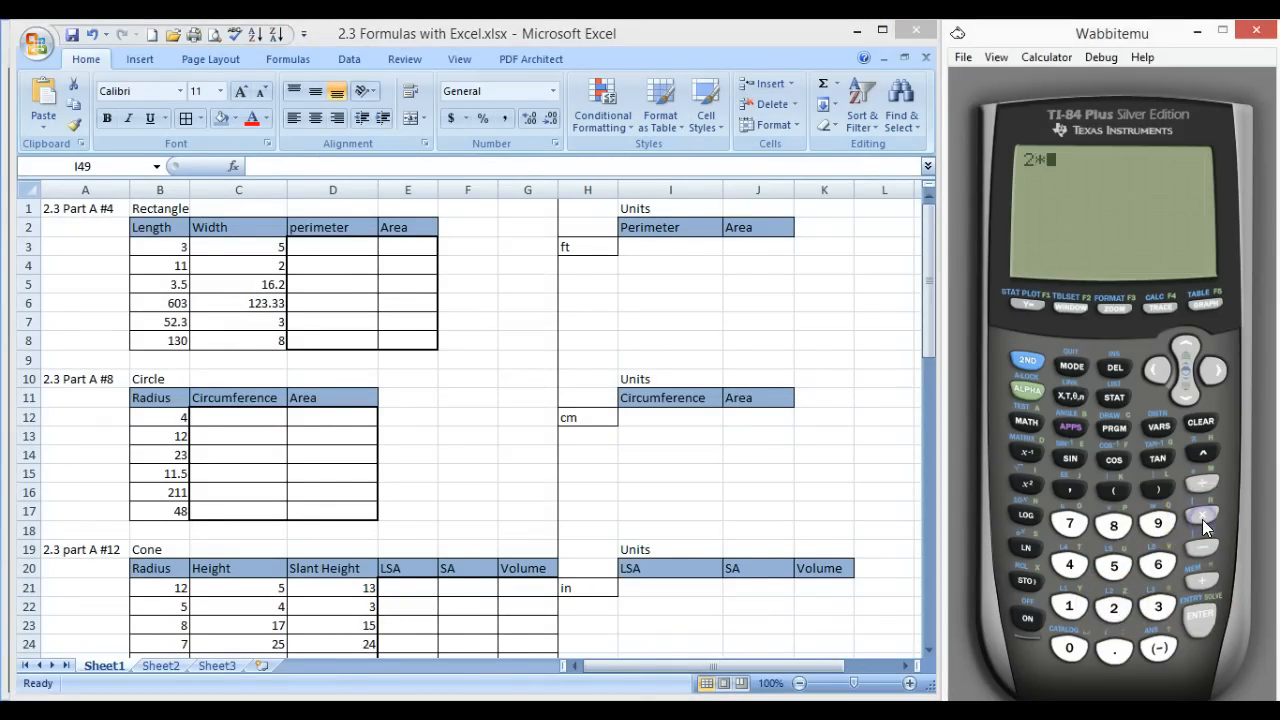
click(1158, 607)
click(1205, 585)
click(1114, 607)
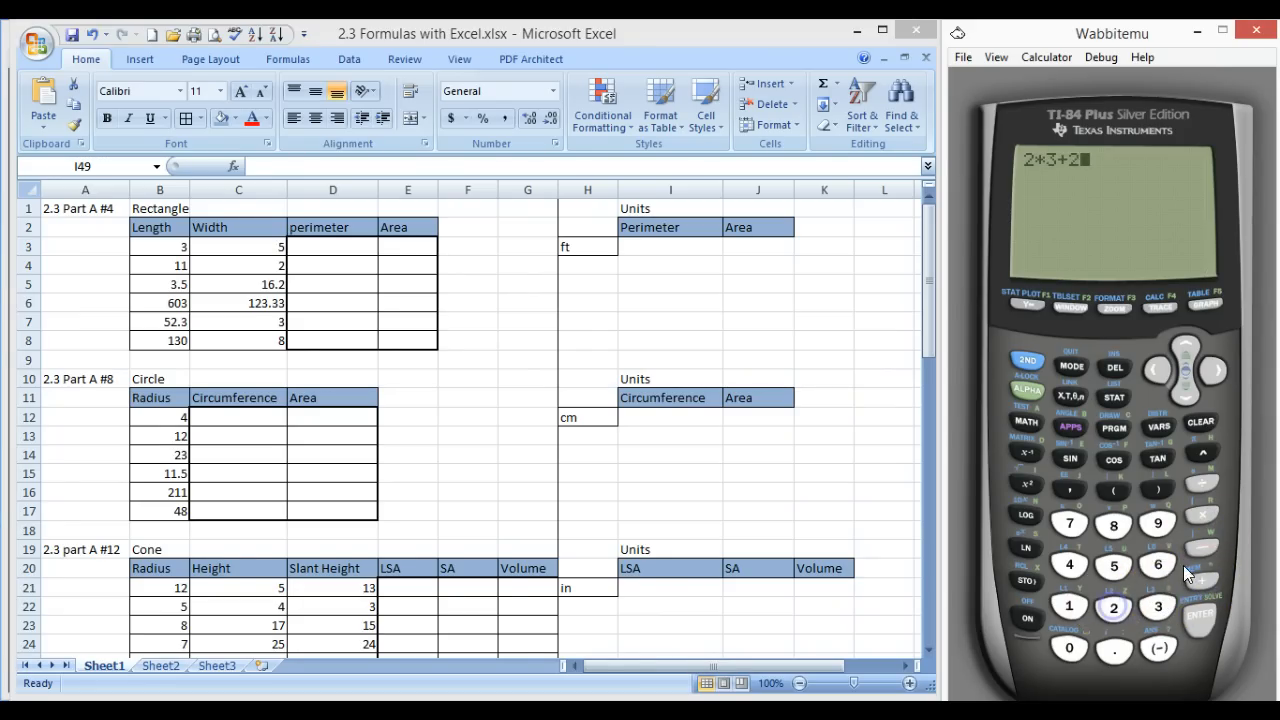
click(1203, 518)
click(1114, 567)
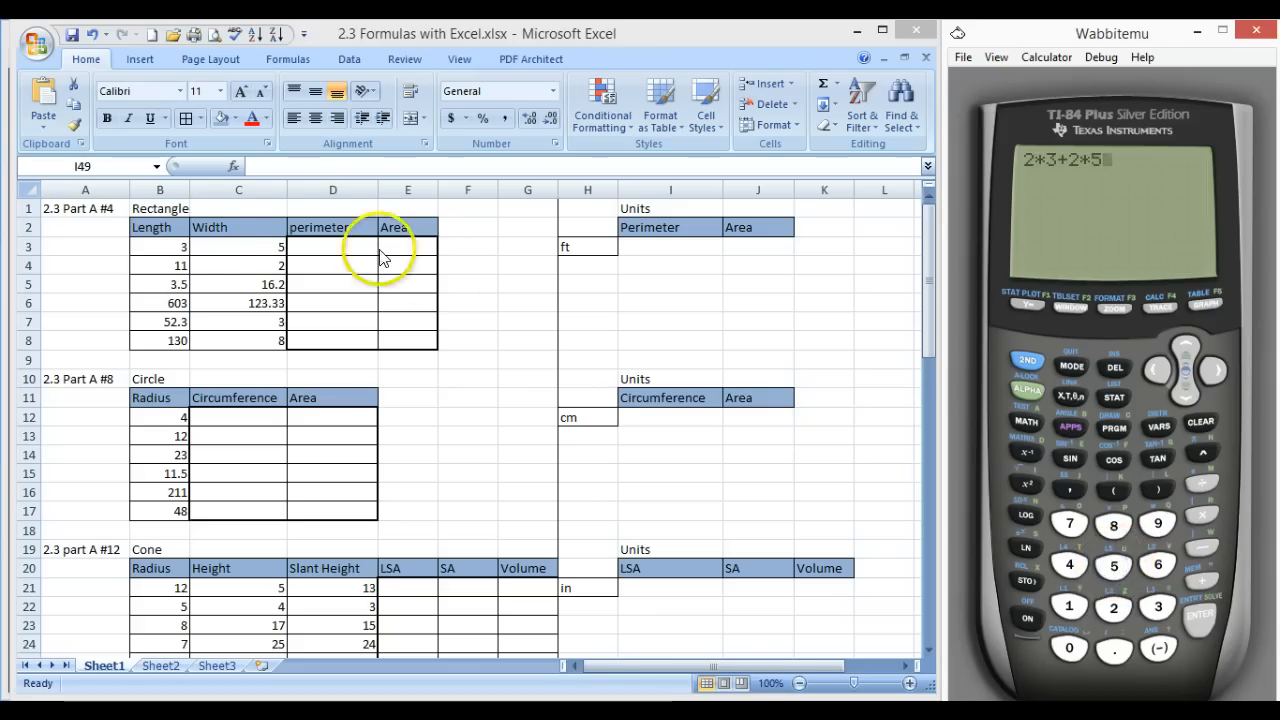
click(1196, 612)
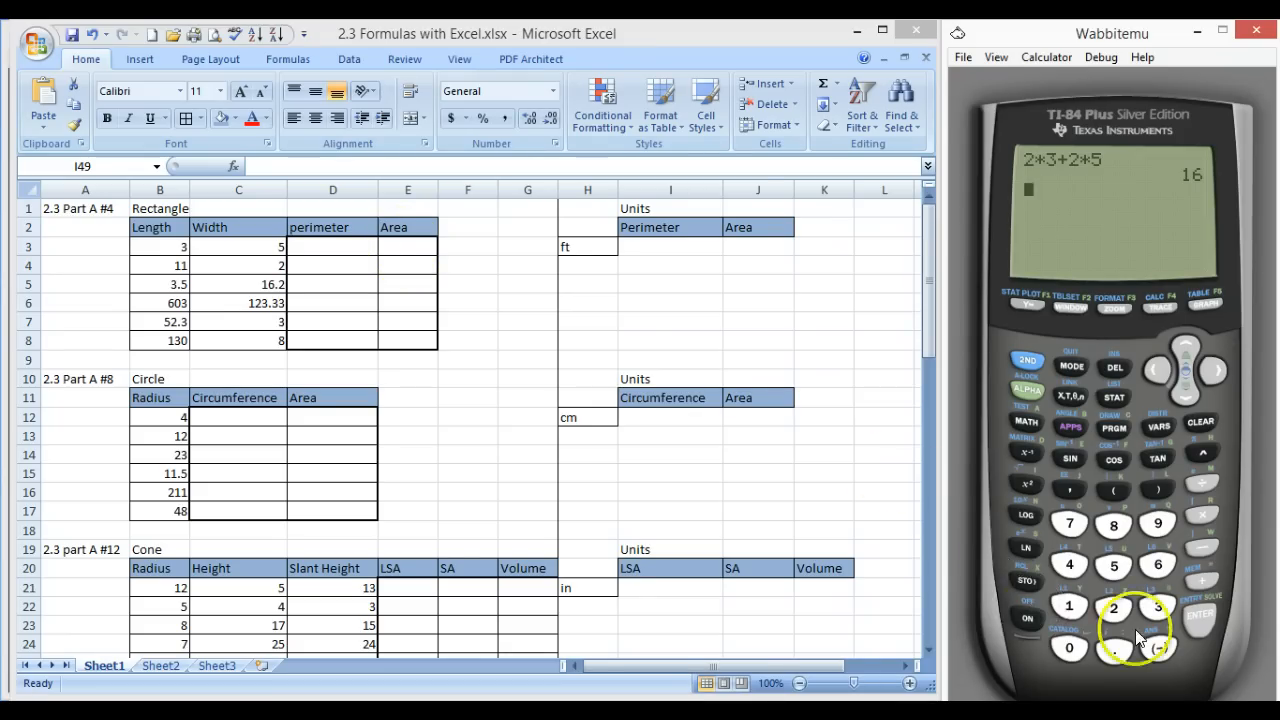
click(1158, 607)
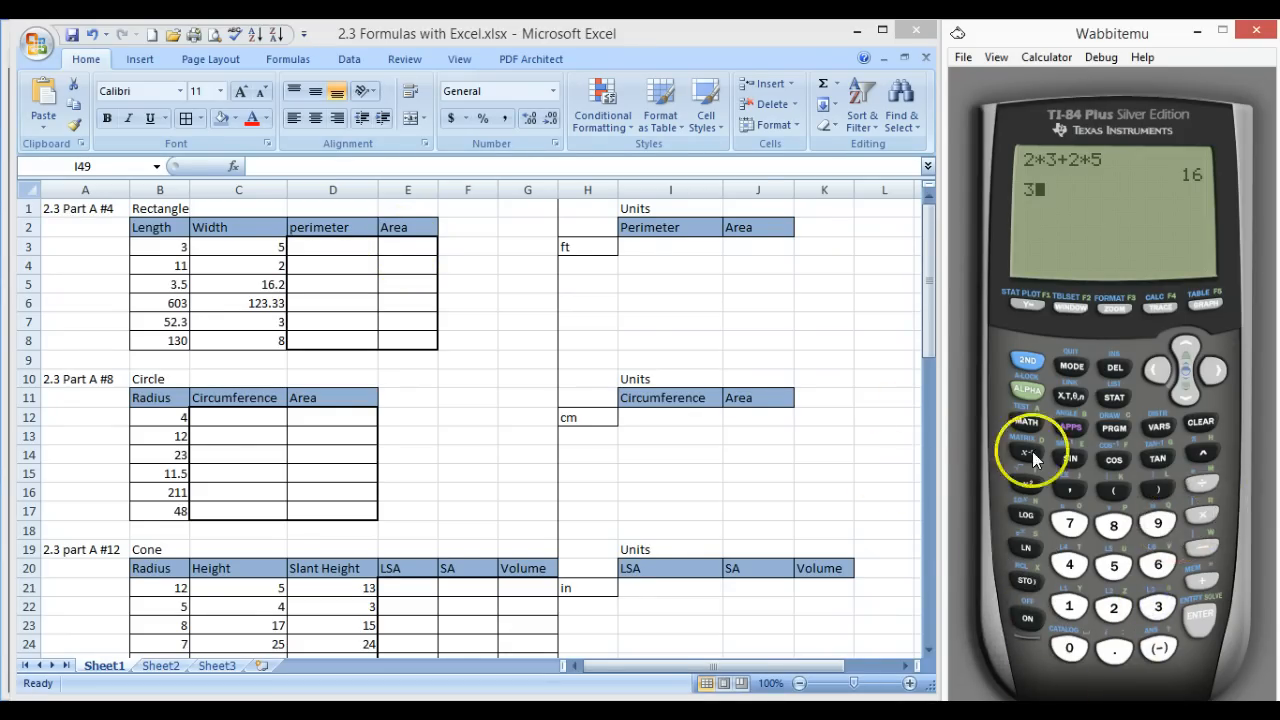
click(1200, 421)
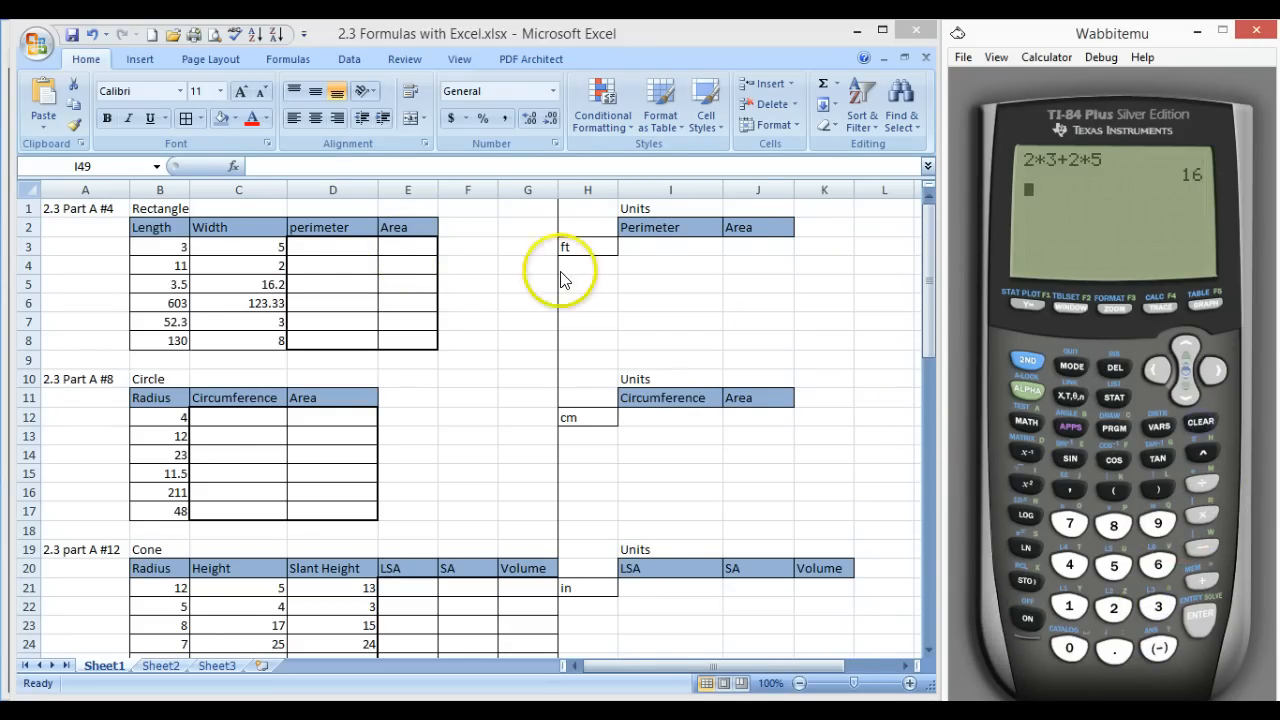
Enter the rectangle perimeter formula =2*B3+2*C3 in cell D3, referencing the length and width cells
click(328, 249)
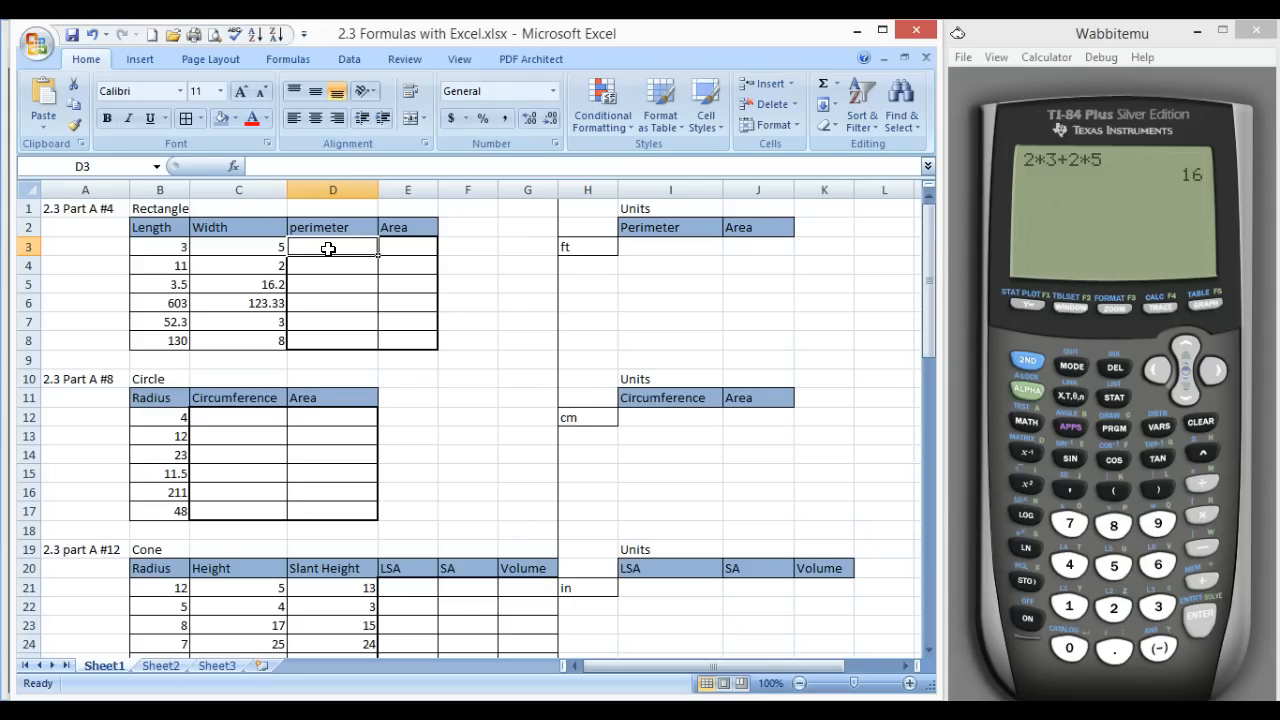
text(=)
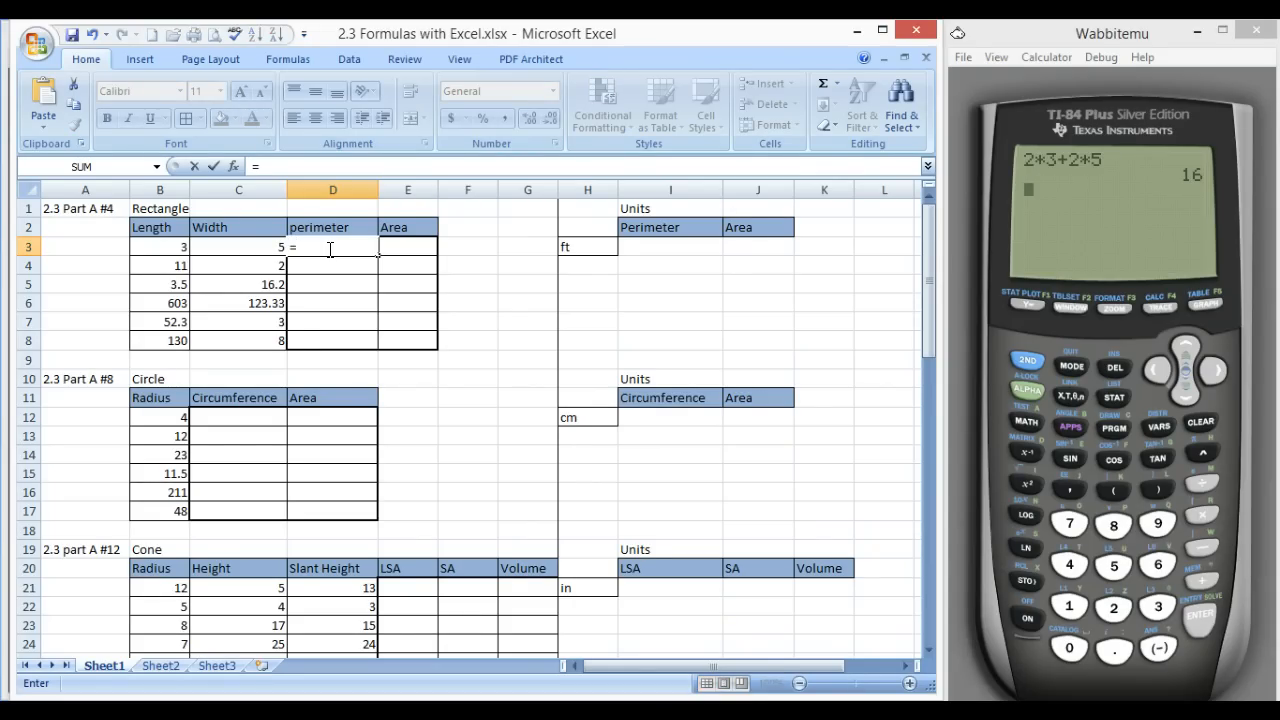
text(2*)
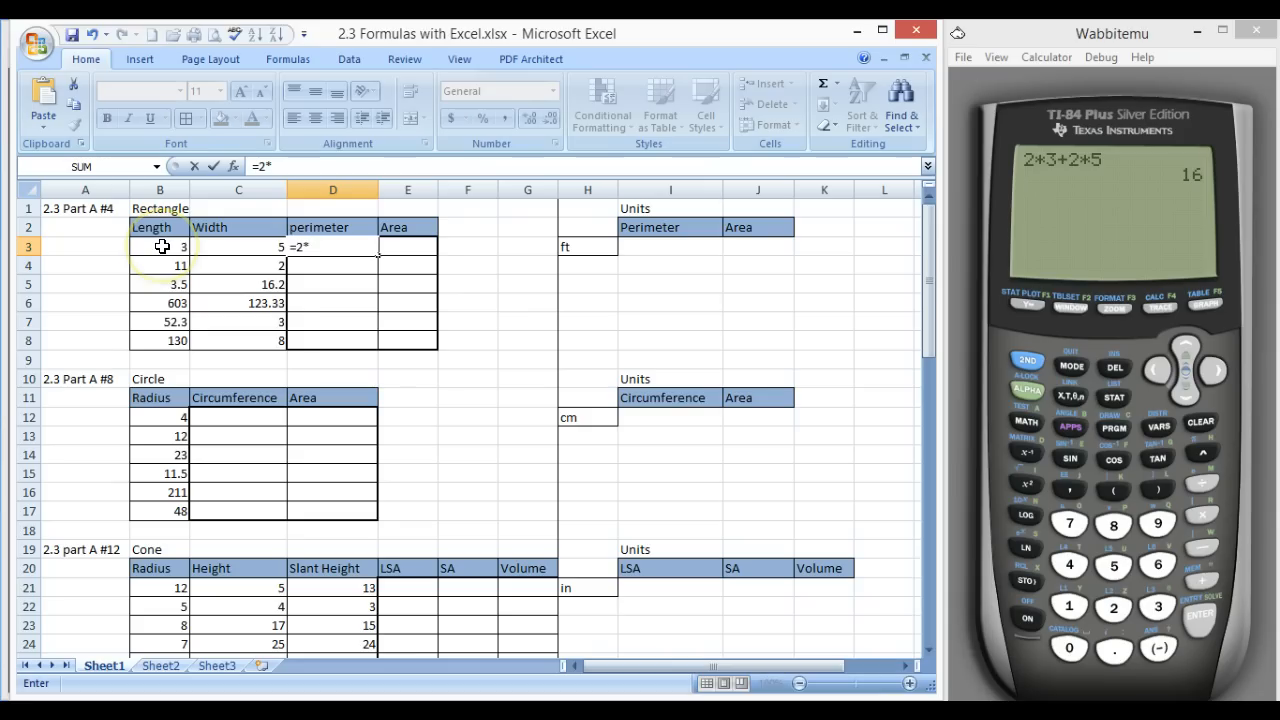
click(162, 246)
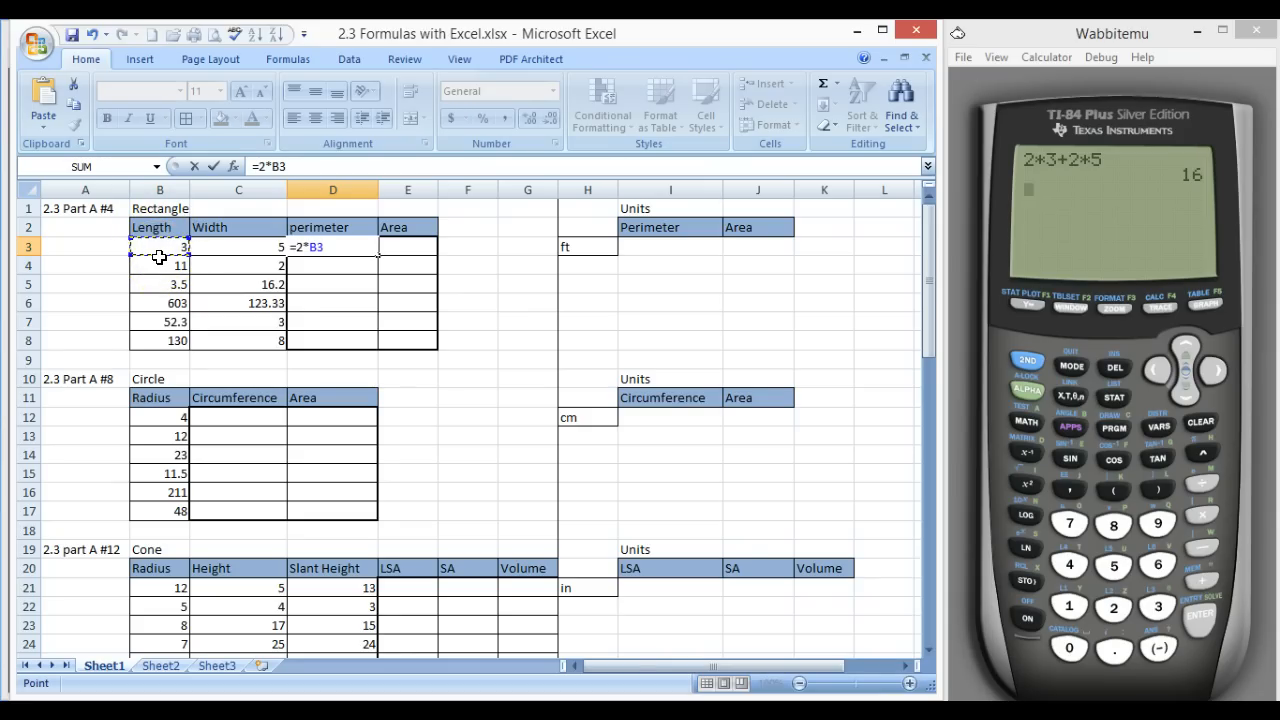
text(+2*)
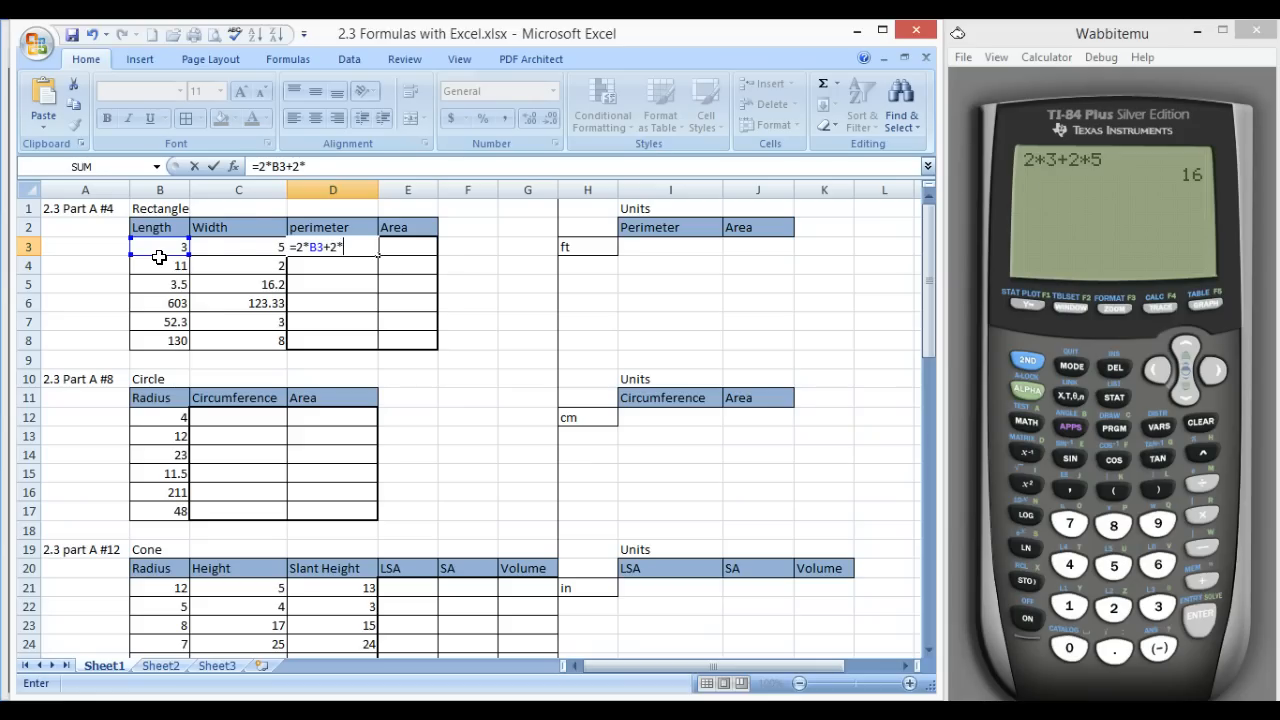
click(231, 246)
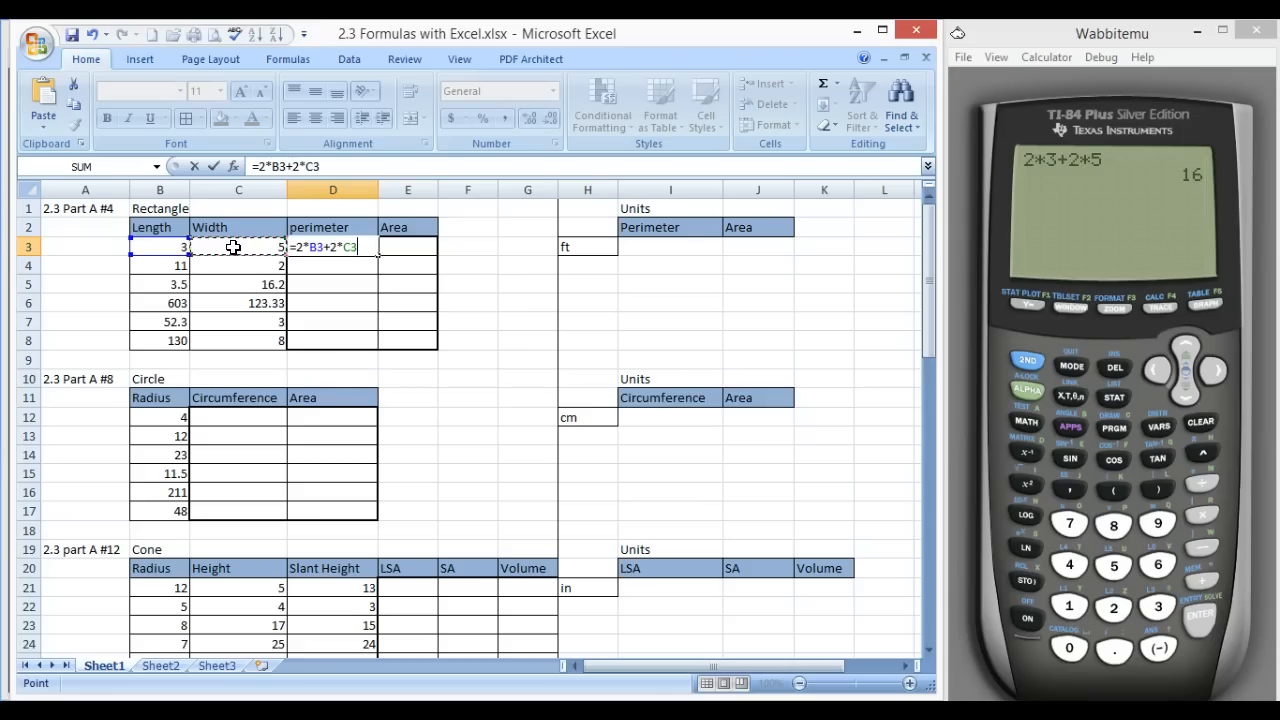
key(Return)
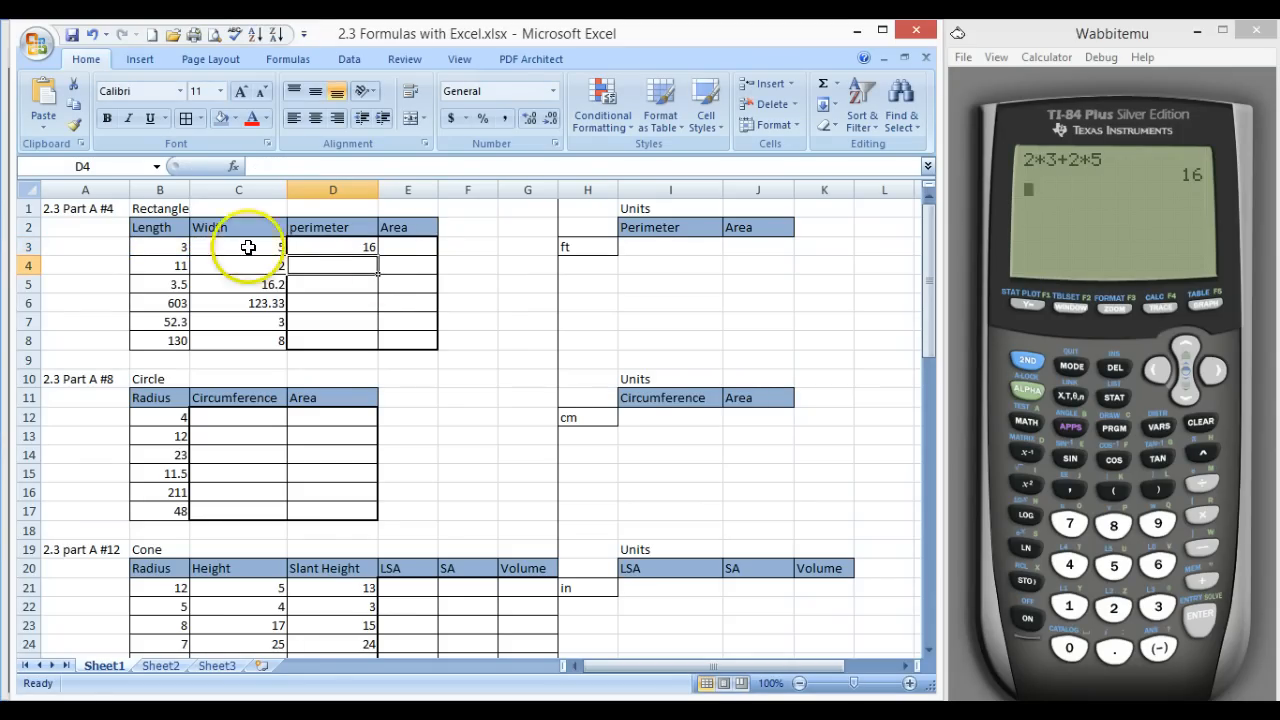
Enter the rectangle area formula =B3*C3 in cell E3, referencing the length and width cells
click(413, 246)
text(=)
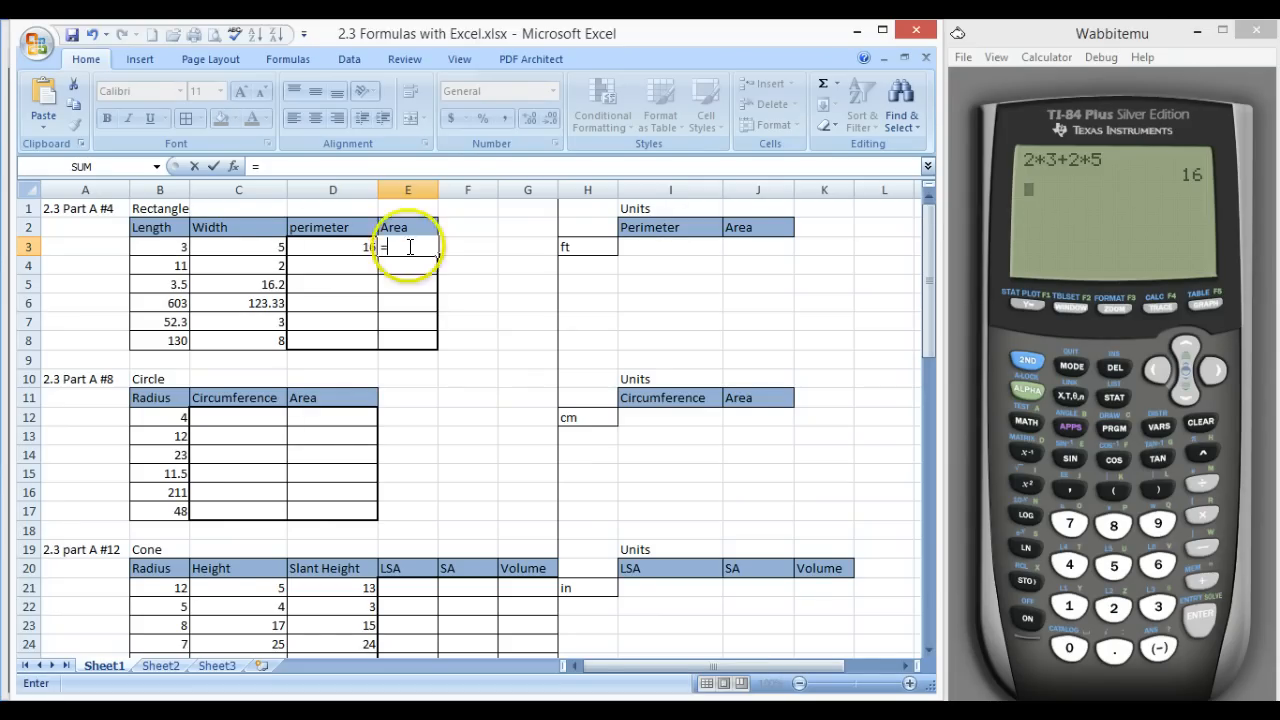
click(172, 247)
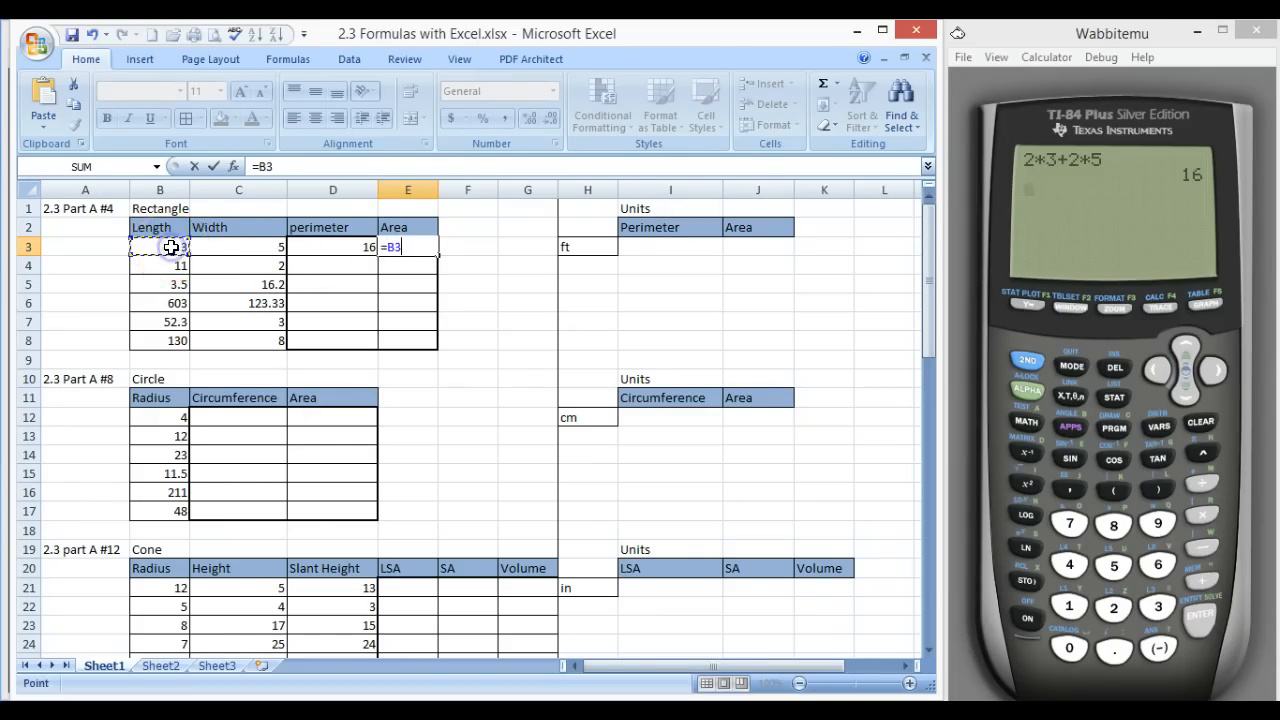
text(*)
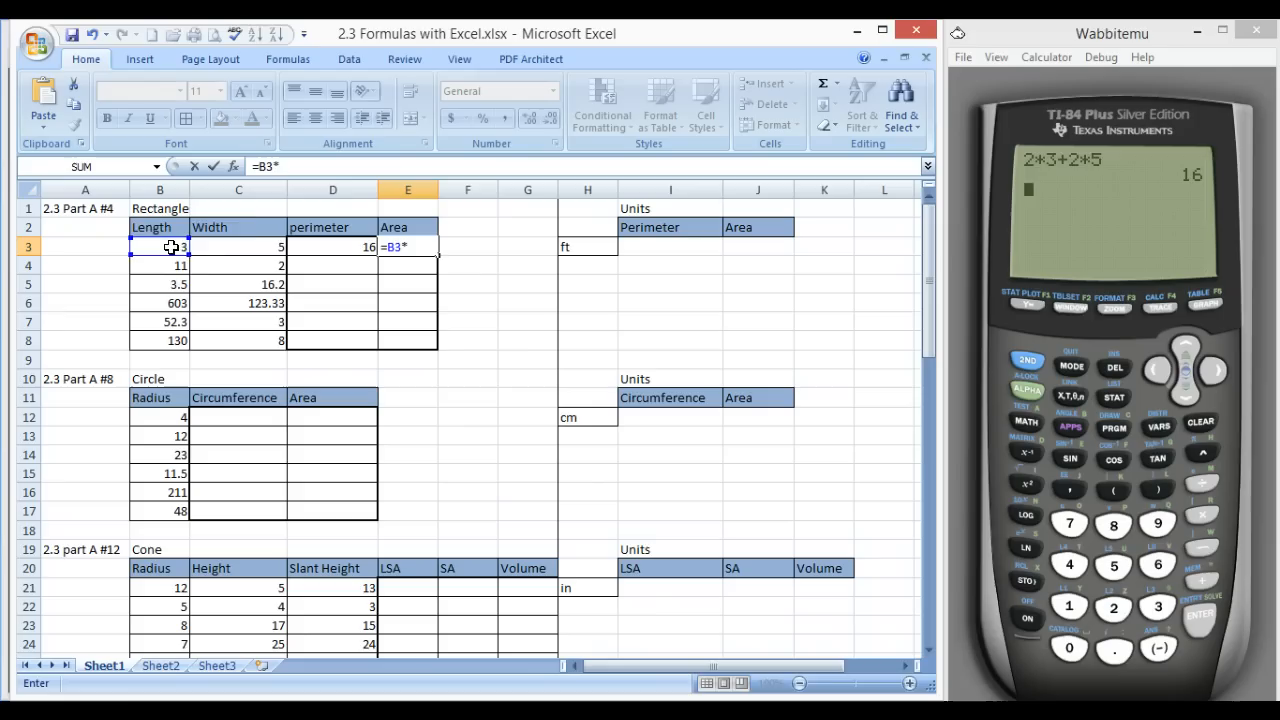
click(229, 248)
key(Return)
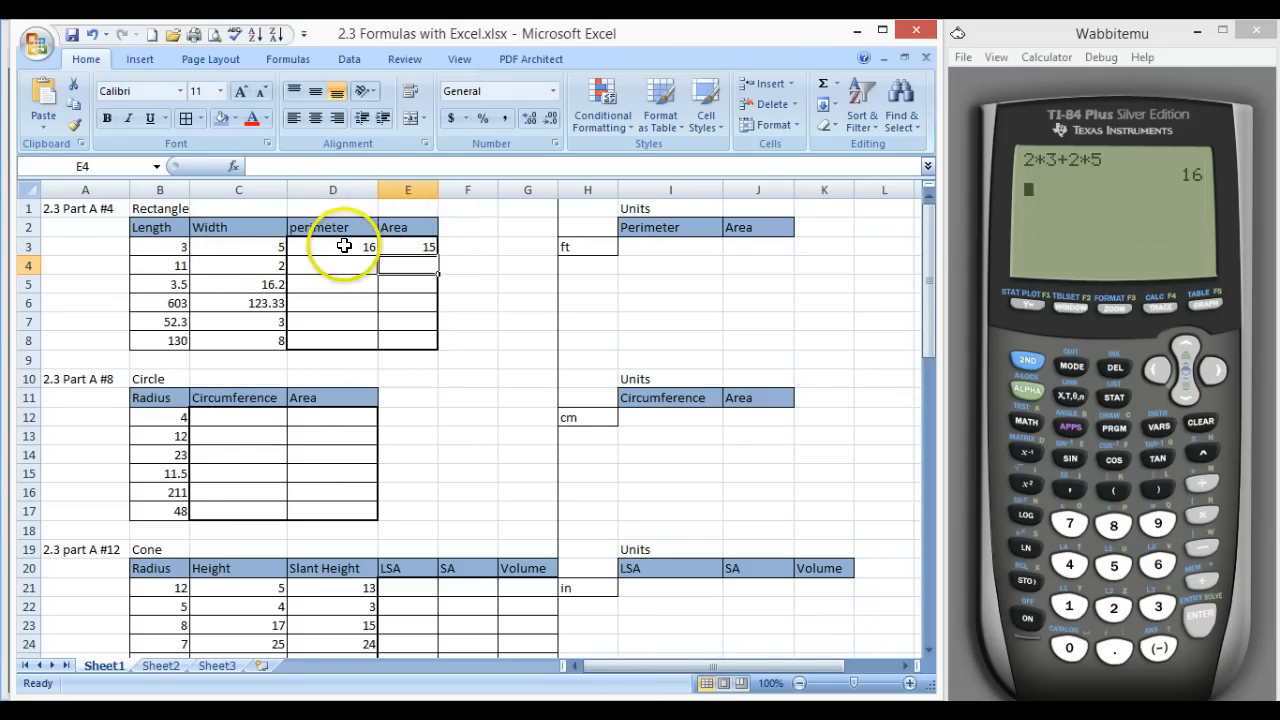
Try the perimeter calculation with plain numbers, =2*3+2*5, in cell F3 and clear that cell
click(462, 247)
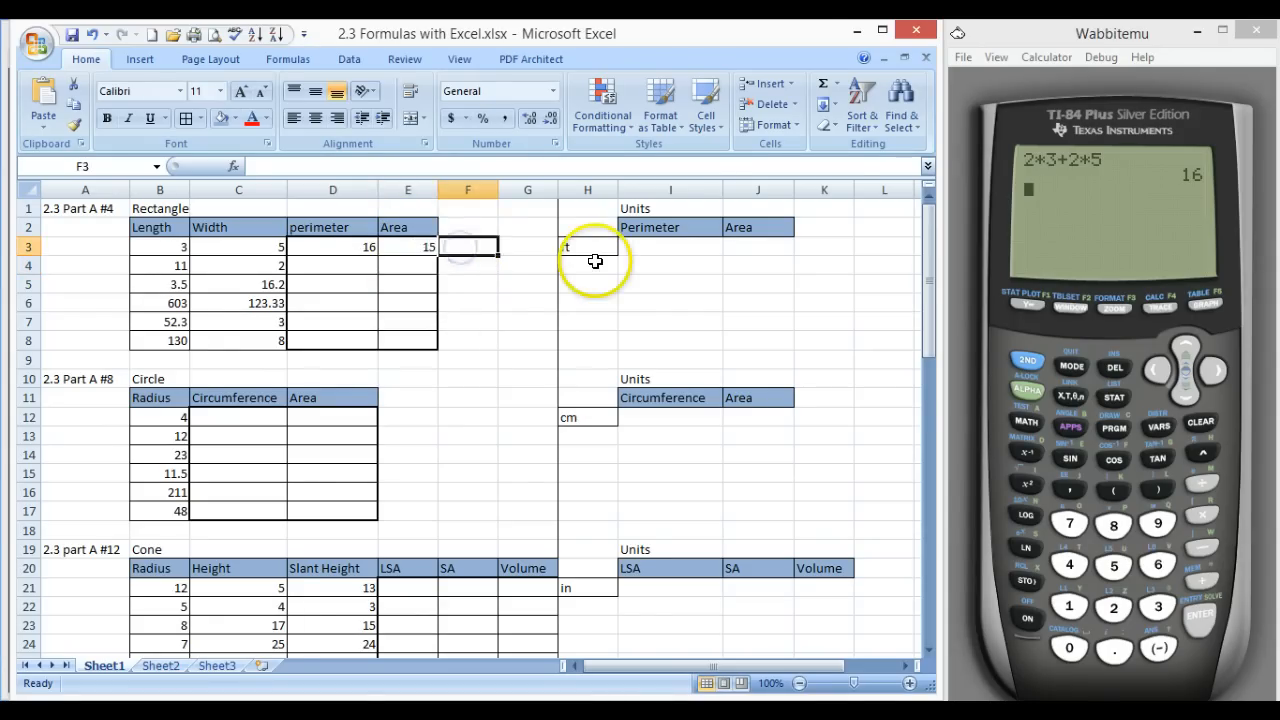
text(=)
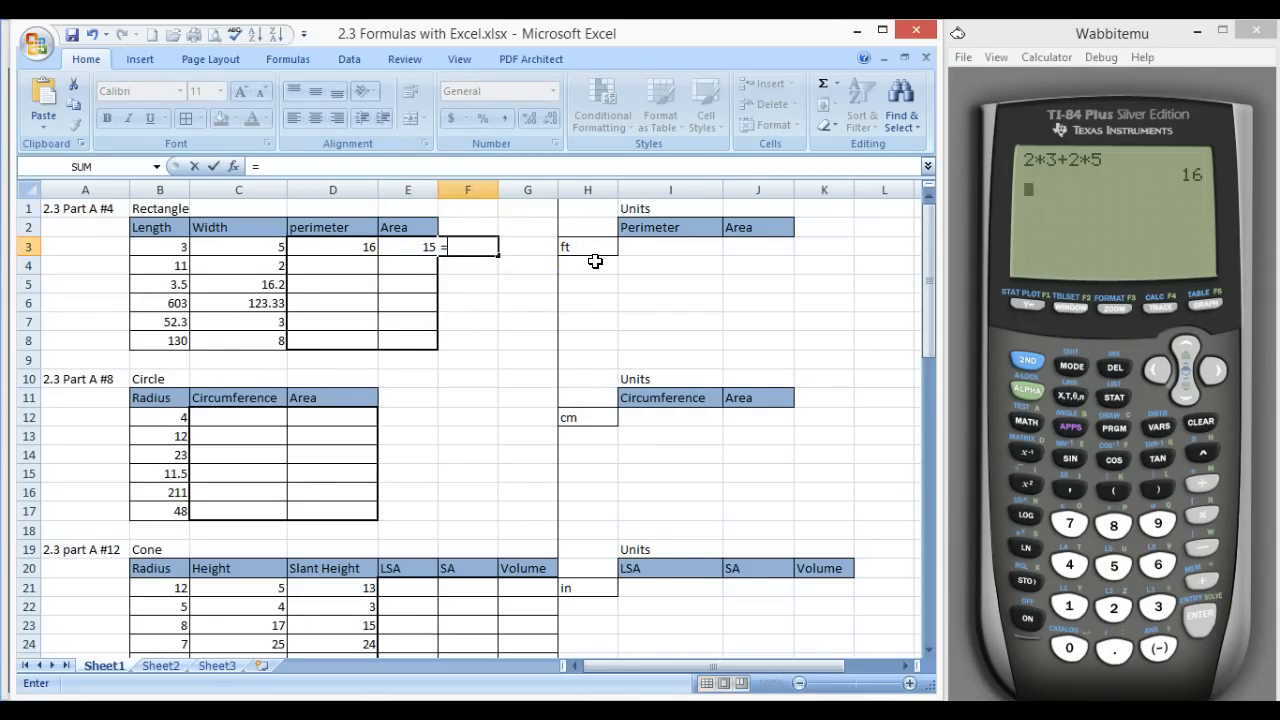
text(2*)
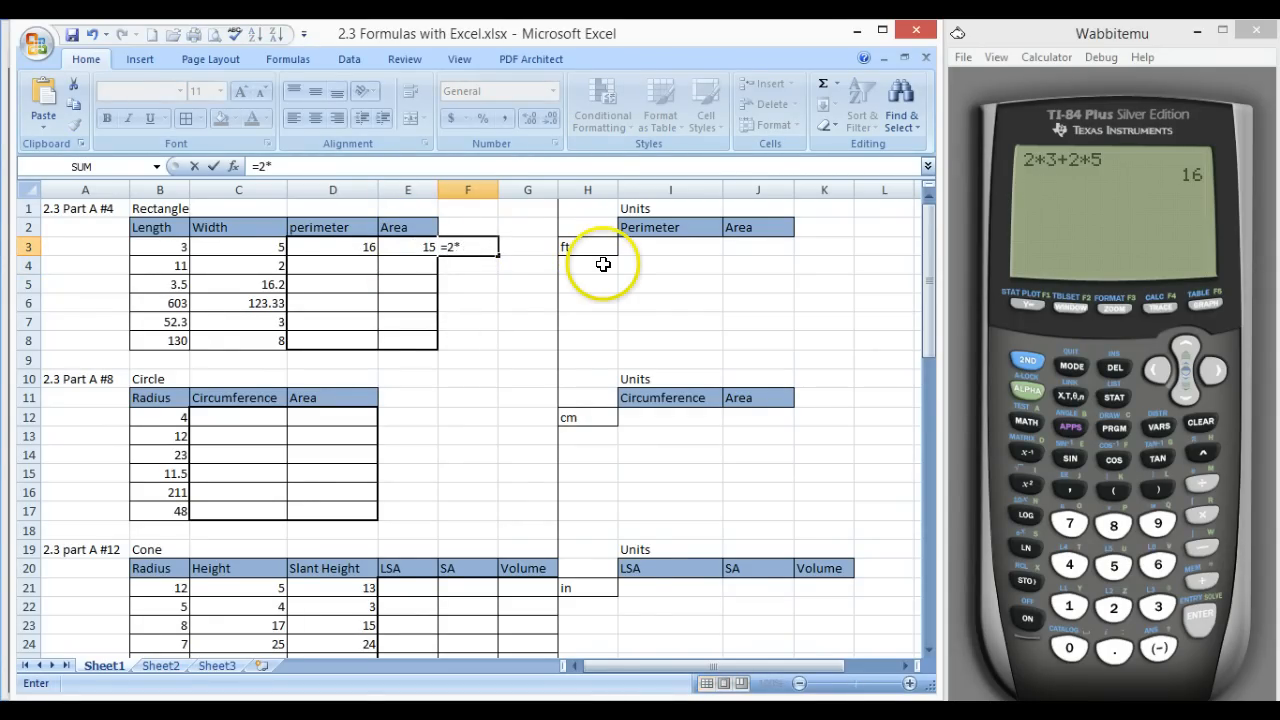
text(3+2)
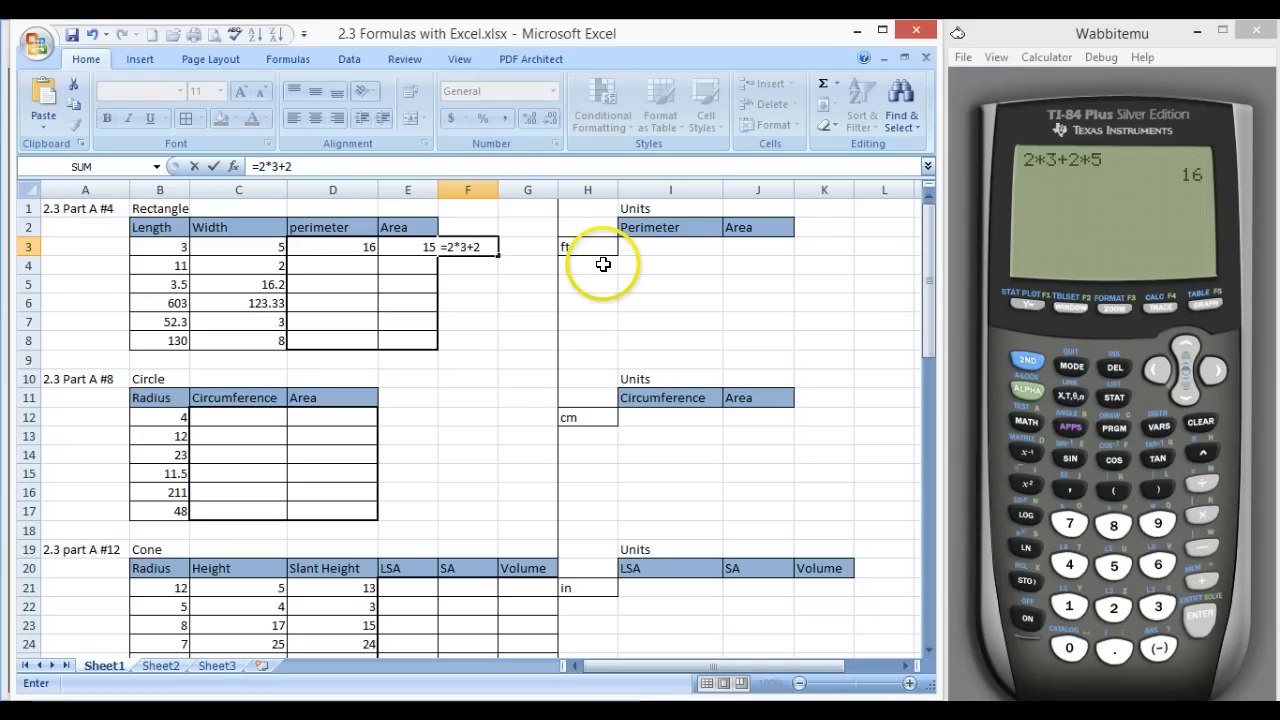
text(*5)
key(Return)
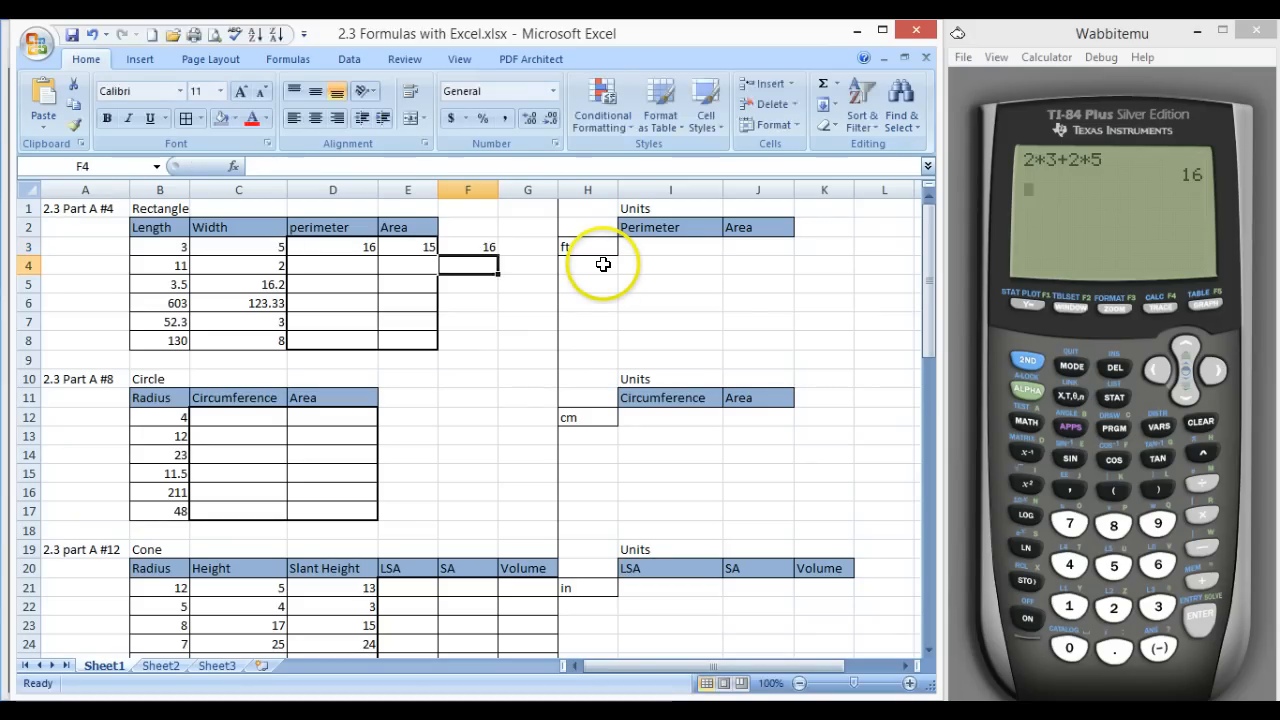
click(472, 244)
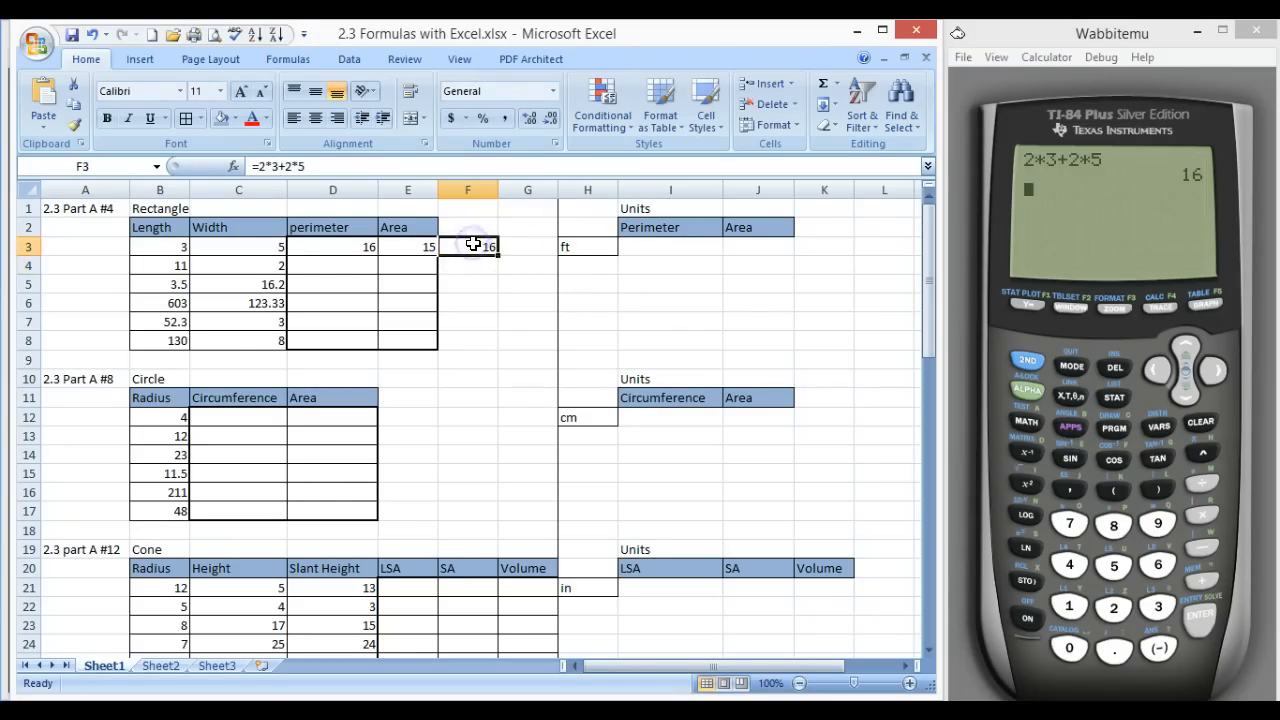
key(Delete)
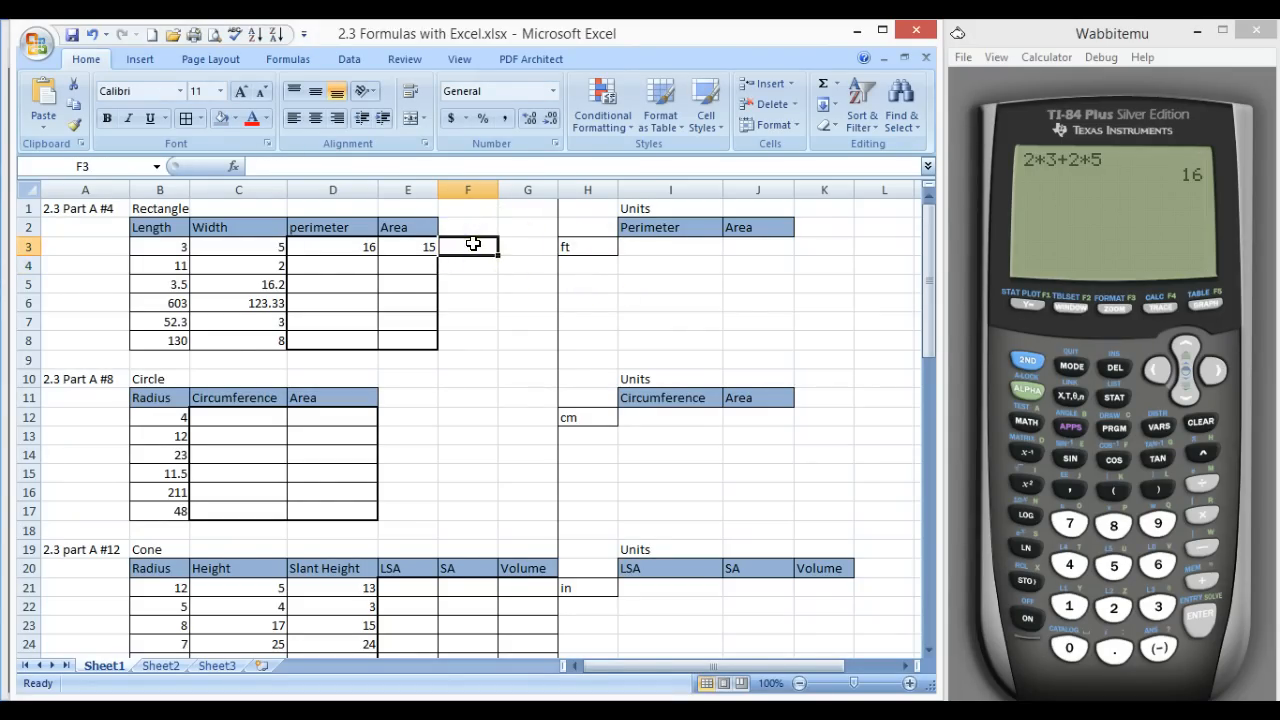
Fill the perimeter and area formulas in D3:E3 down through row 8 of the rectangle table
click(326, 247)
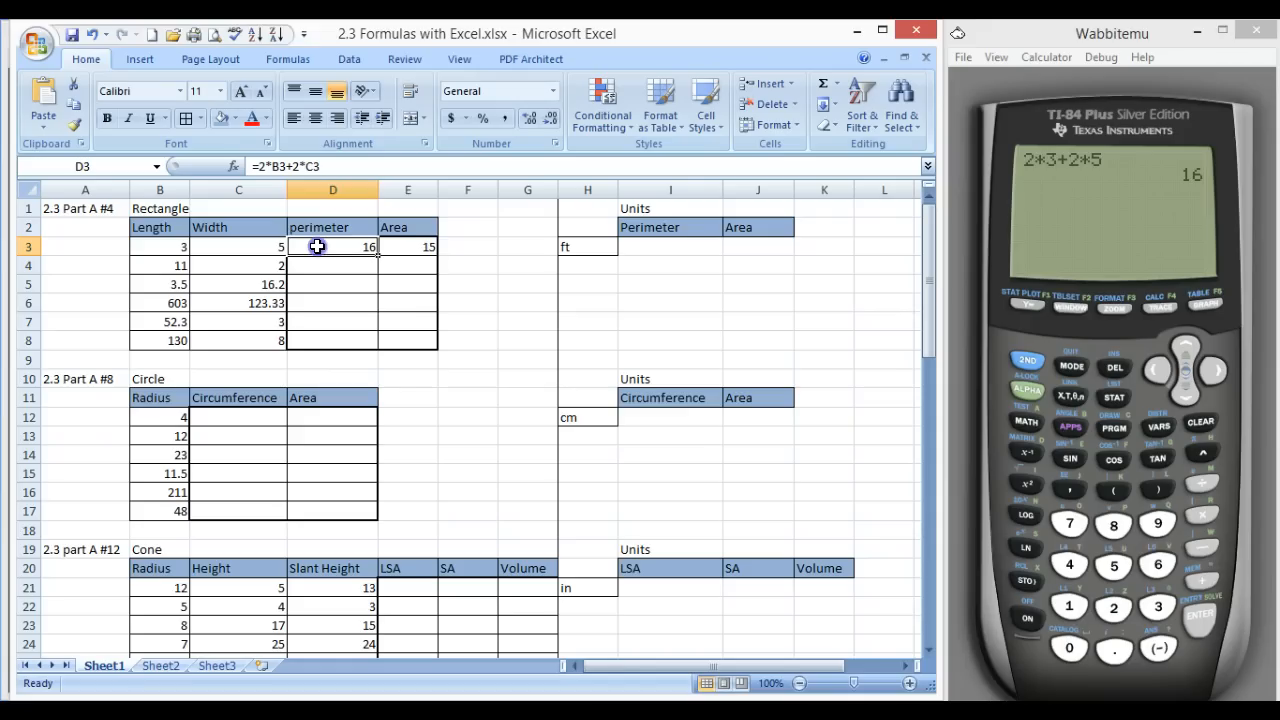
drag(316, 246, 396, 246)
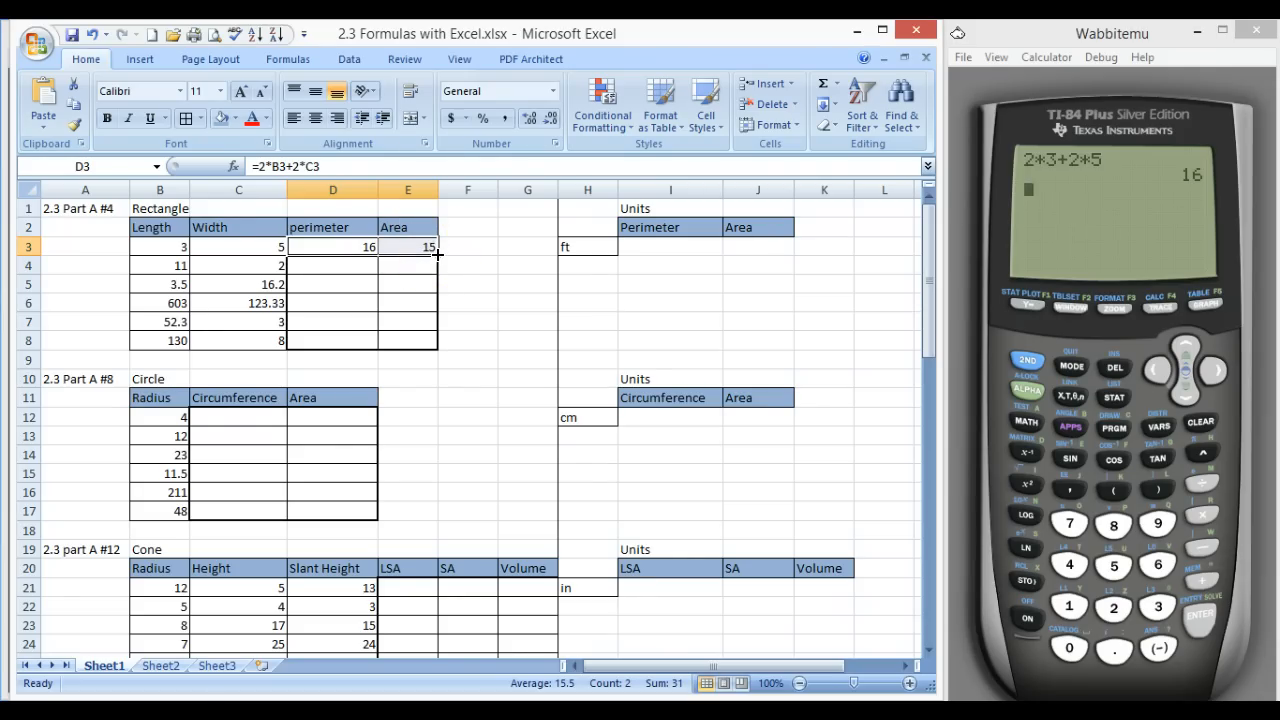
drag(437, 255, 435, 351)
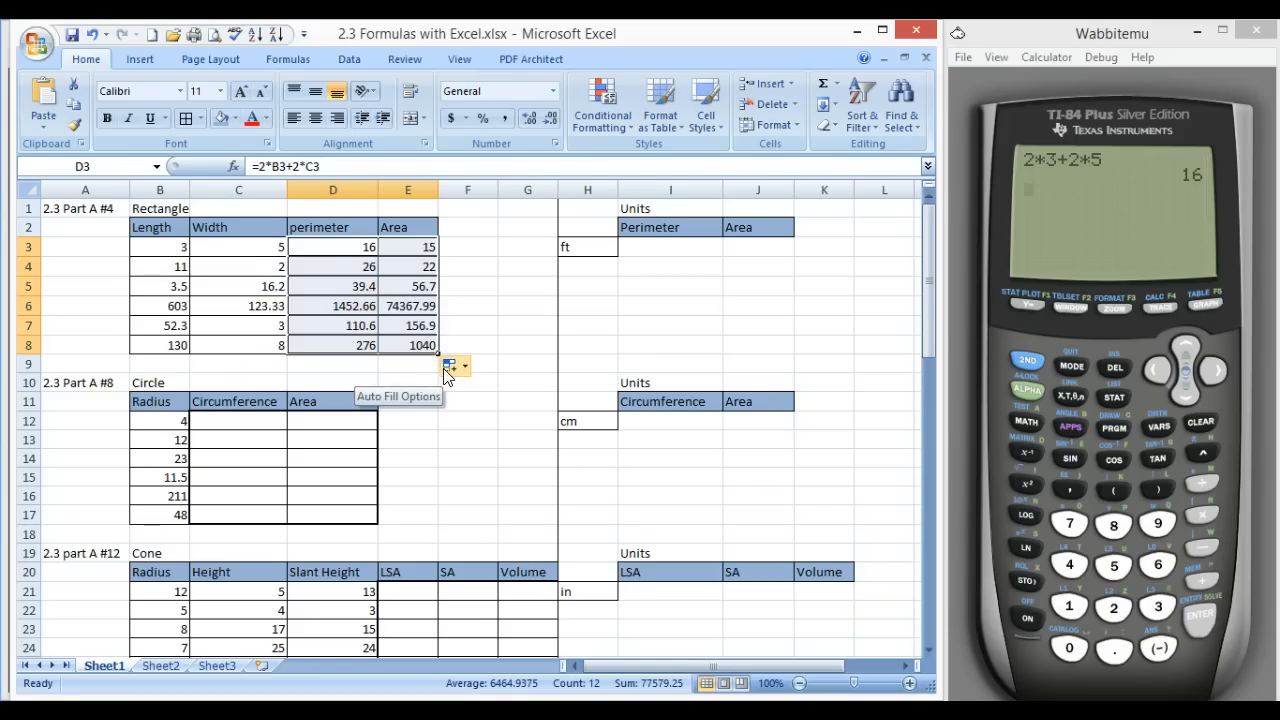
Look up the circle's circumference and area formulas on the formula sheet in Adobe Reader, and return to the workbook and calculator
click(470, 303)
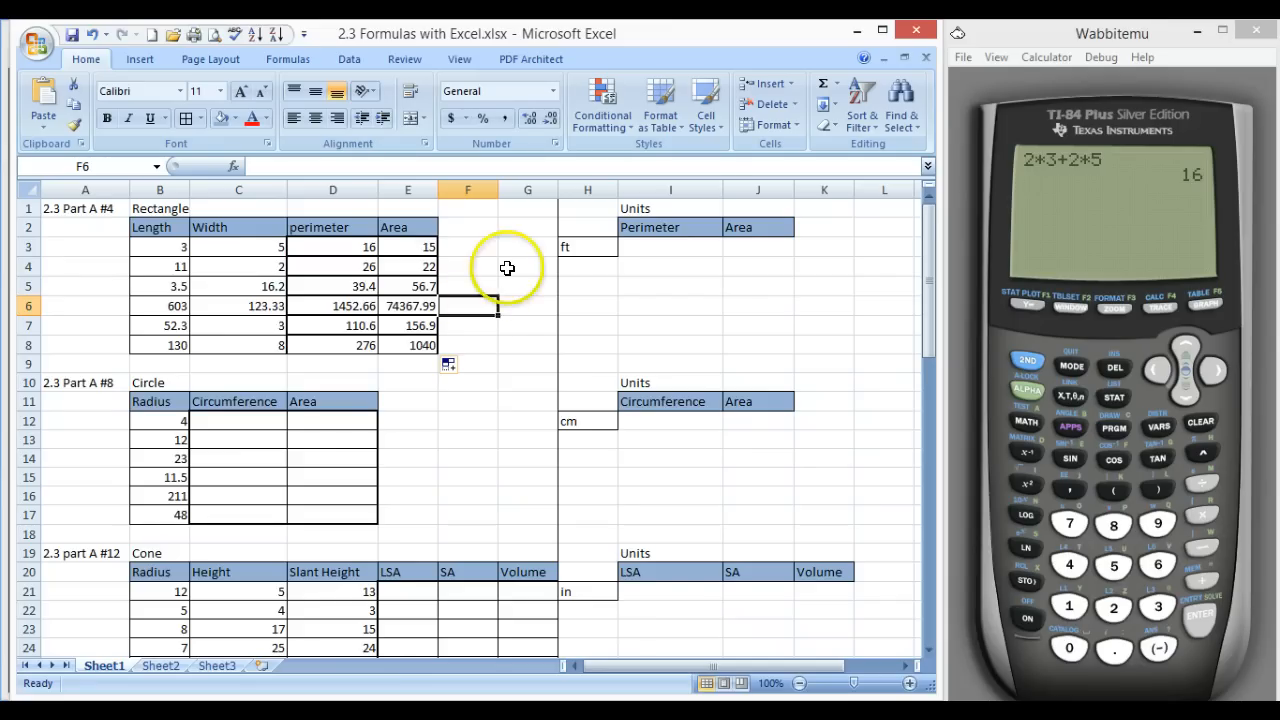
scroll(445, 424, down, 2)
scroll(449, 424, down, 1)
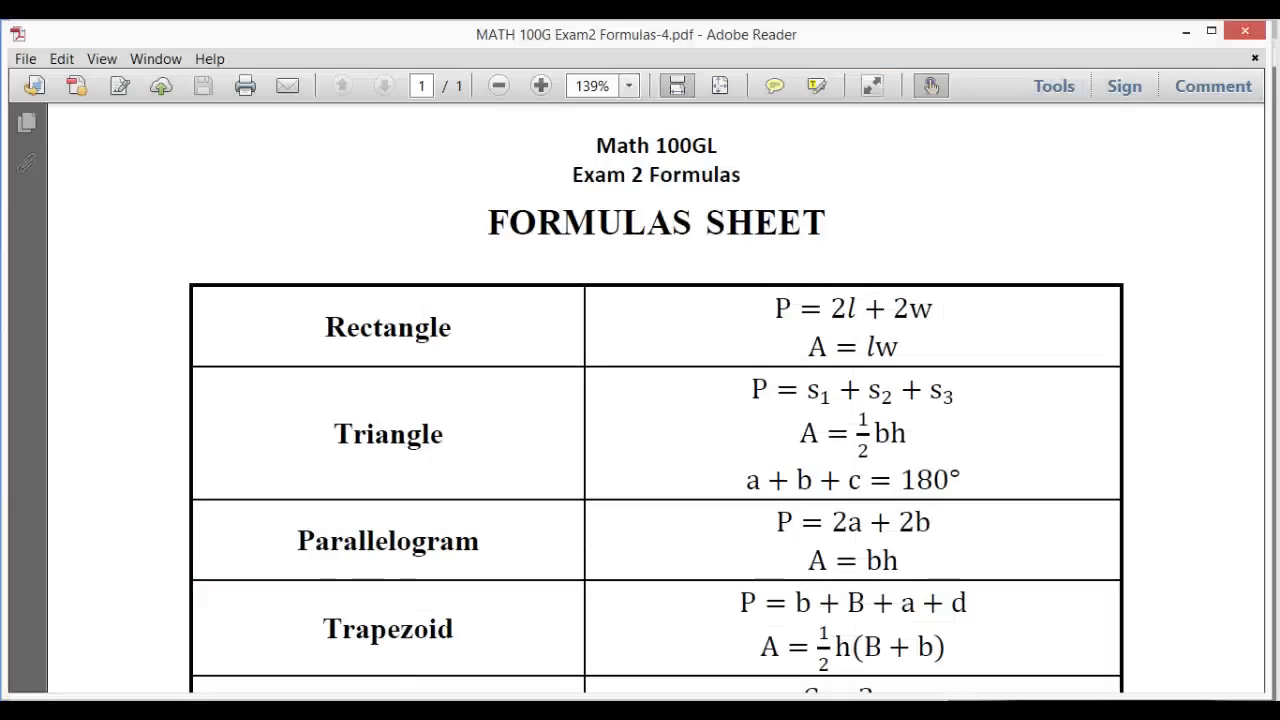
scroll(825, 510, down, 7)
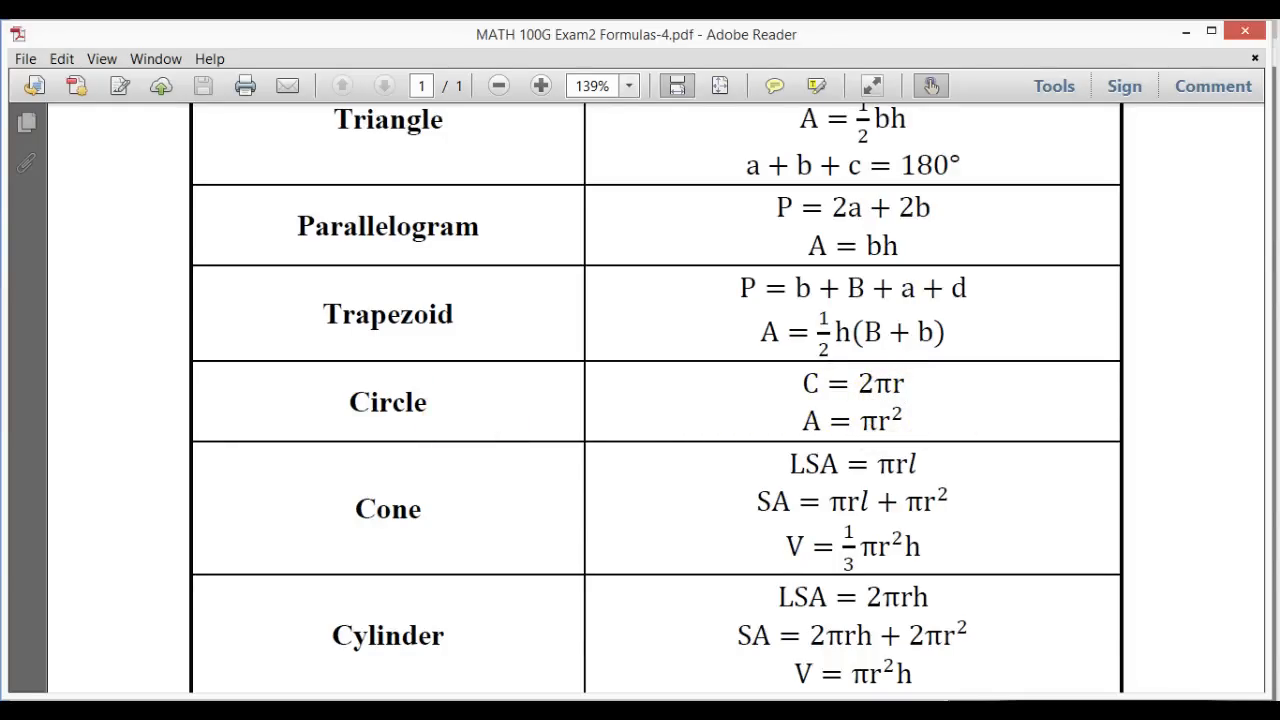
key(alt+Tab)
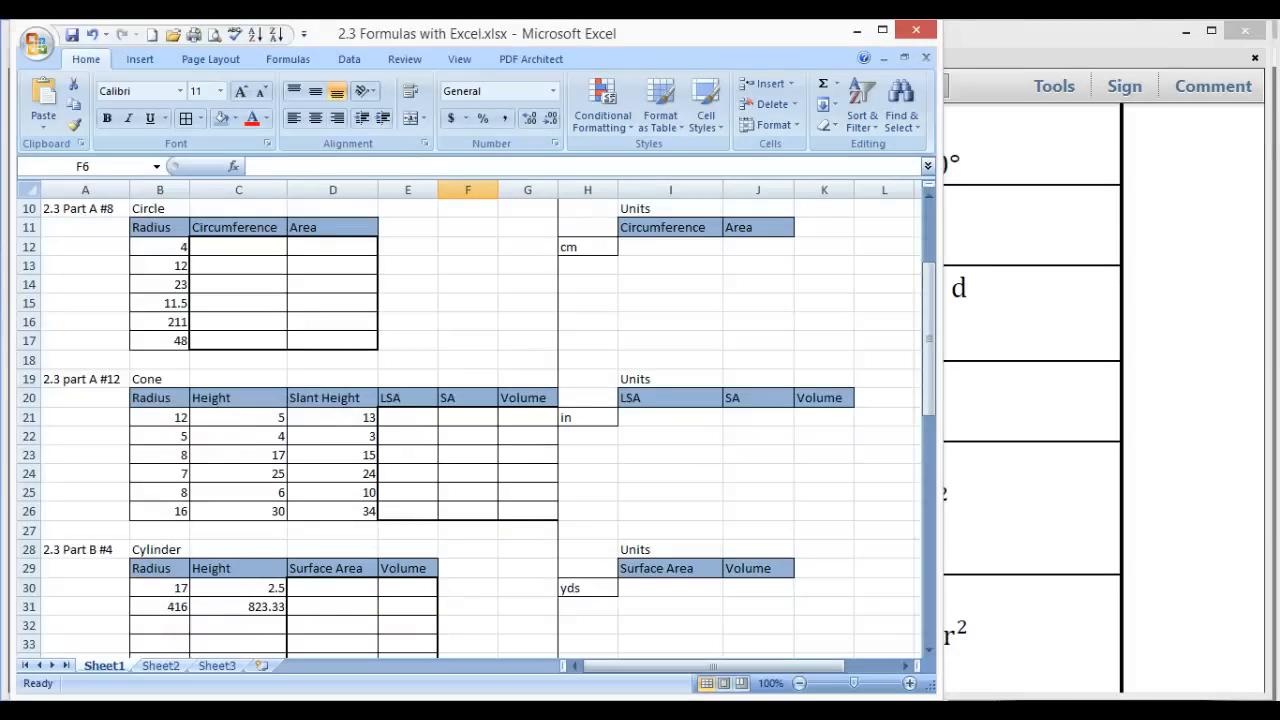
key(alt+Tab)
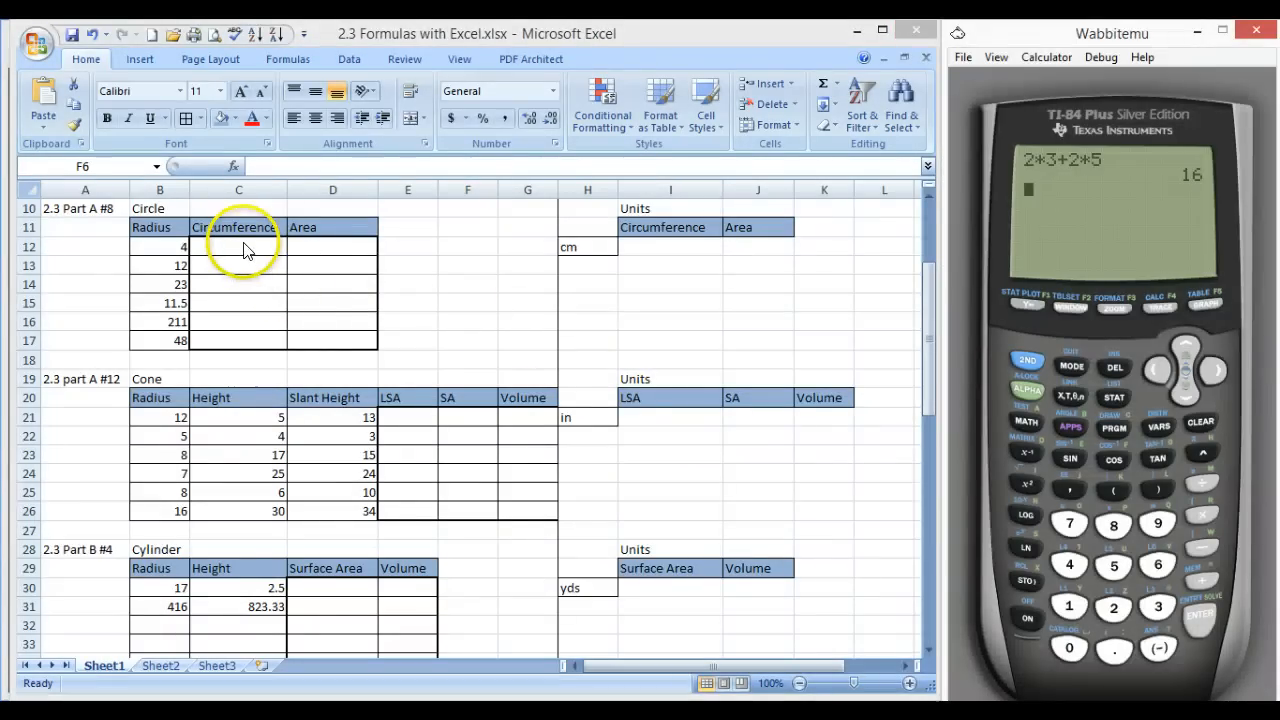
Calculate the circumference for the circle of radius 4 in the Wabbitemu calculator as 2*π*4
click(1113, 607)
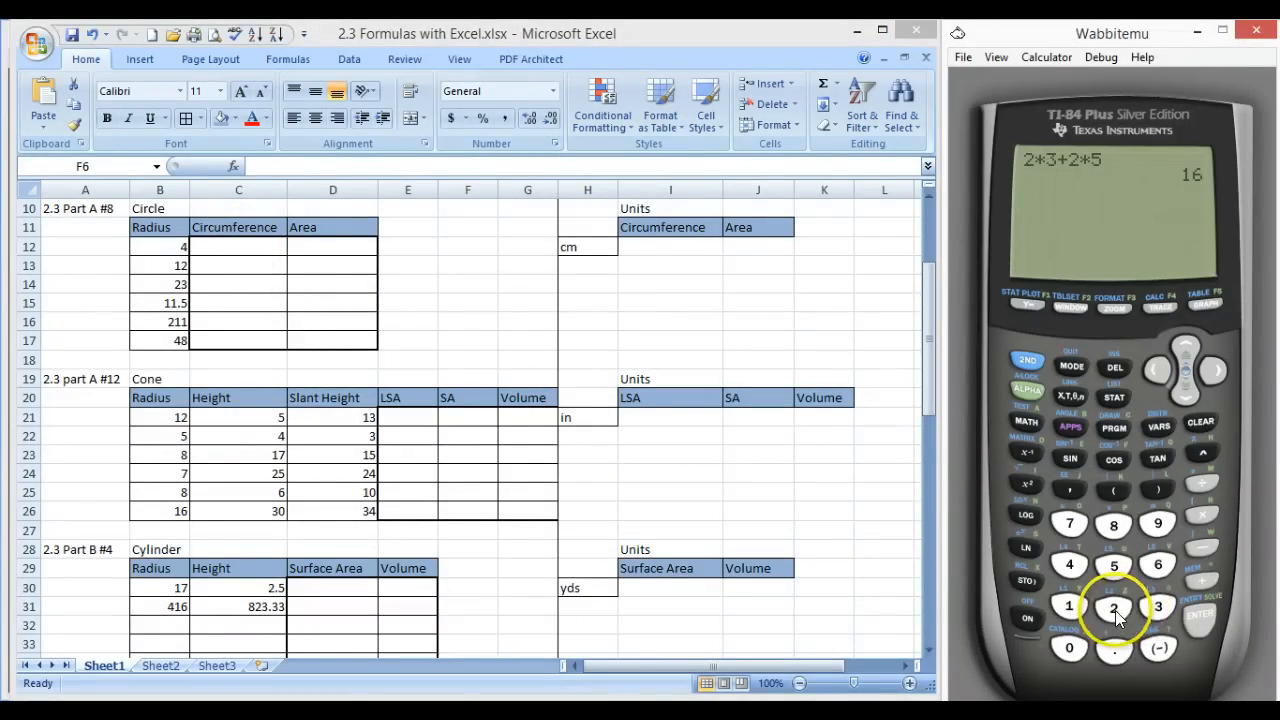
click(1205, 516)
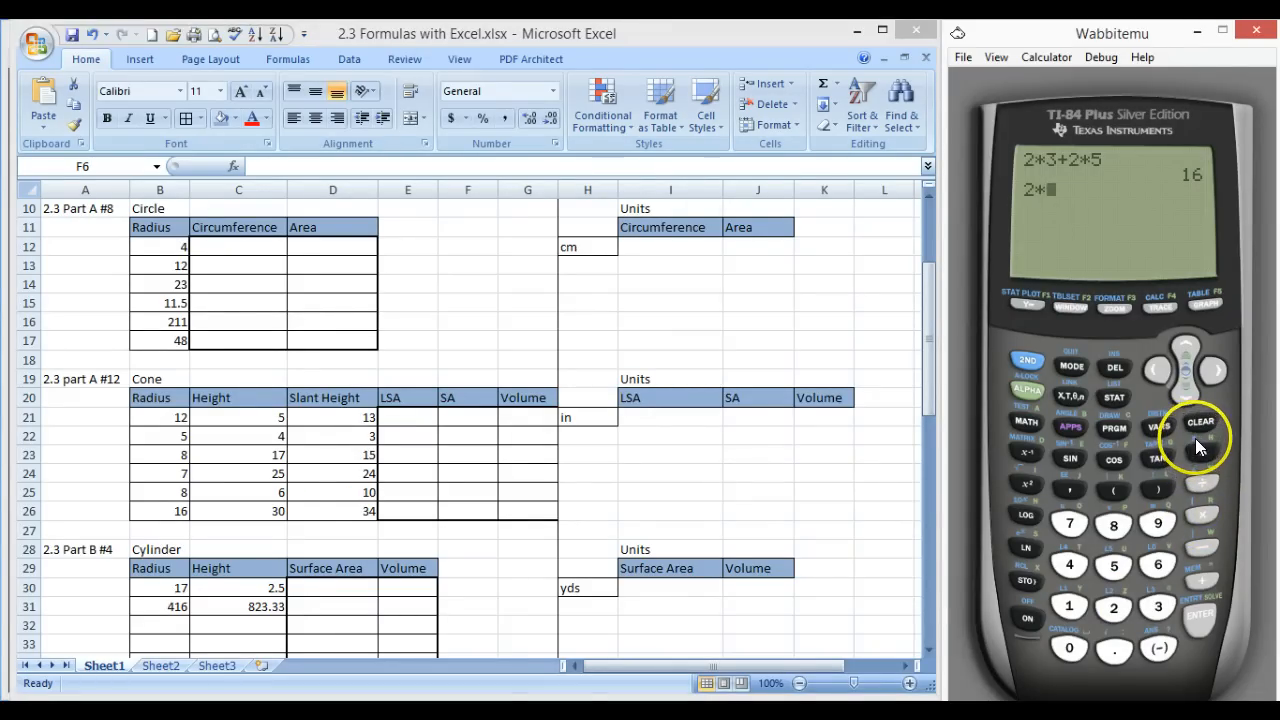
click(1023, 363)
click(1201, 453)
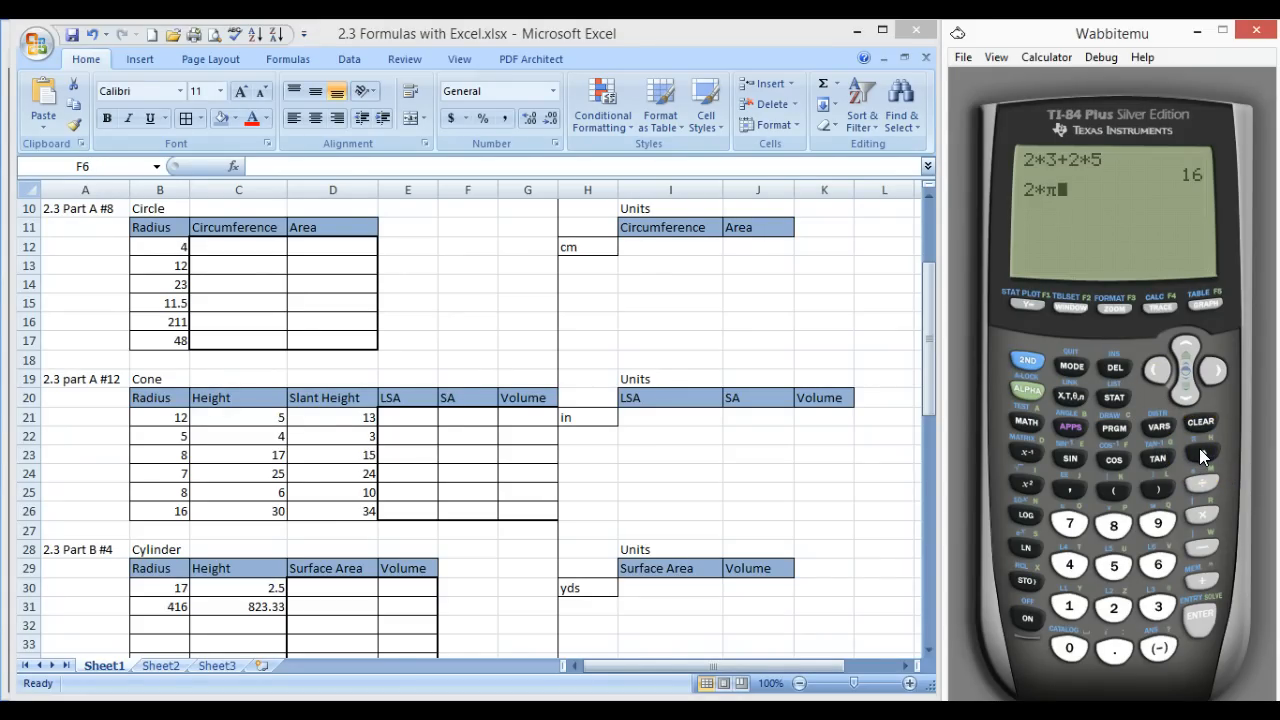
click(1206, 516)
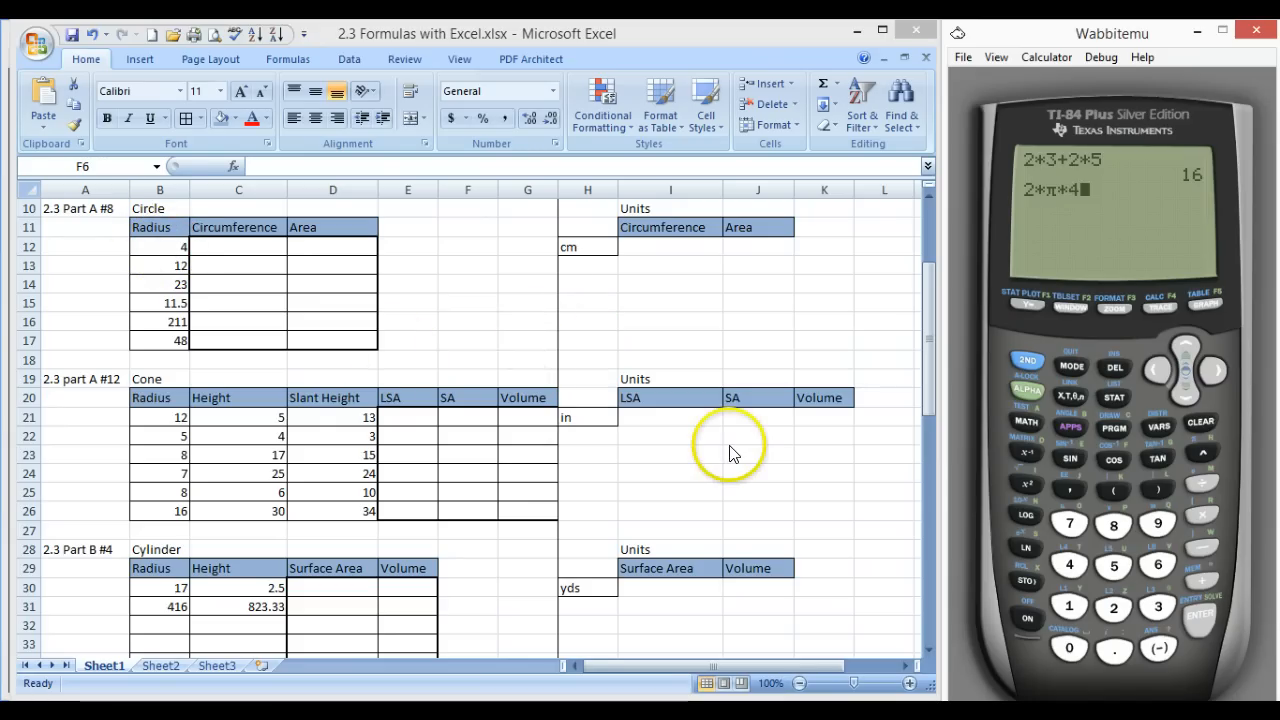
key(Return)
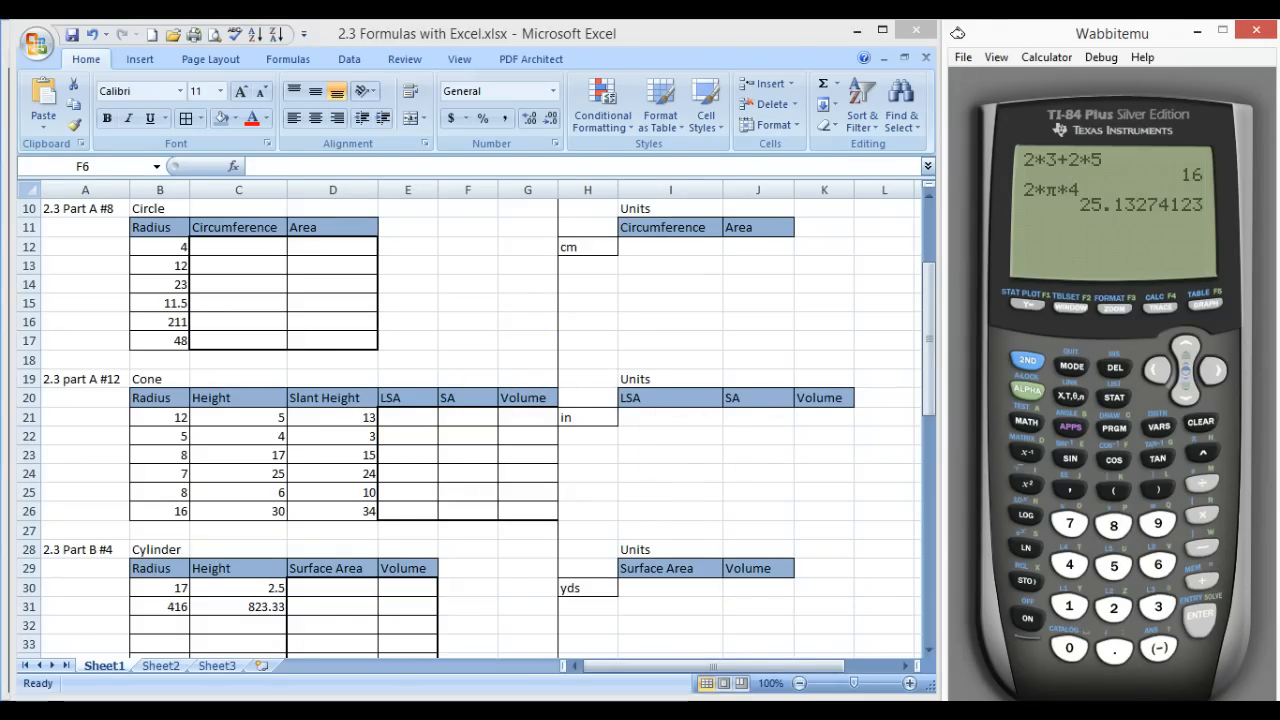
Recheck the circle area formula on the formula sheet and calculate π4² in the Wabbitemu calculator
key(alt+Tab)
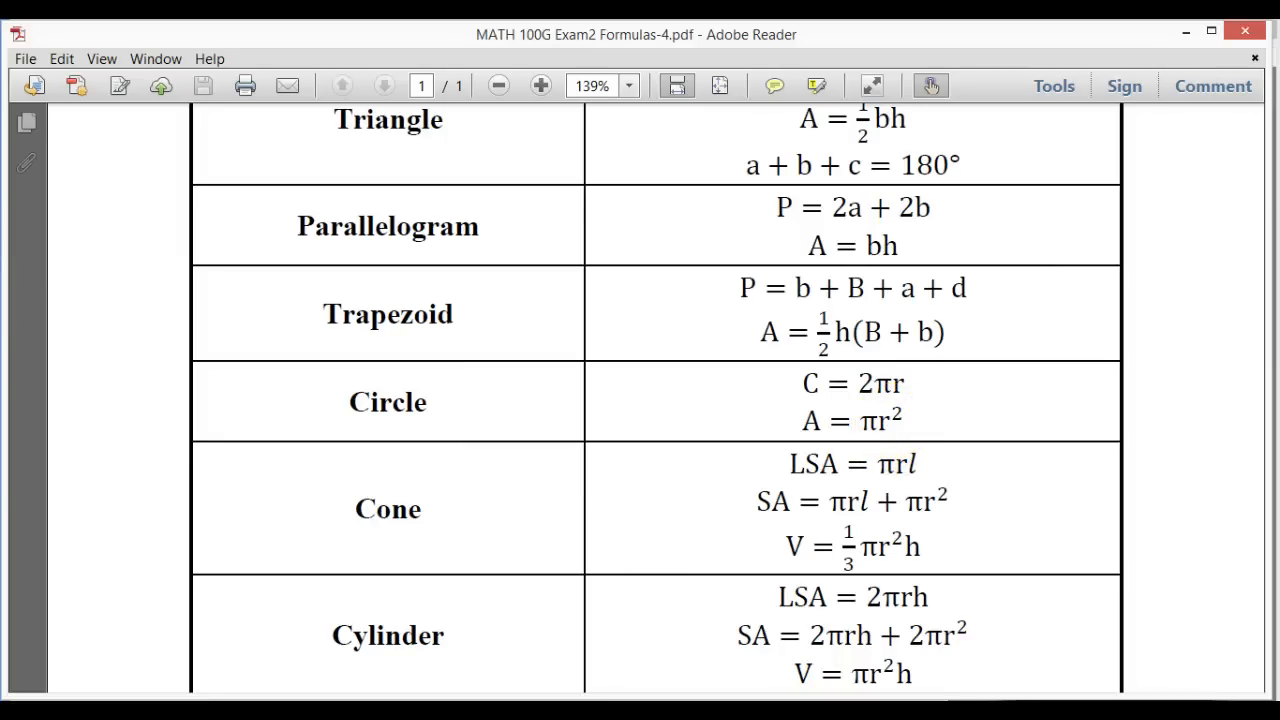
key(alt+Tab)
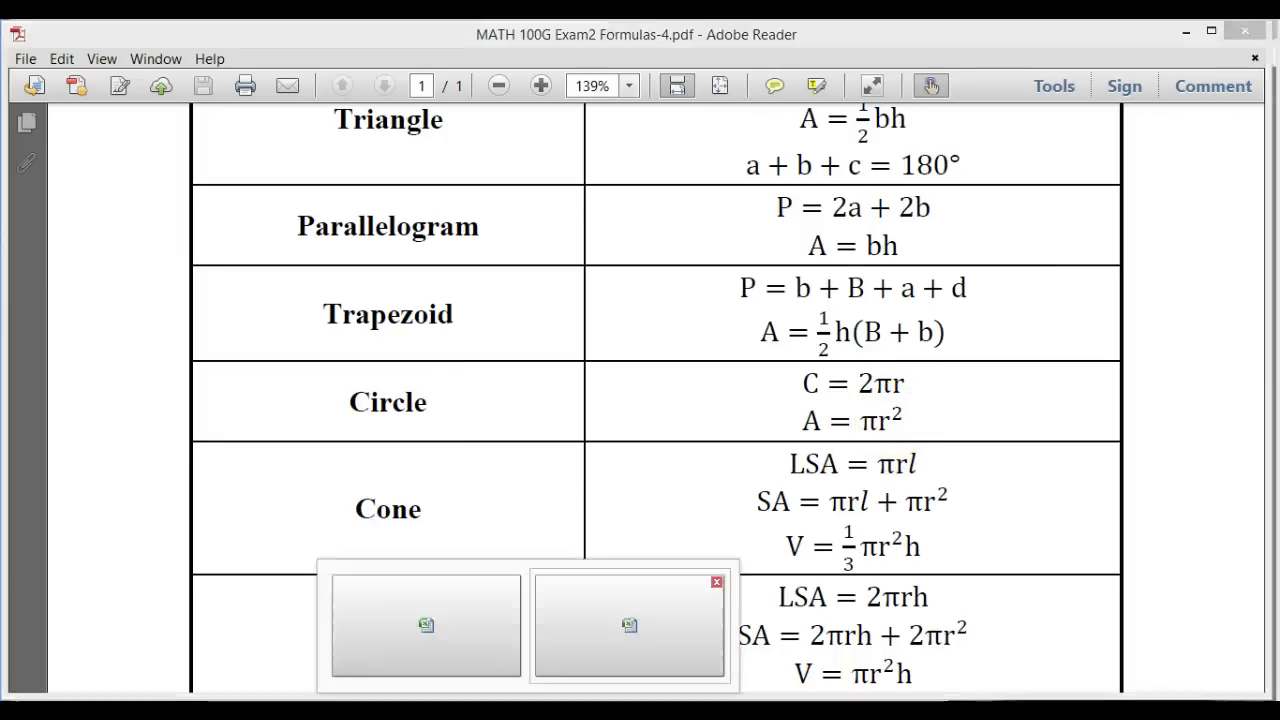
key(alt+Tab)
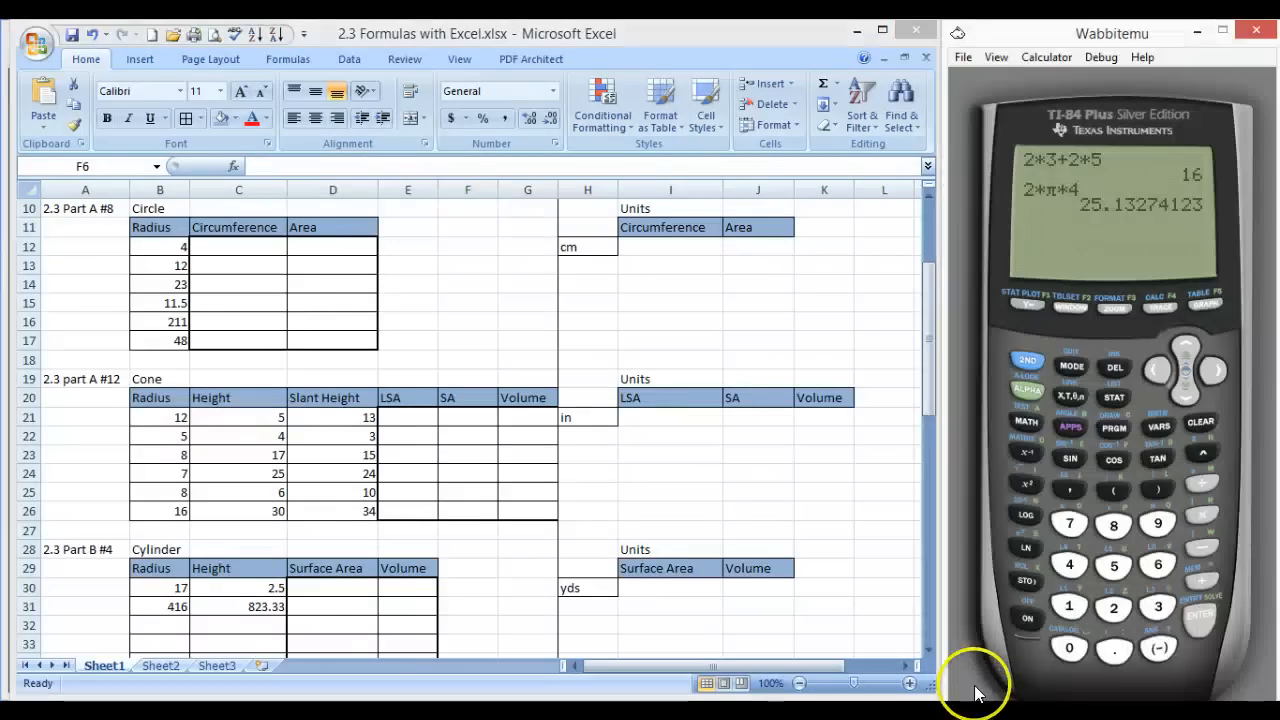
click(1024, 362)
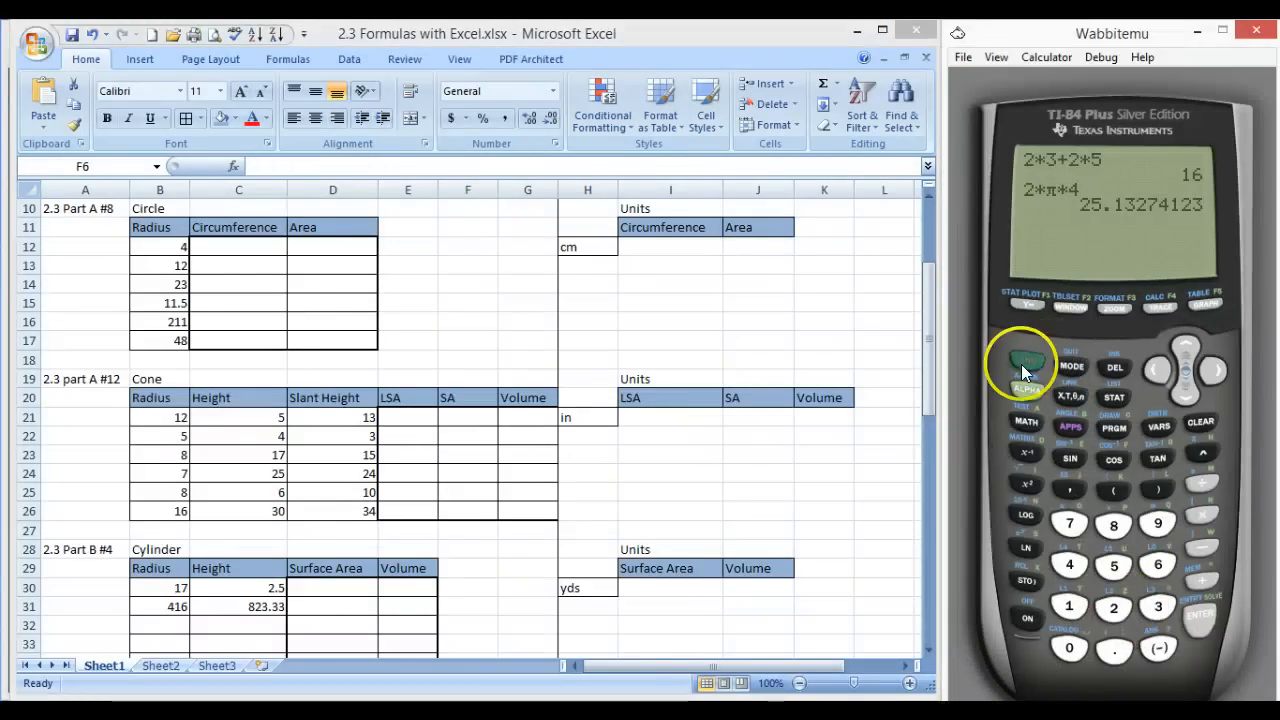
click(1198, 455)
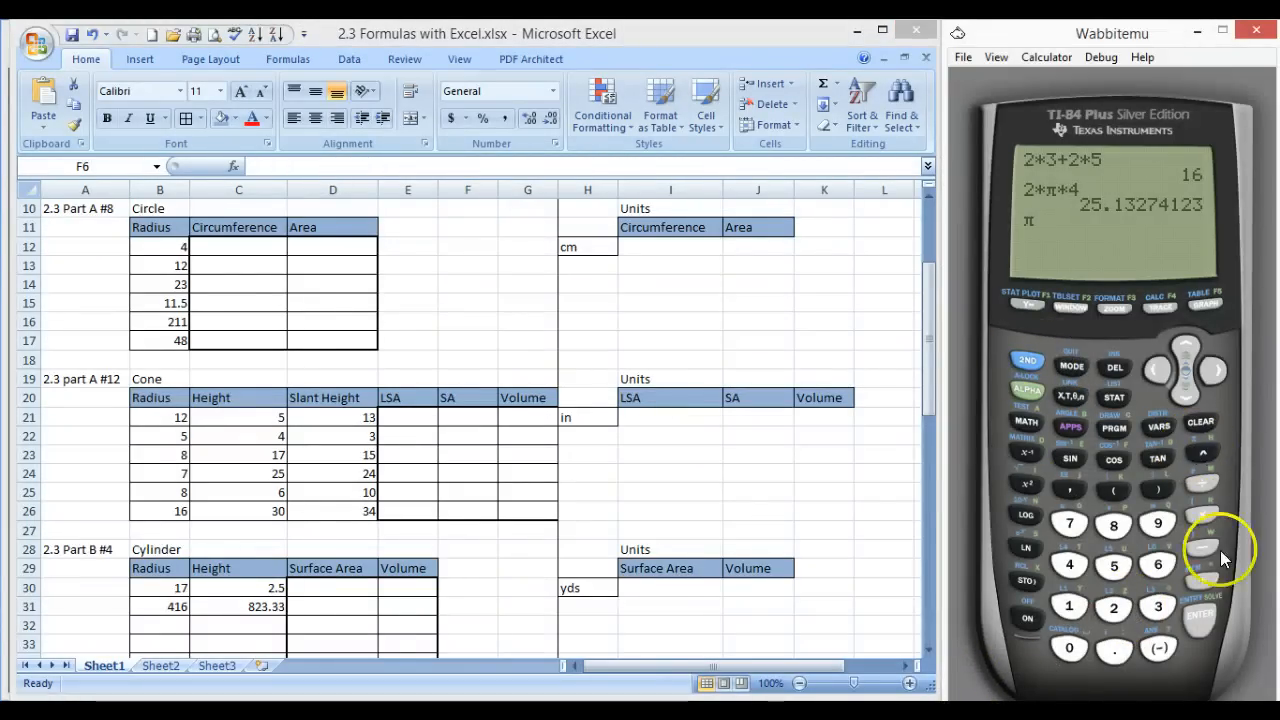
click(1076, 566)
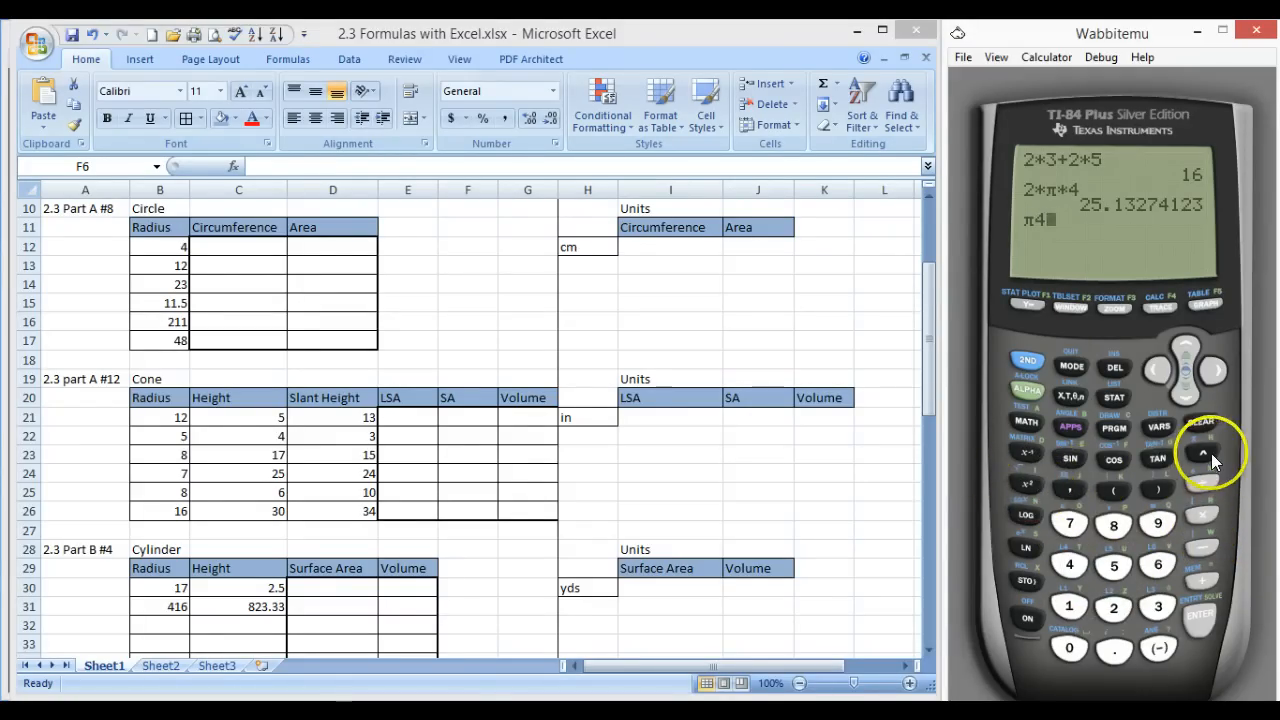
click(1032, 488)
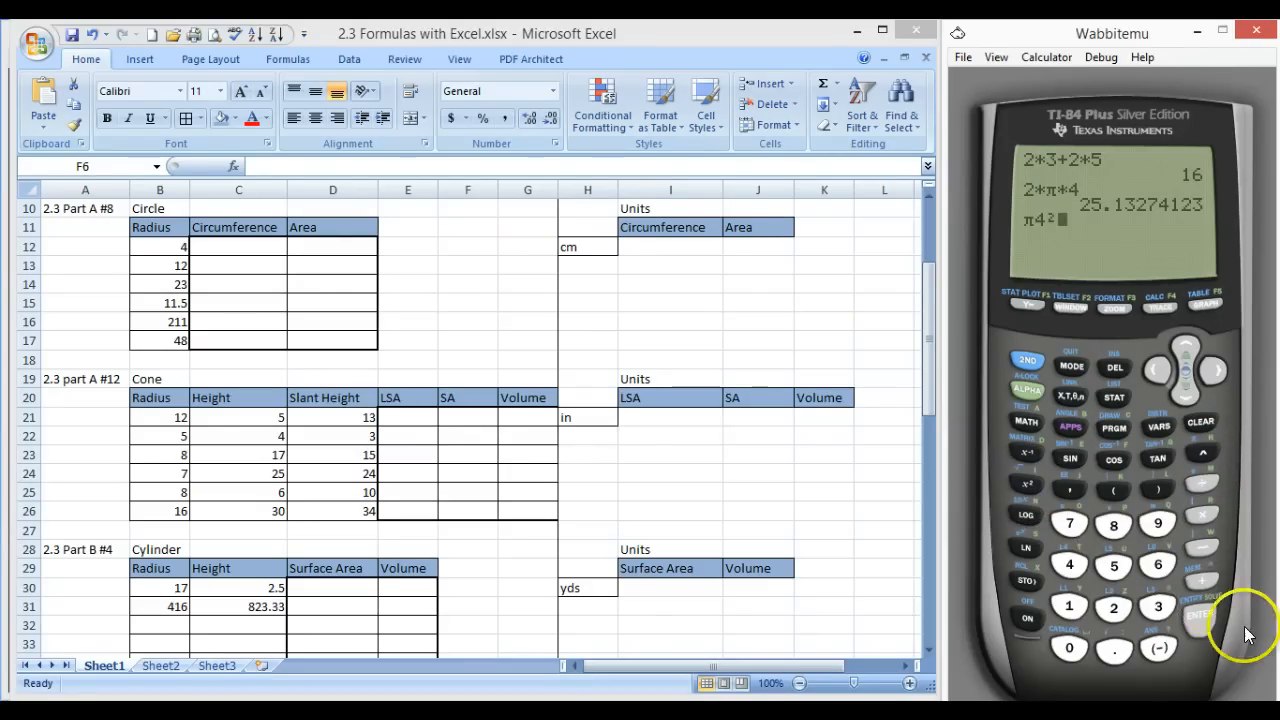
click(1199, 622)
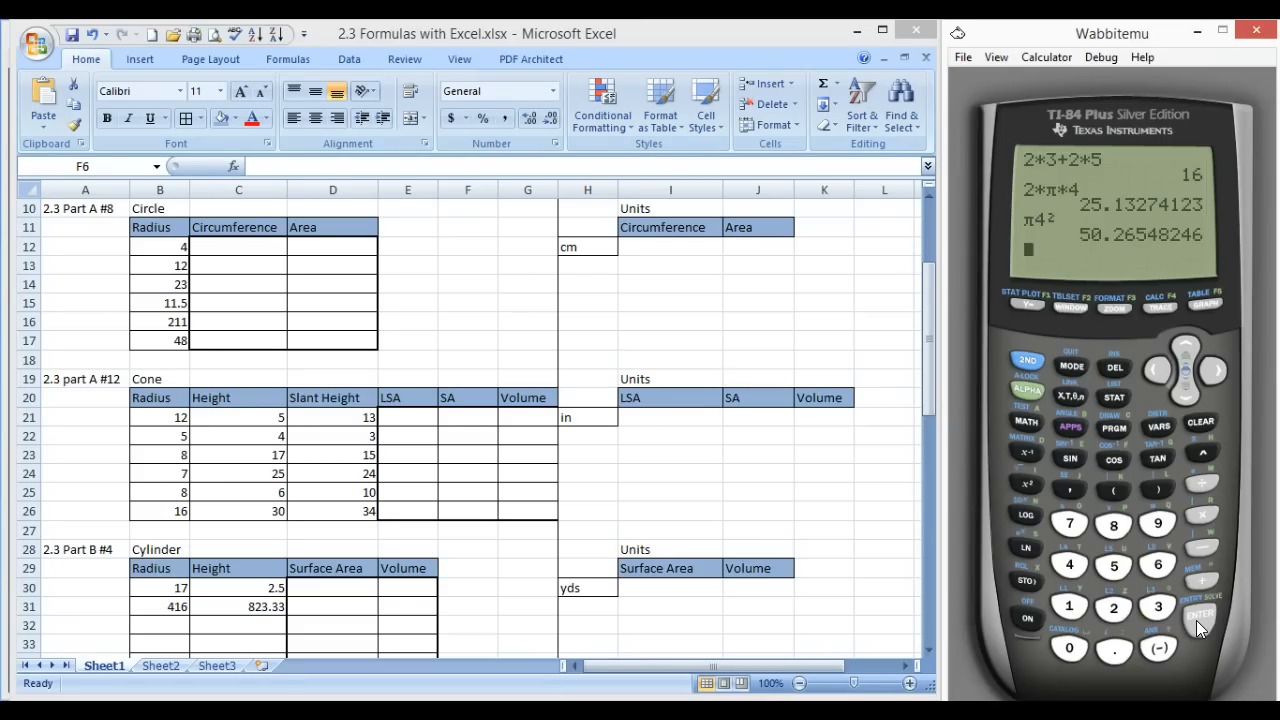
Enter the circle circumference formula =2*pi()*B12 in cell C12 of the workbook, referencing the radius cell
click(244, 250)
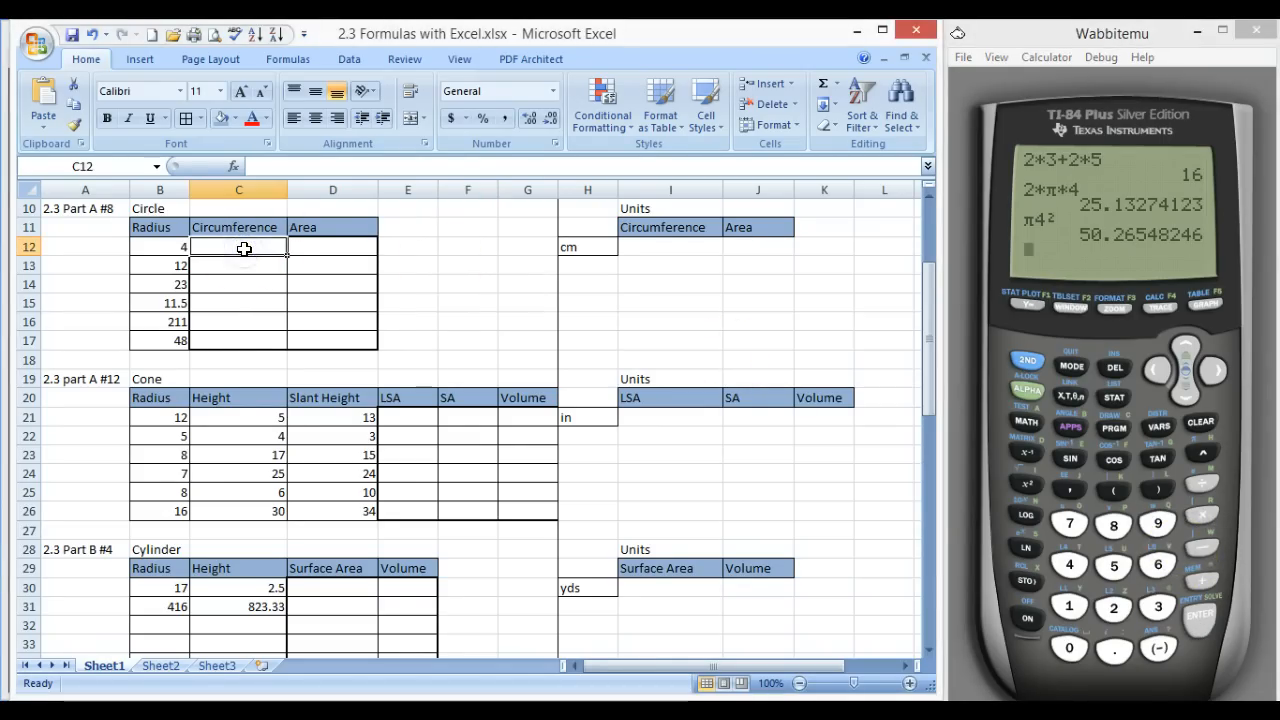
text(=)
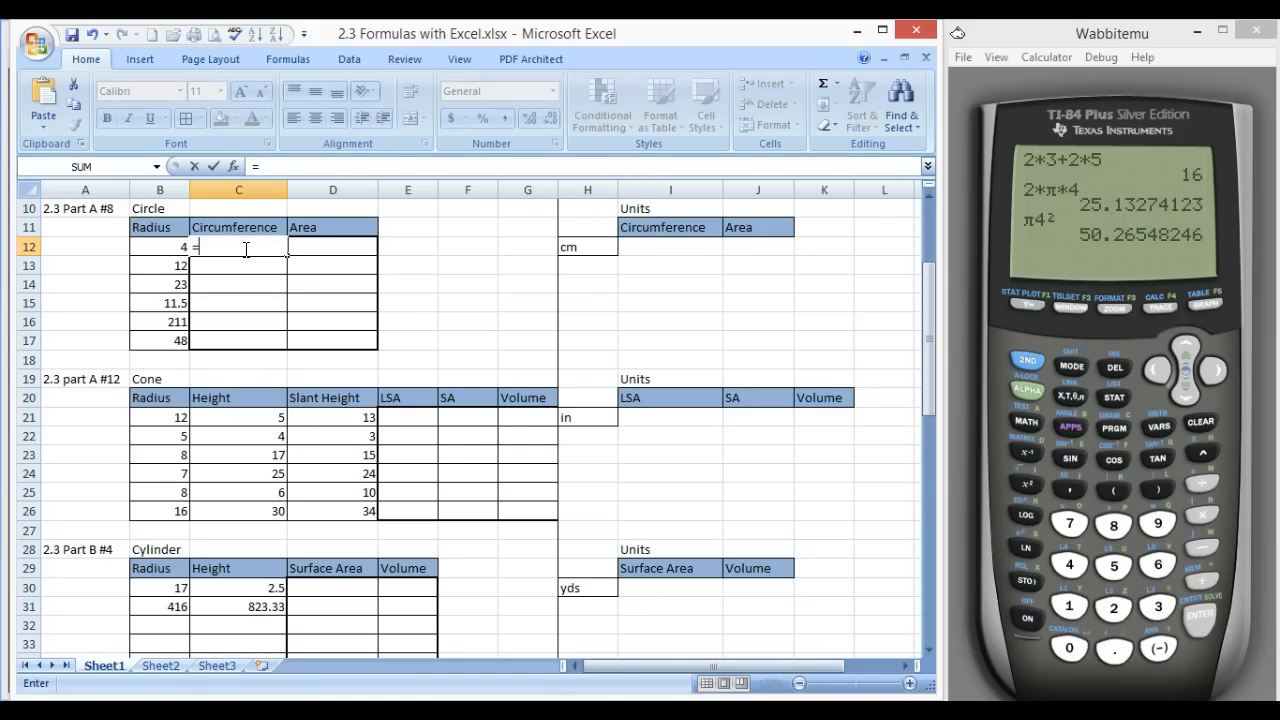
text(2)
text(*)
text(pi)
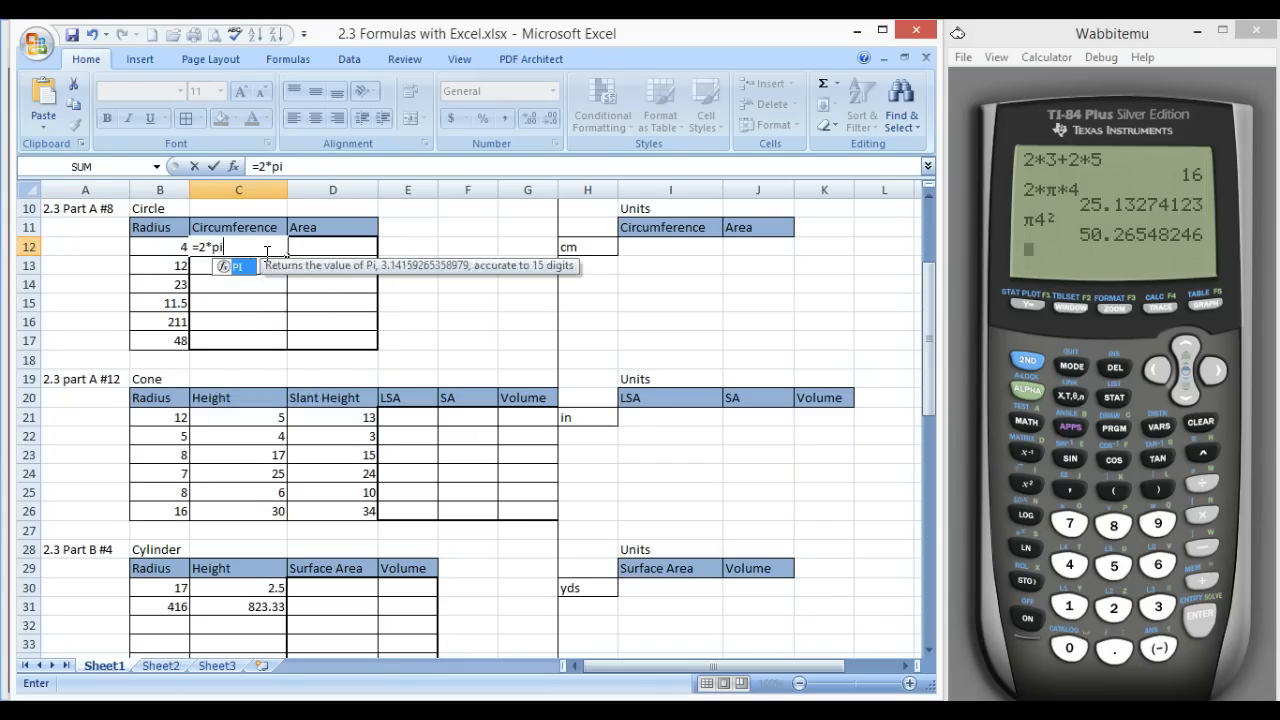
text(())
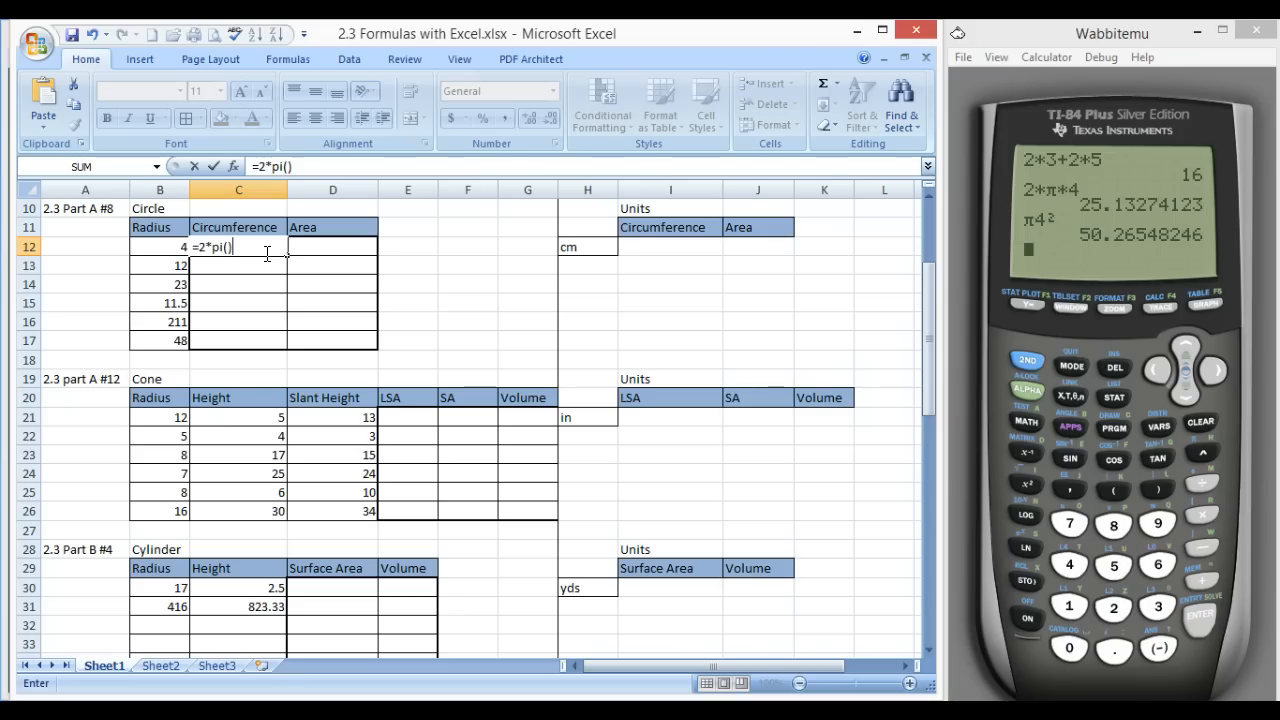
text(*)
click(160, 247)
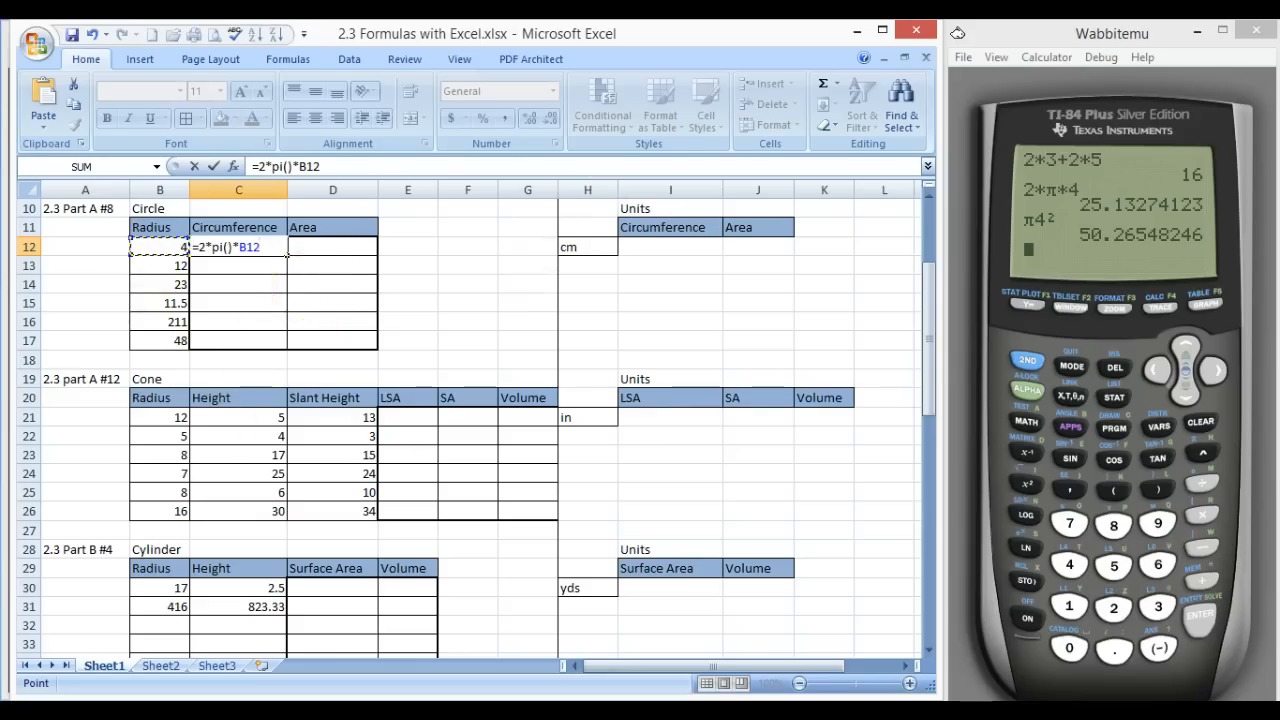
click(452, 334)
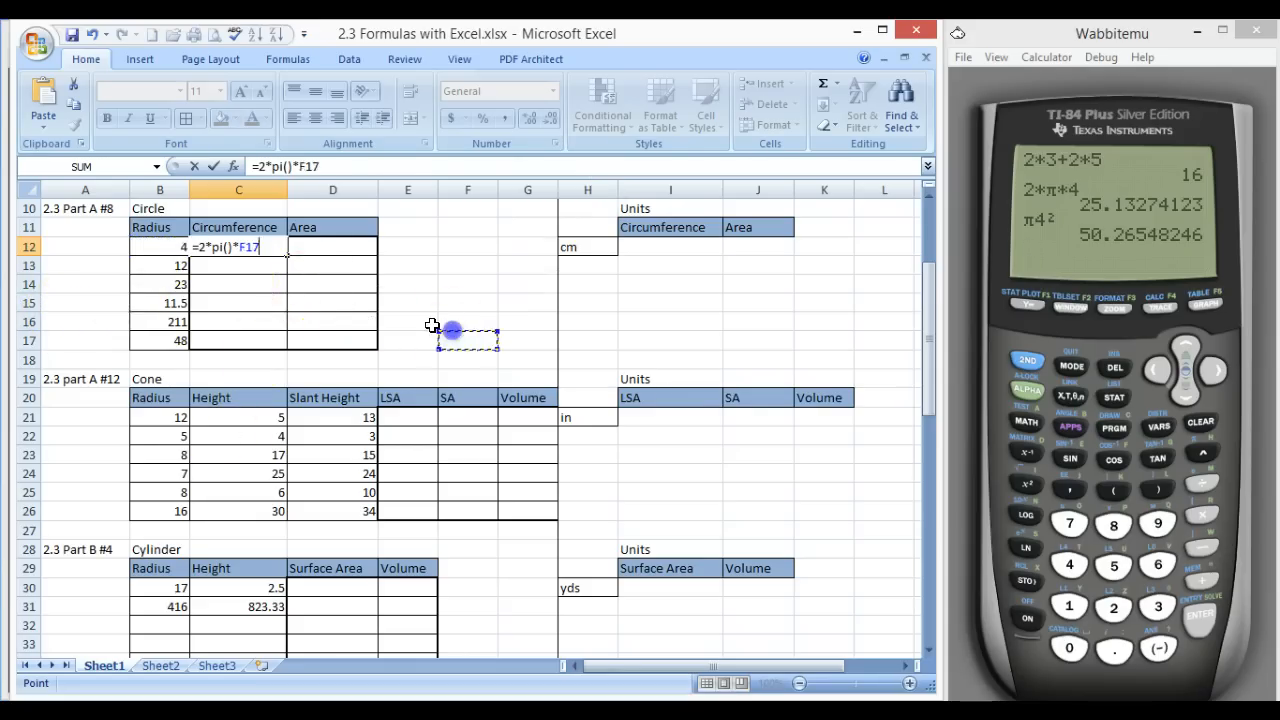
click(162, 246)
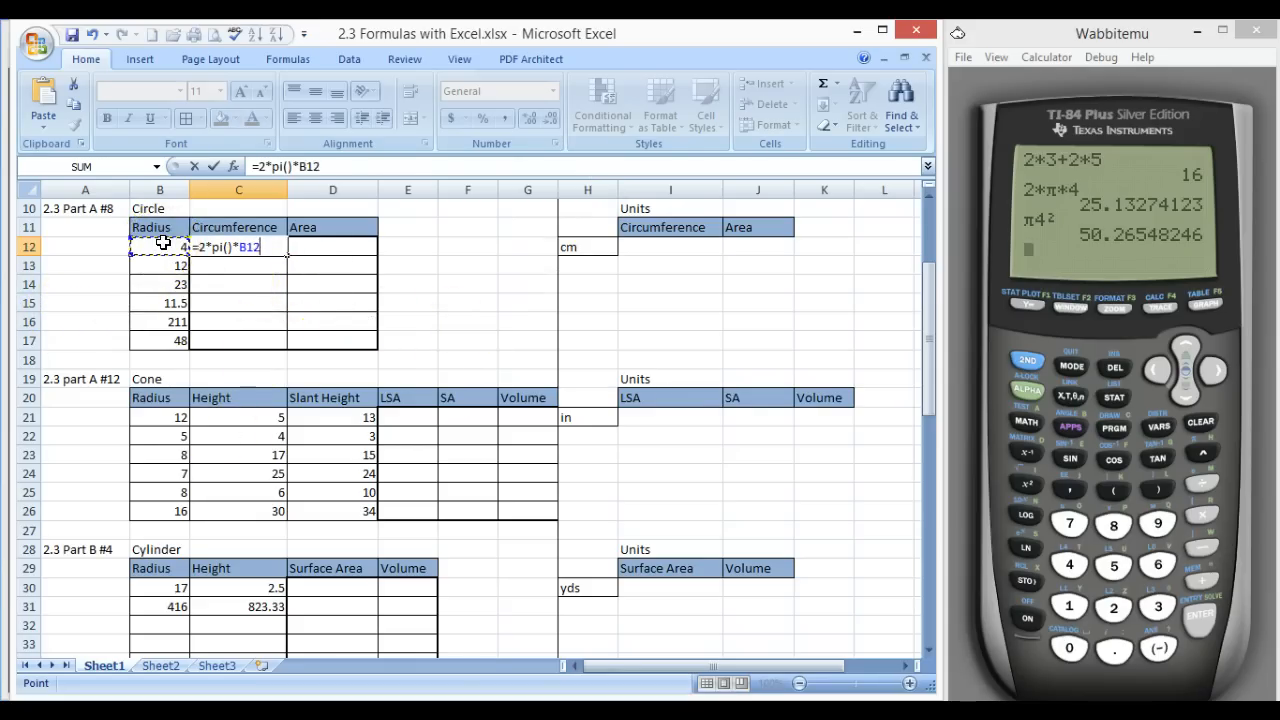
key(Return)
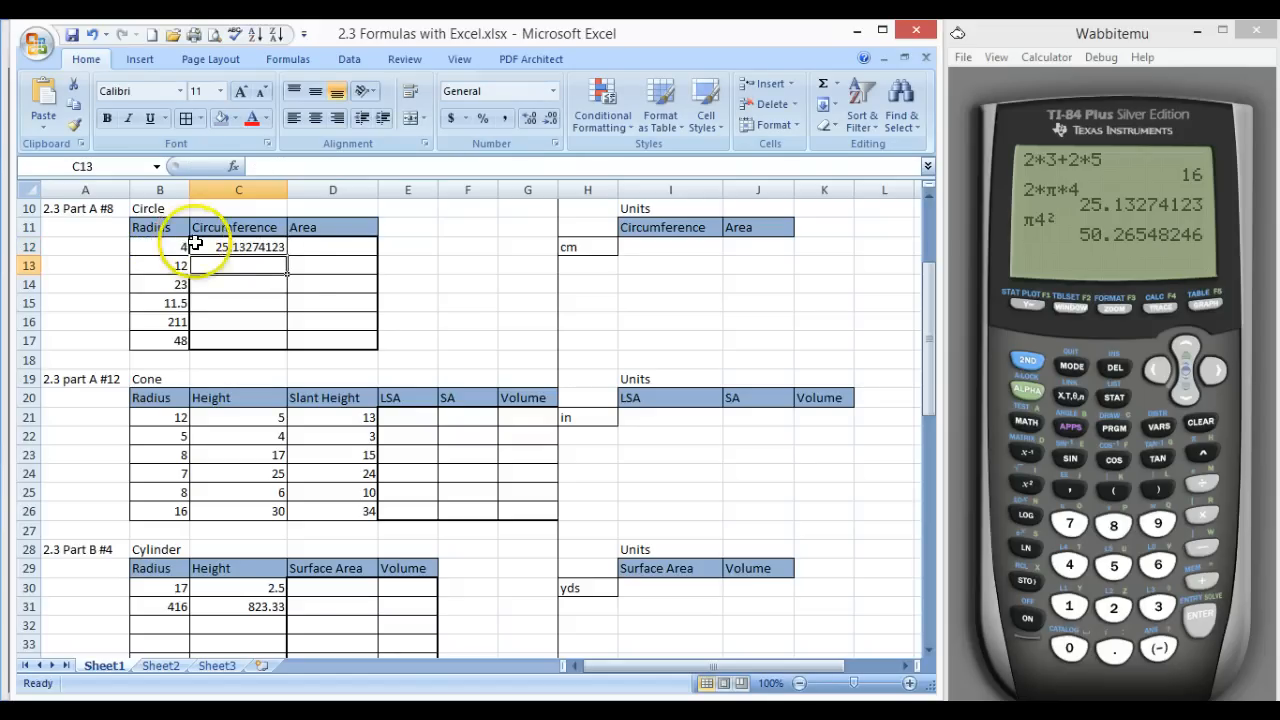
Enter the circle area formula =pi()*B12^2 in cell D12, referencing the radius cell
click(315, 245)
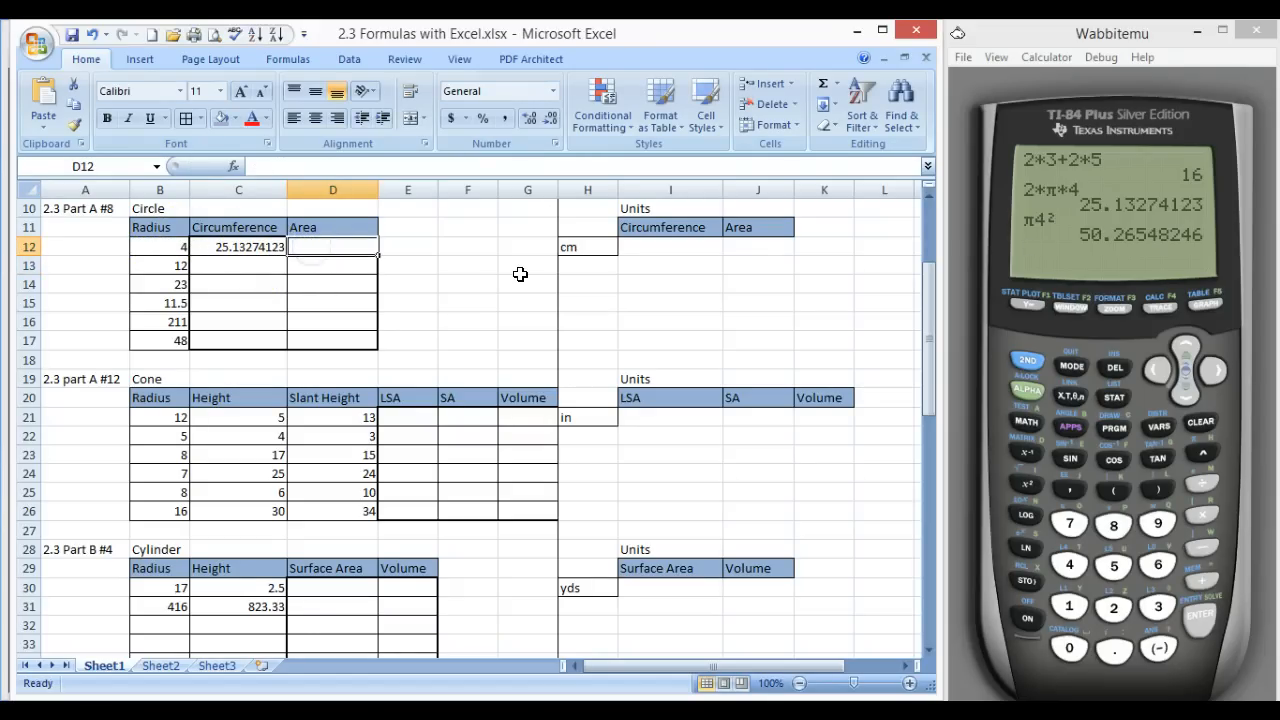
text(=)
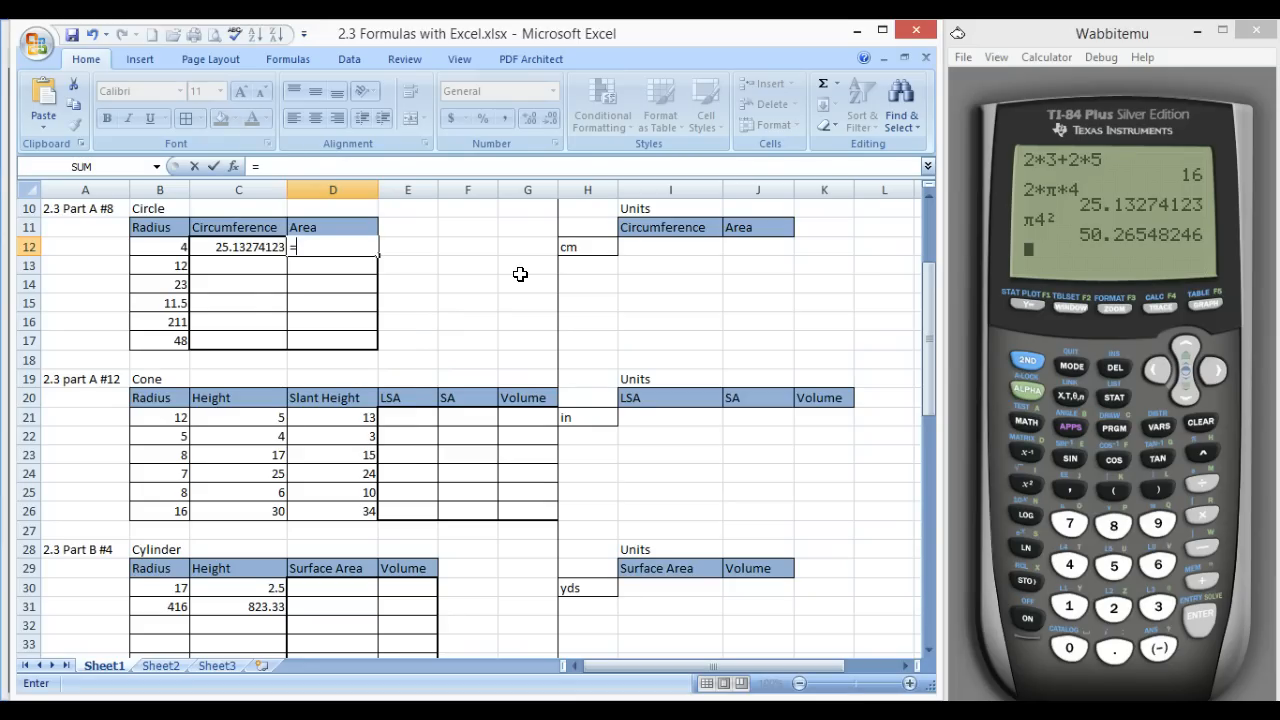
text(pi()*)
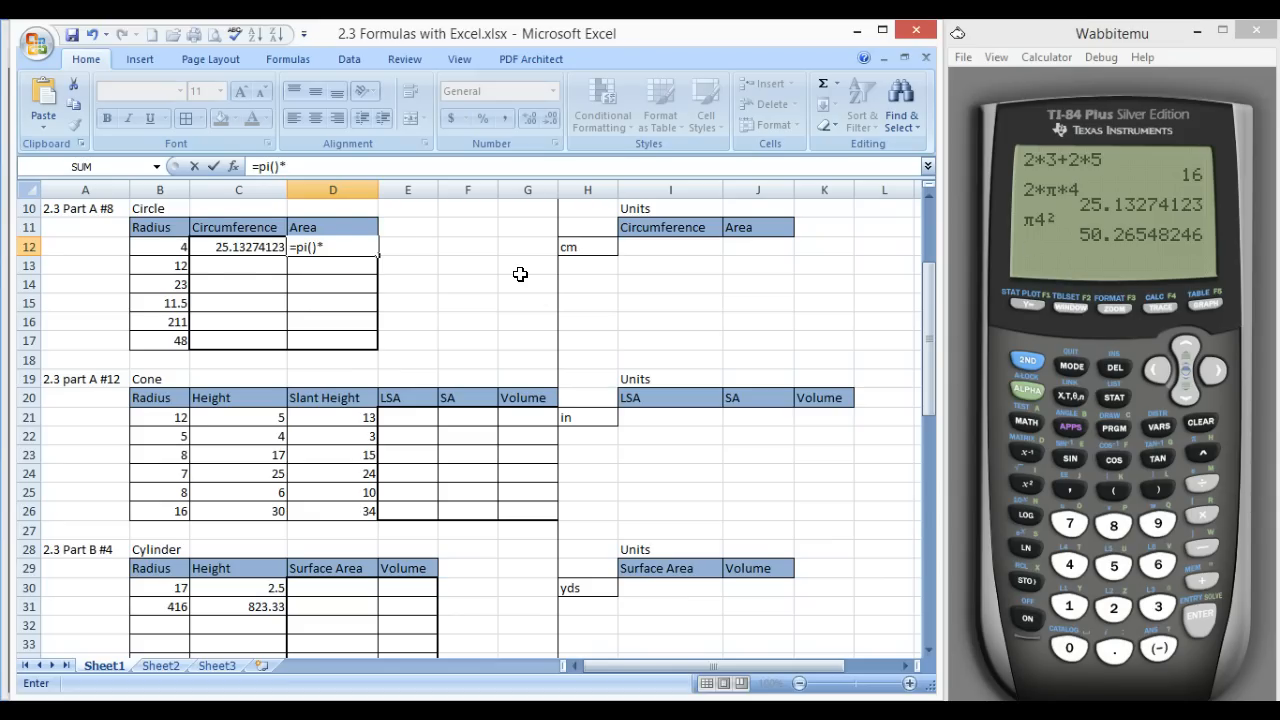
click(176, 246)
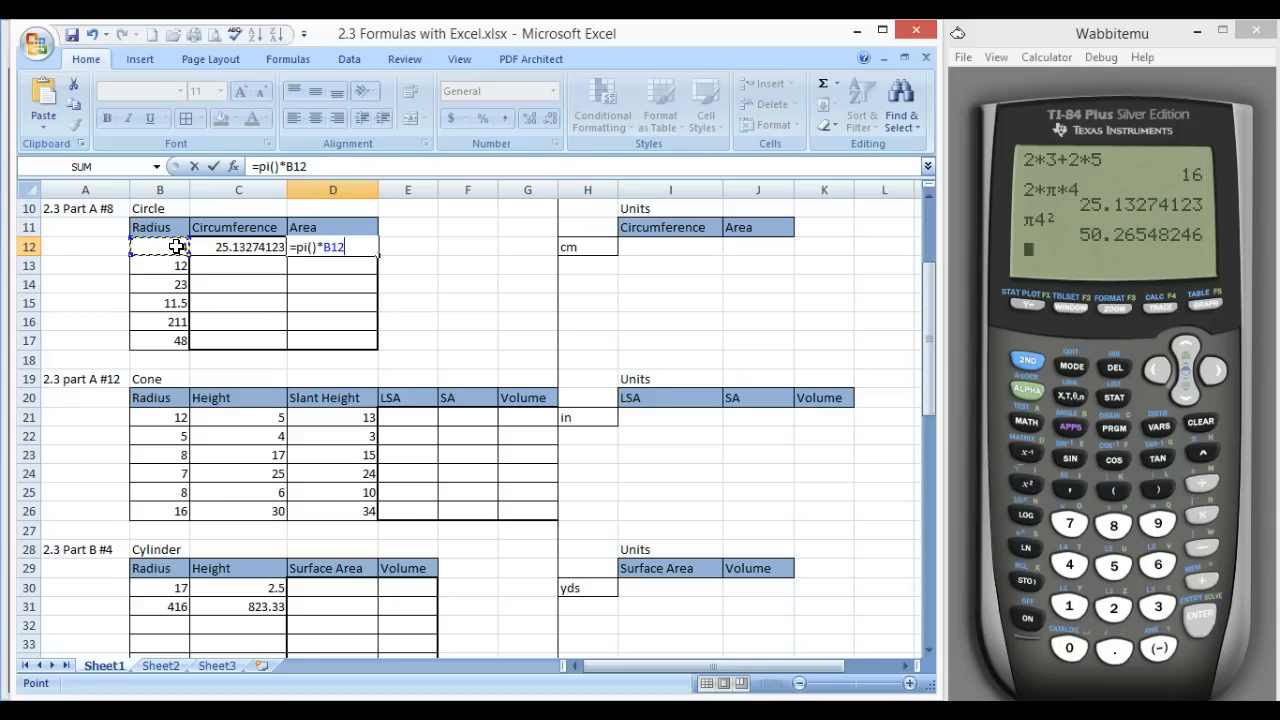
text(^2)
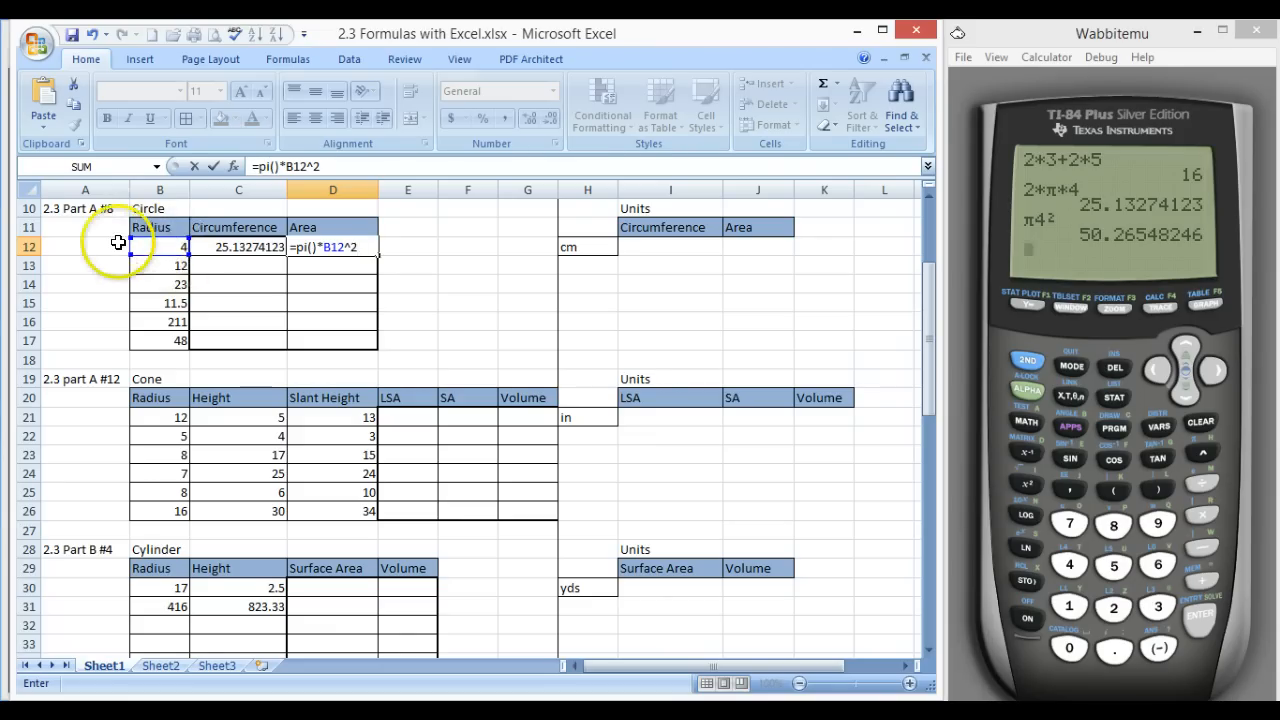
key(Return)
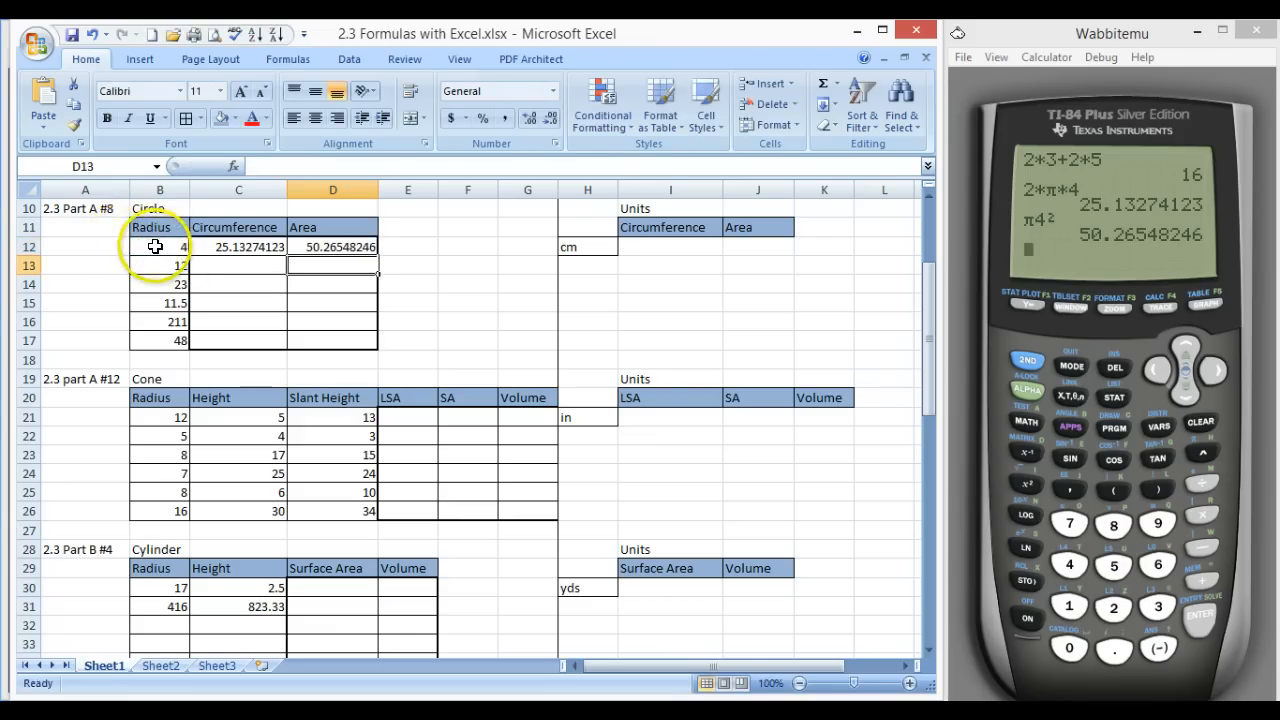
Change the first circle radius in cell B12 to 6 to test the circumference and area formulas
click(160, 247)
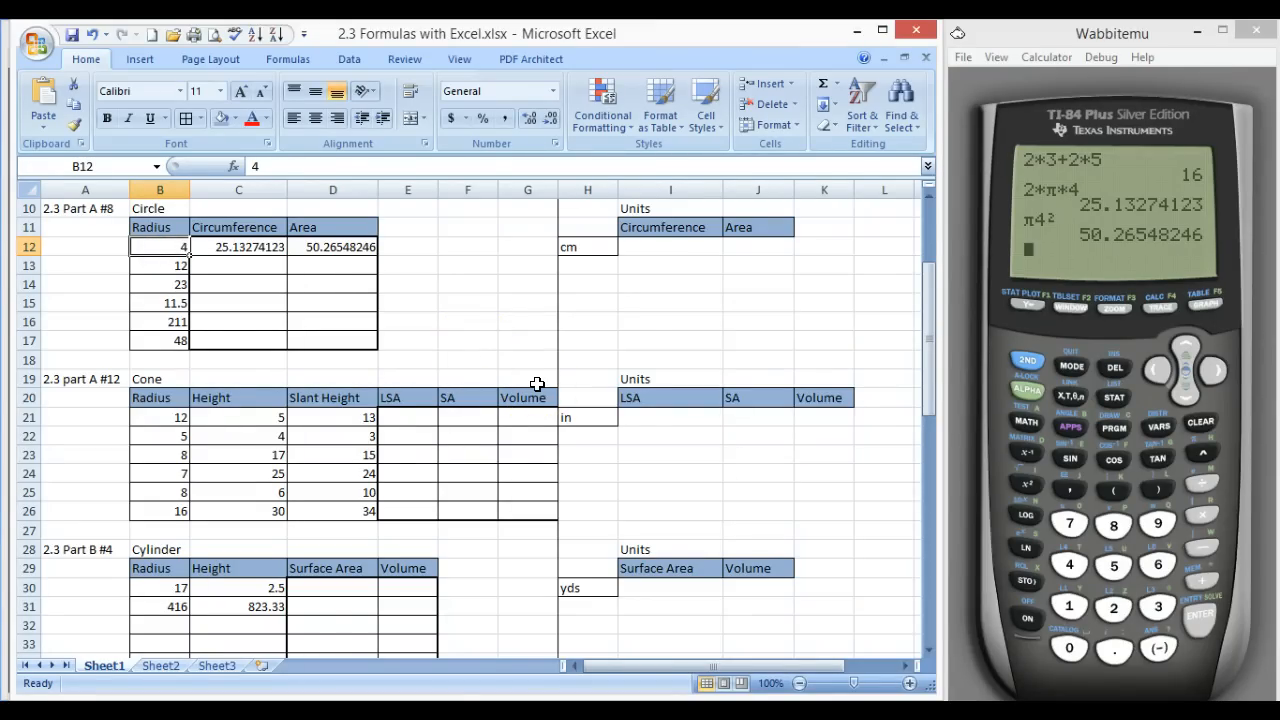
text(6)
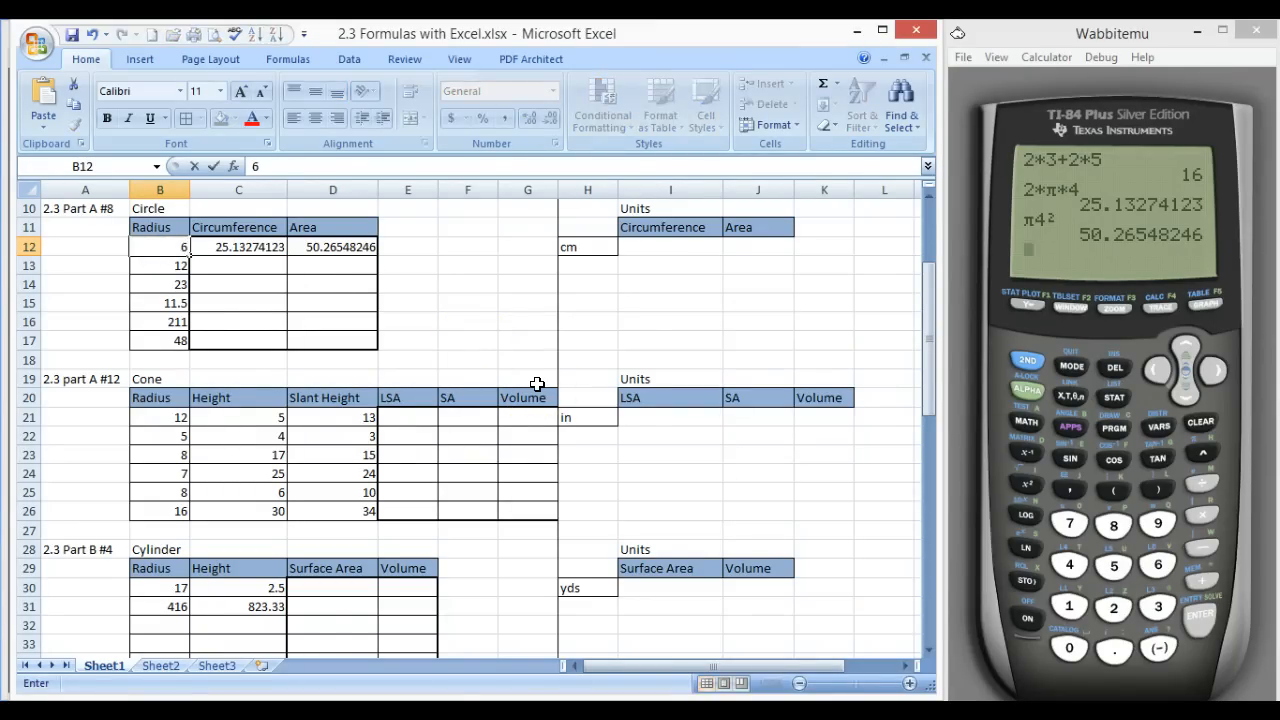
key(Return)
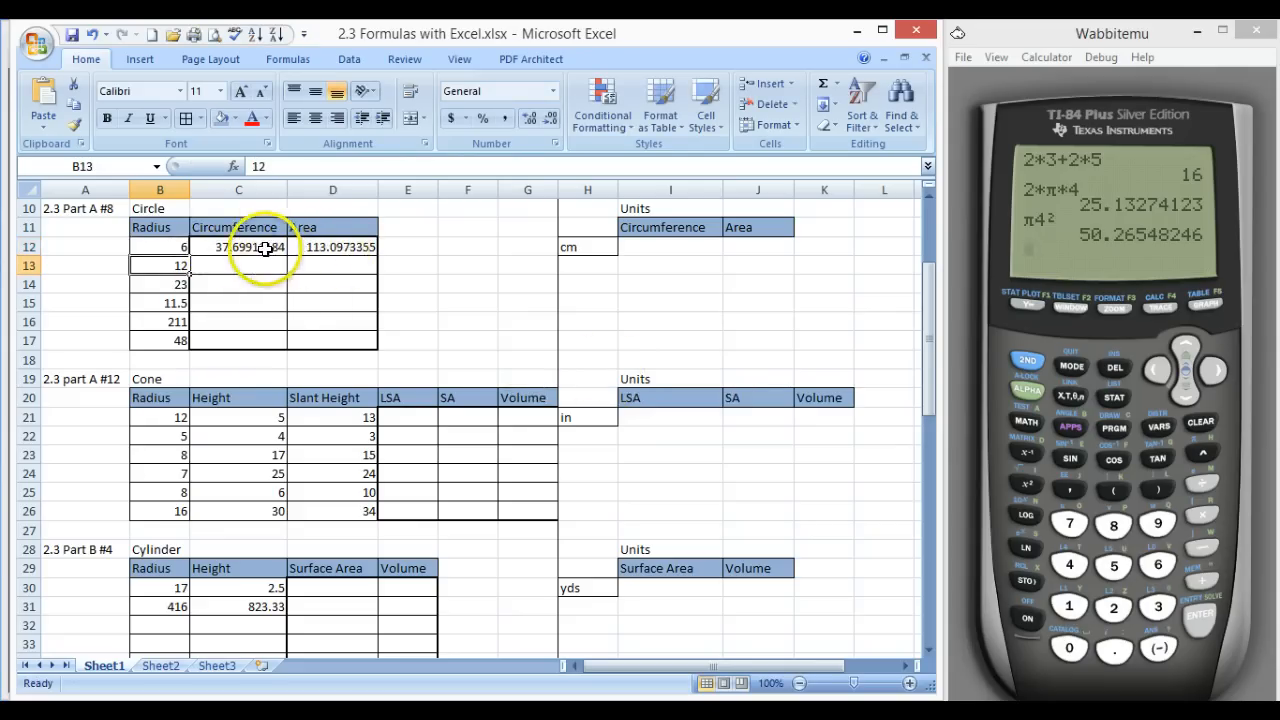
Fill the circle circumference and area formulas in C12:D12 down through row 17
click(166, 248)
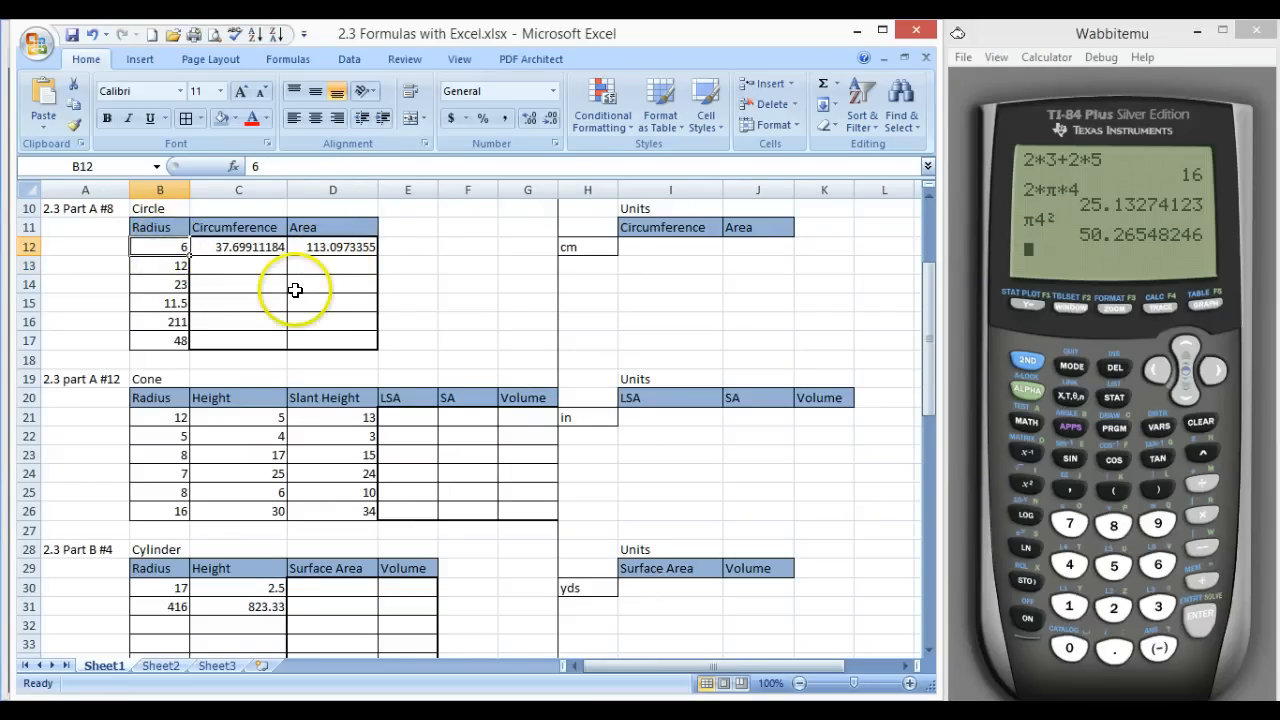
drag(240, 247, 345, 252)
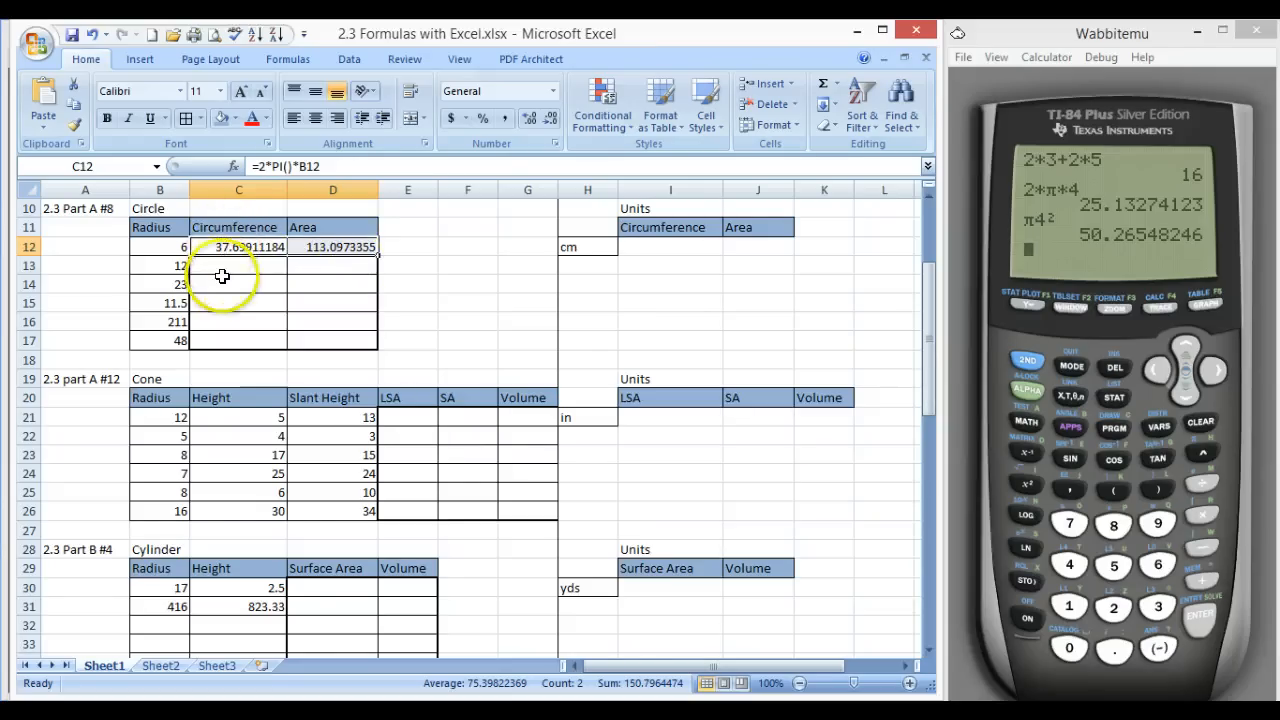
click(222, 276)
click(221, 249)
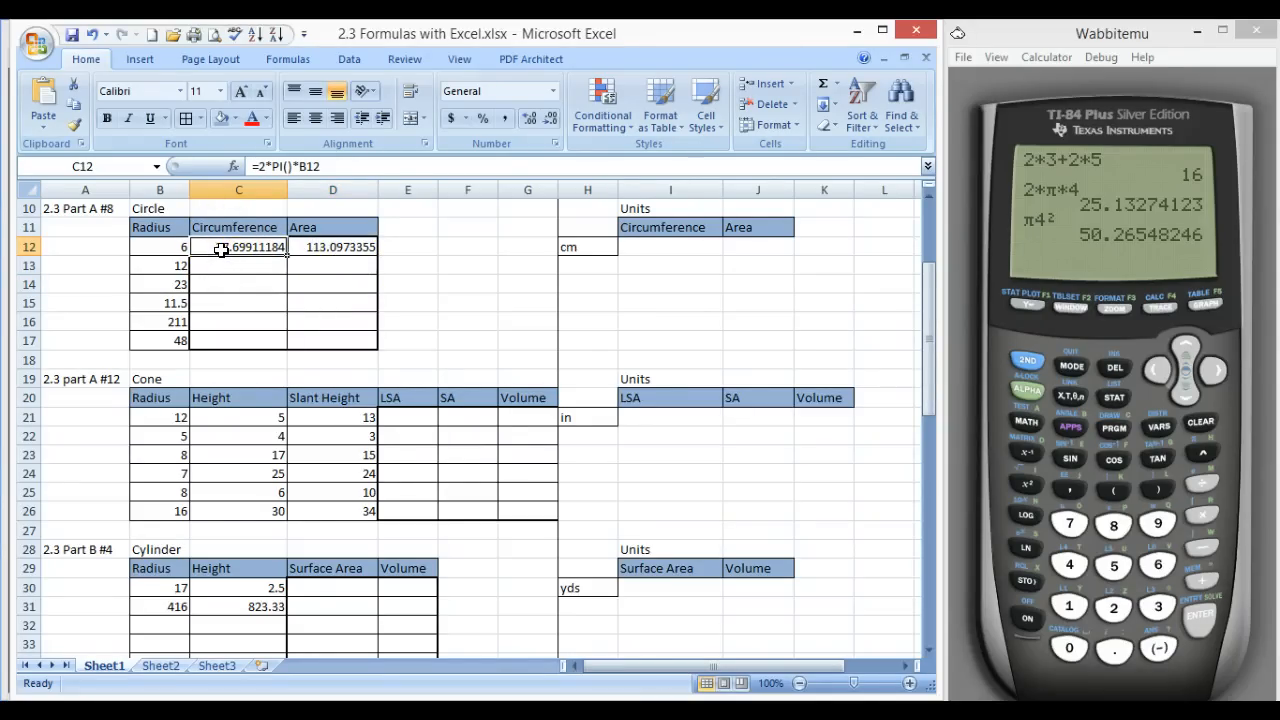
drag(221, 249, 308, 254)
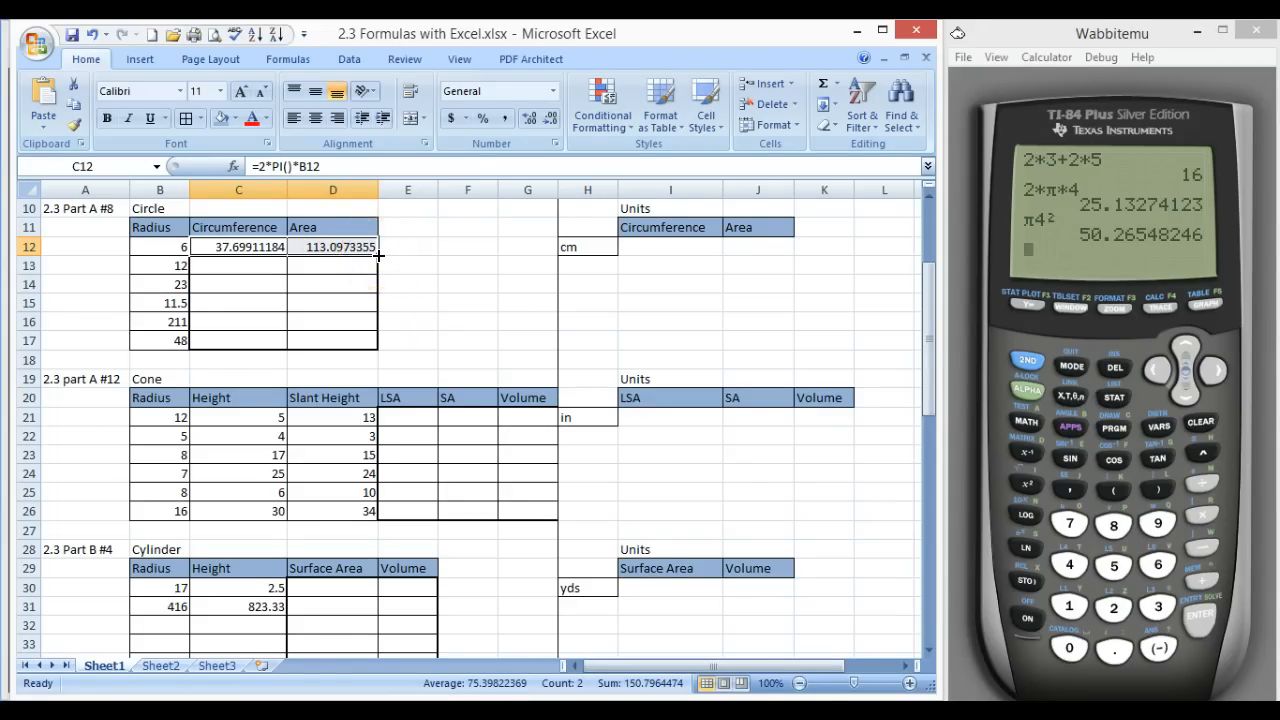
drag(378, 256, 379, 352)
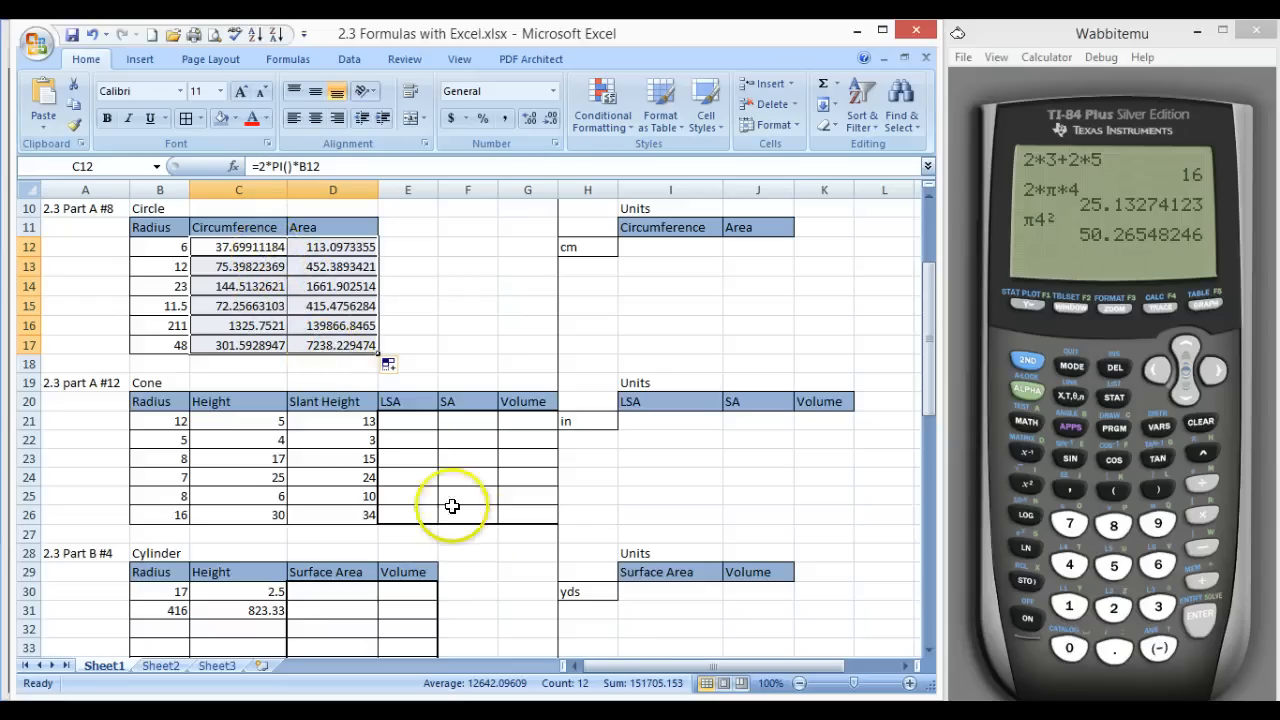
Go to the cone table's first LSA cell E21 and review the cone's LSA, SA and volume formulas on the PDF formula sheet in Adobe Reader
scroll(411, 436, down, 1)
scroll(411, 436, down, 1)
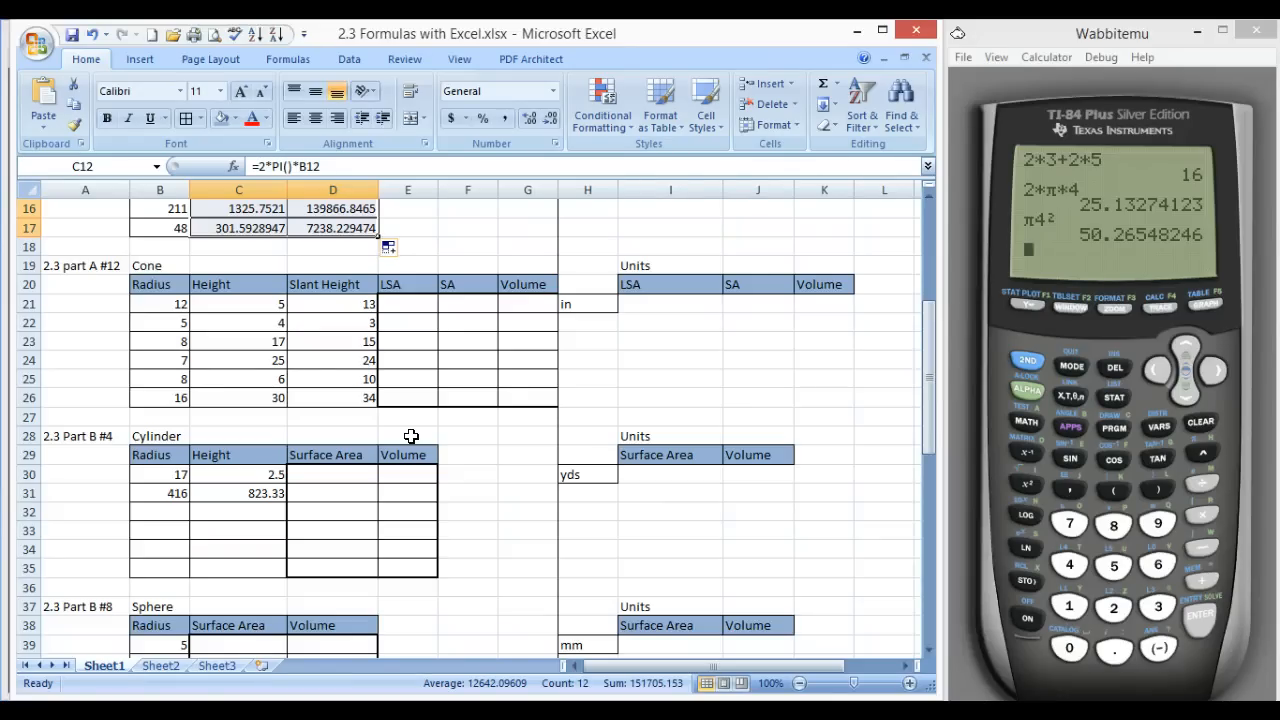
click(410, 303)
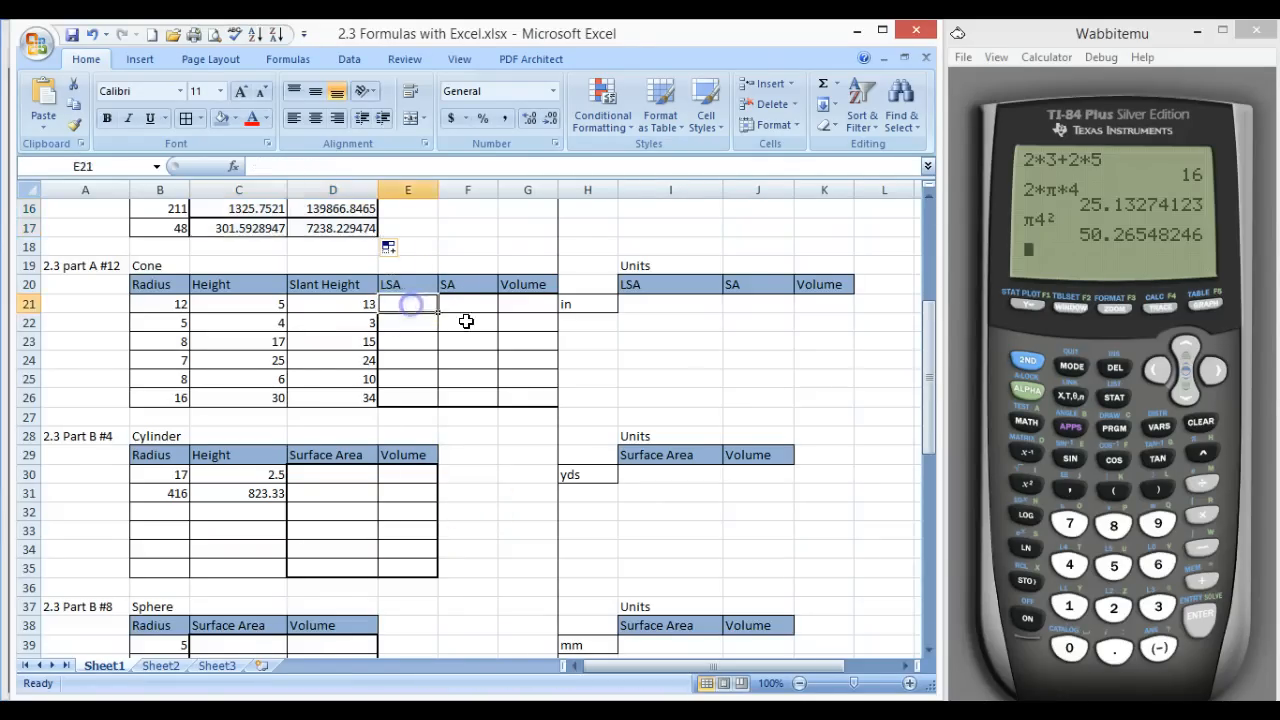
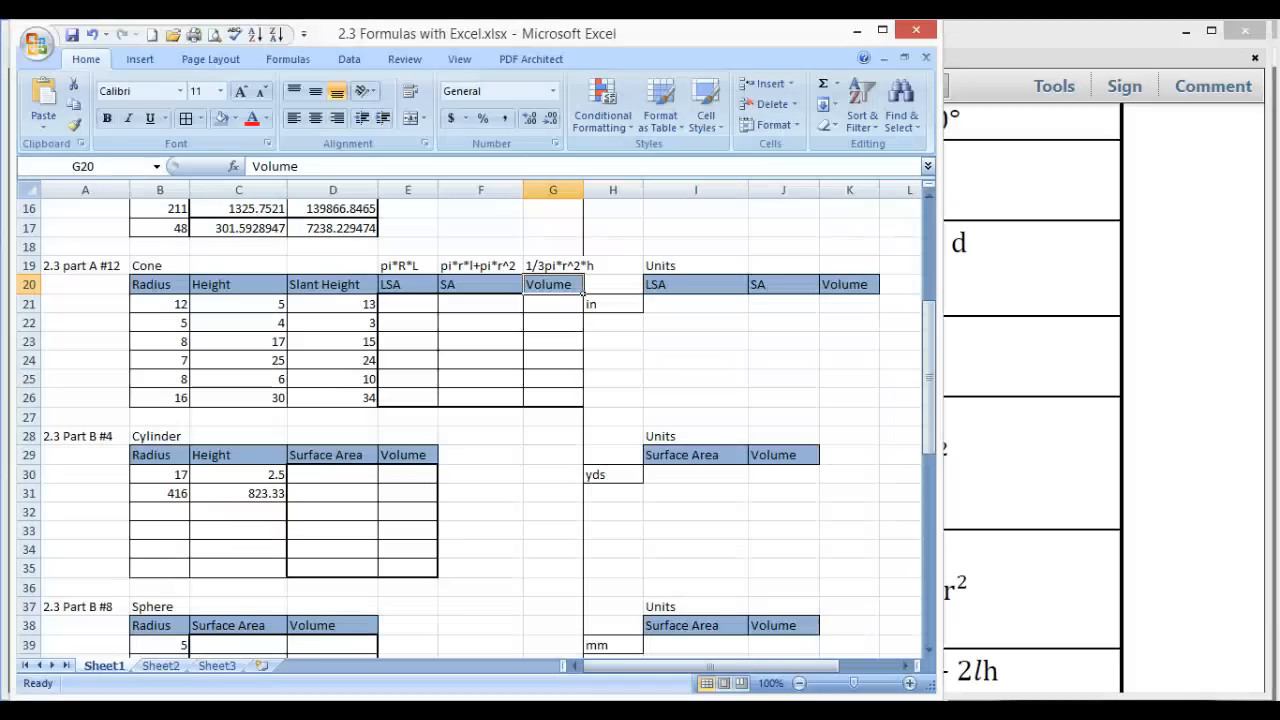
click(1131, 467)
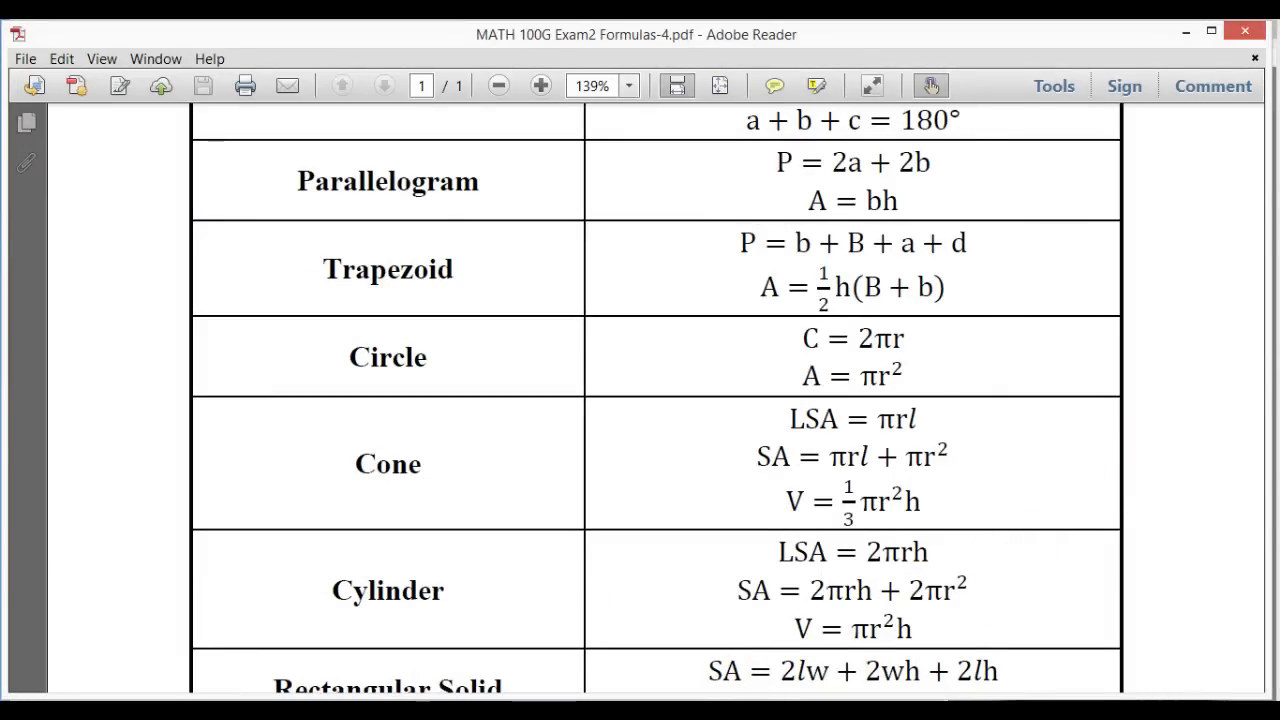
key(alt+Tab)
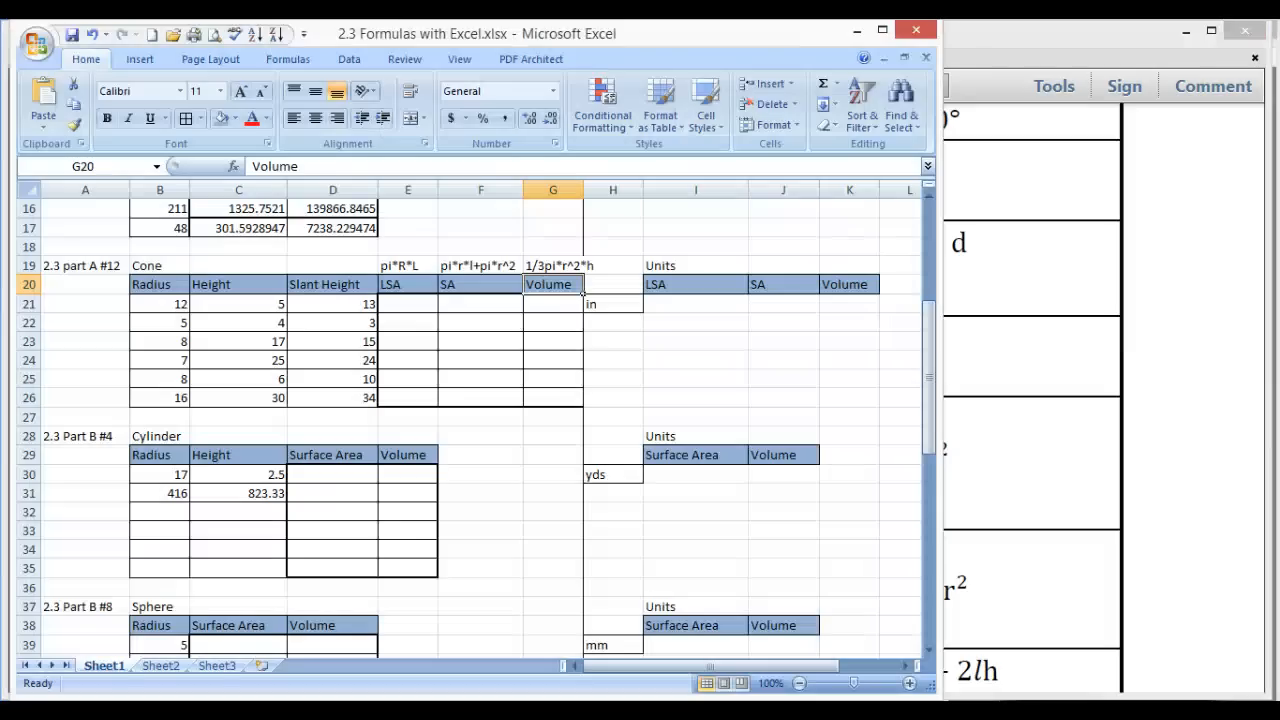
click(1110, 510)
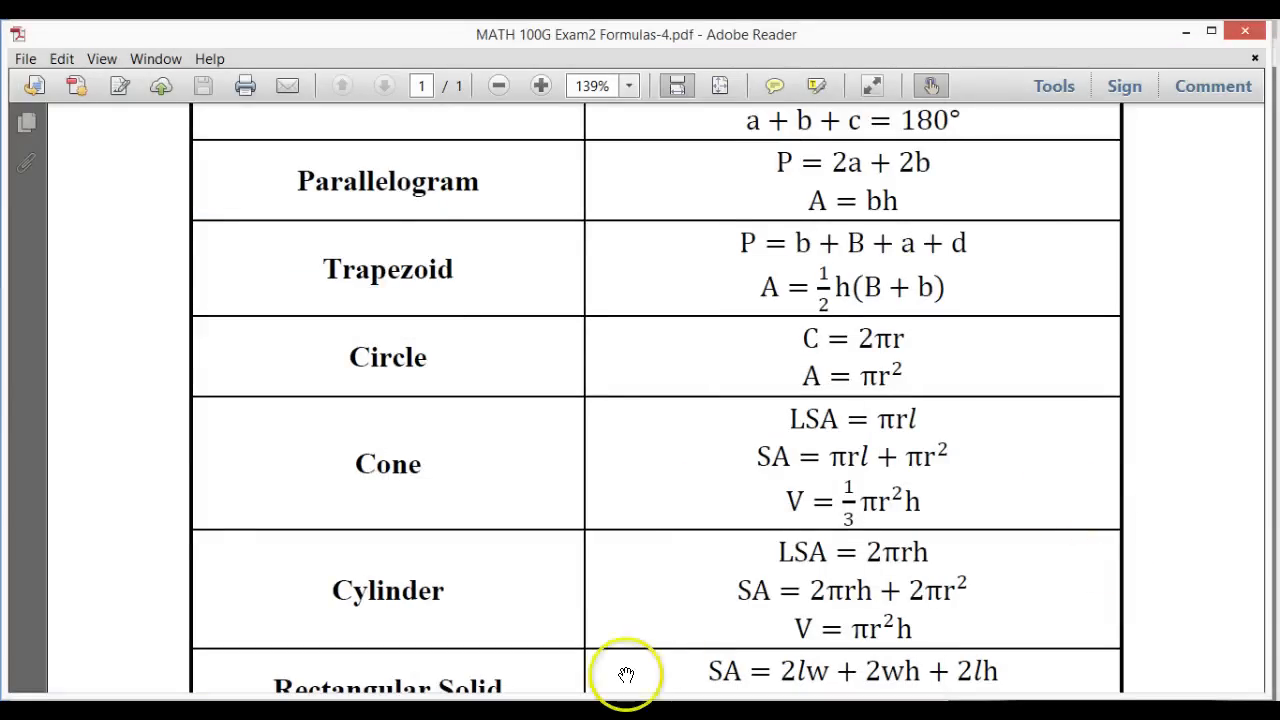
key(alt+Tab)
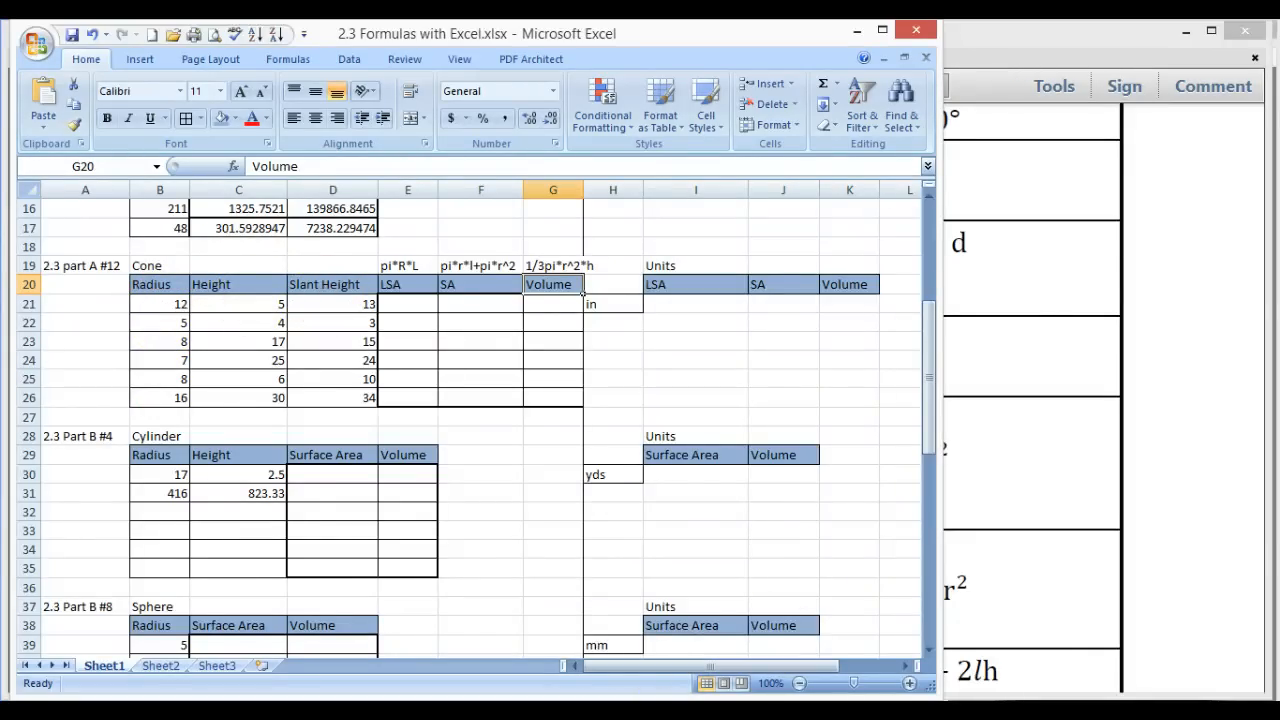
Clear the Wabbitemu calculator screen and calculate π12*13 for the first cone's lateral surface area
key(alt+Tab)
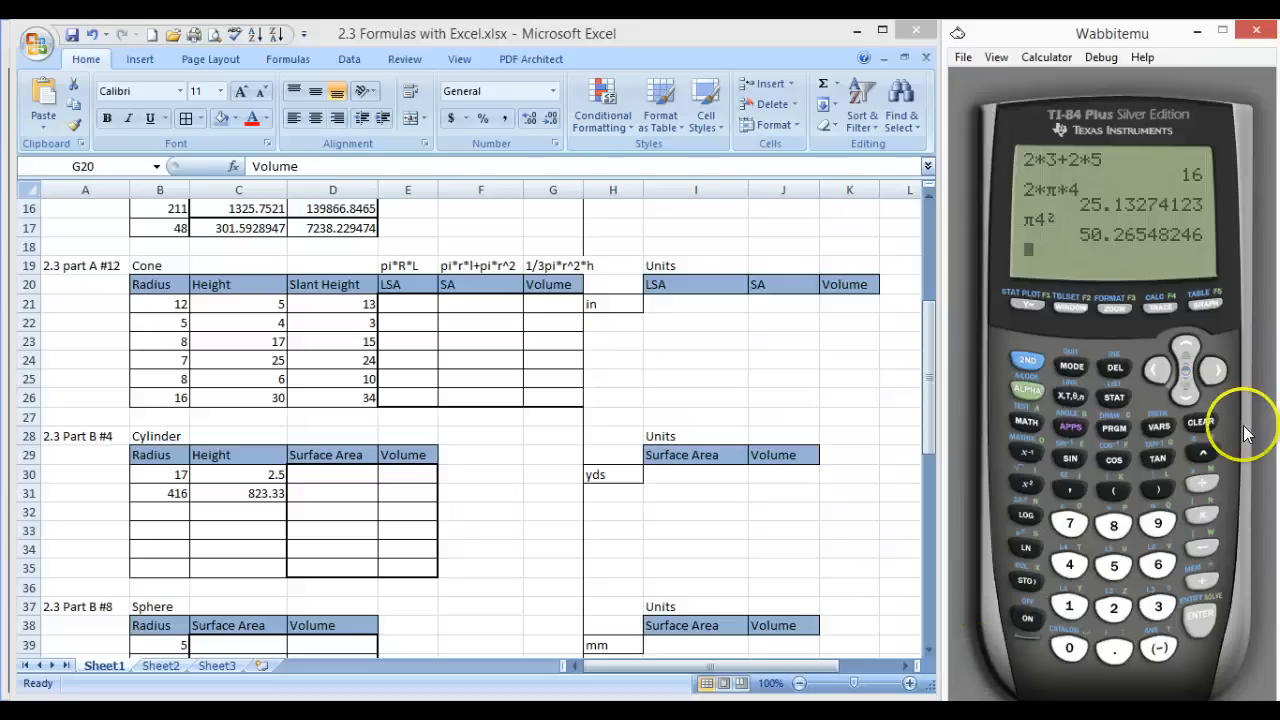
click(1201, 424)
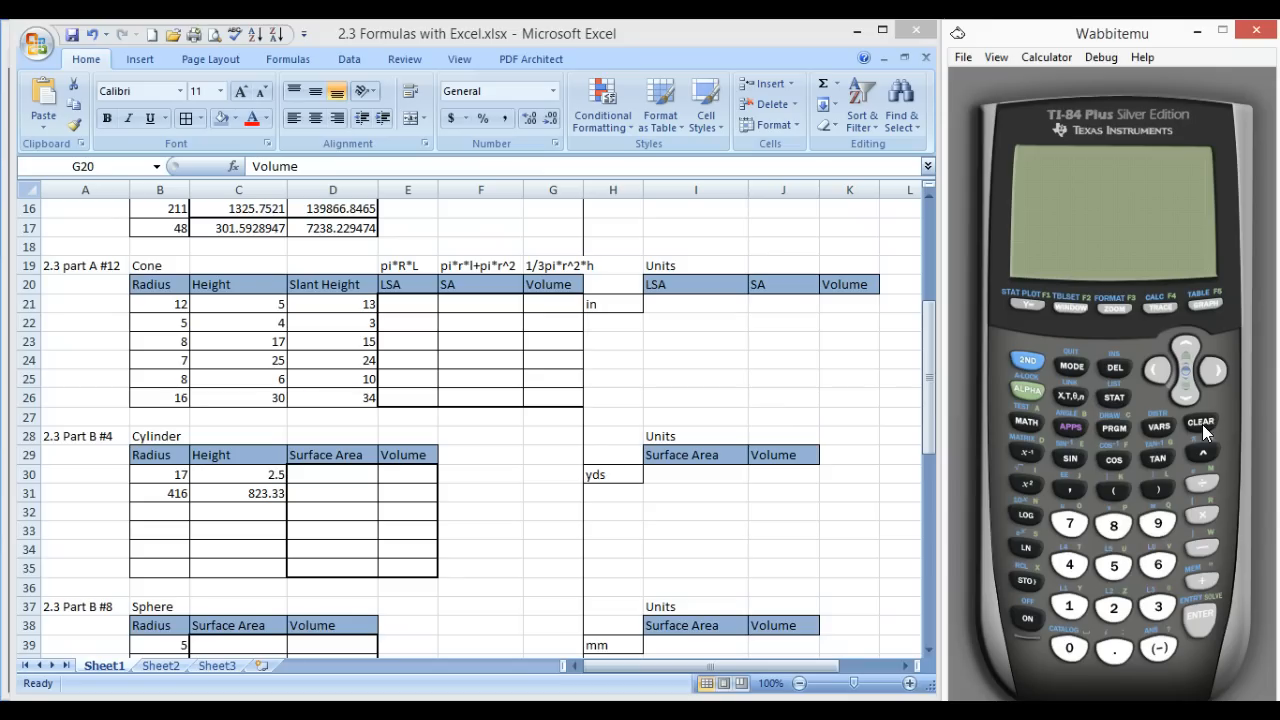
click(1026, 361)
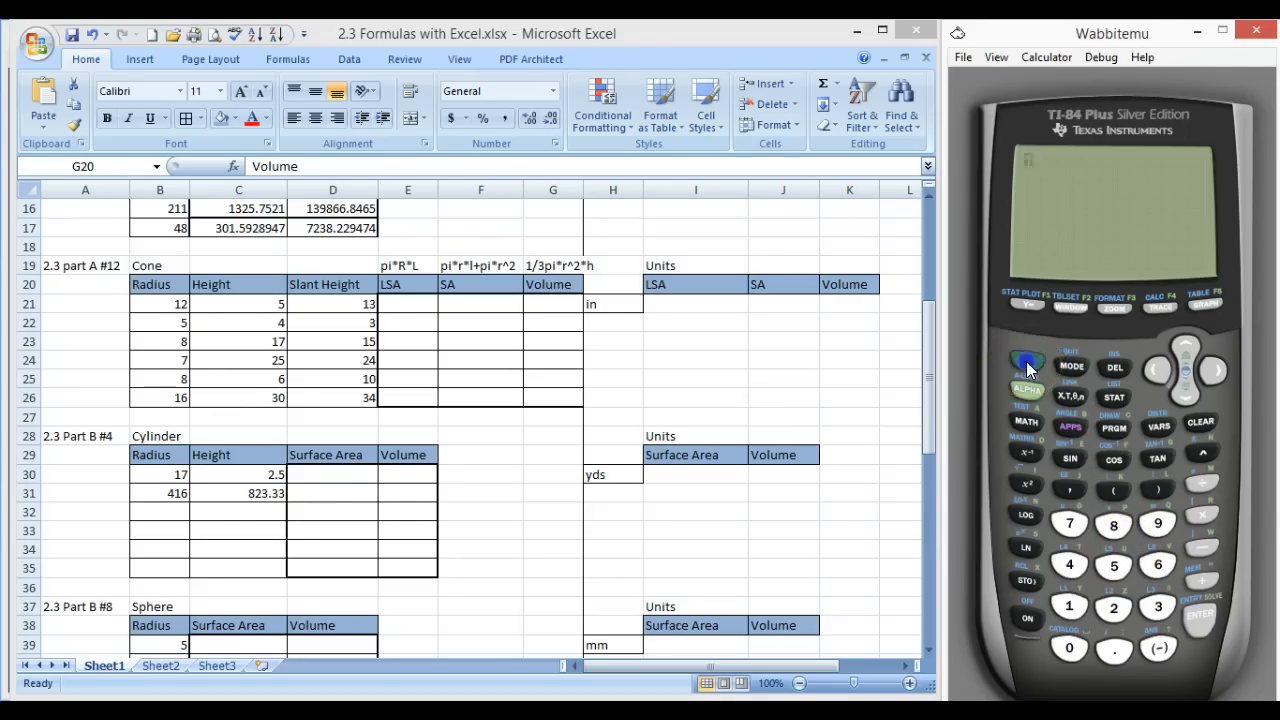
click(1202, 453)
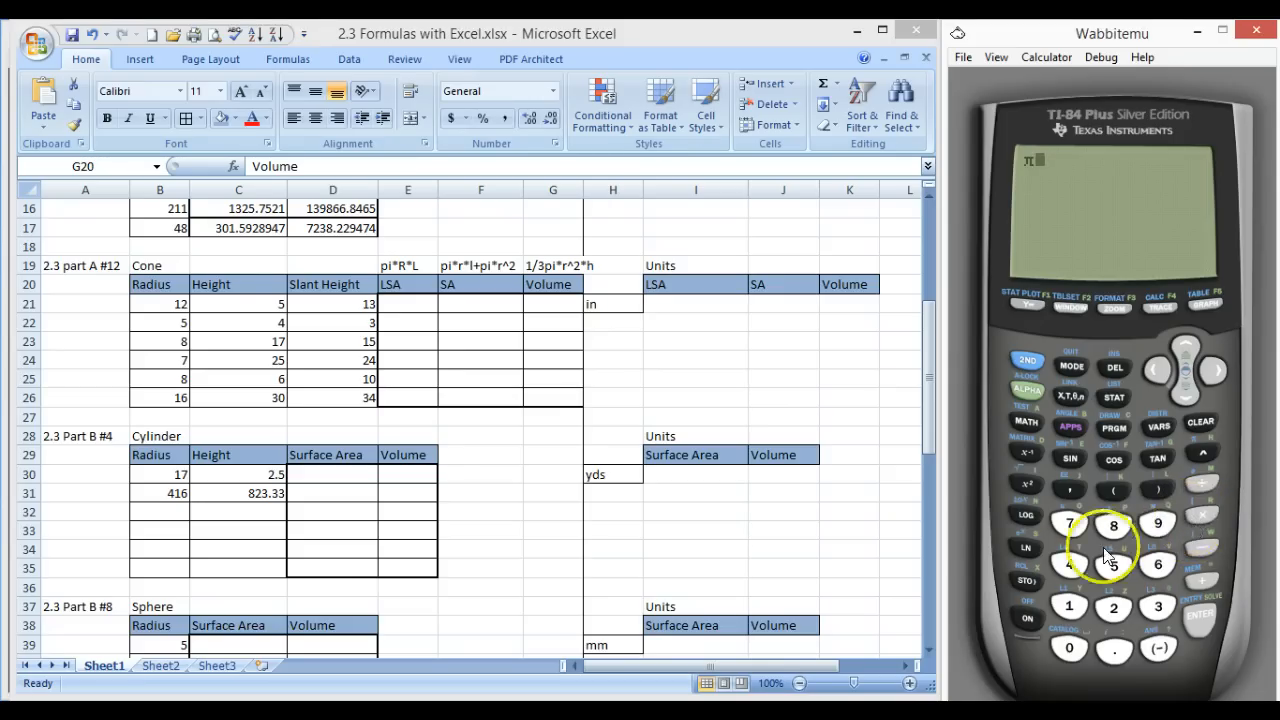
click(1068, 604)
click(1116, 607)
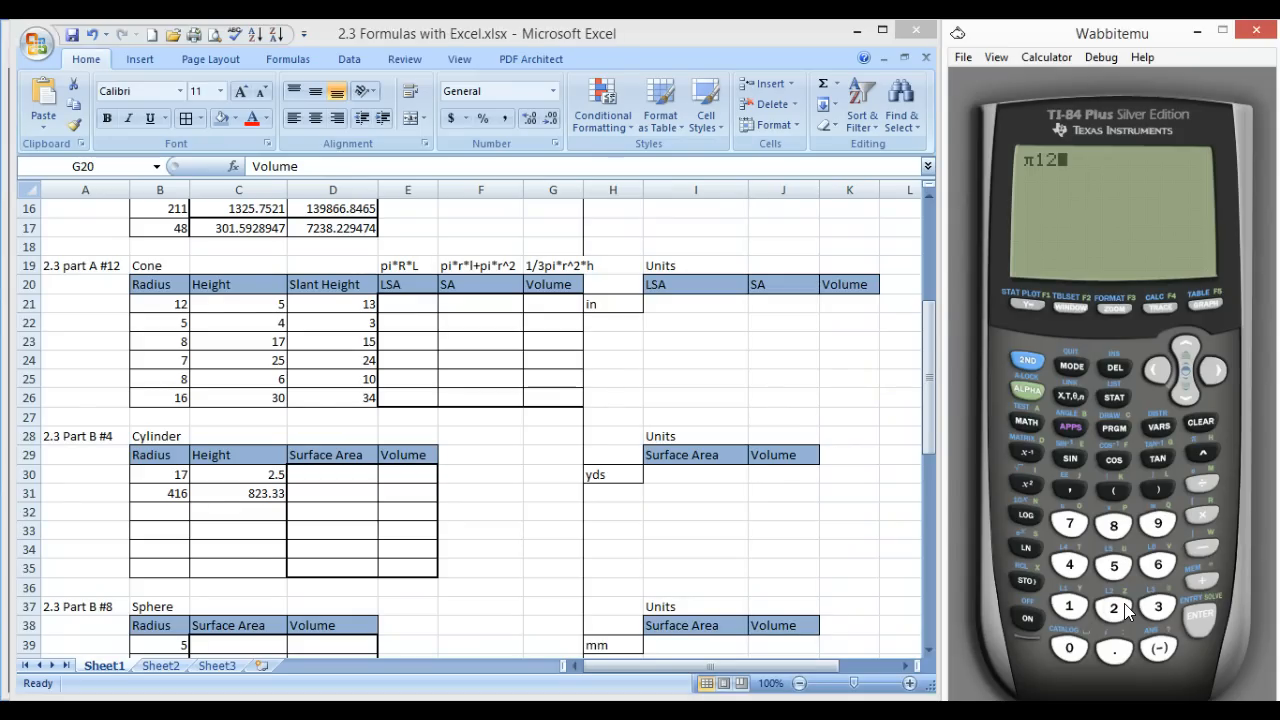
click(1205, 516)
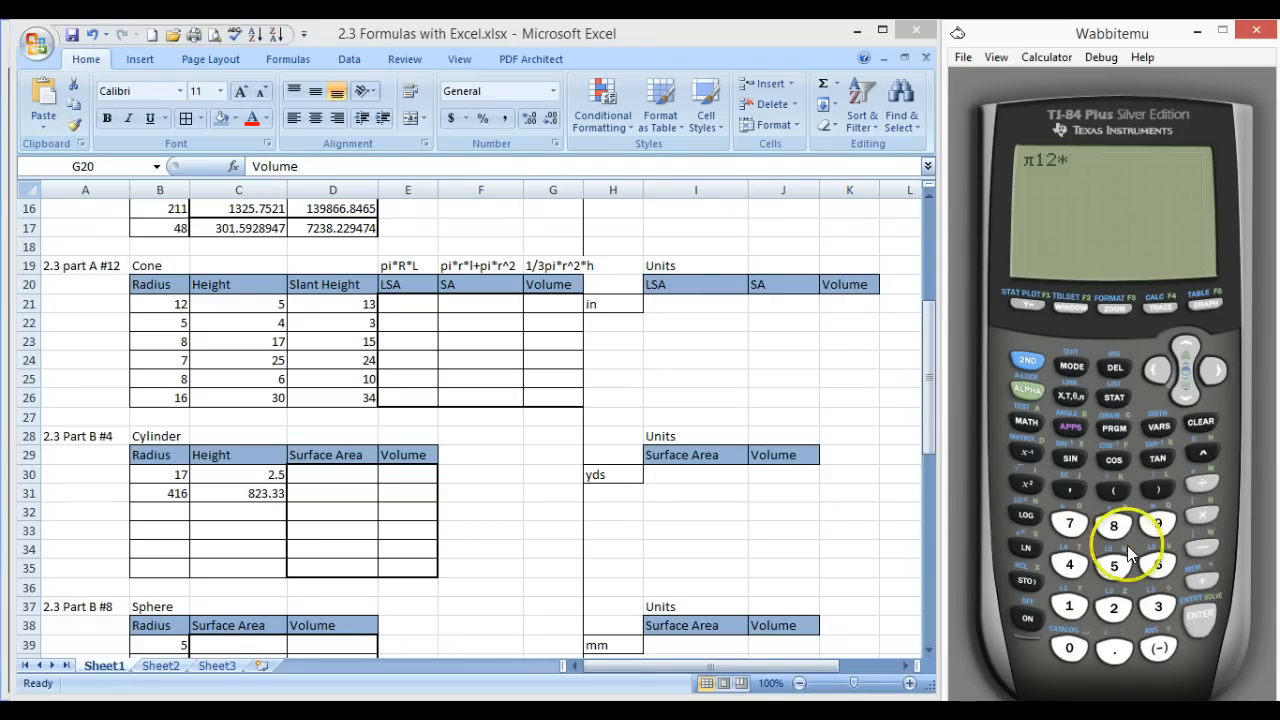
click(1071, 607)
click(1158, 607)
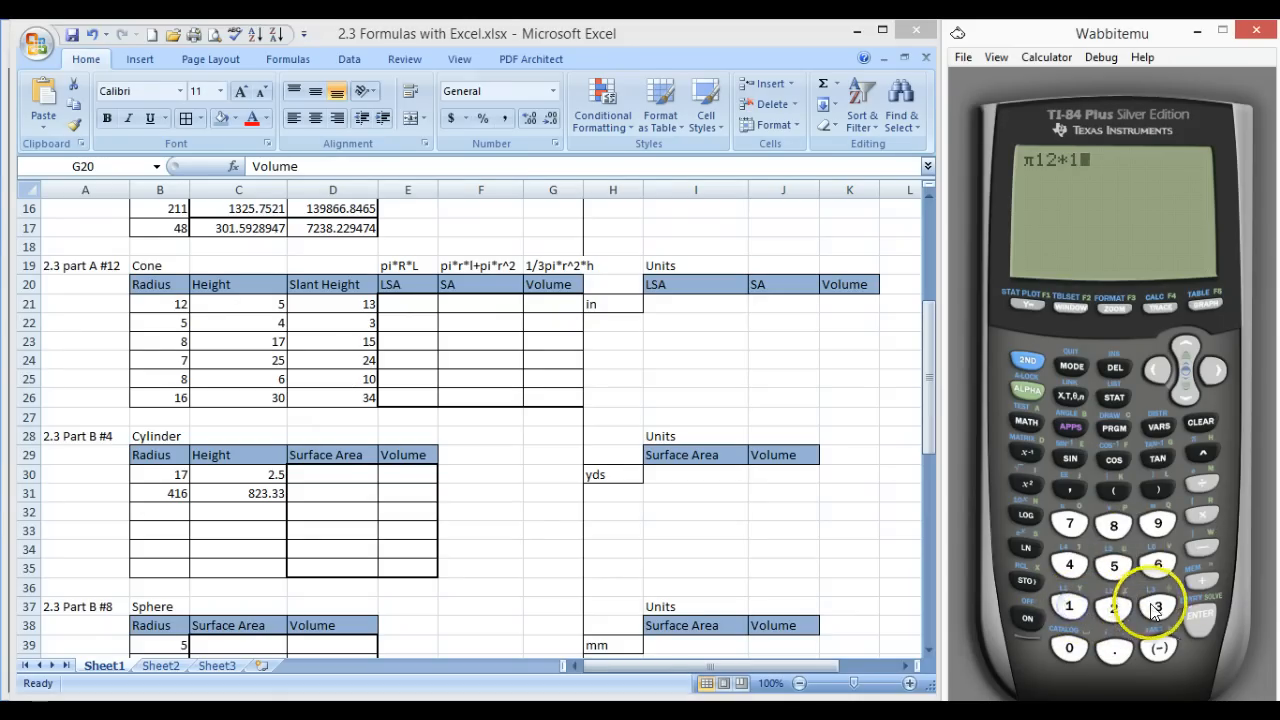
click(1199, 628)
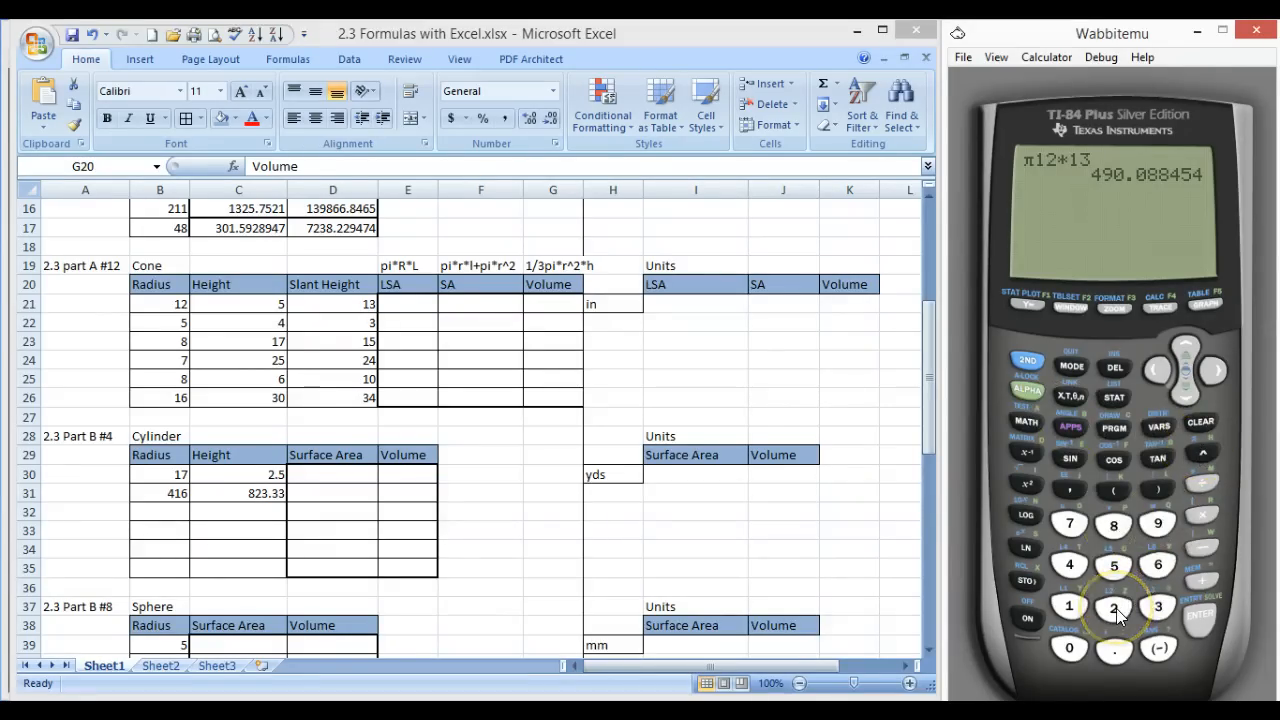
Enter the cone lateral surface area formula =pi()*B21*D21 in cell E21 of the workbook, referencing the radius and slant height cells
click(412, 303)
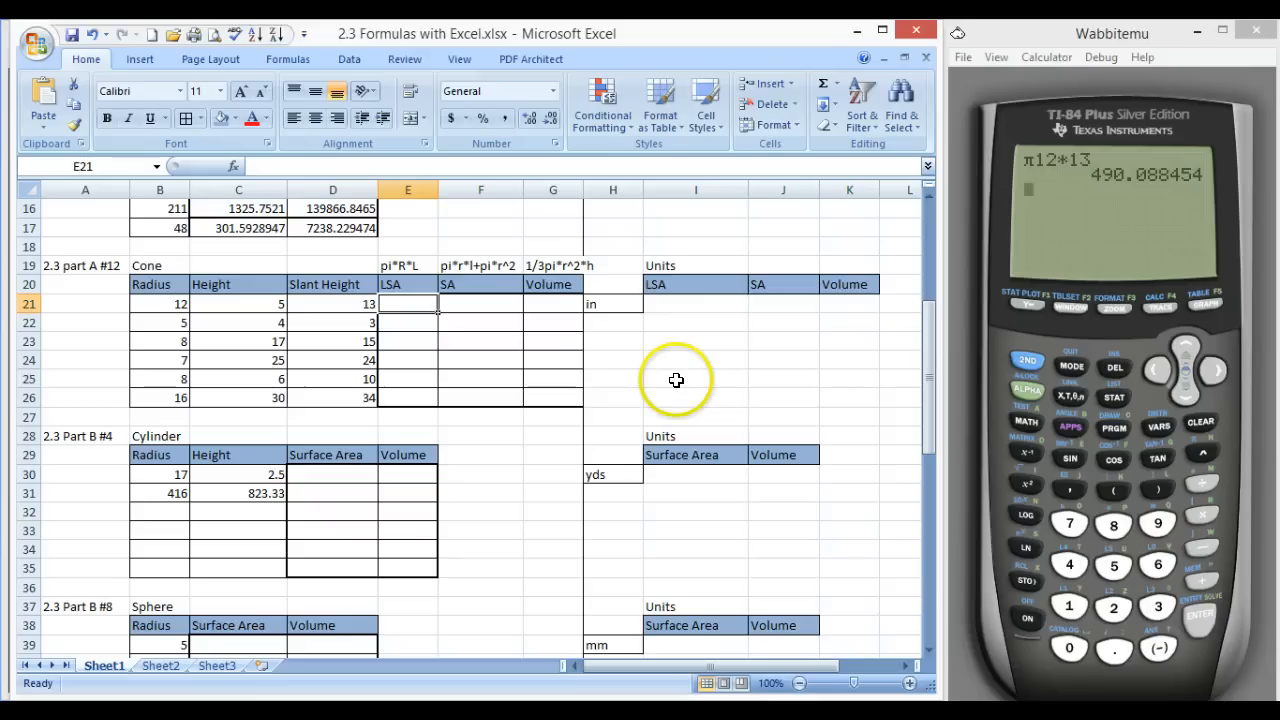
text(=)
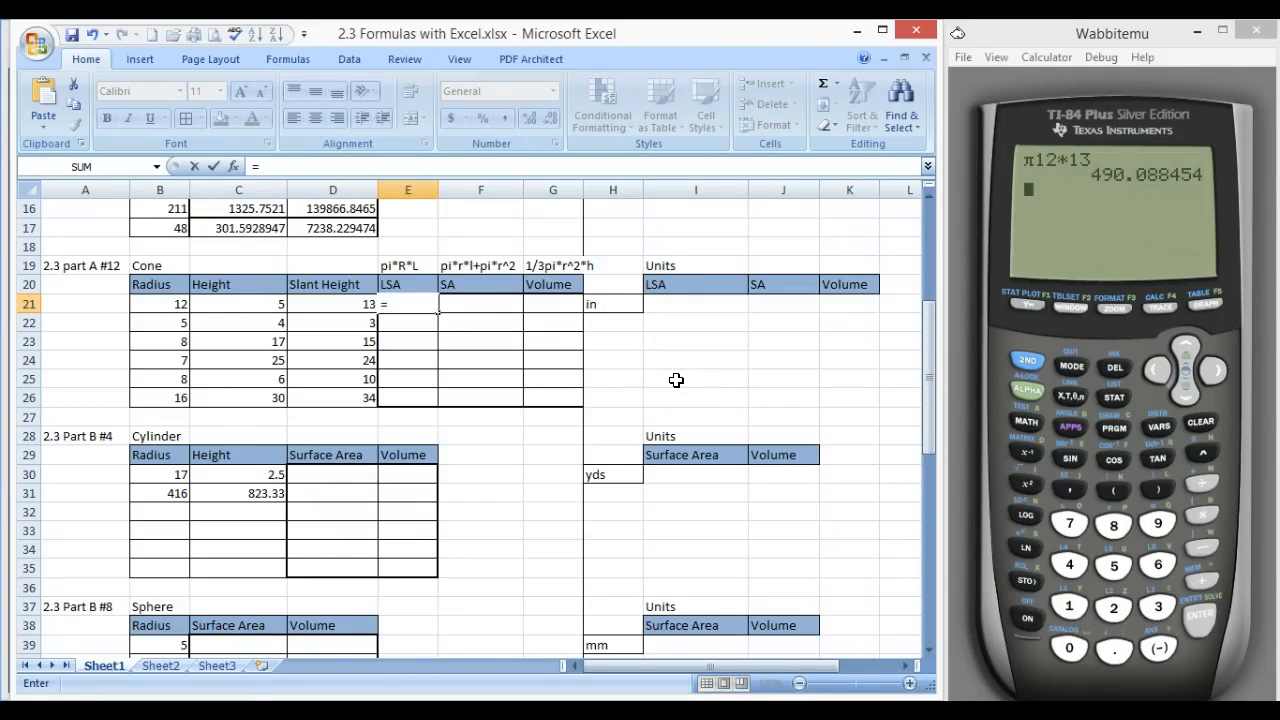
text(pi)
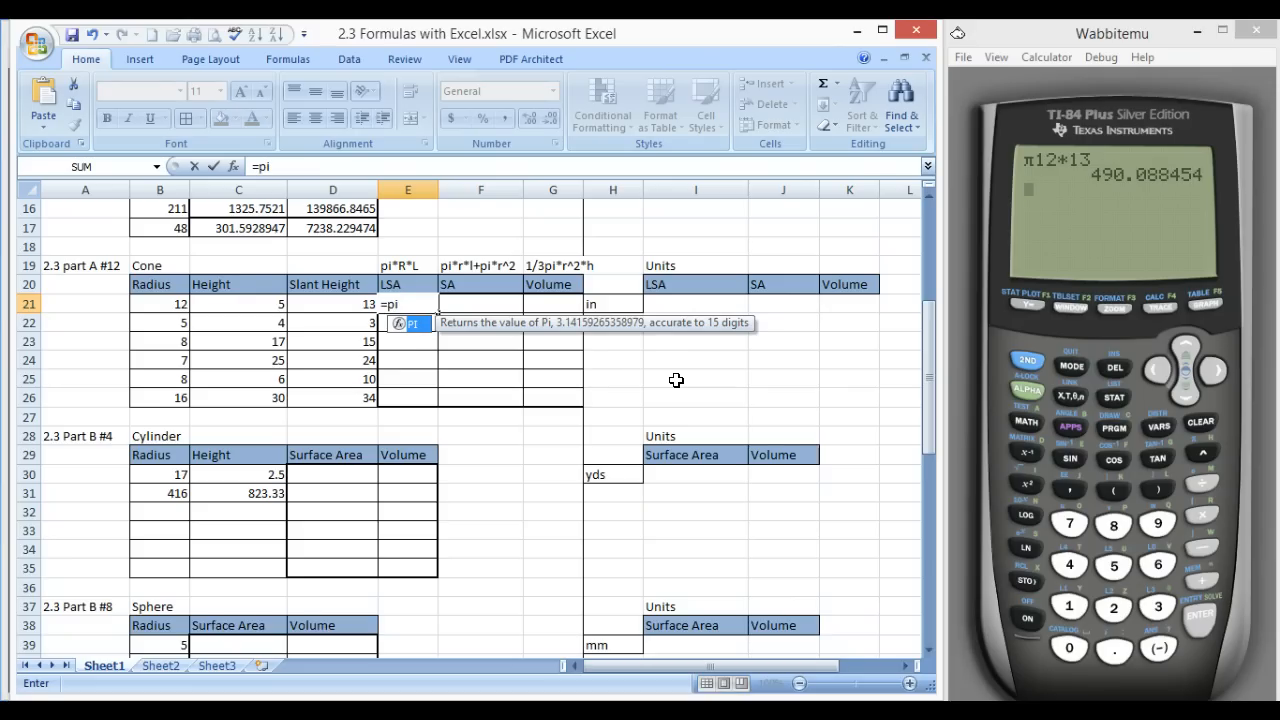
text(()*)
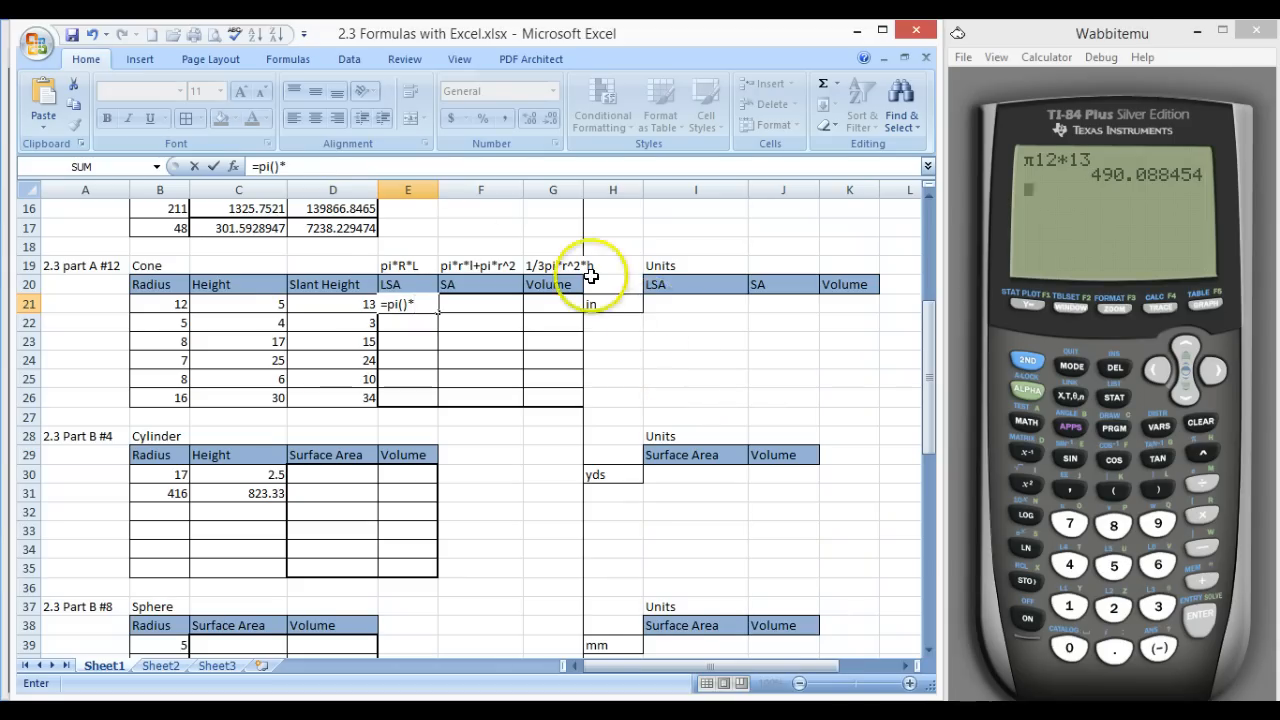
click(161, 304)
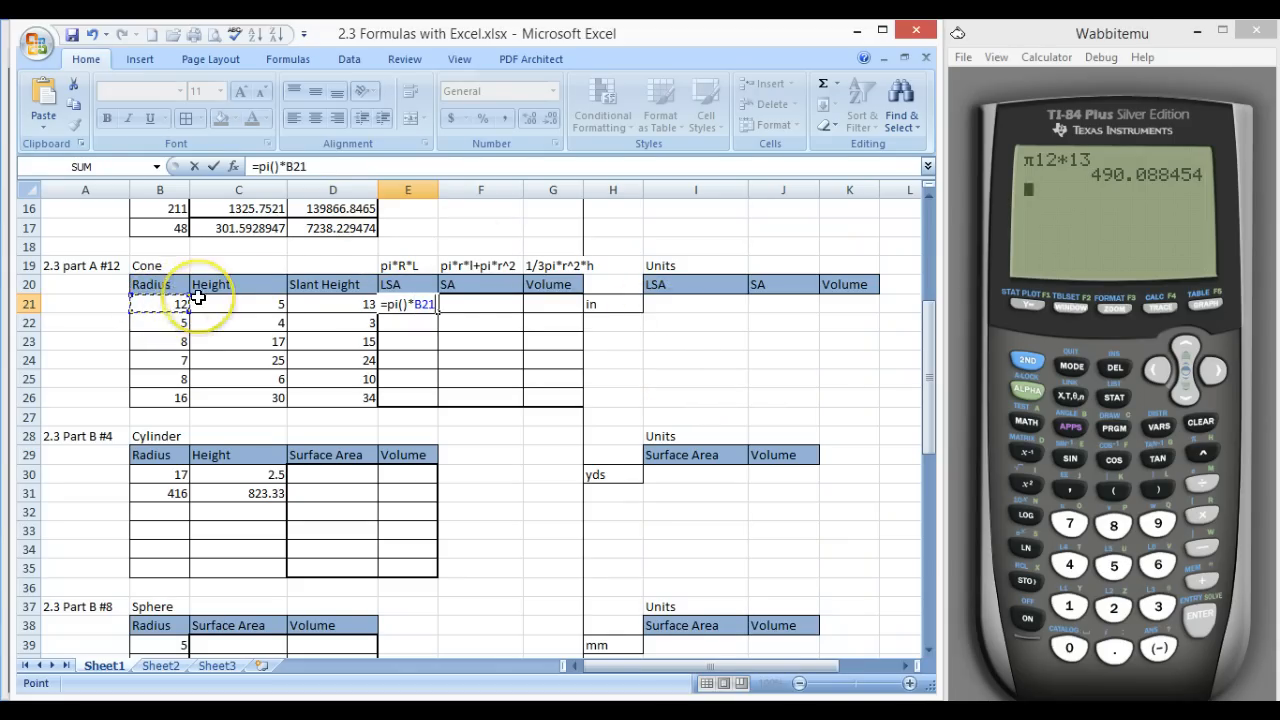
text(*)
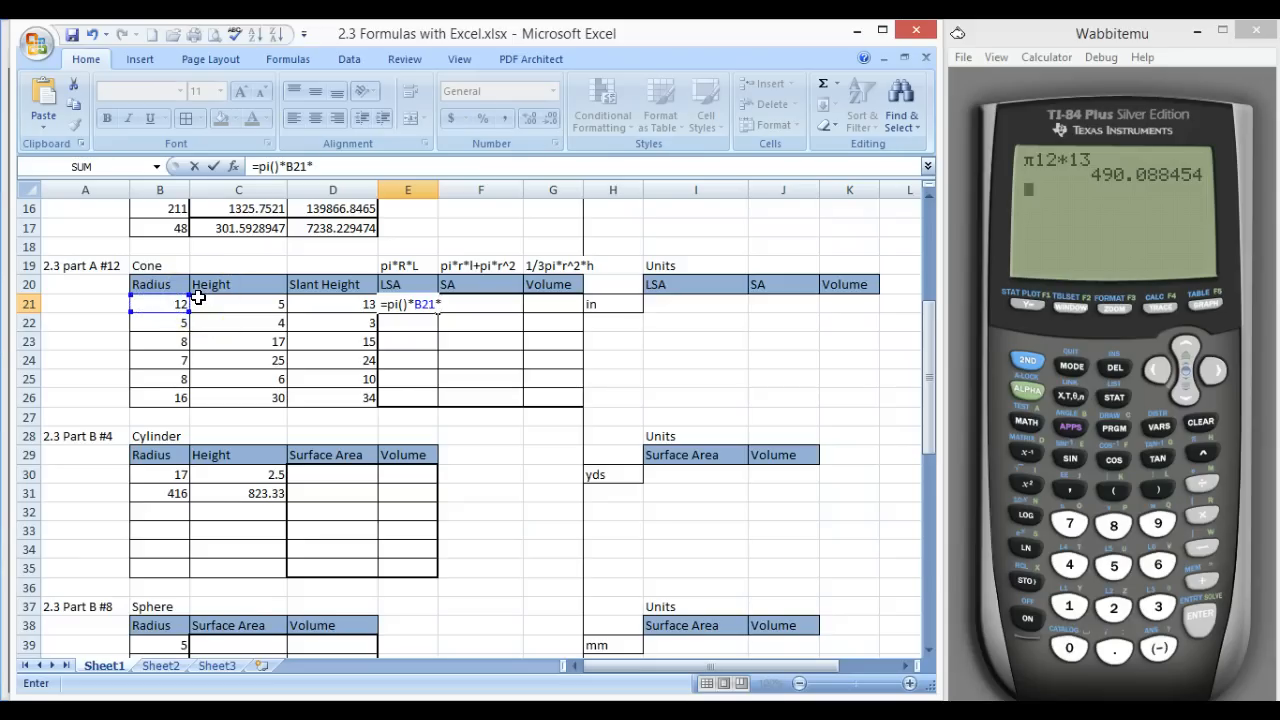
click(324, 305)
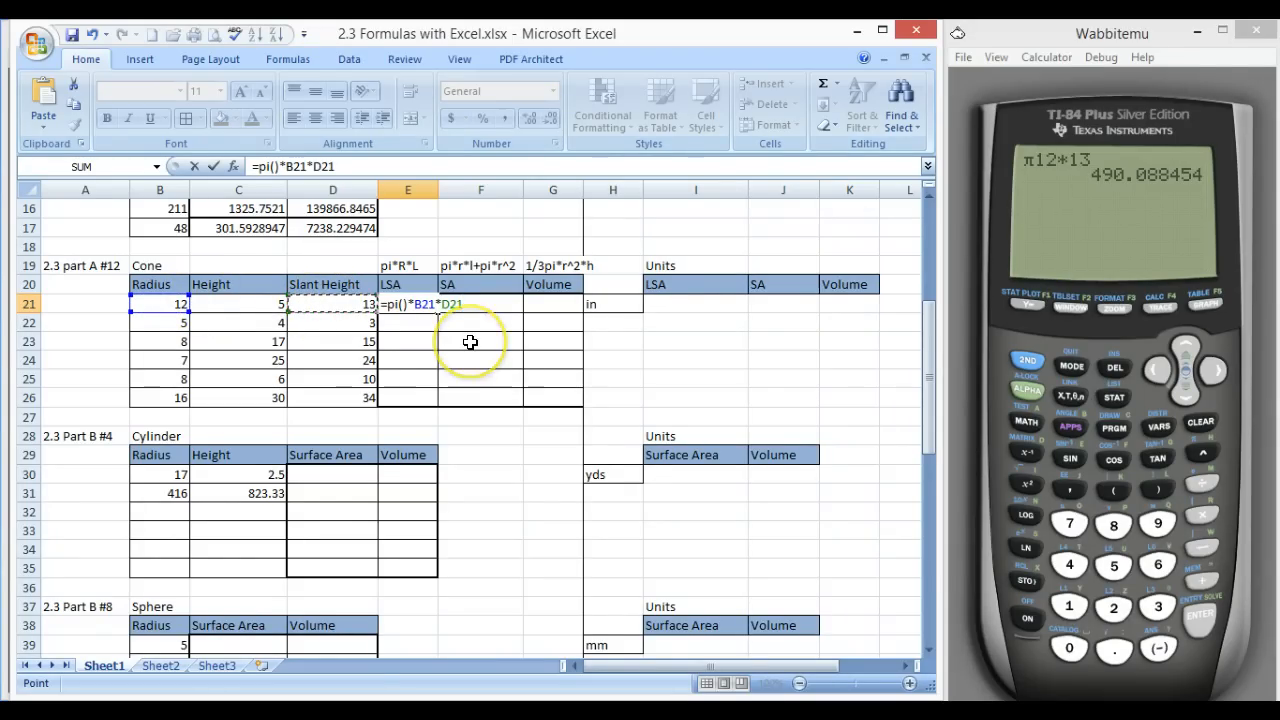
key(Return)
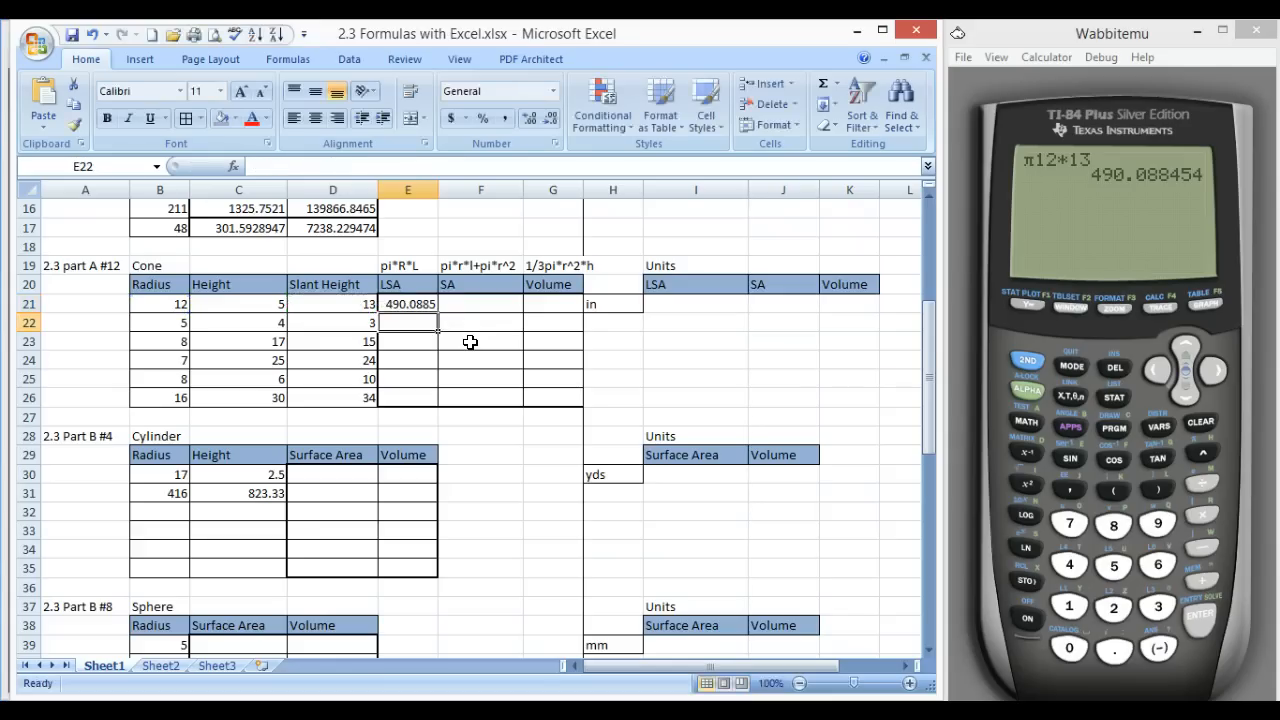
Enter the cone surface area formula =pi()*B21*D21+pi()*B21^2 in cell F21, referencing the radius and slant height cells
click(466, 306)
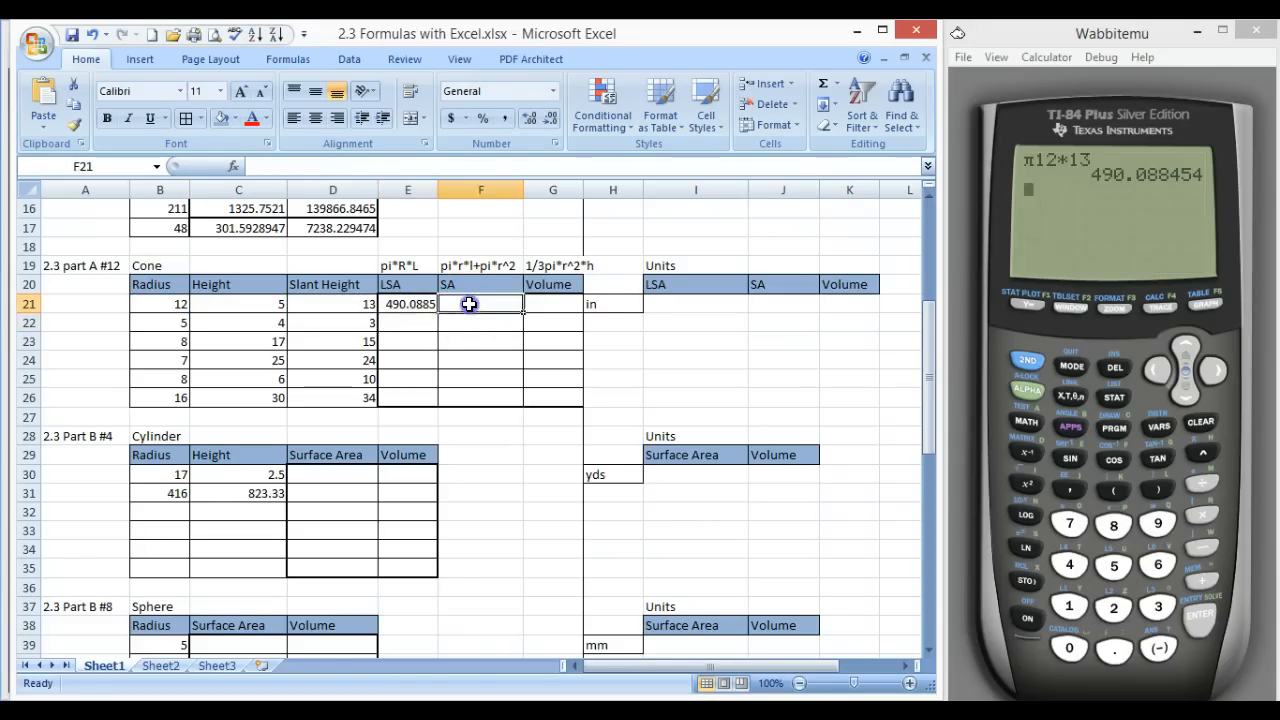
text(=)
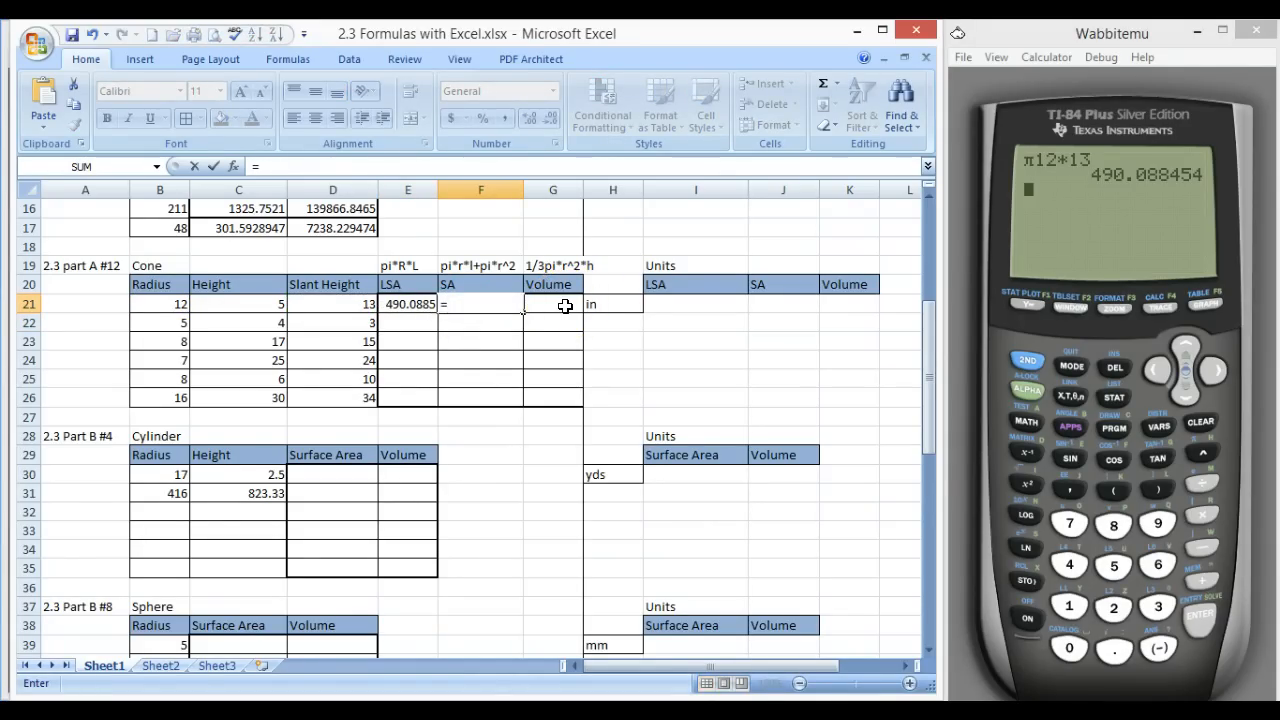
click(493, 298)
text(pi()*)
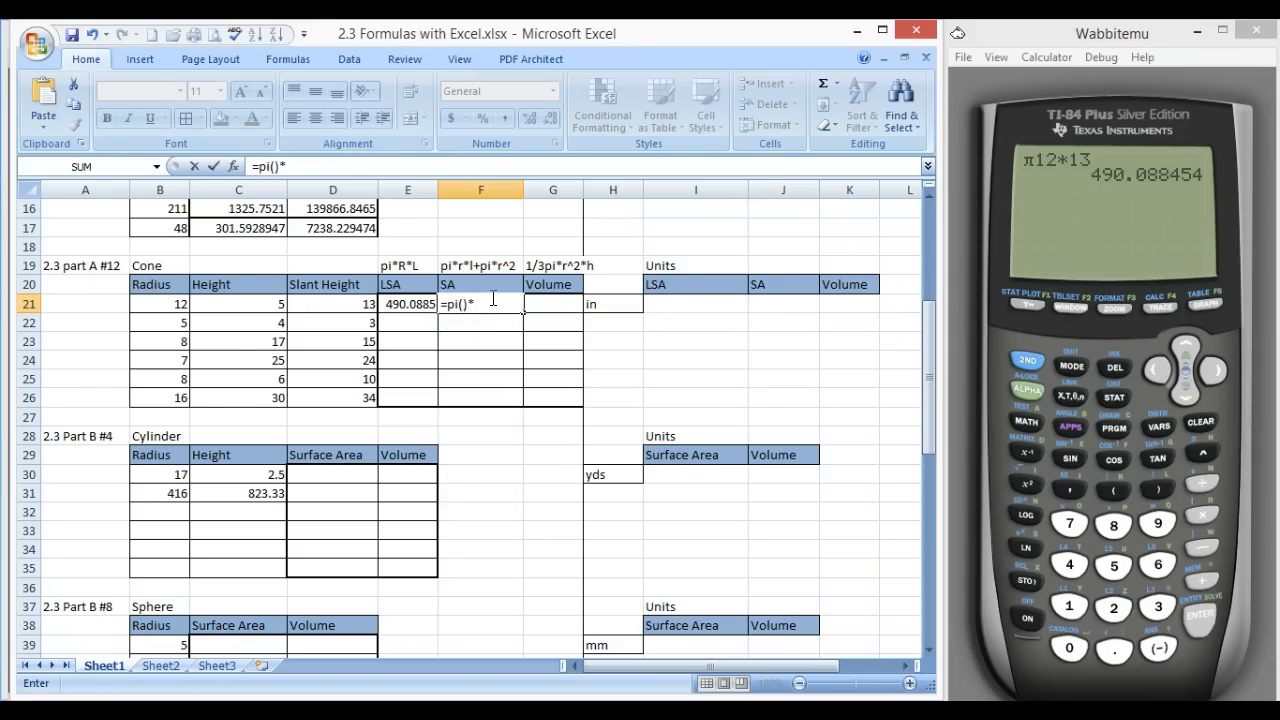
click(156, 305)
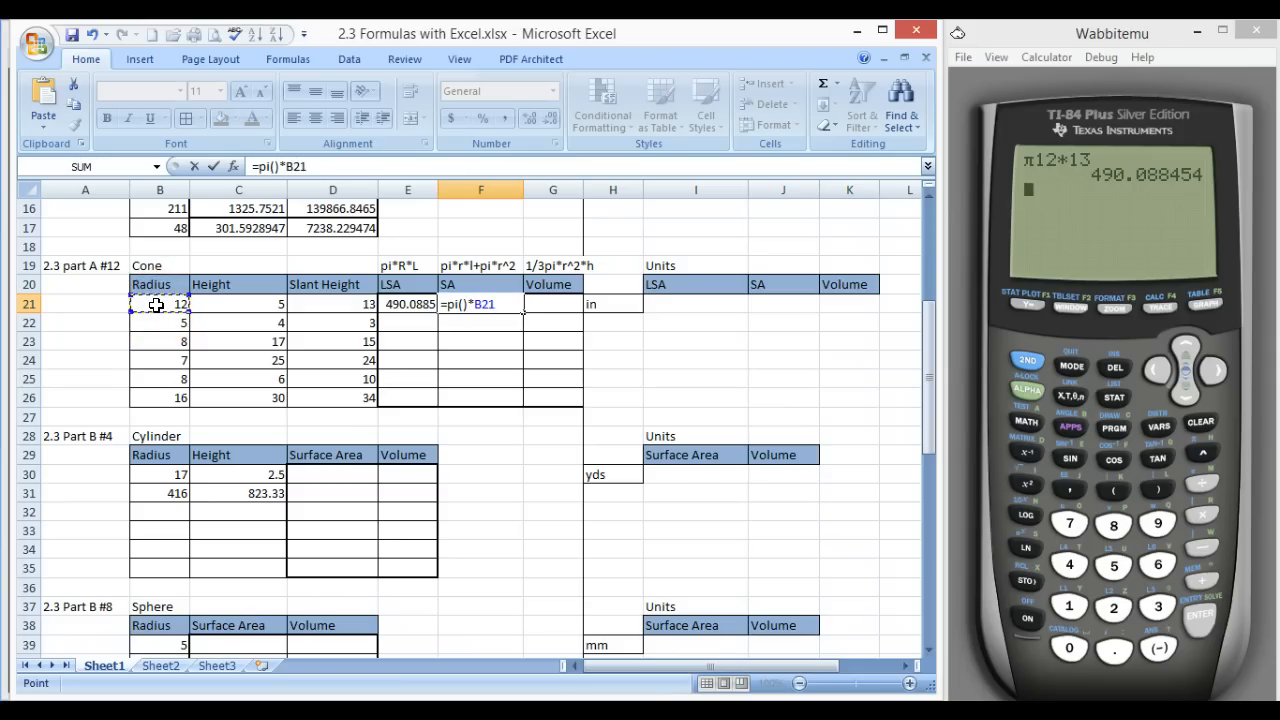
text(*)
click(364, 310)
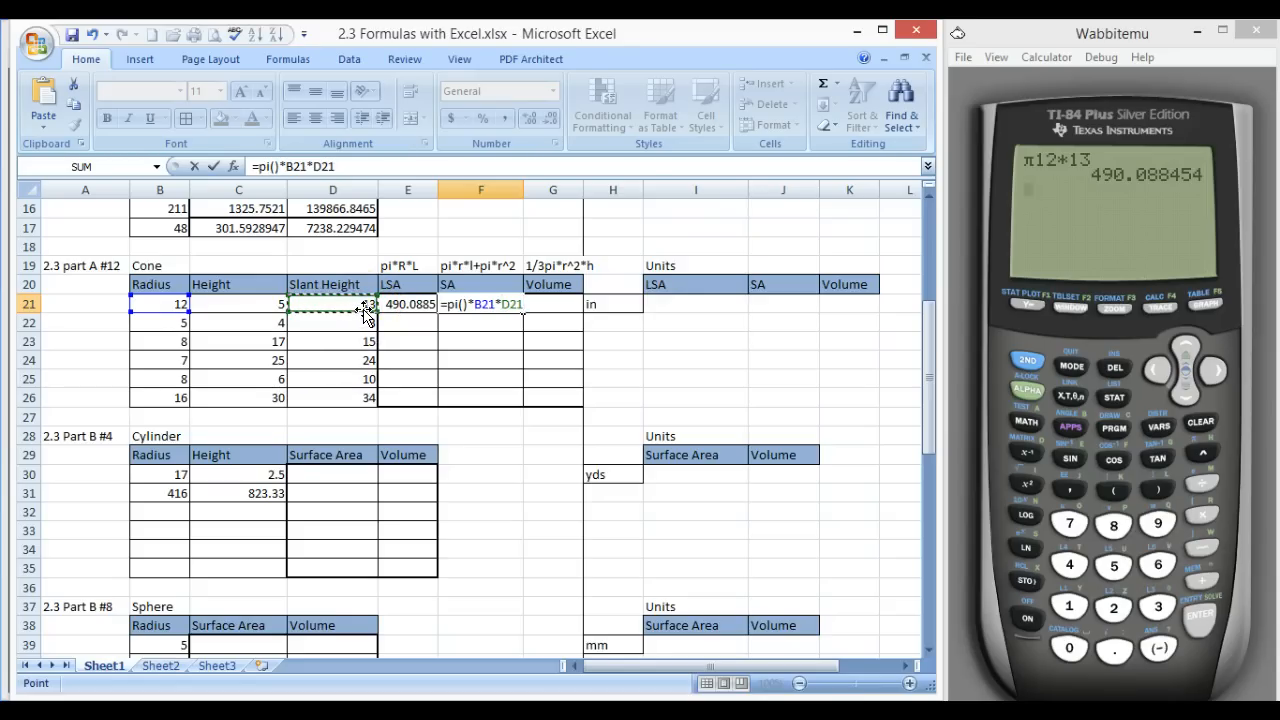
text(+pi())
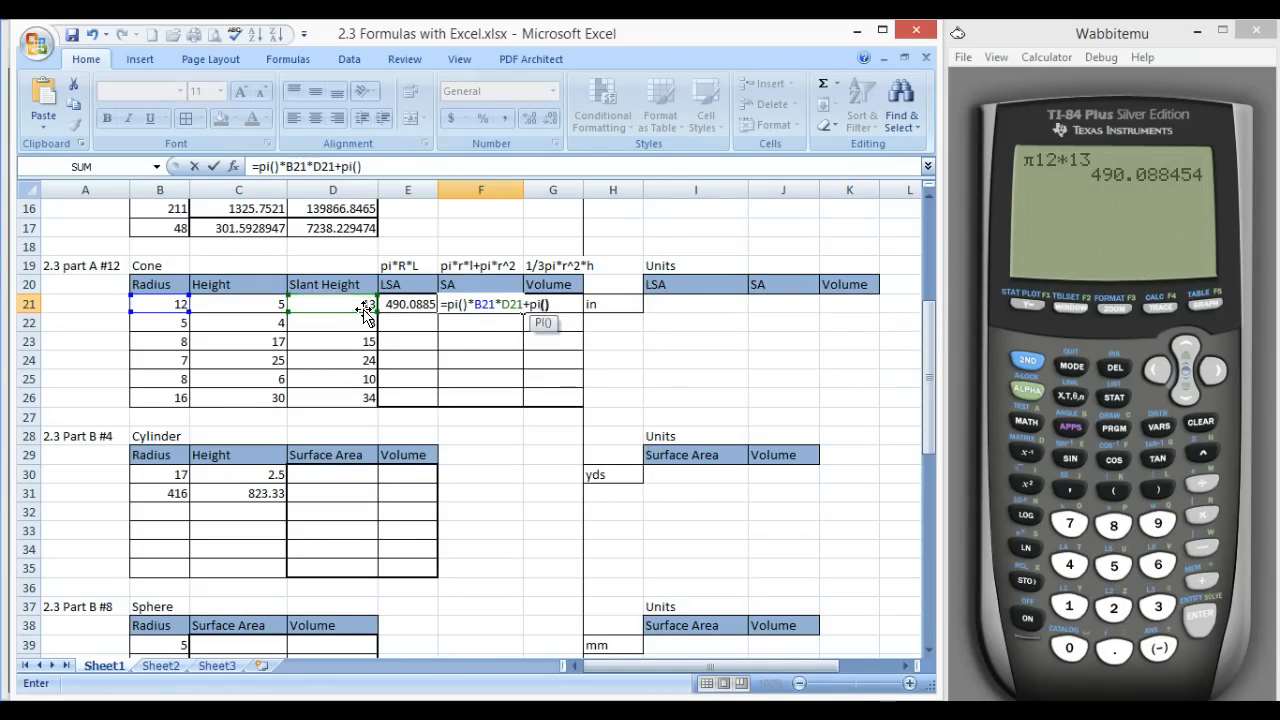
text(*)
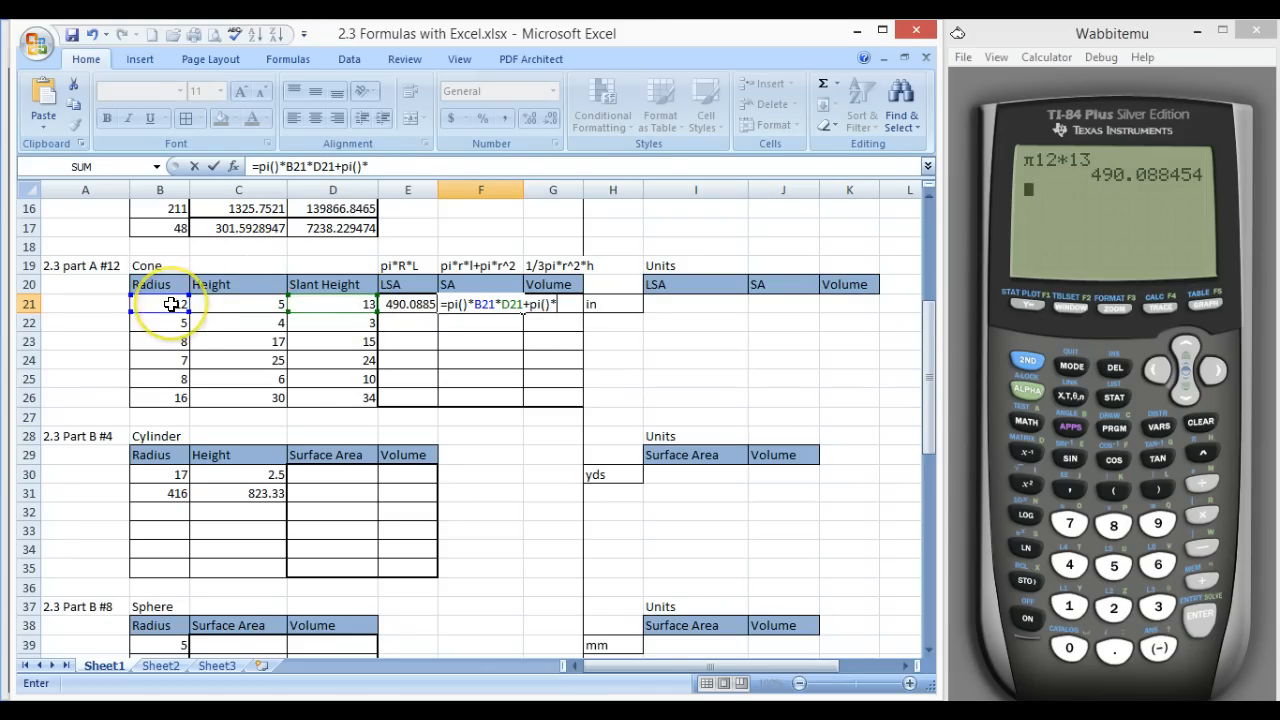
click(171, 304)
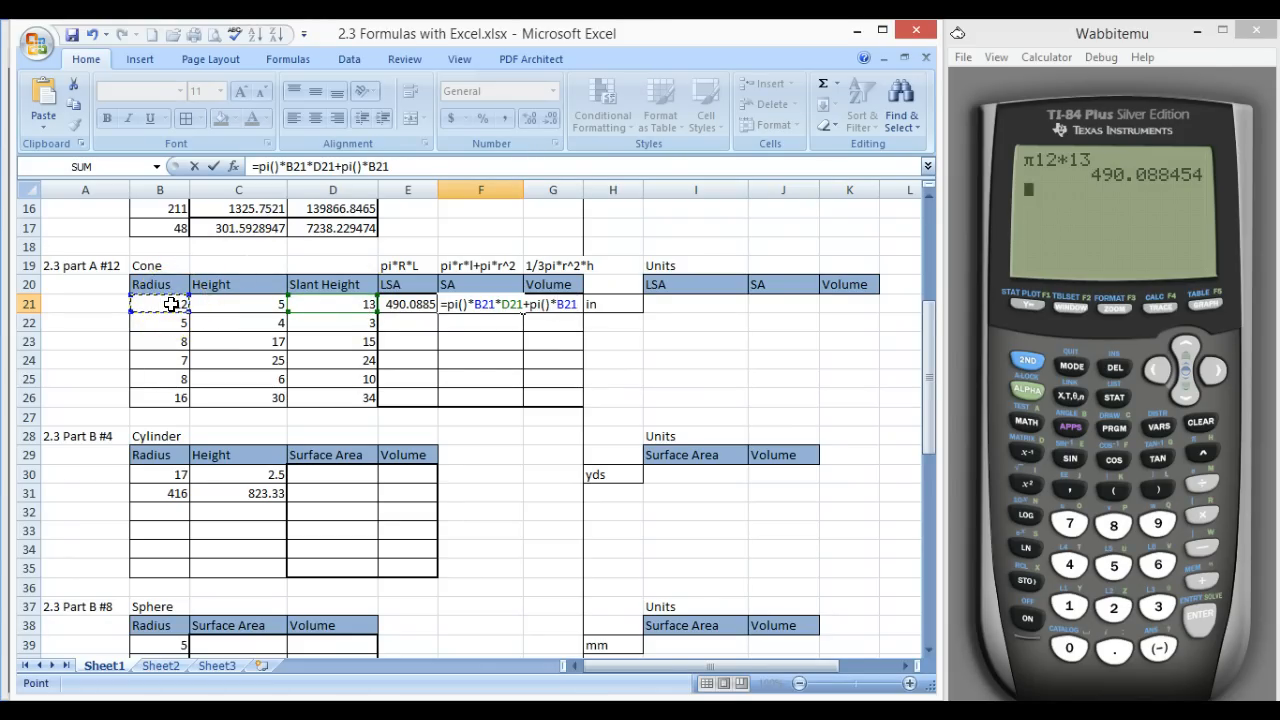
text(^)
text(2)
key(Return)
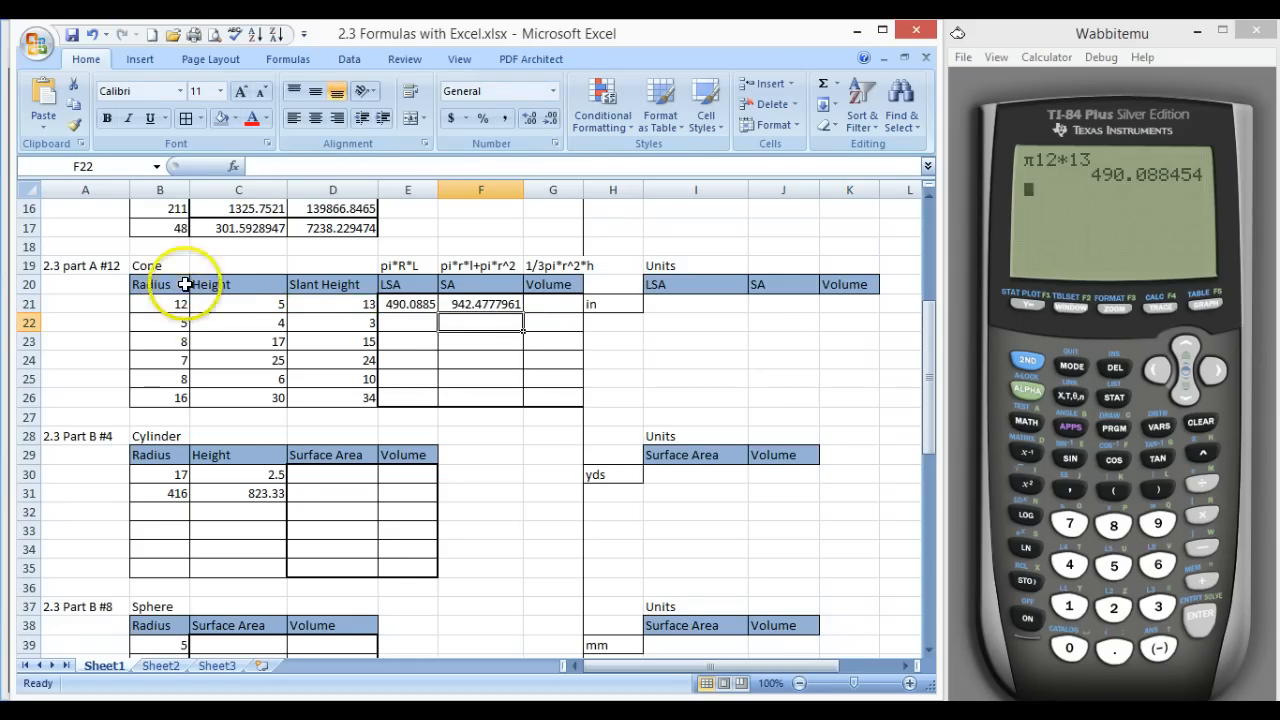
Enter the cone volume formula =1/3*pi()*B21*C21 in cell G21, referencing the radius and height cells
click(565, 305)
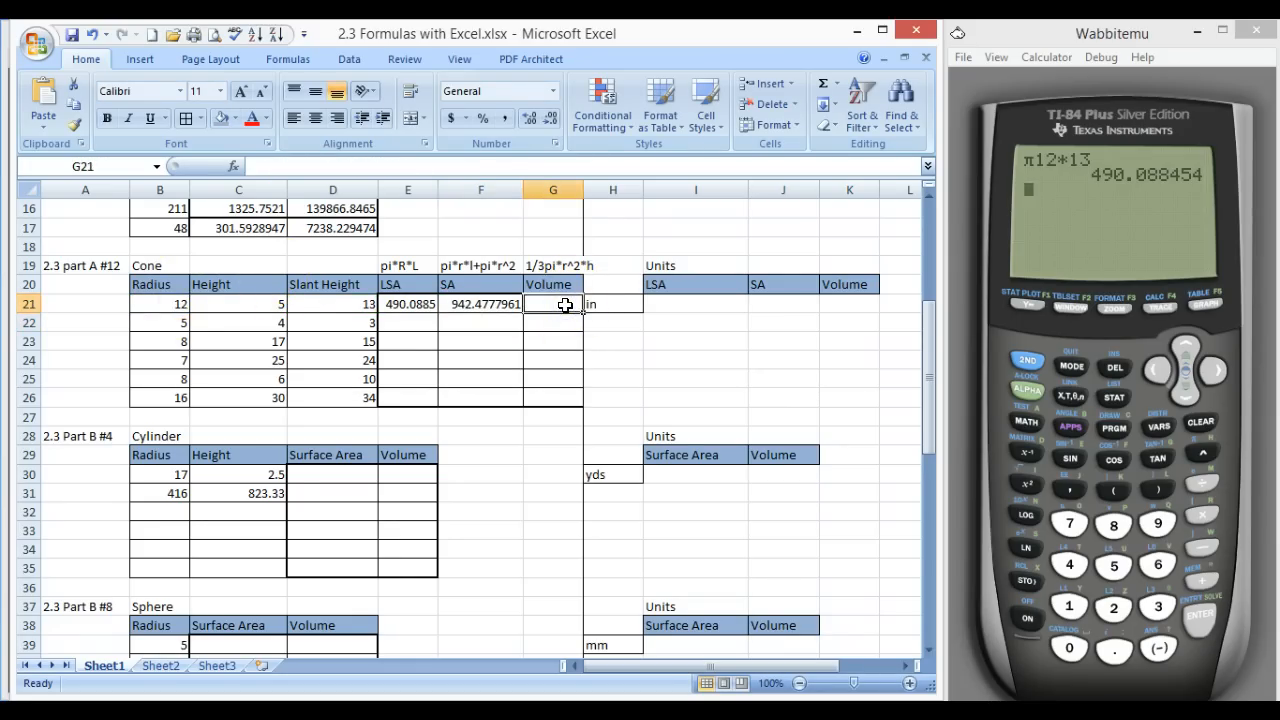
text(=)
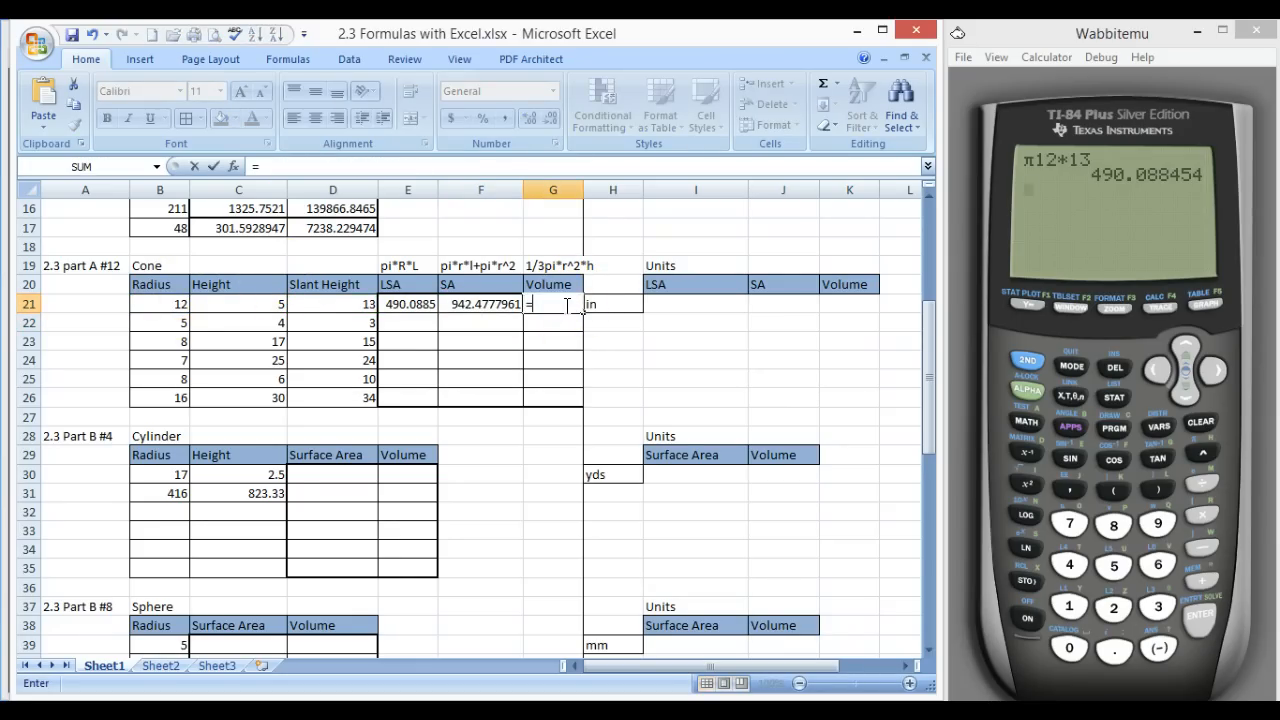
text(1/3*pi())
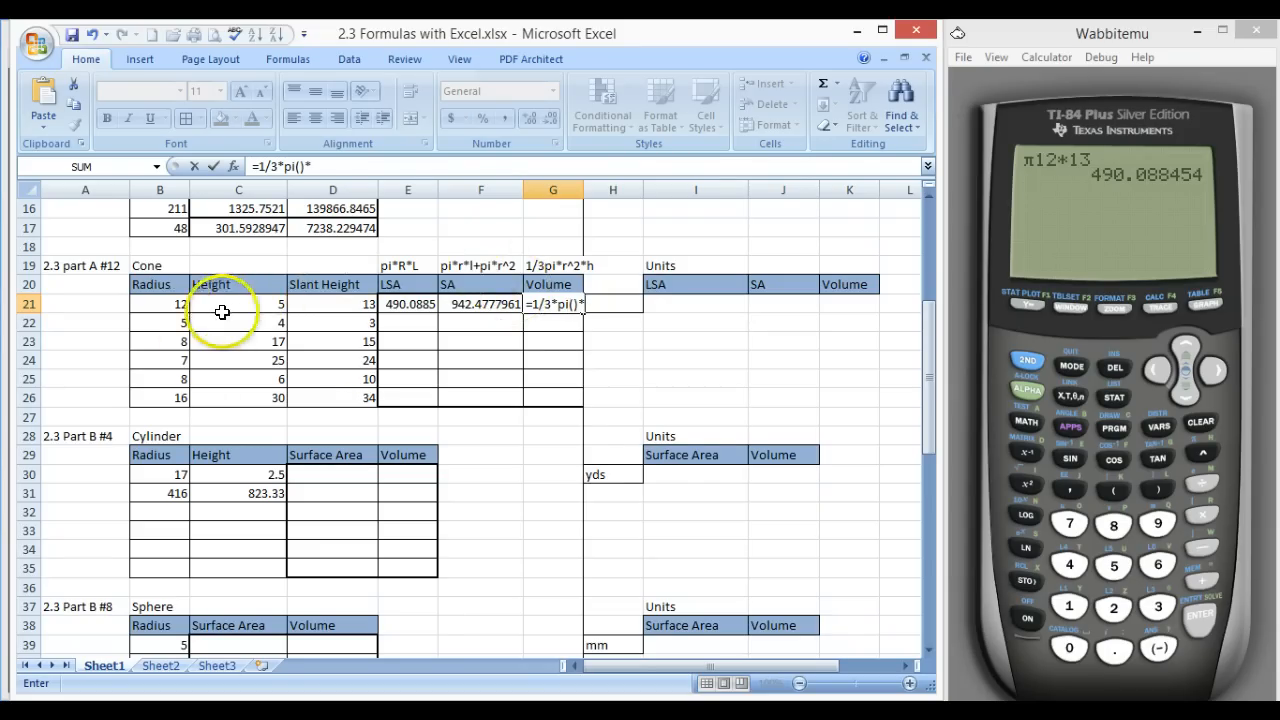
text(*)
click(166, 303)
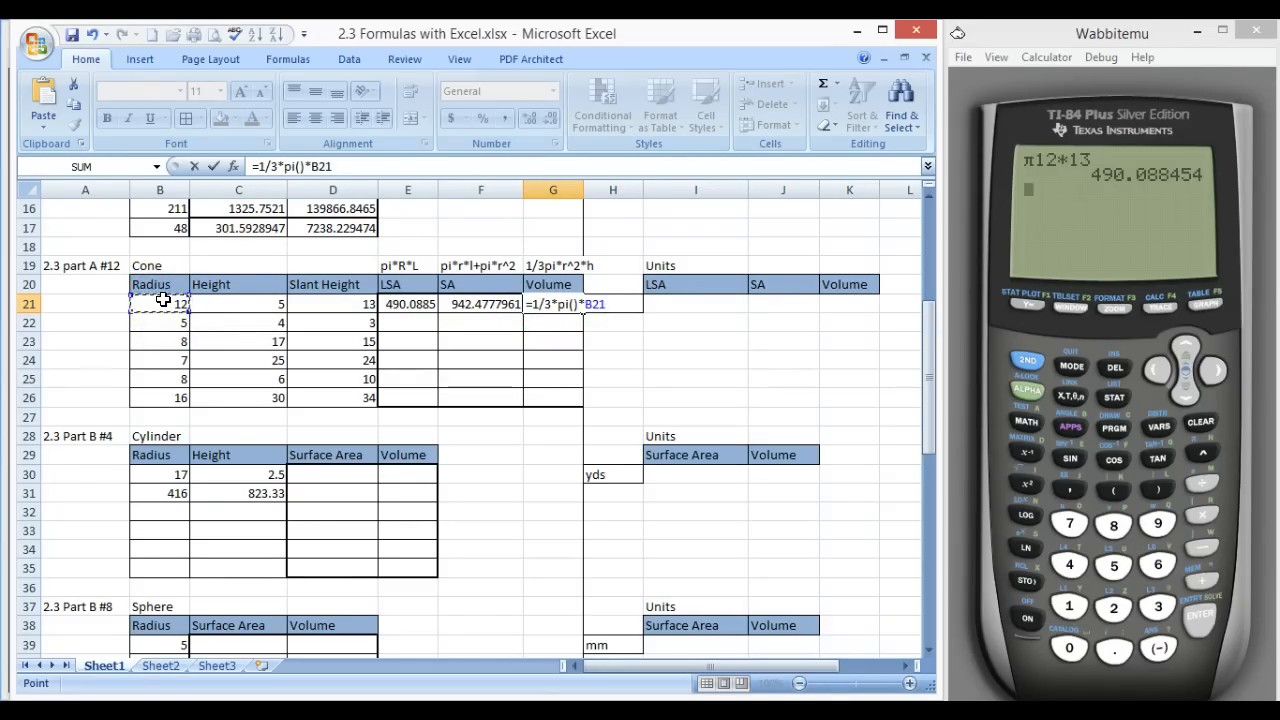
text(*)
click(236, 303)
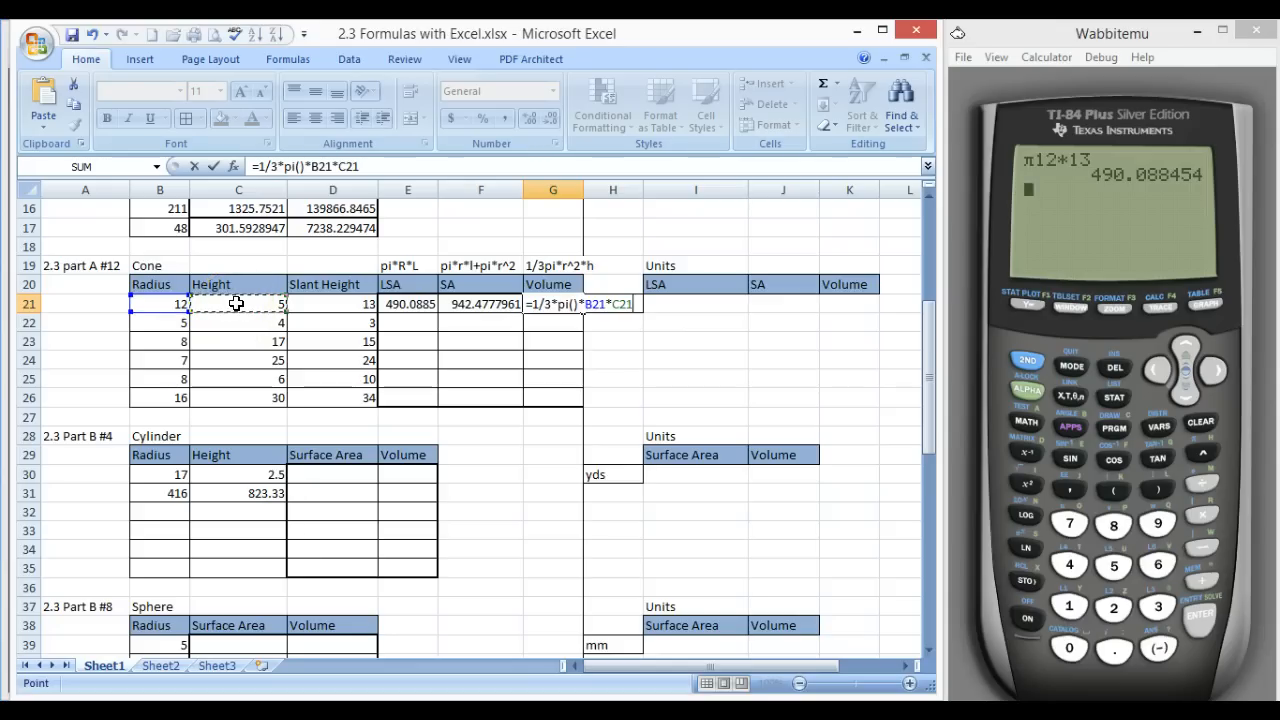
key(Return)
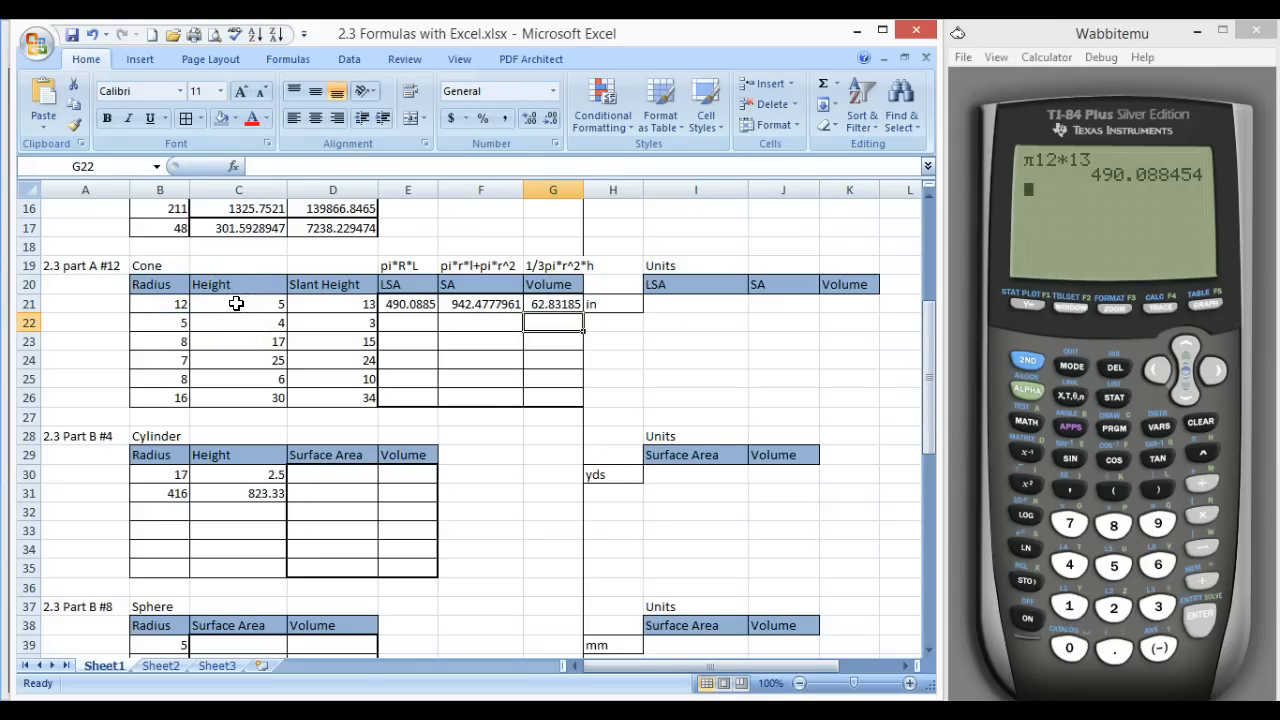
Fill the cone LSA, SA and volume formulas in E21:G21 down through row 26
drag(395, 304, 551, 304)
click(405, 304)
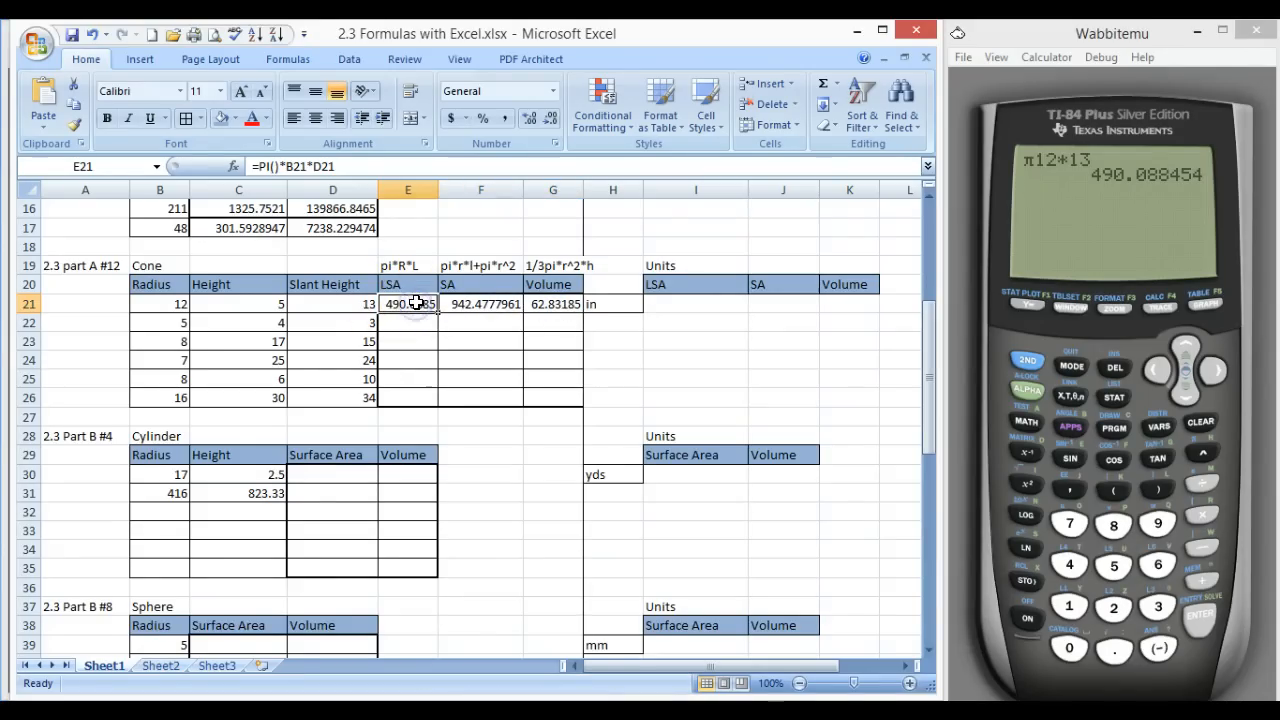
drag(415, 304, 577, 403)
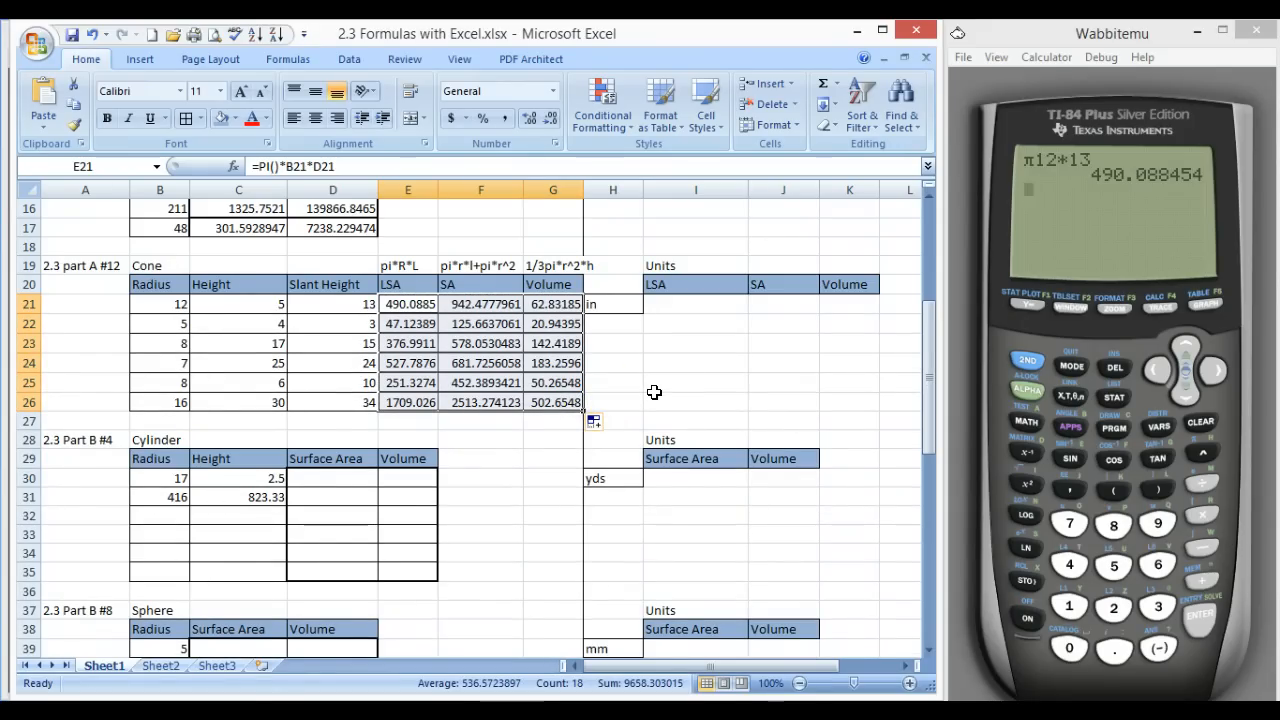
click(655, 397)
Look up the cylinder formulas on the PDF formula sheet in Adobe Reader and note 2pirh in cell D28 of the workbook
scroll(659, 392, down, 1)
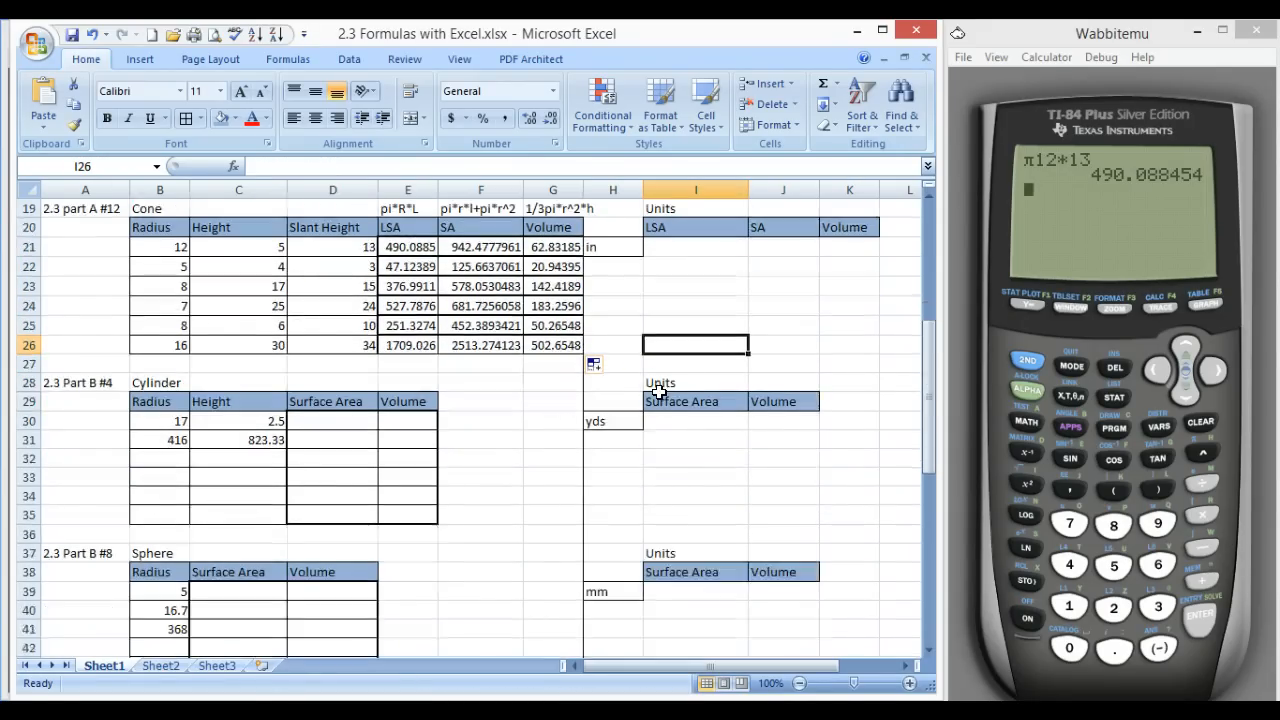
scroll(659, 392, down, 3)
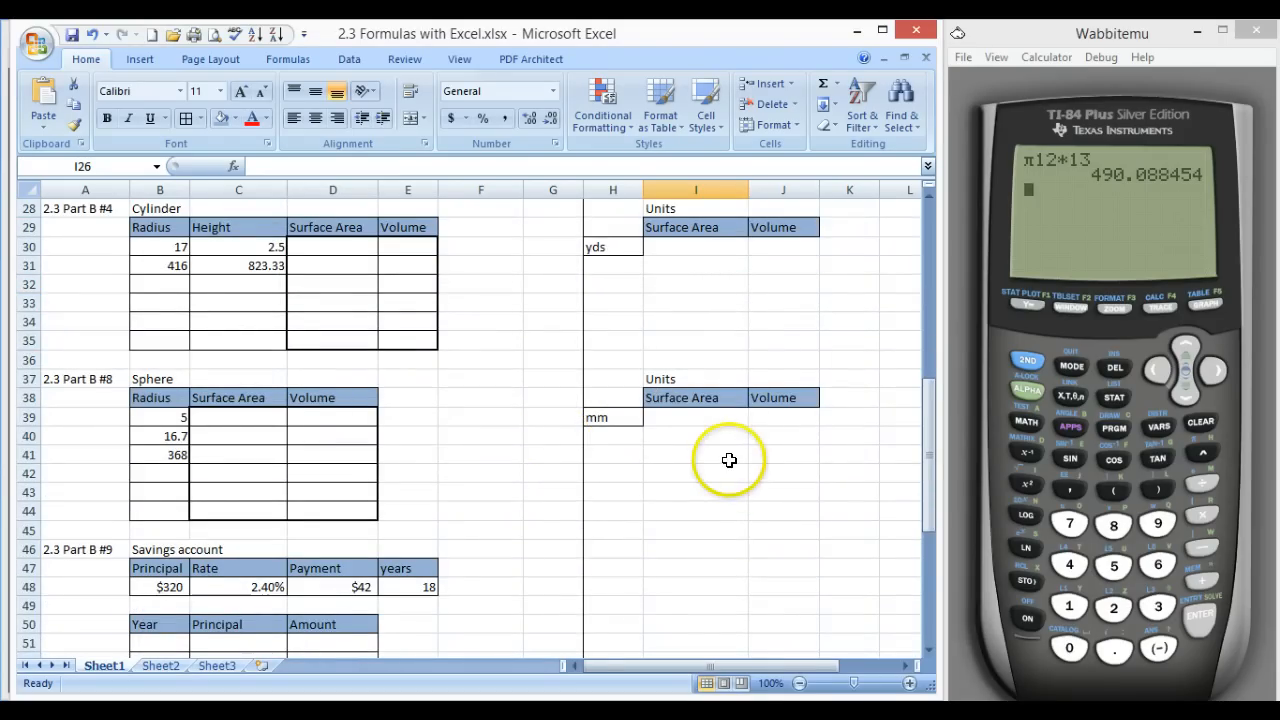
key(alt+Tab)
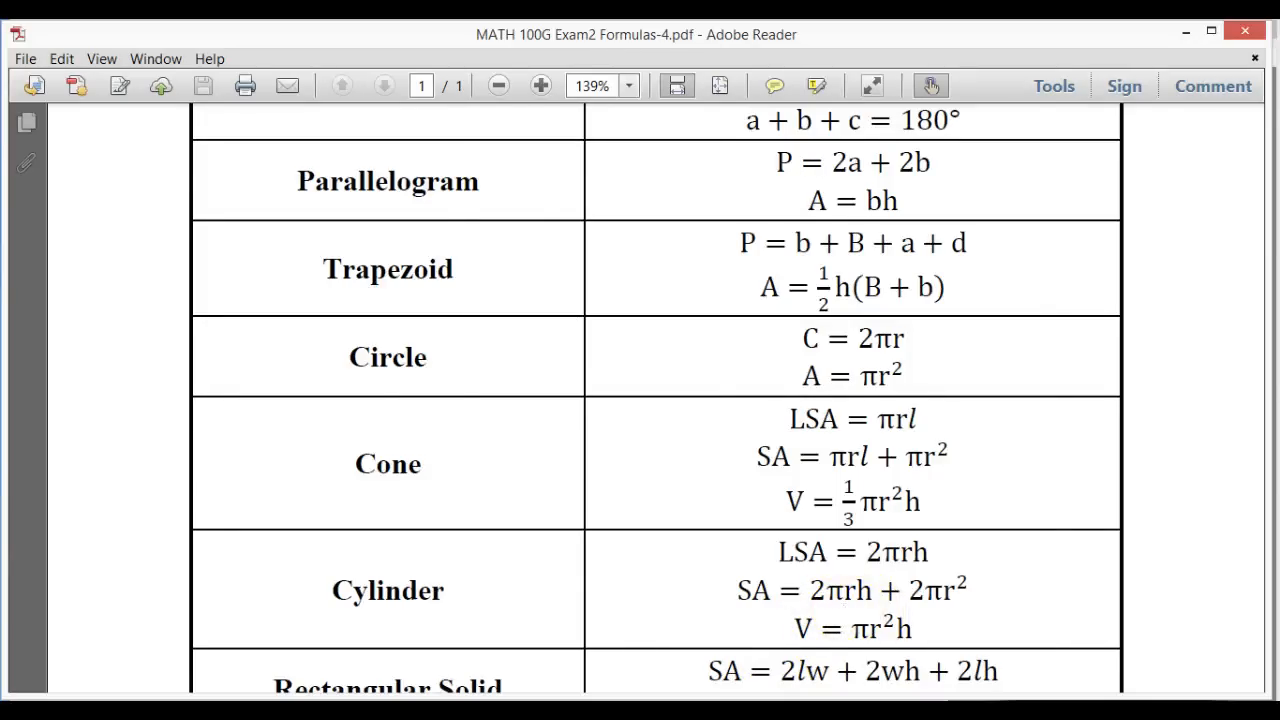
key(alt+Tab)
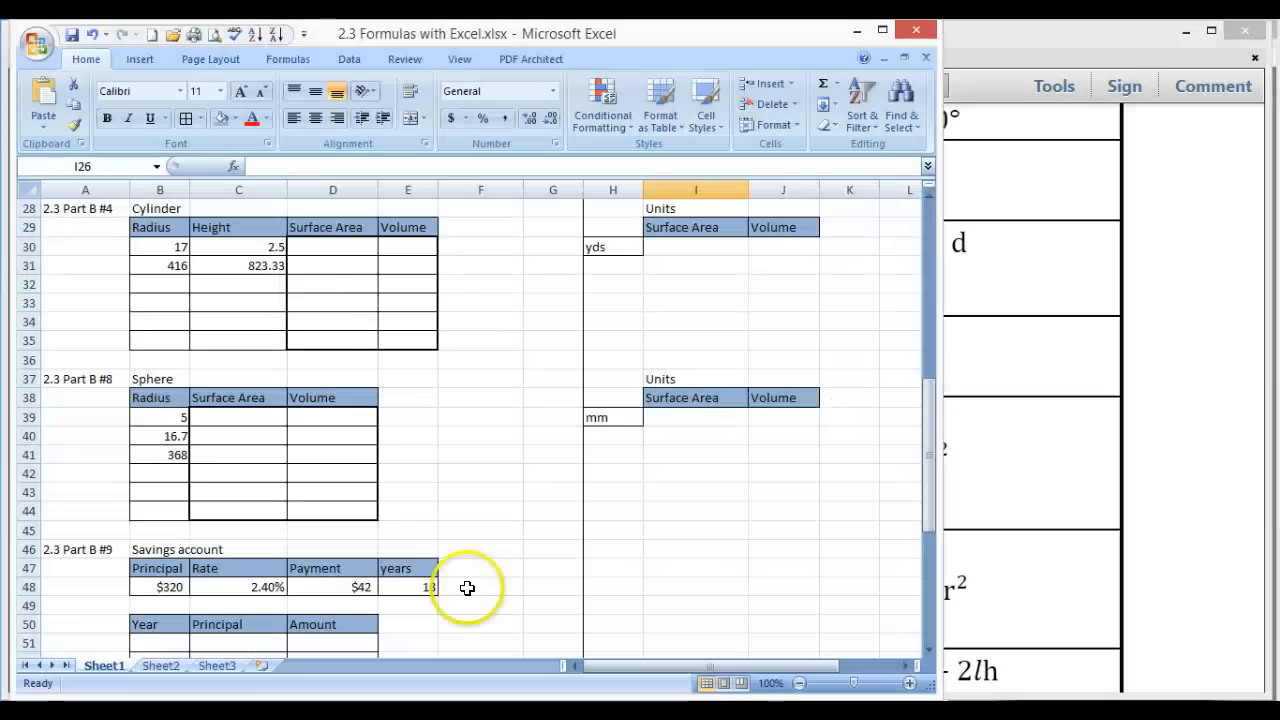
click(316, 210)
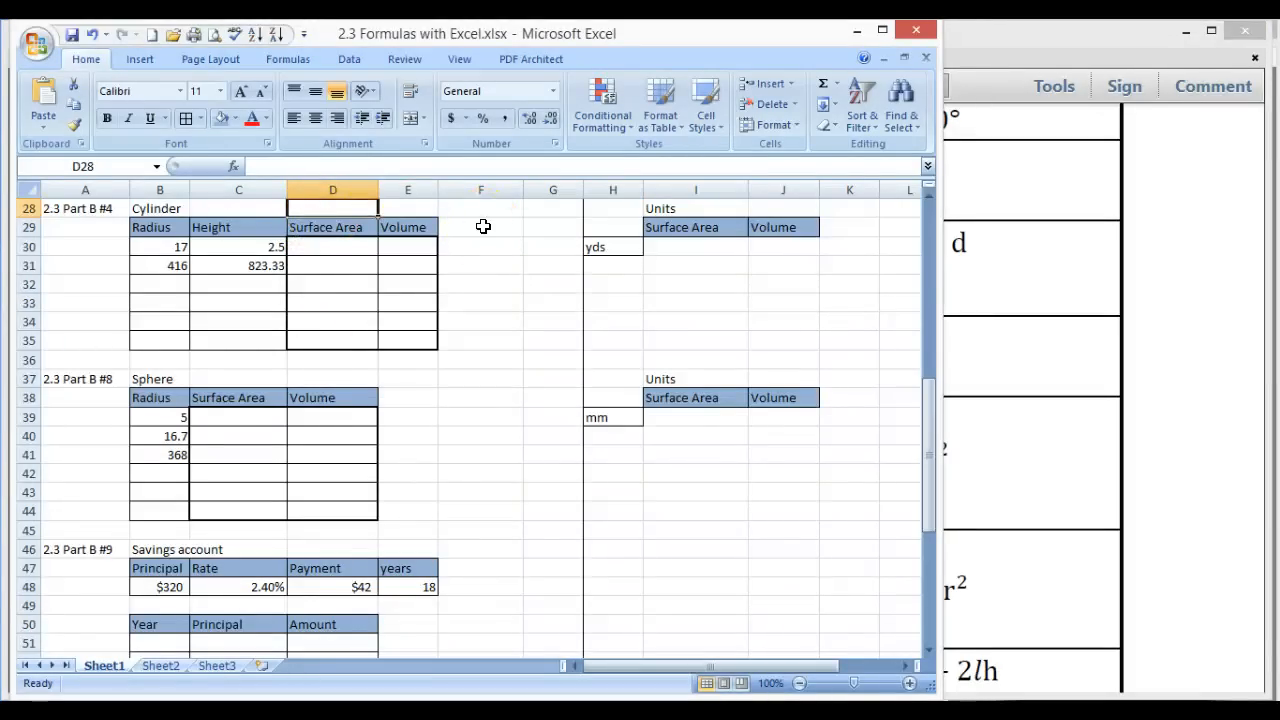
text(2pi)
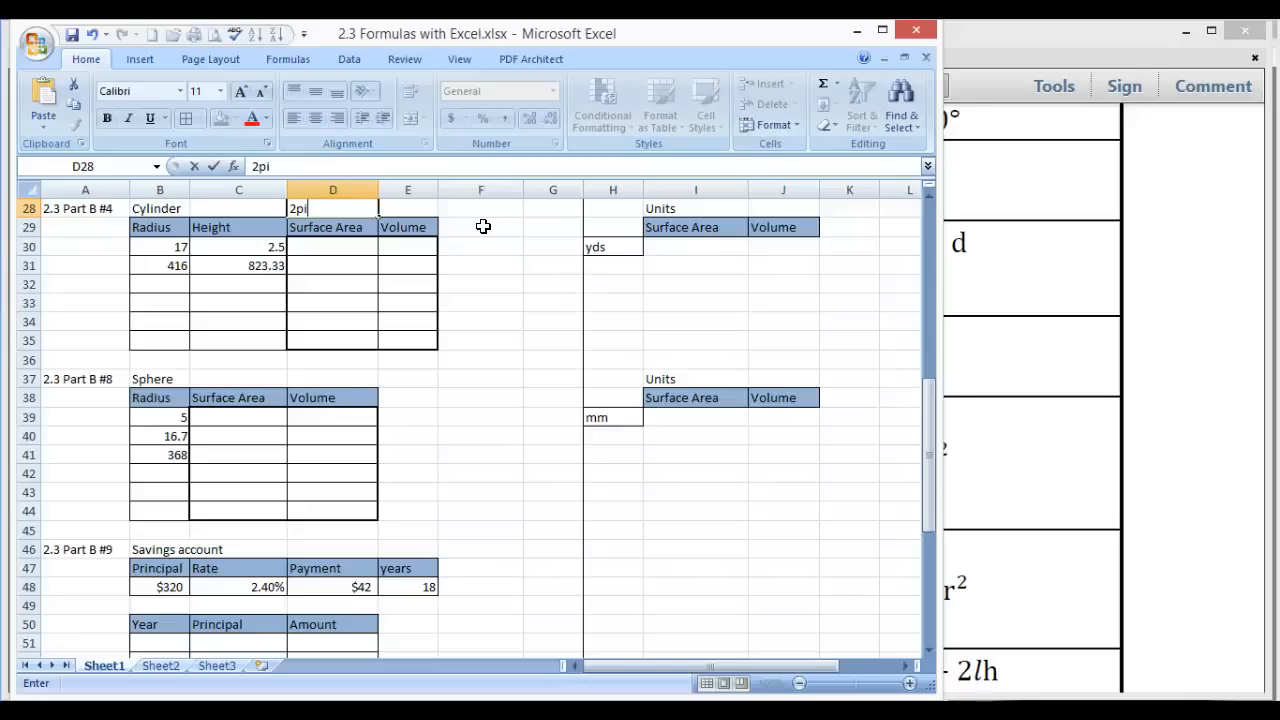
text(rh)
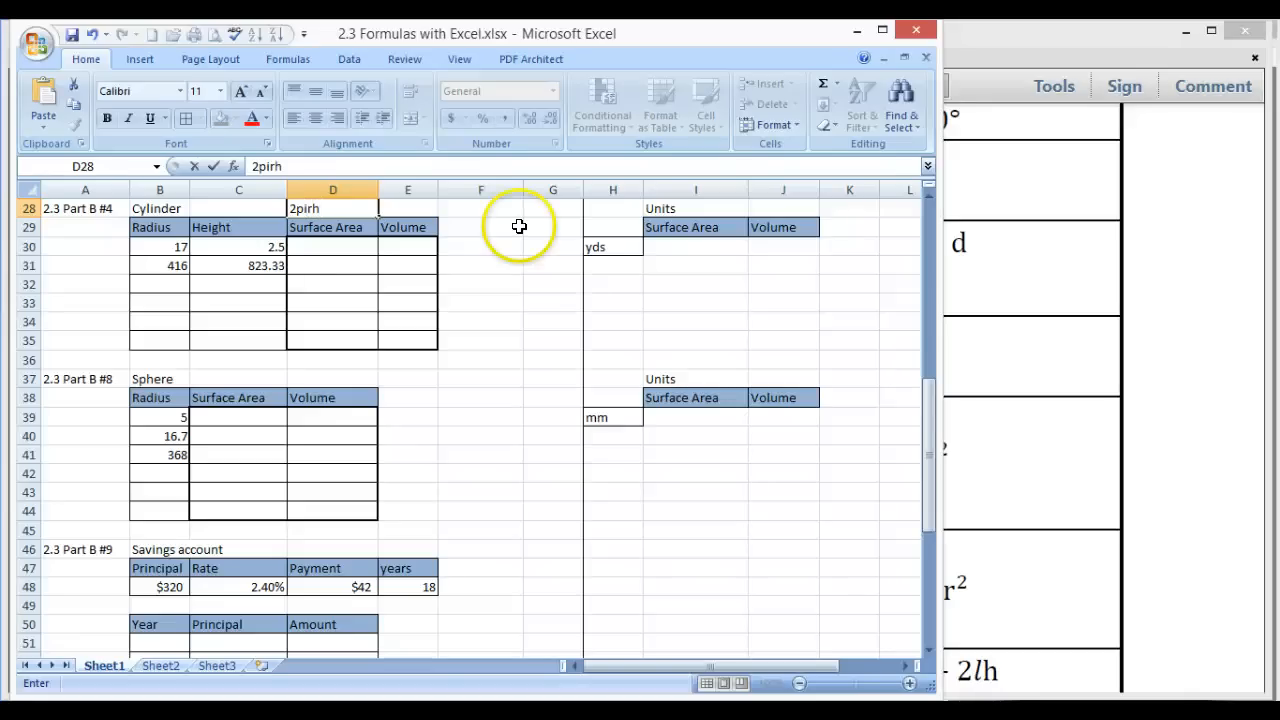
Recheck the cylinder's SA formula on the PDF formula sheet and extend the note in D28 to 2pirh+2pir^2
click(1133, 268)
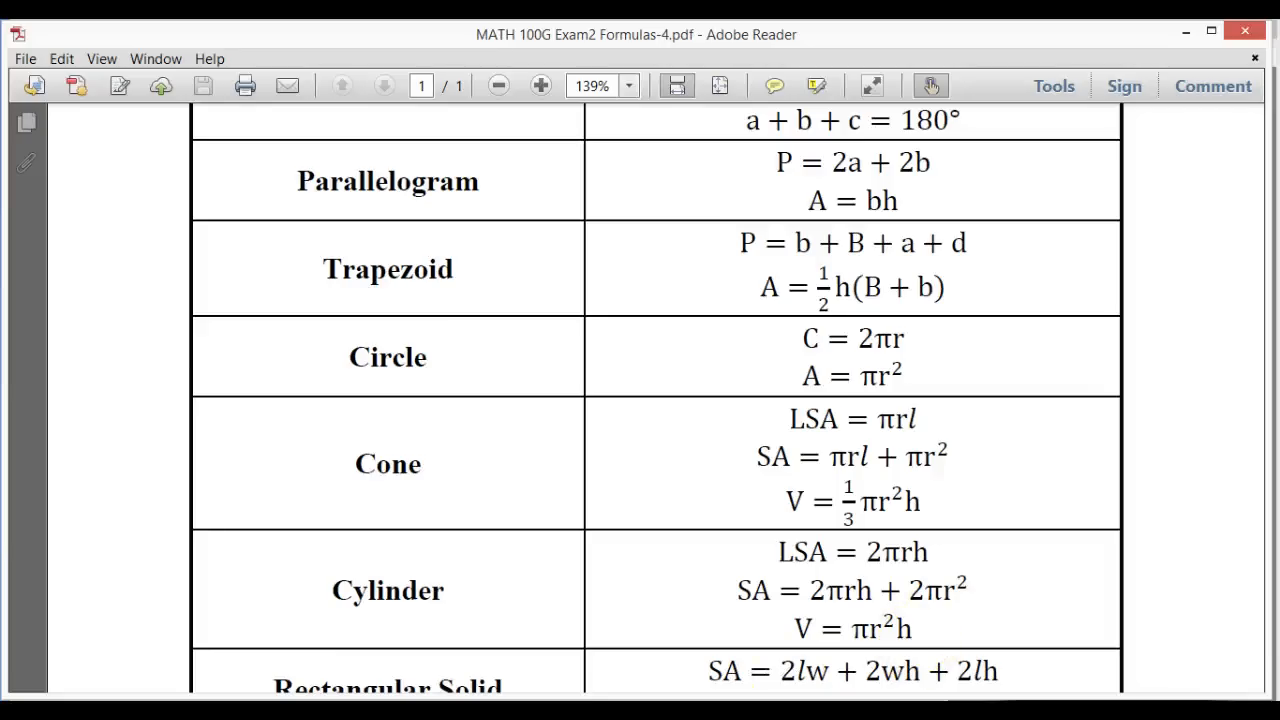
key(alt+Tab)
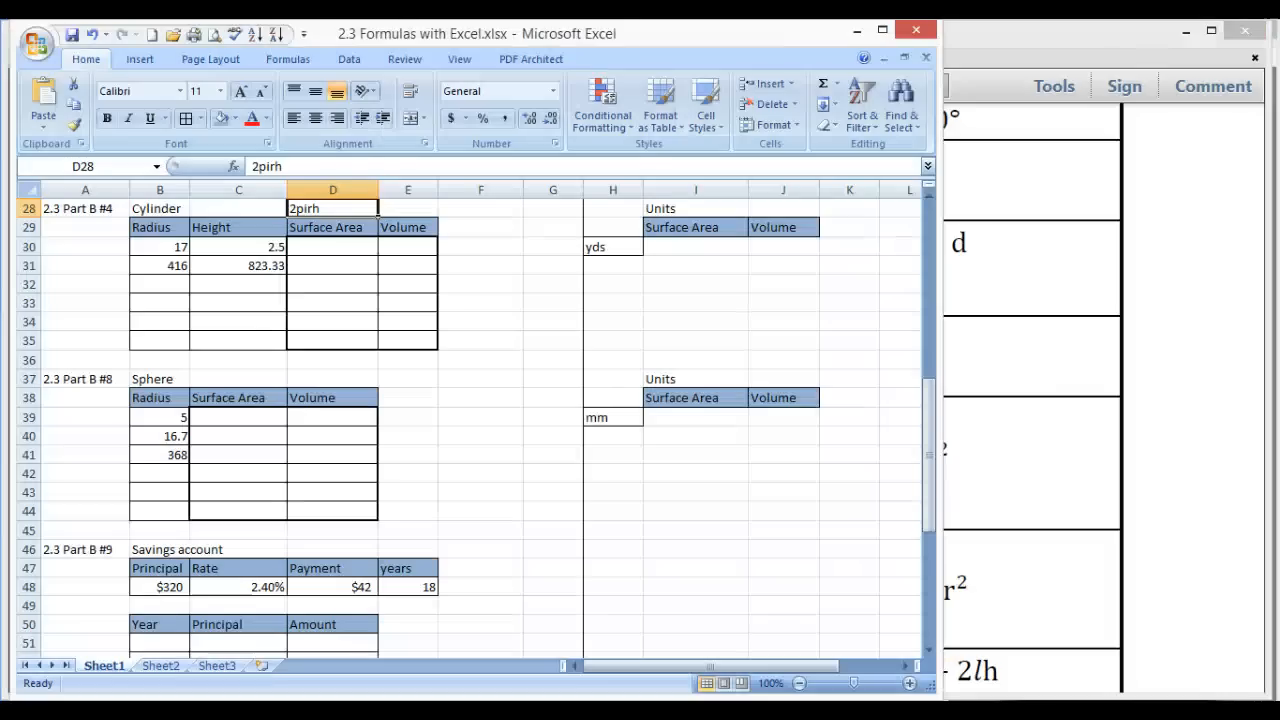
double_click(337, 208)
text(+)
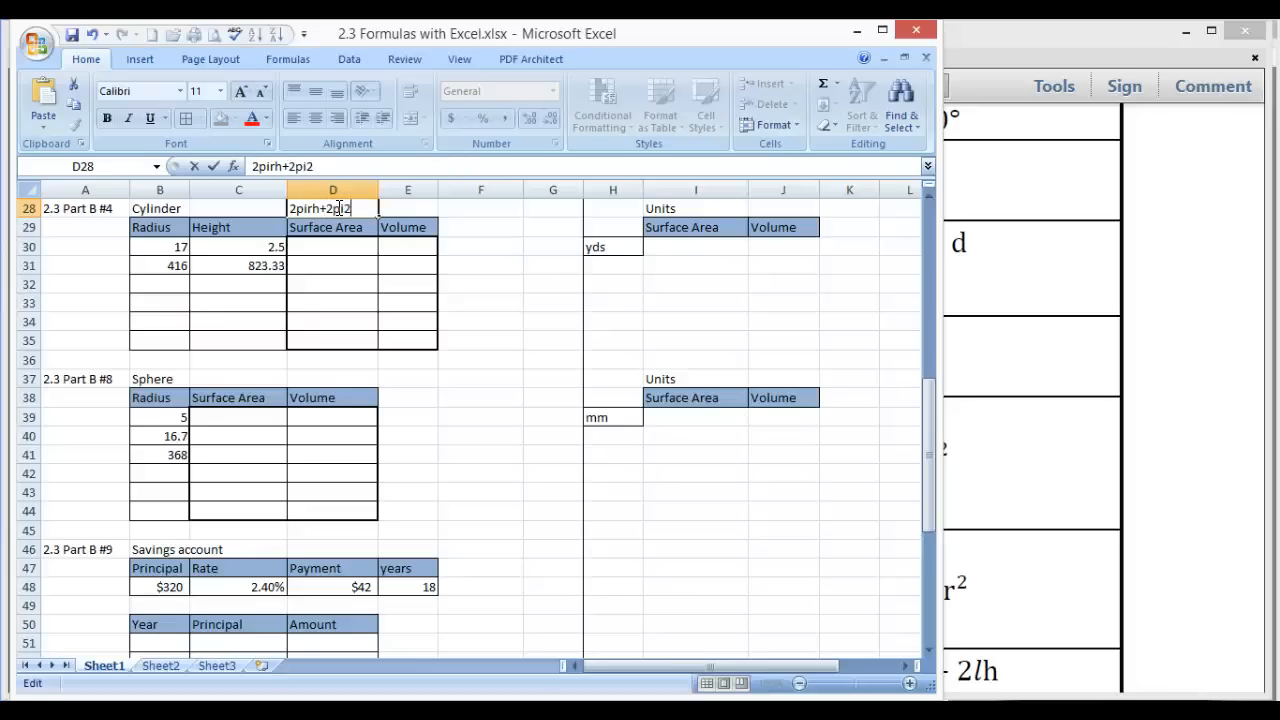
text(2pi2)
key(BackSpace)
text(r^)
click(523, 275)
Check the cylinder's volume formula on the PDF formula sheet and note pi r^2 h in cell E28 of the workbook
click(1025, 348)
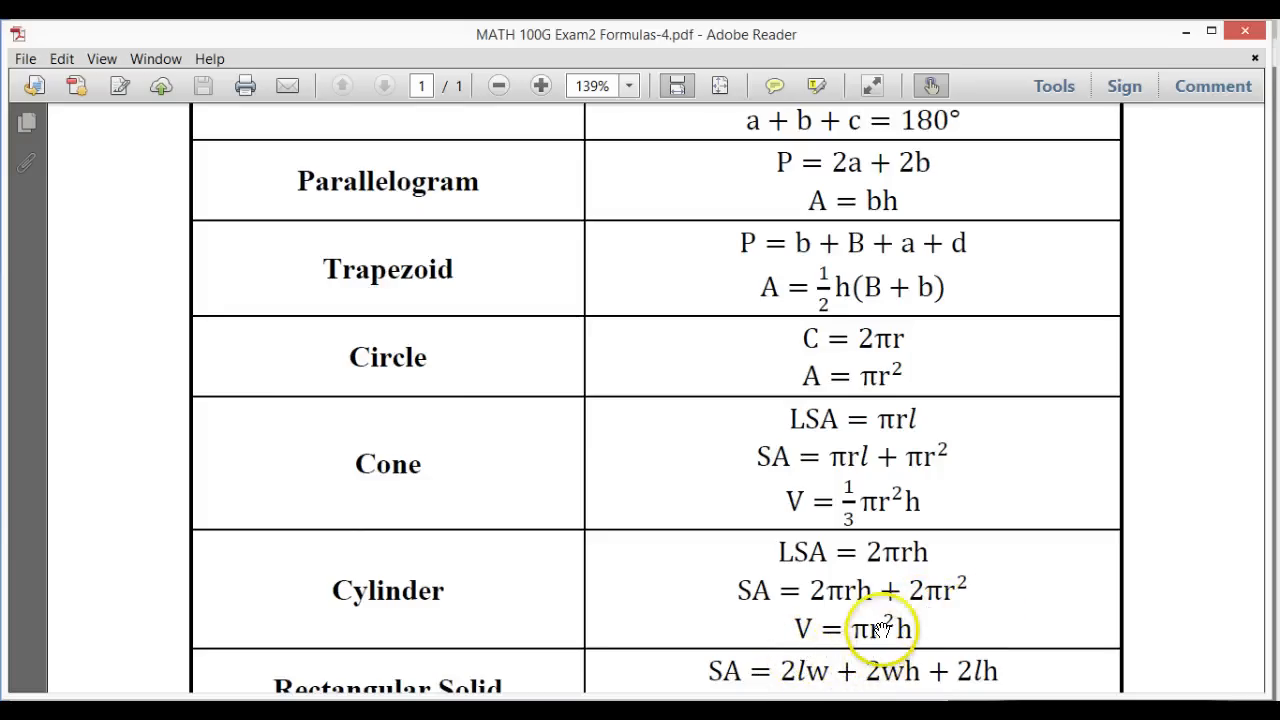
mouse_move(529, 712)
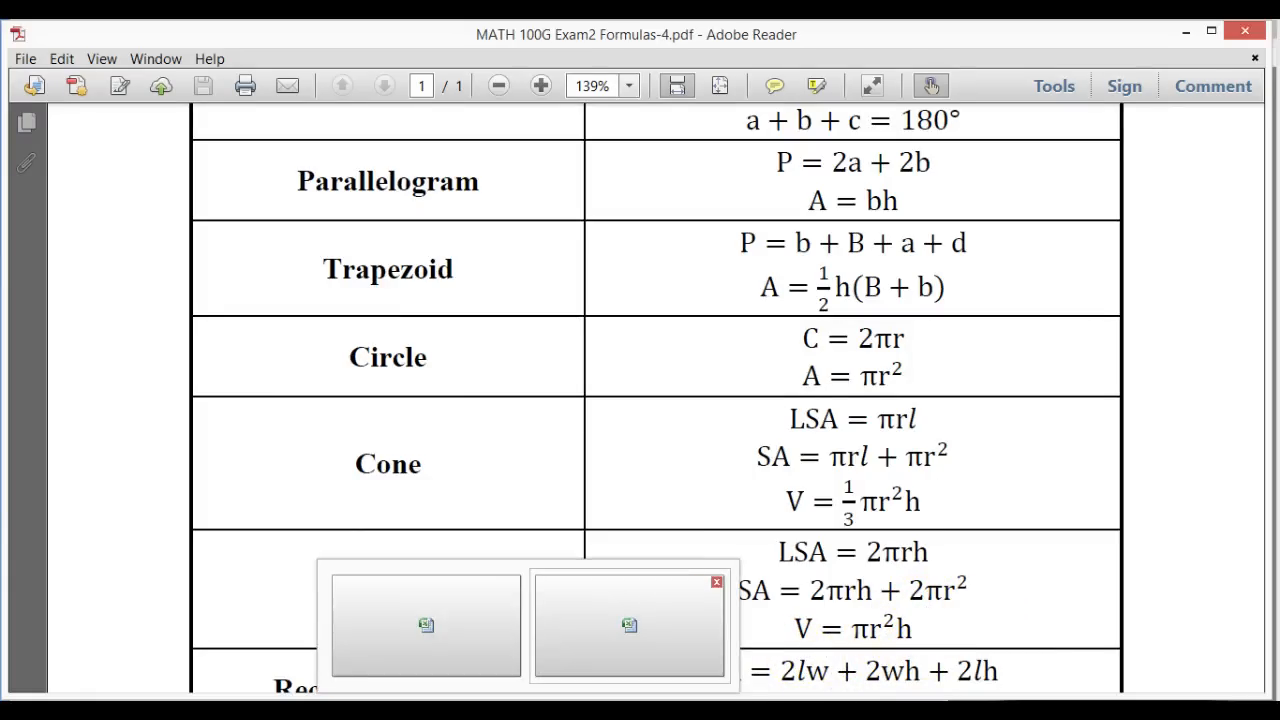
click(630, 625)
click(393, 204)
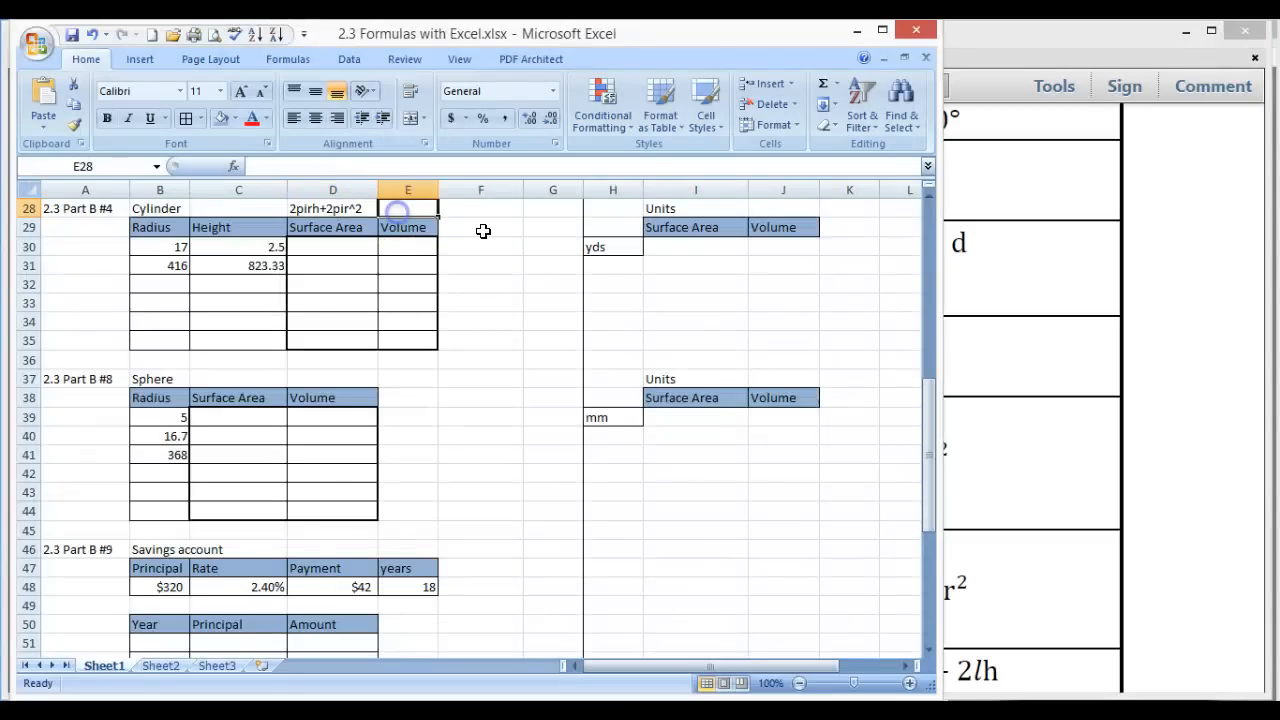
text(pi r)
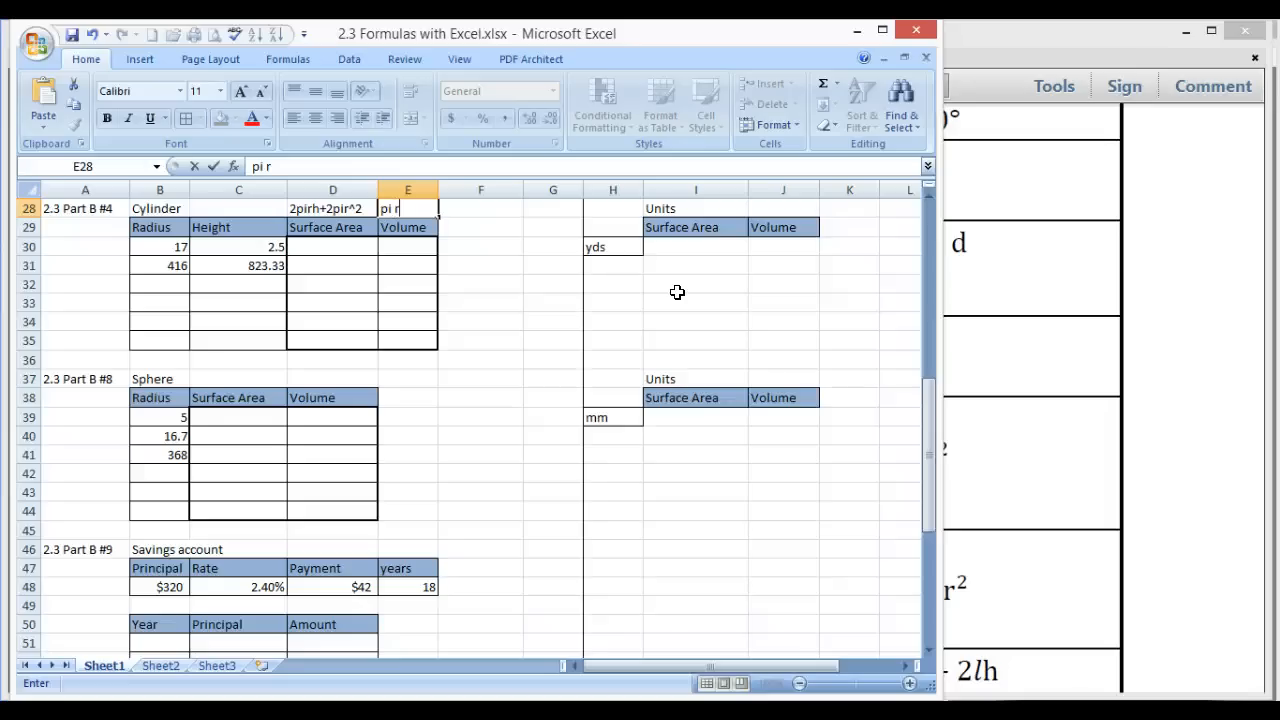
text(^2 h)
Compare the noted cylinder formulas with the PDF formula sheet, and bring the Wabbitemu calculator up beside the workbook
click(1111, 300)
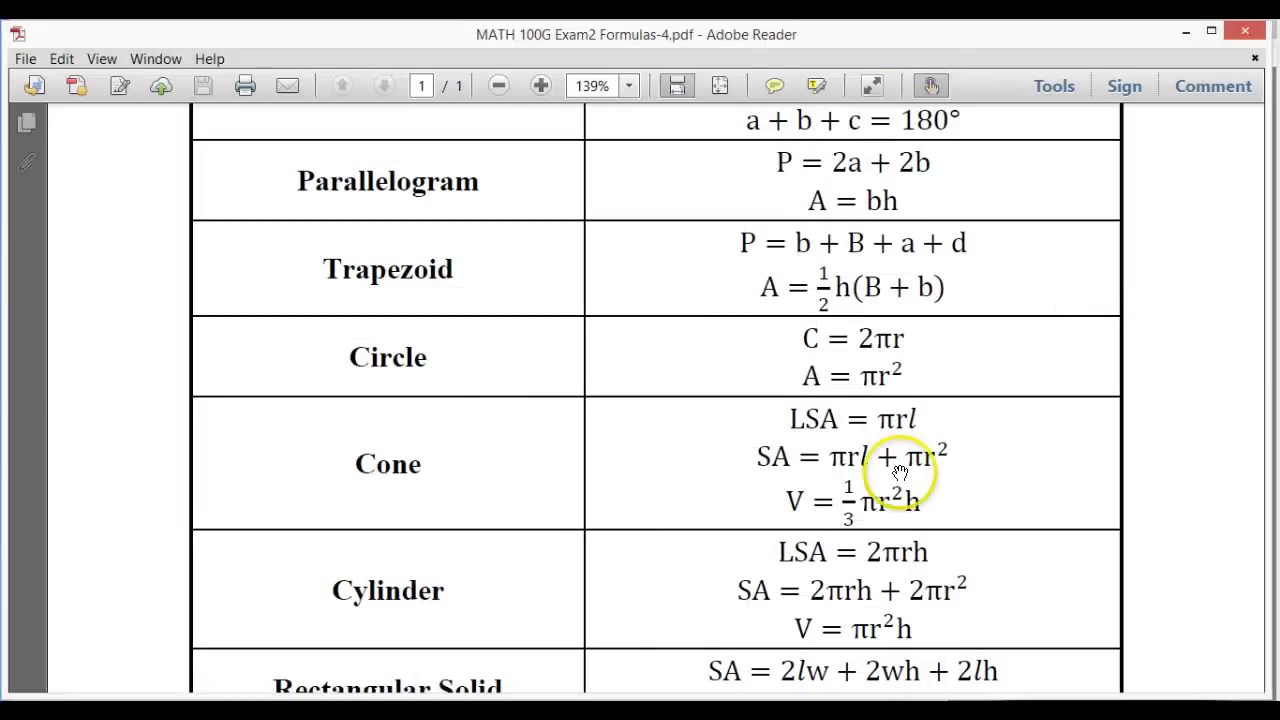
mouse_move(528, 712)
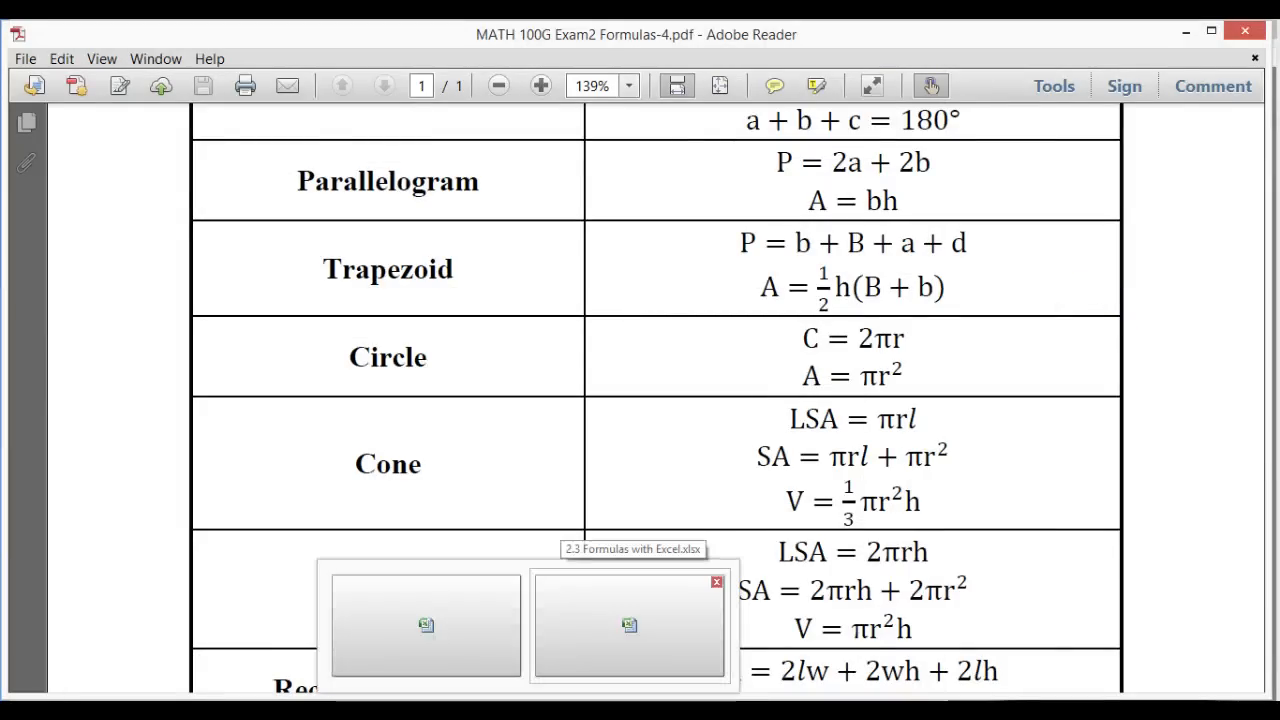
click(629, 625)
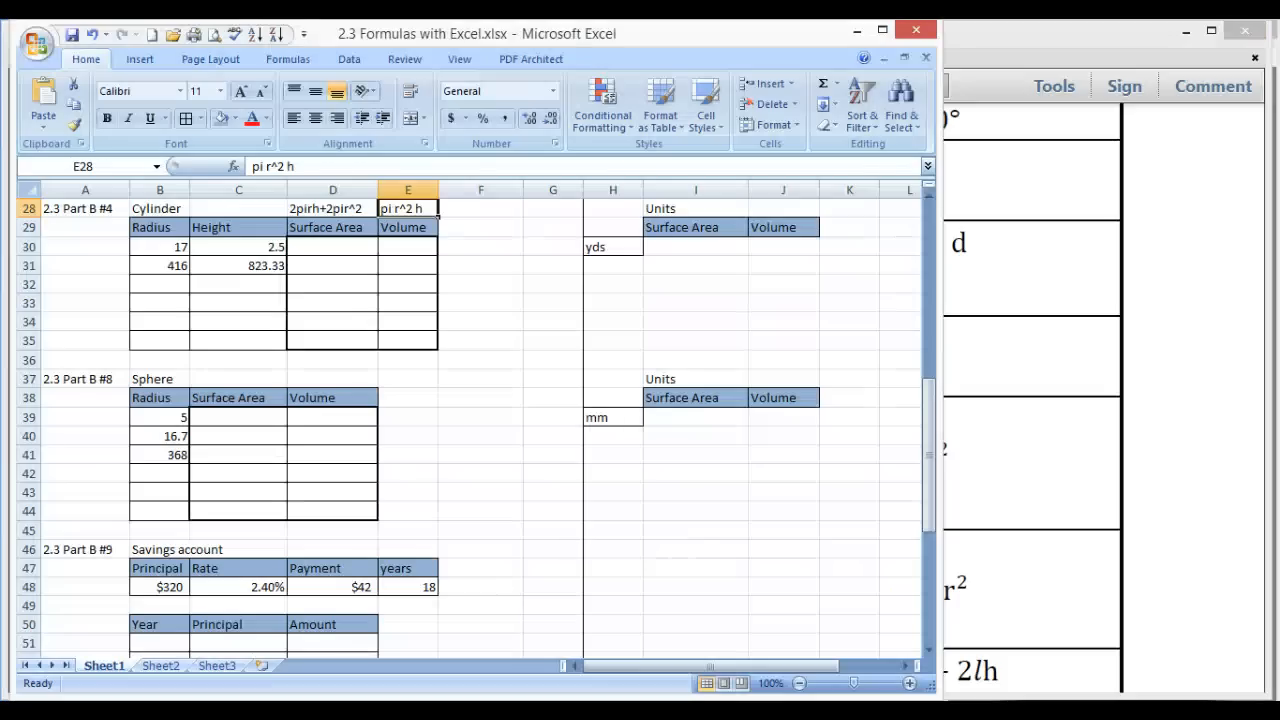
click(943, 712)
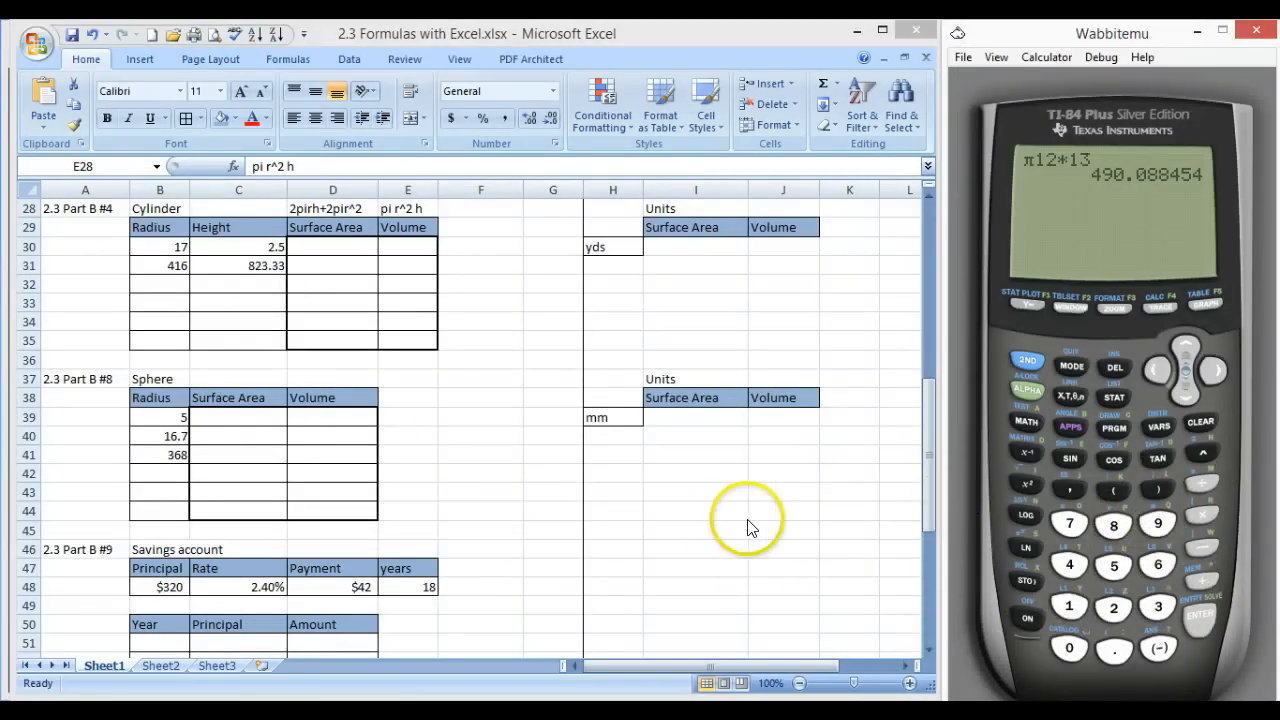
Clear the calculator and evaluate 2π17*2.5 for the first cylinder's lateral surface area
click(1204, 424)
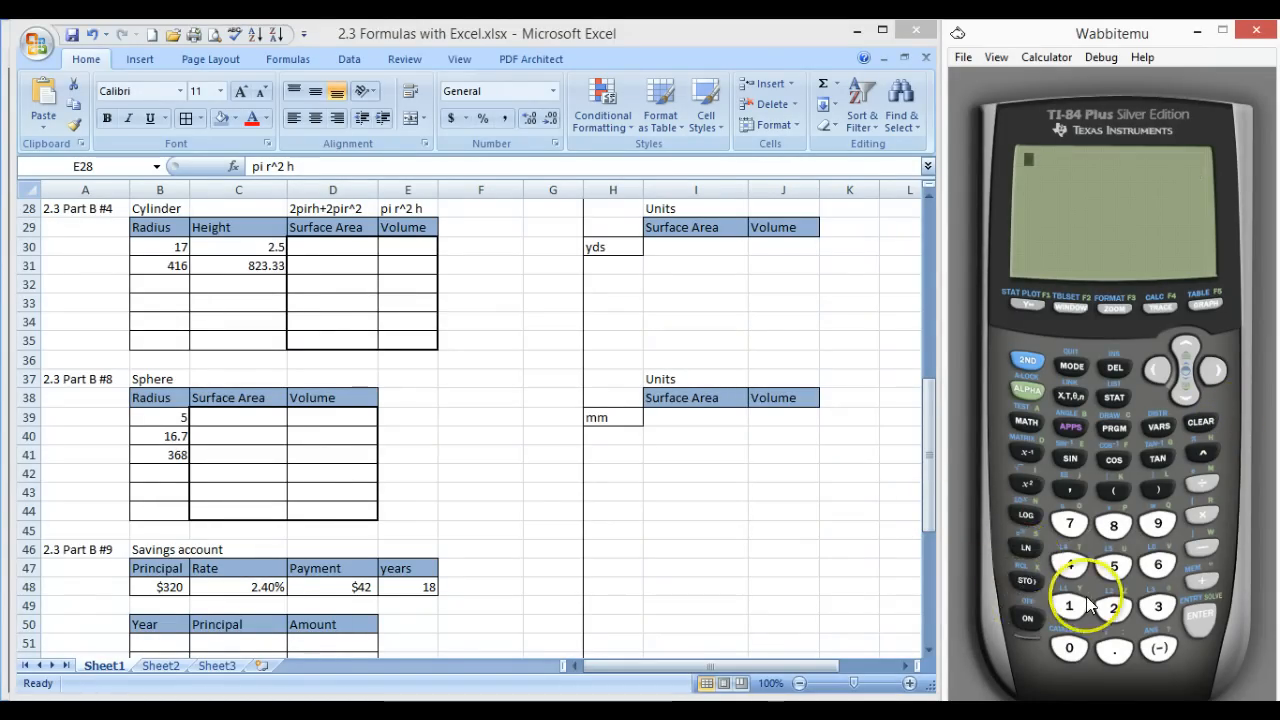
click(1124, 606)
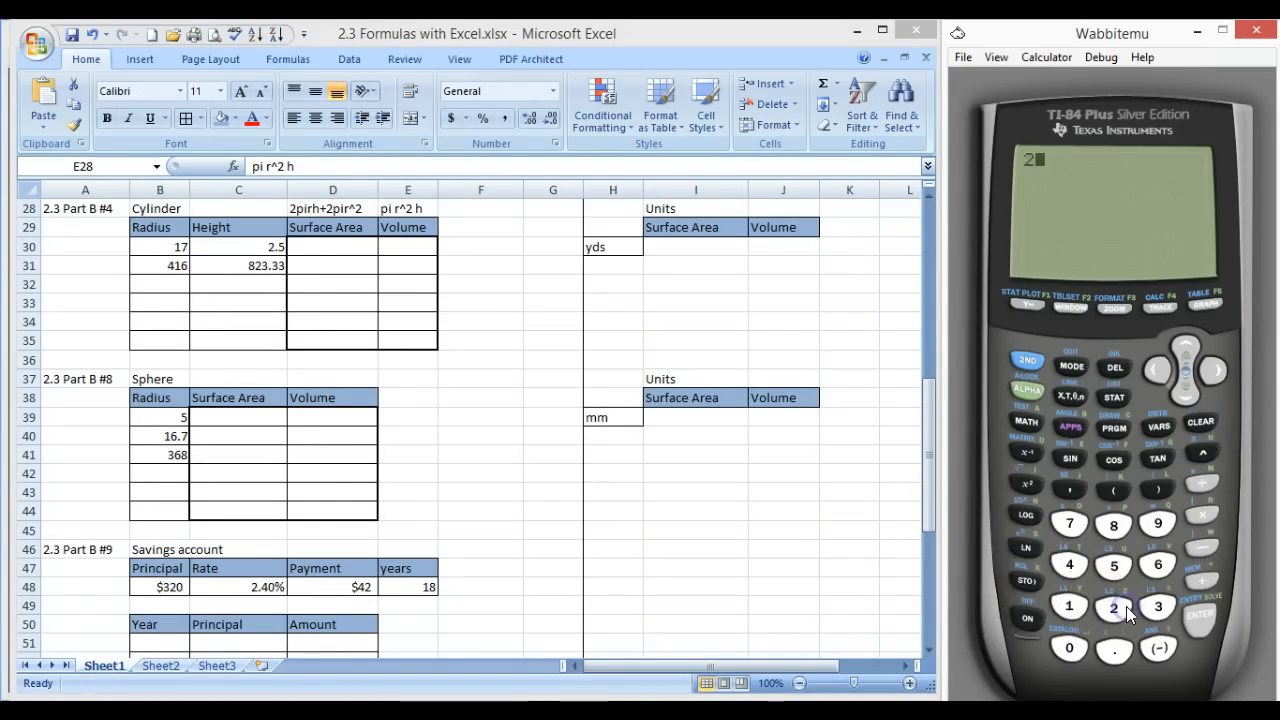
click(1027, 360)
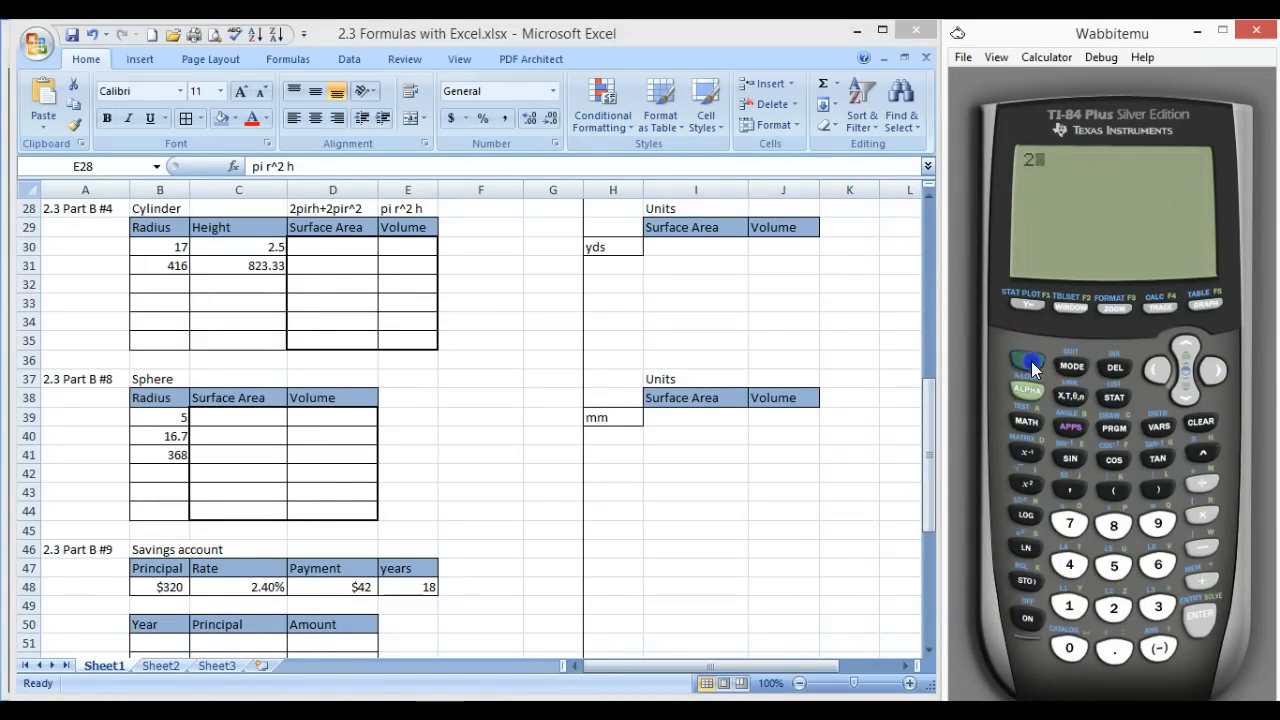
click(1200, 445)
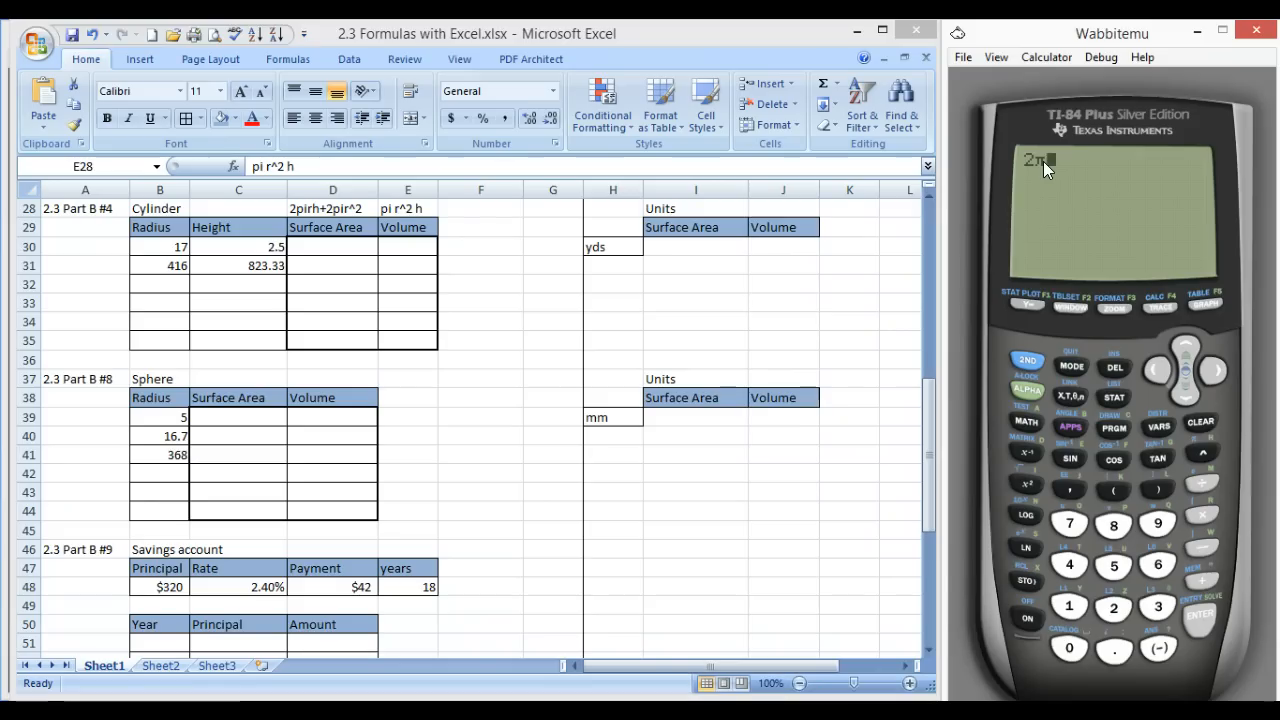
click(1068, 605)
click(1066, 524)
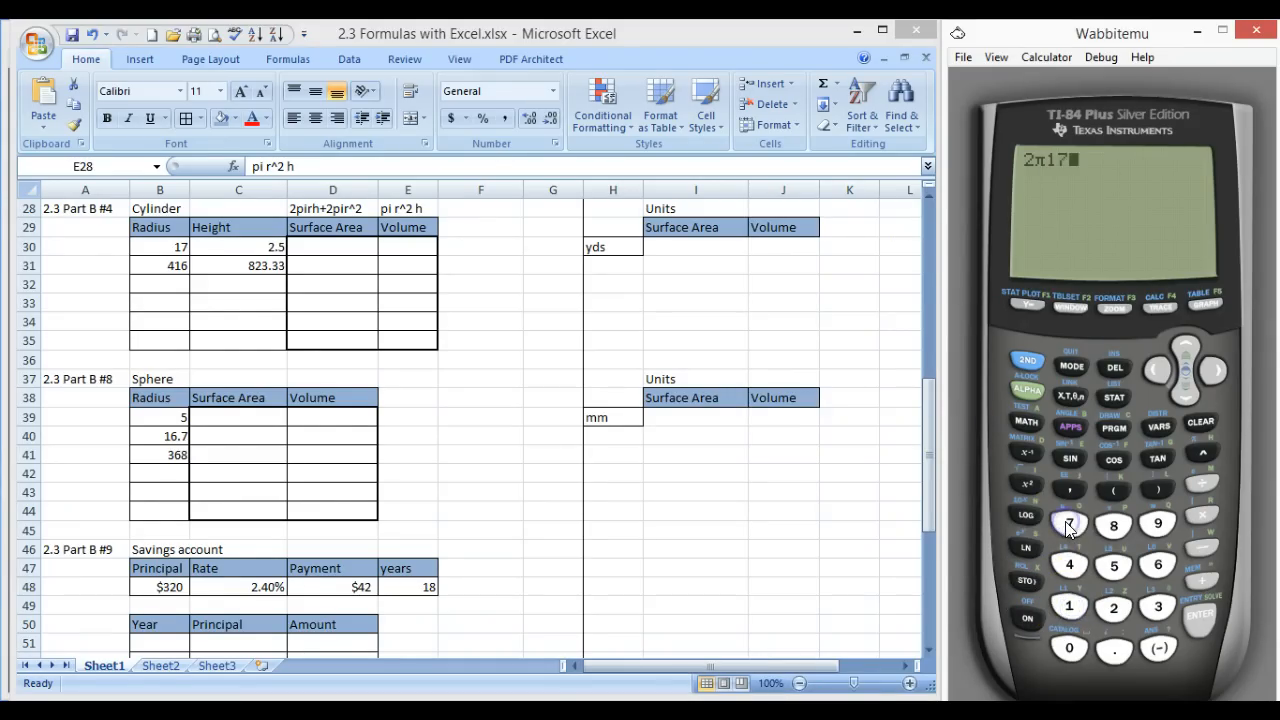
click(1270, 537)
click(1203, 516)
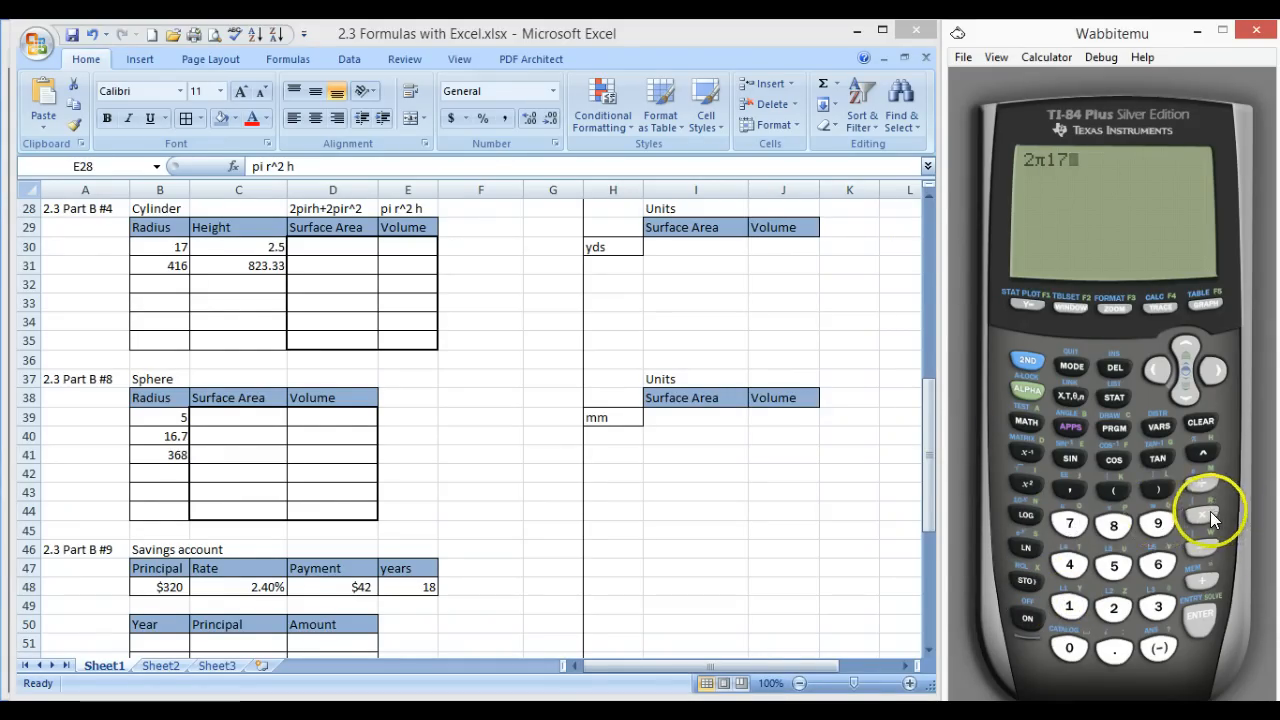
click(1113, 607)
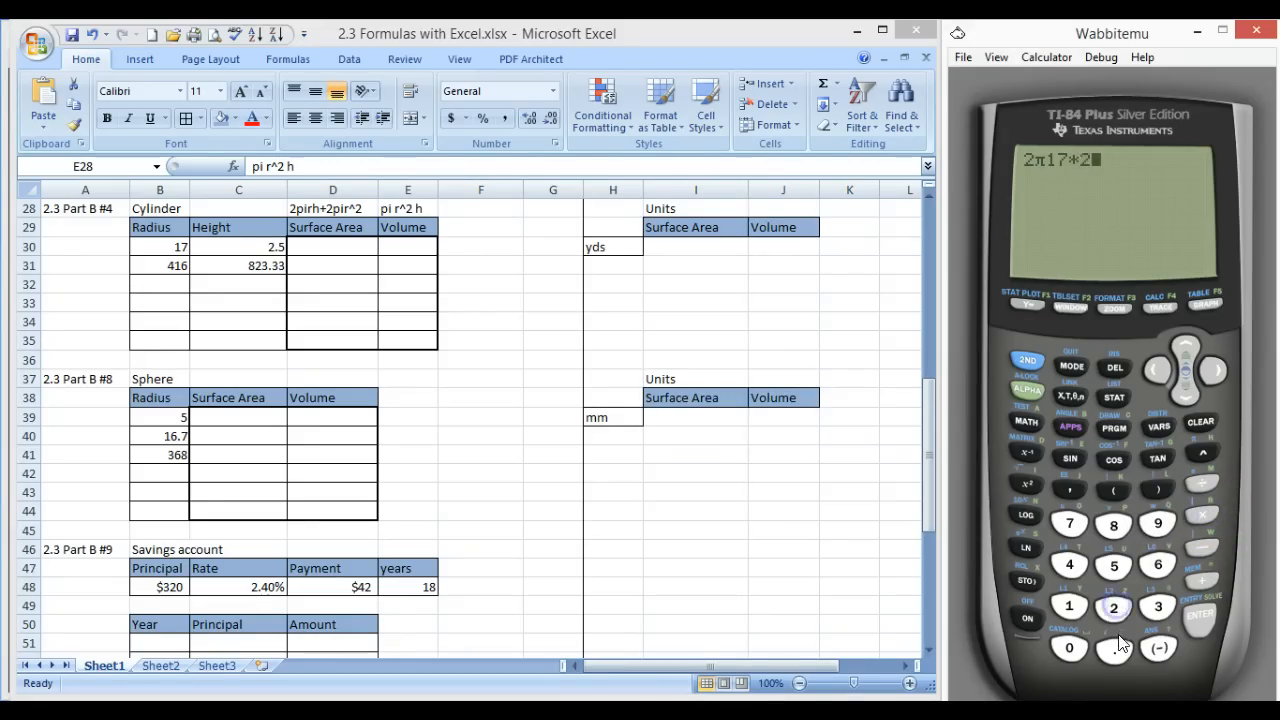
click(1114, 648)
click(1113, 567)
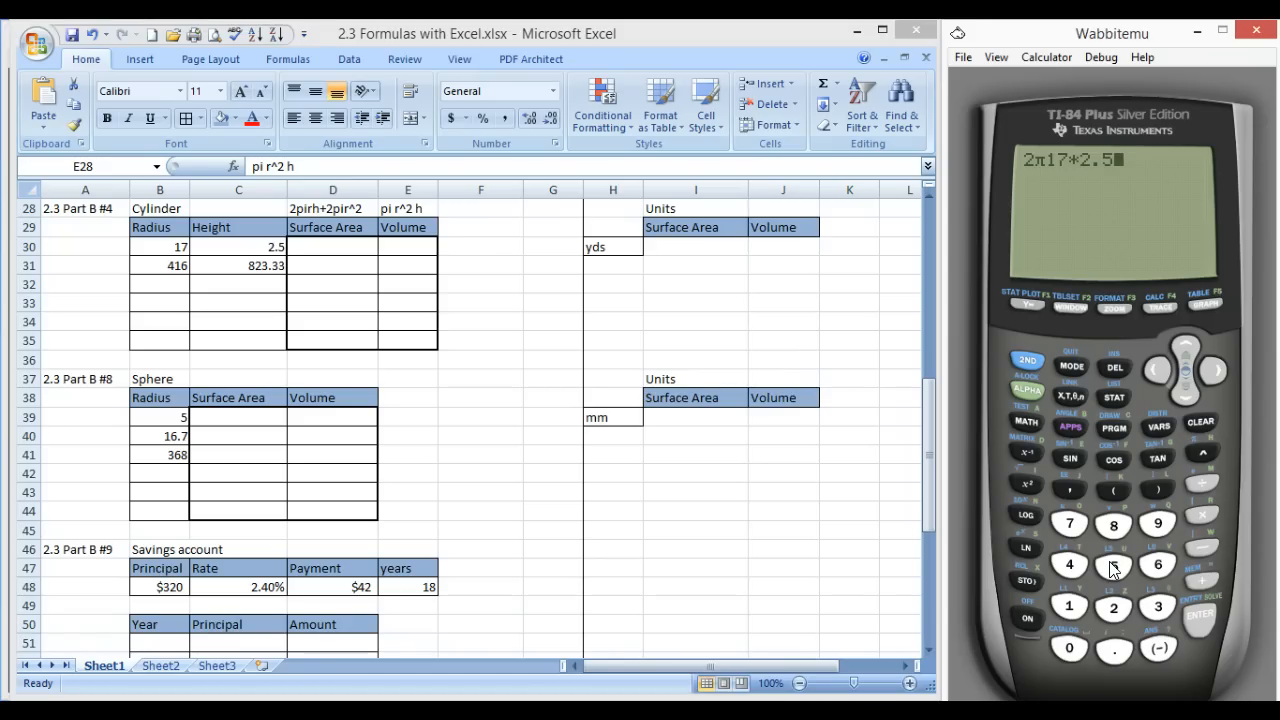
click(1205, 625)
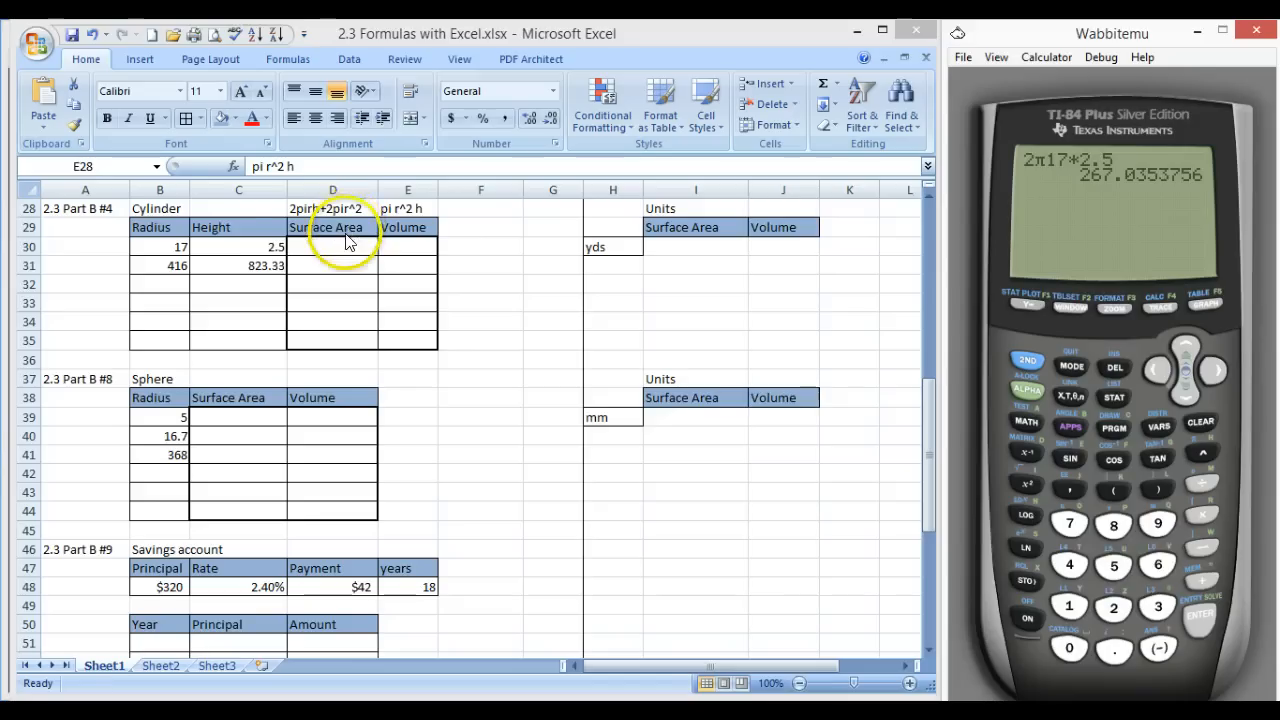
Fill the remaining cylinder radius cells B32 to B35 with 2, 14.8, 19.1 and 513
click(156, 284)
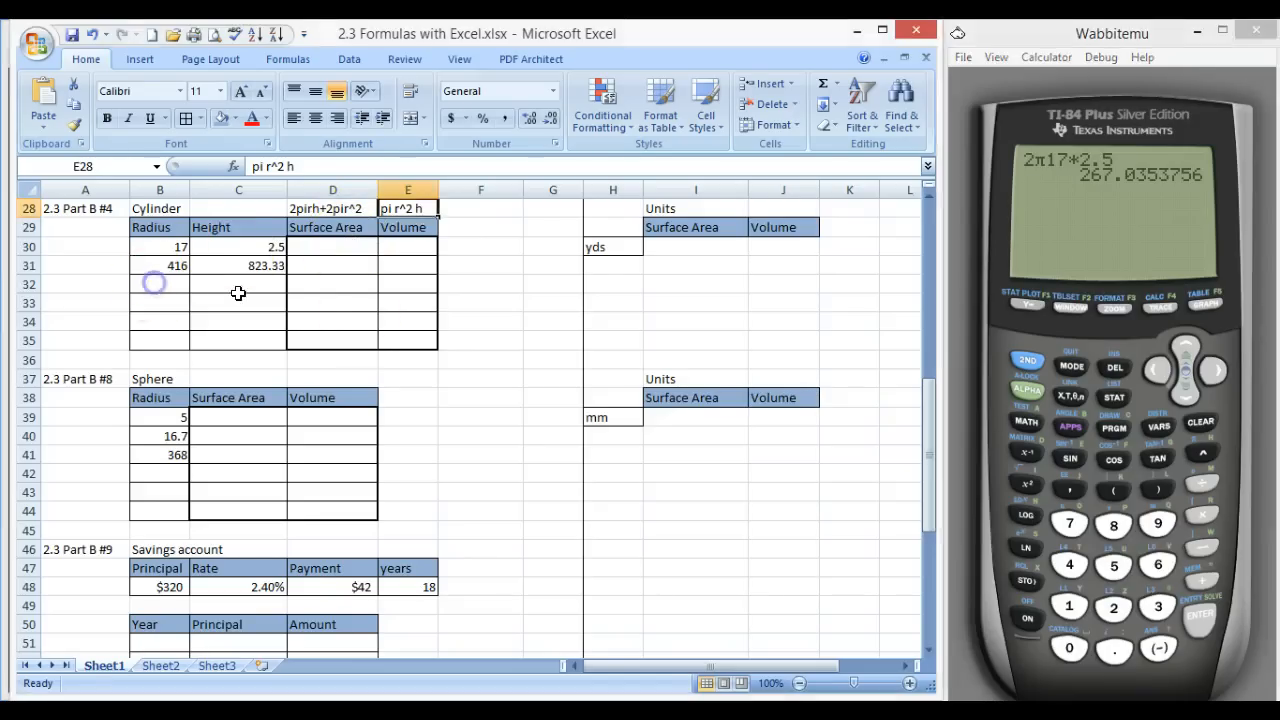
scroll(354, 317, down, 6)
scroll(351, 314, up, 6)
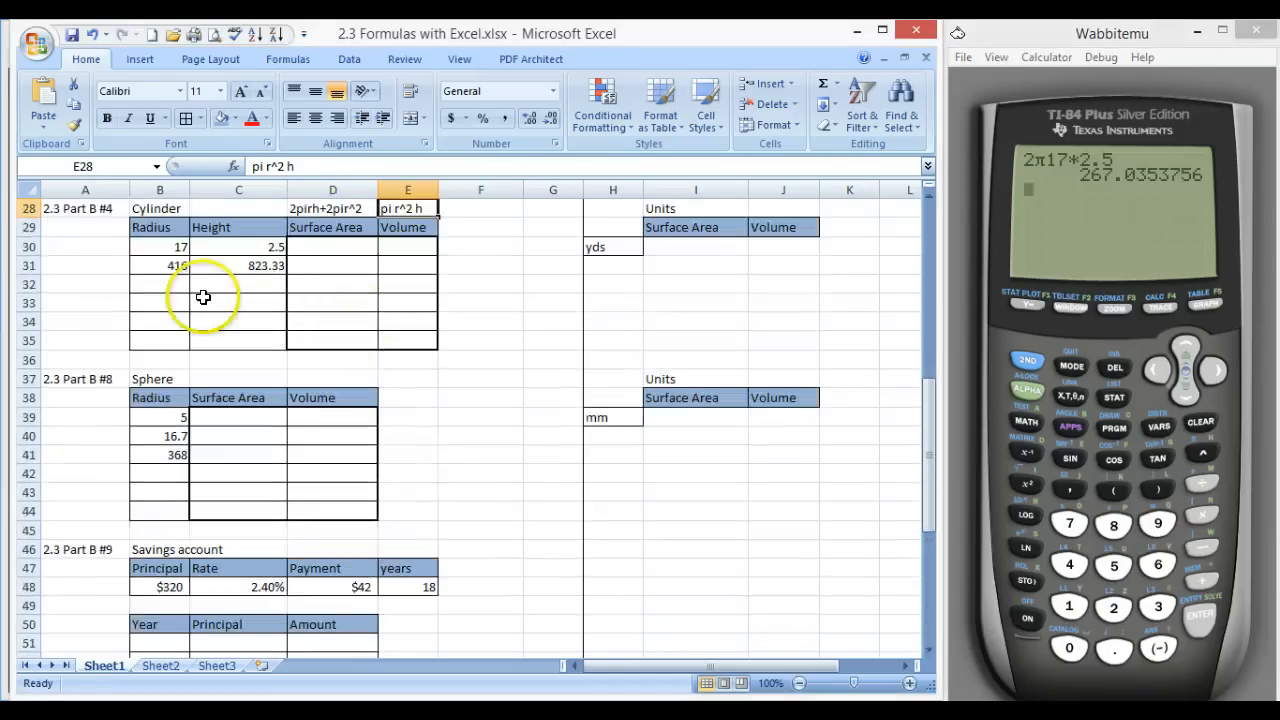
click(171, 287)
scroll(412, 352, up, 1)
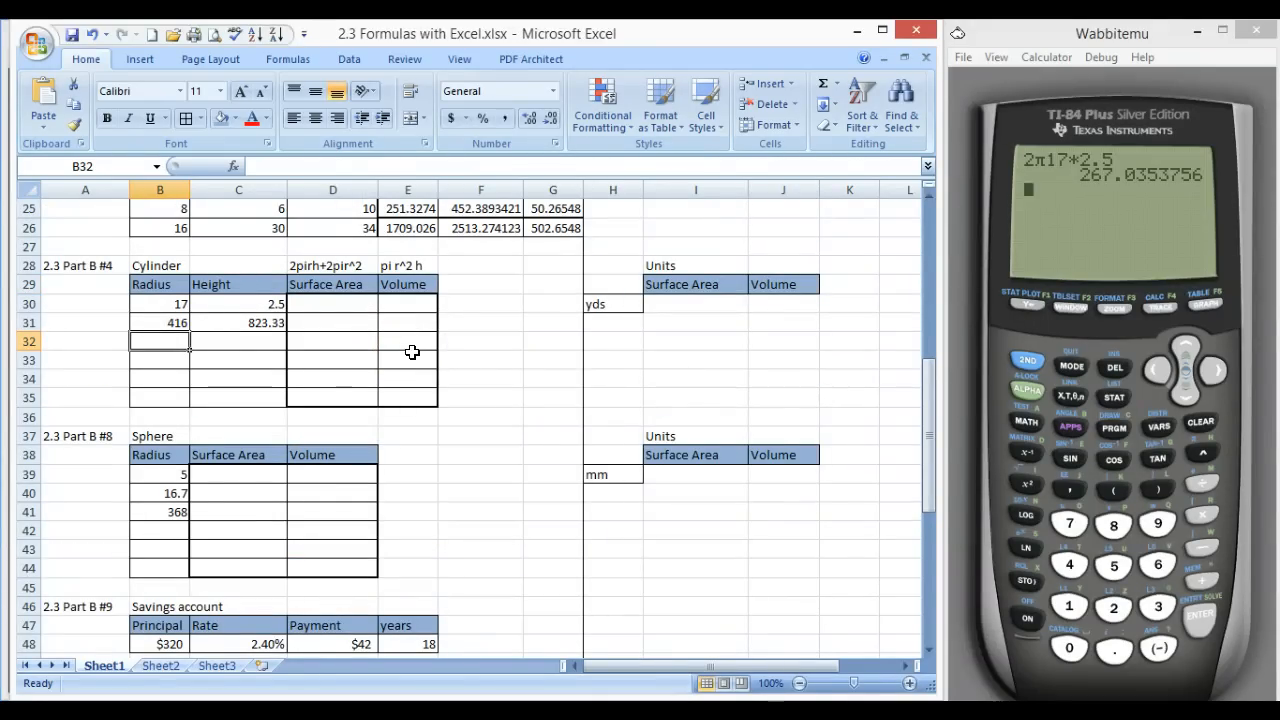
text(2)
key(Return)
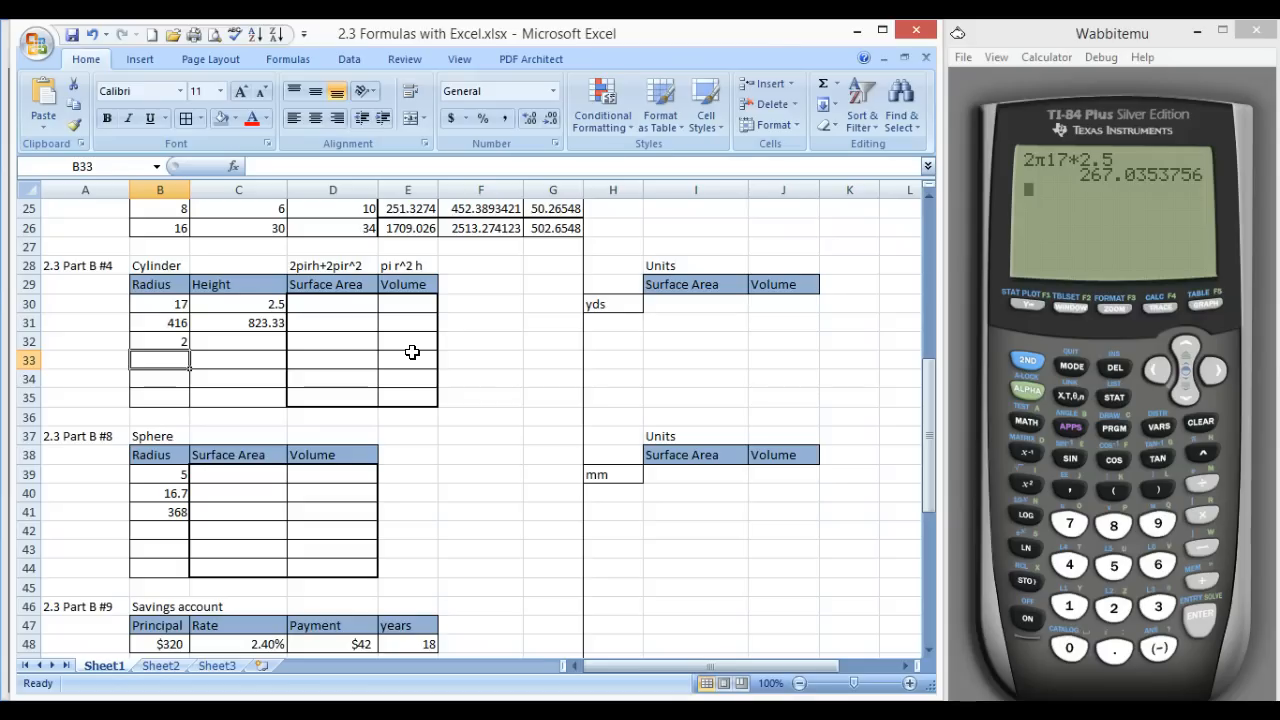
text(14.8)
key(Return)
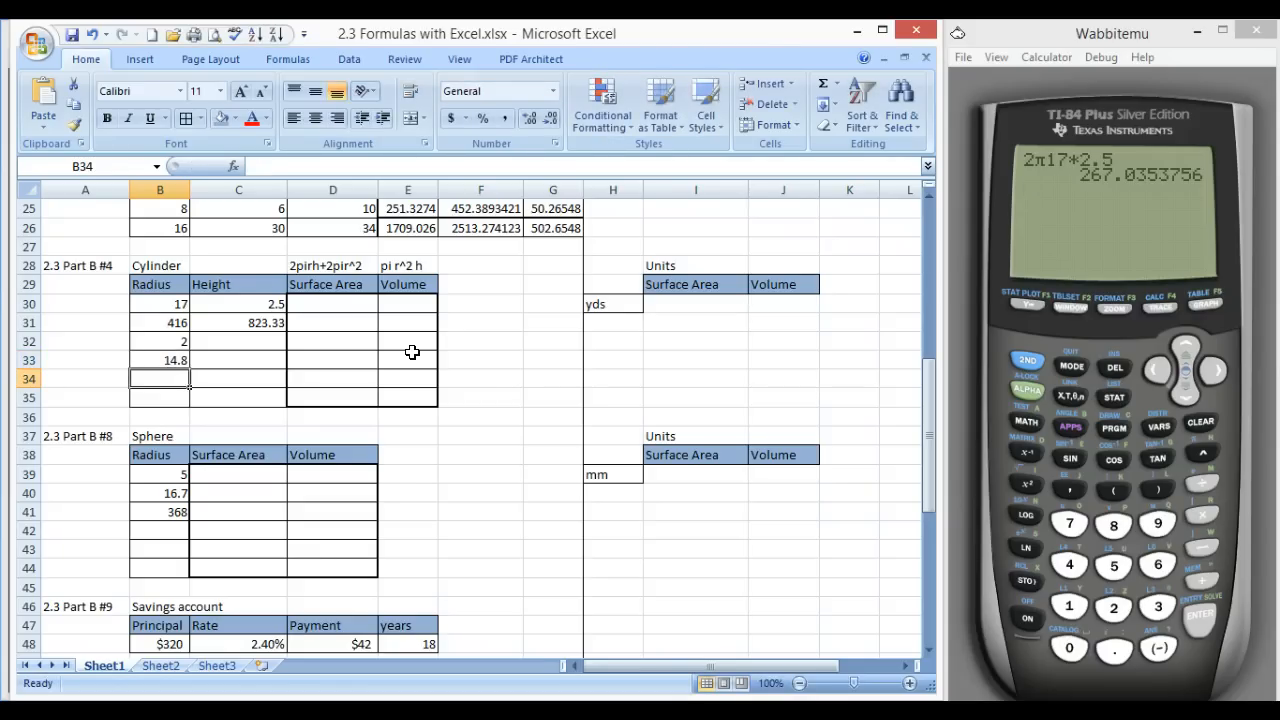
text(19.1)
key(Return)
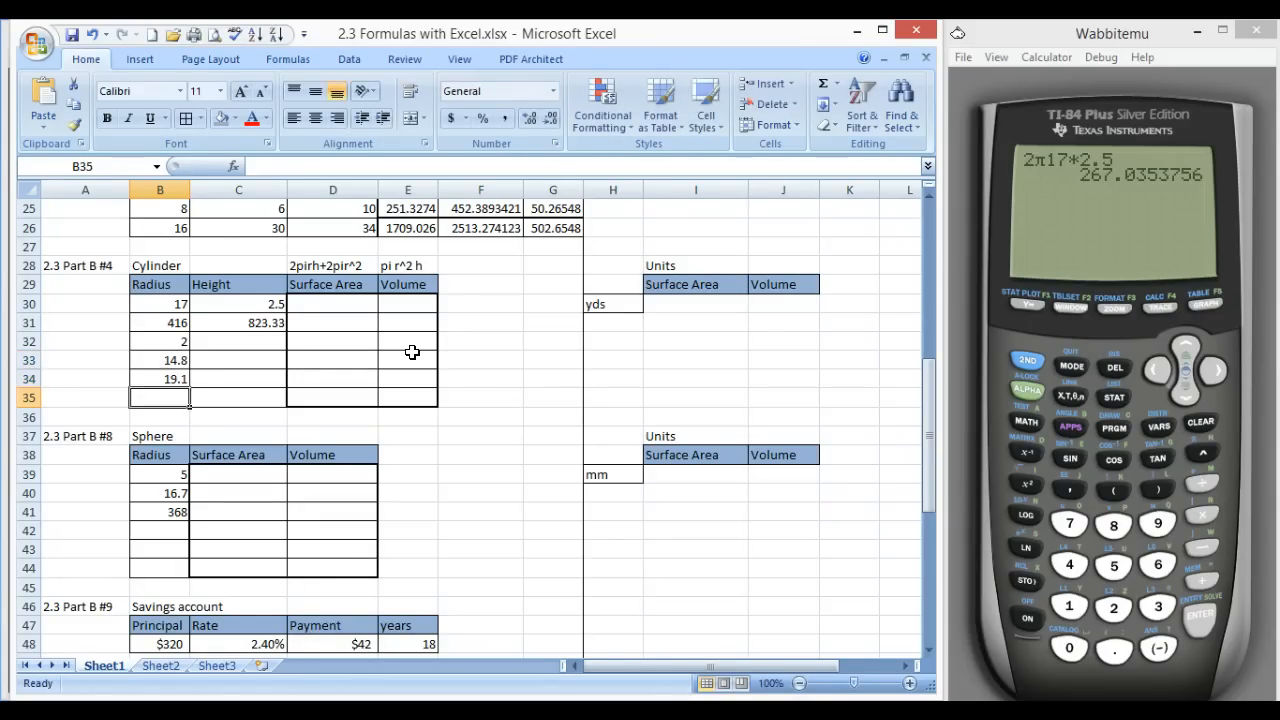
text(5)
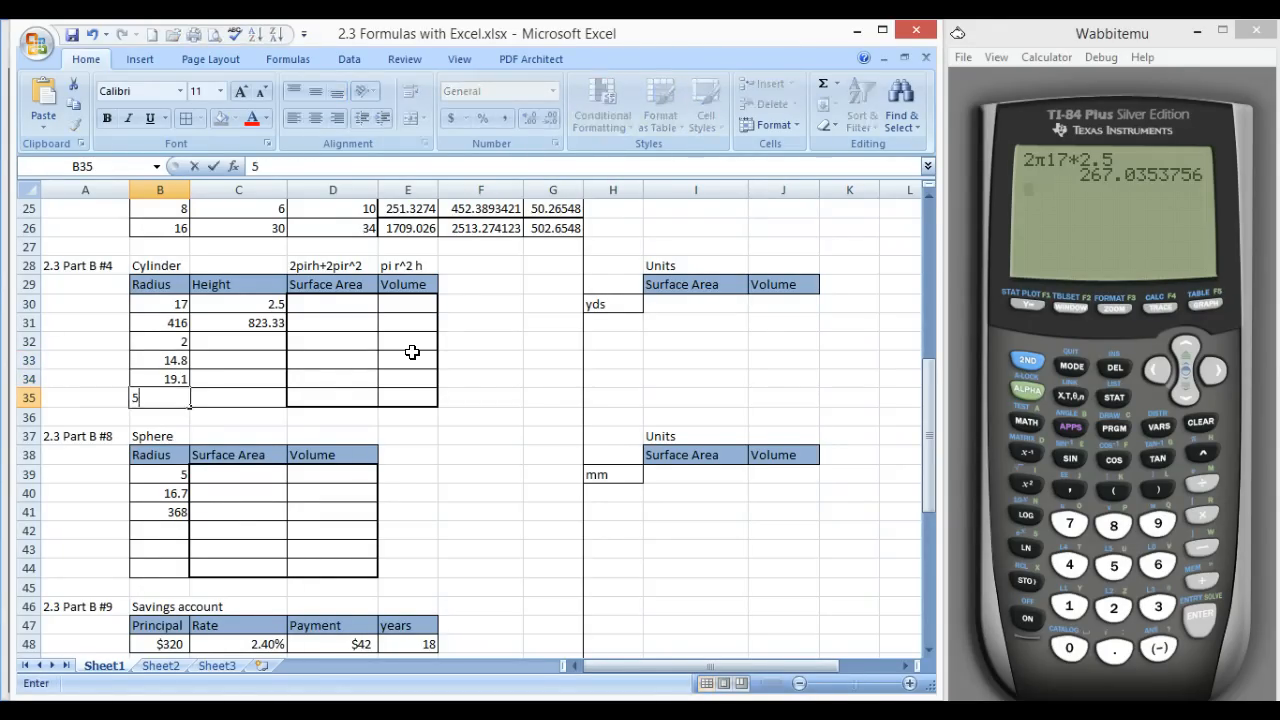
text(13)
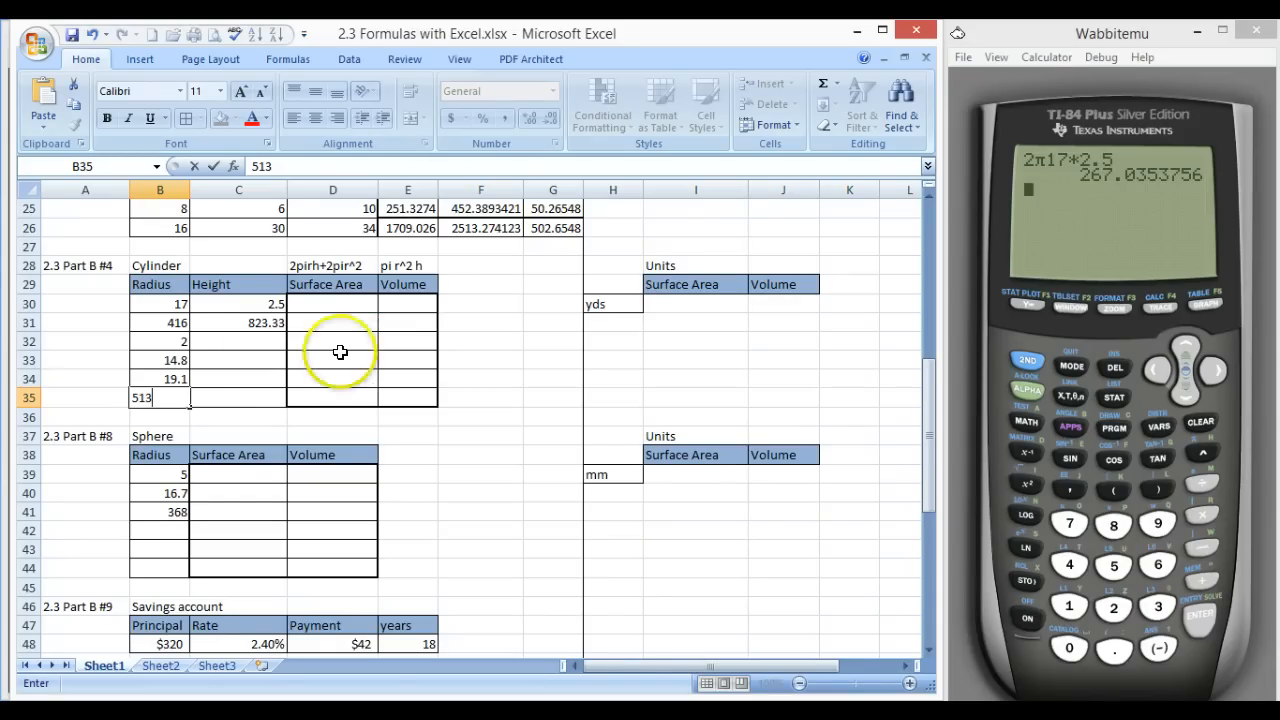
Fill the remaining cylinder height cells C32 to C35 with 1.3, 48, 59 and 671
click(252, 338)
text(1)
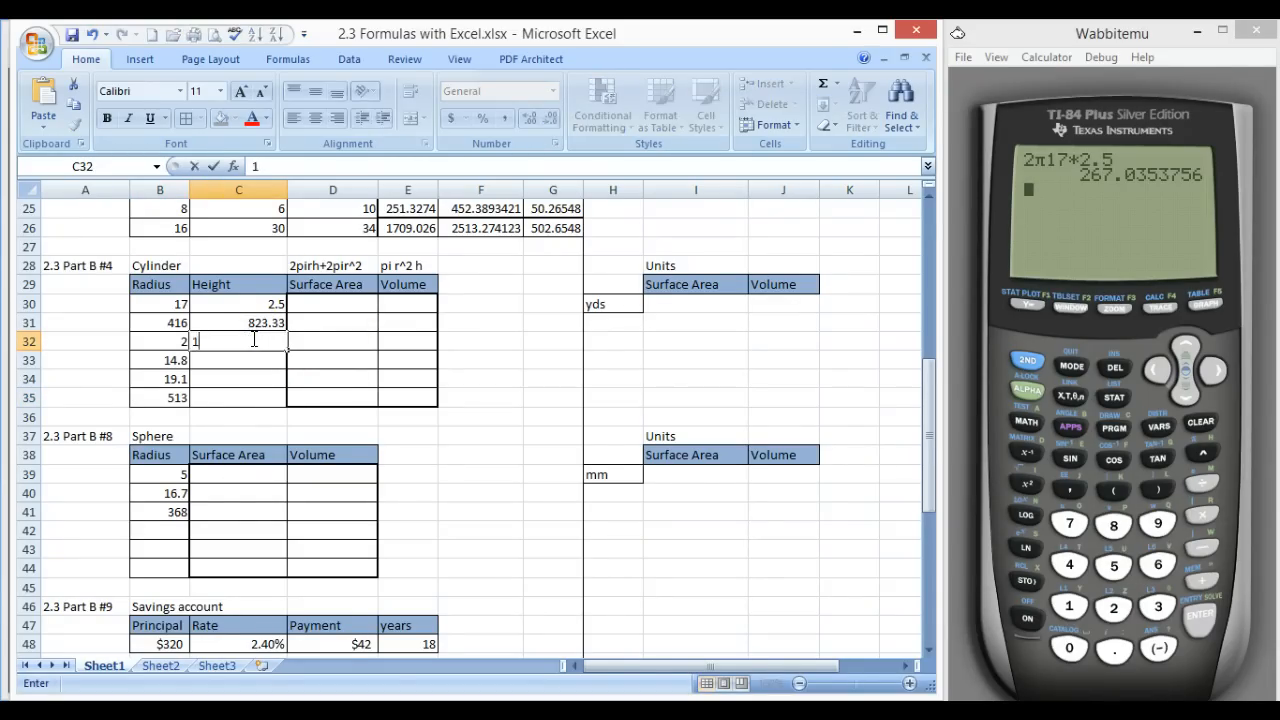
text(.3)
key(Return)
text(48)
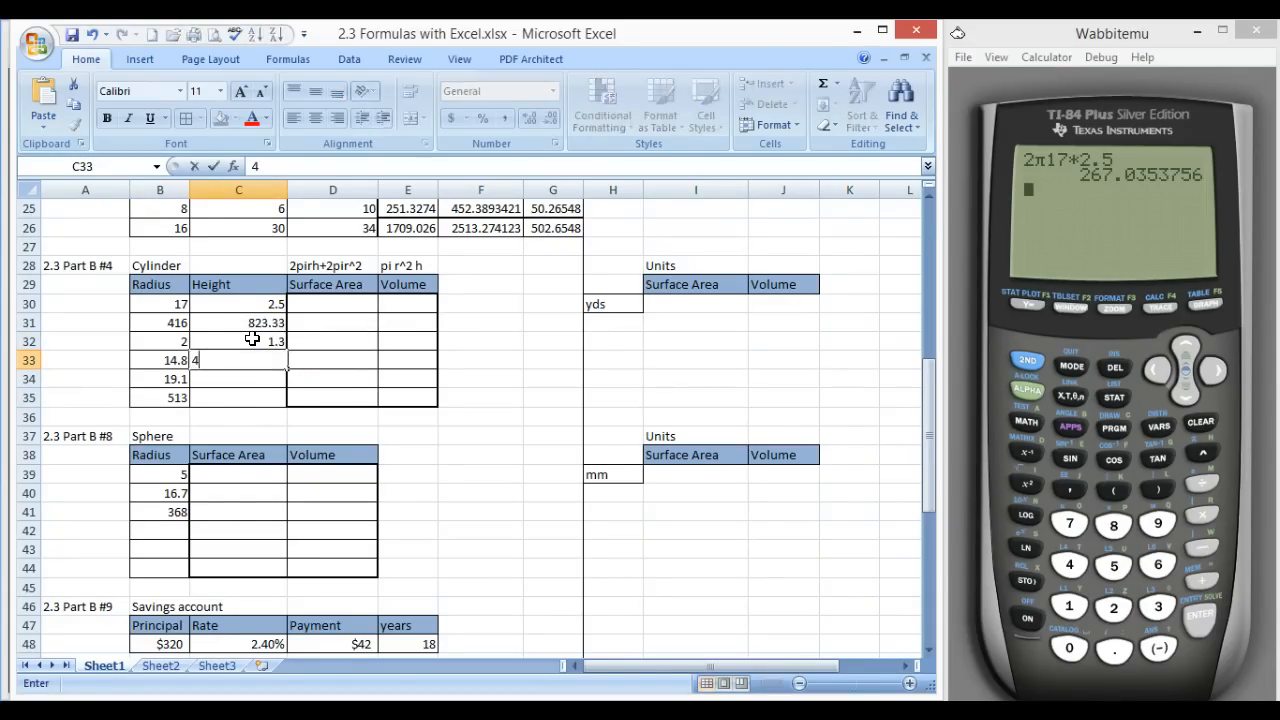
key(Return)
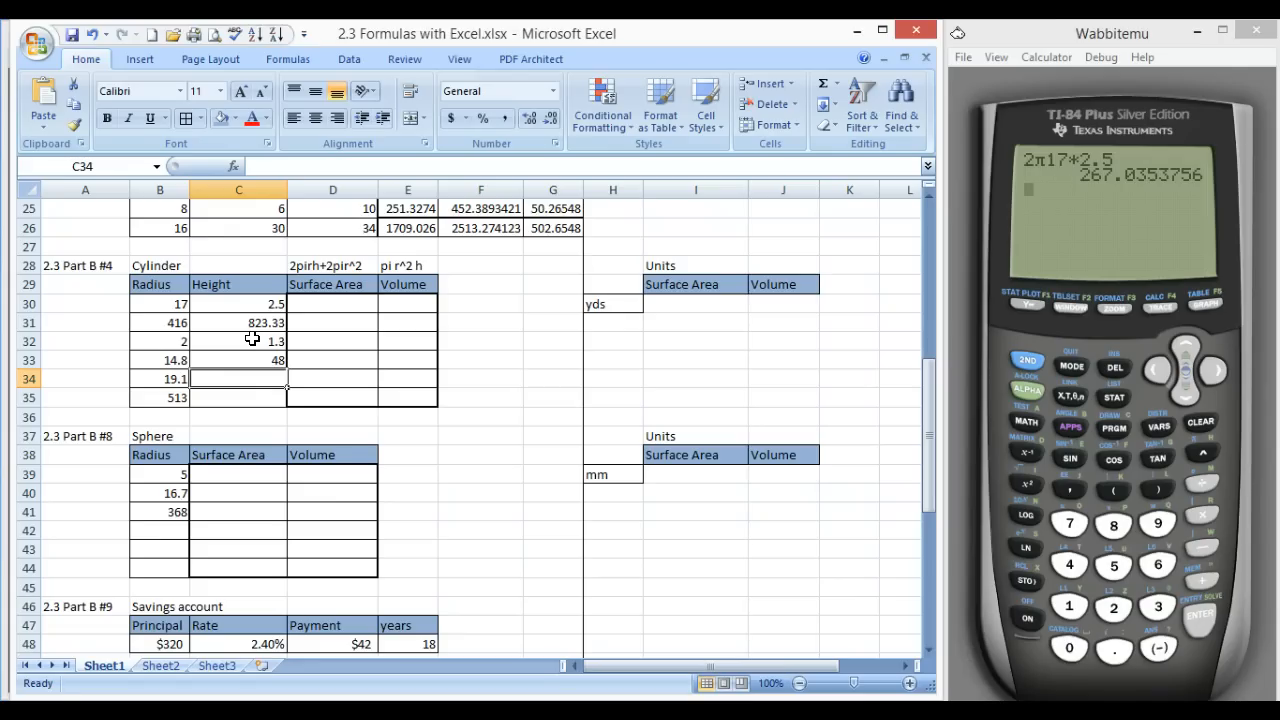
text(59)
key(Return)
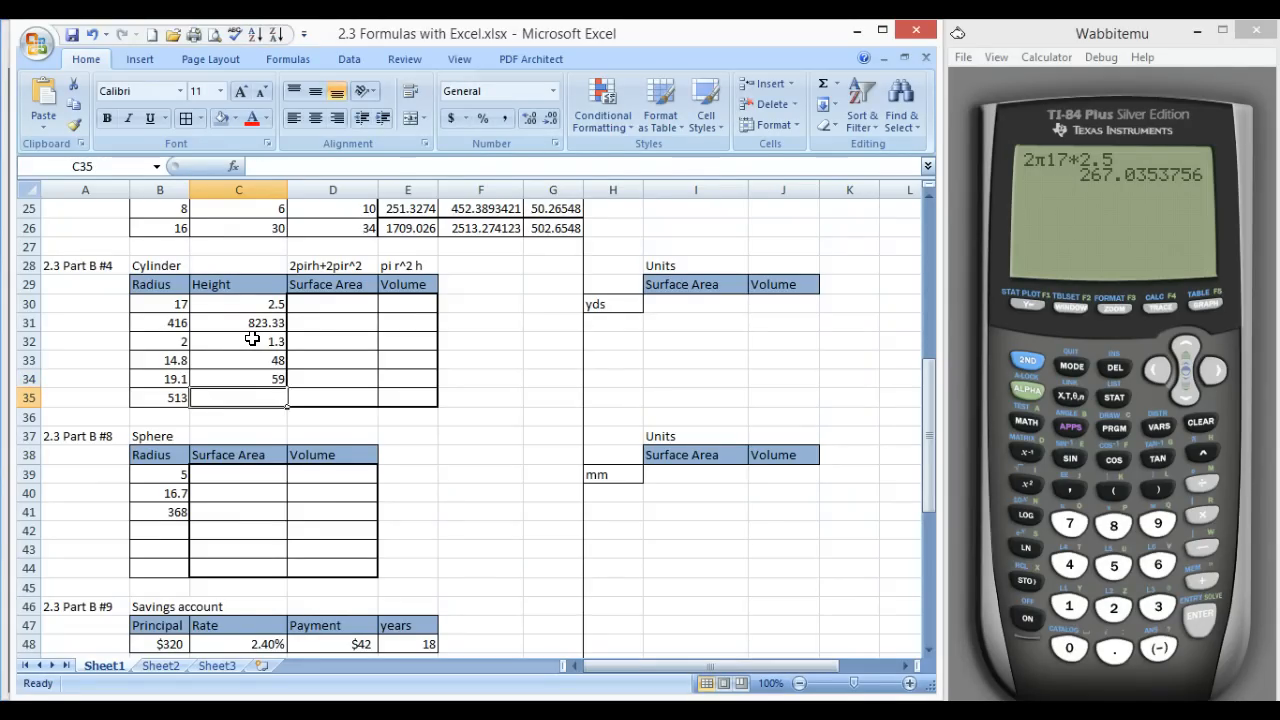
text(671)
key(Return)
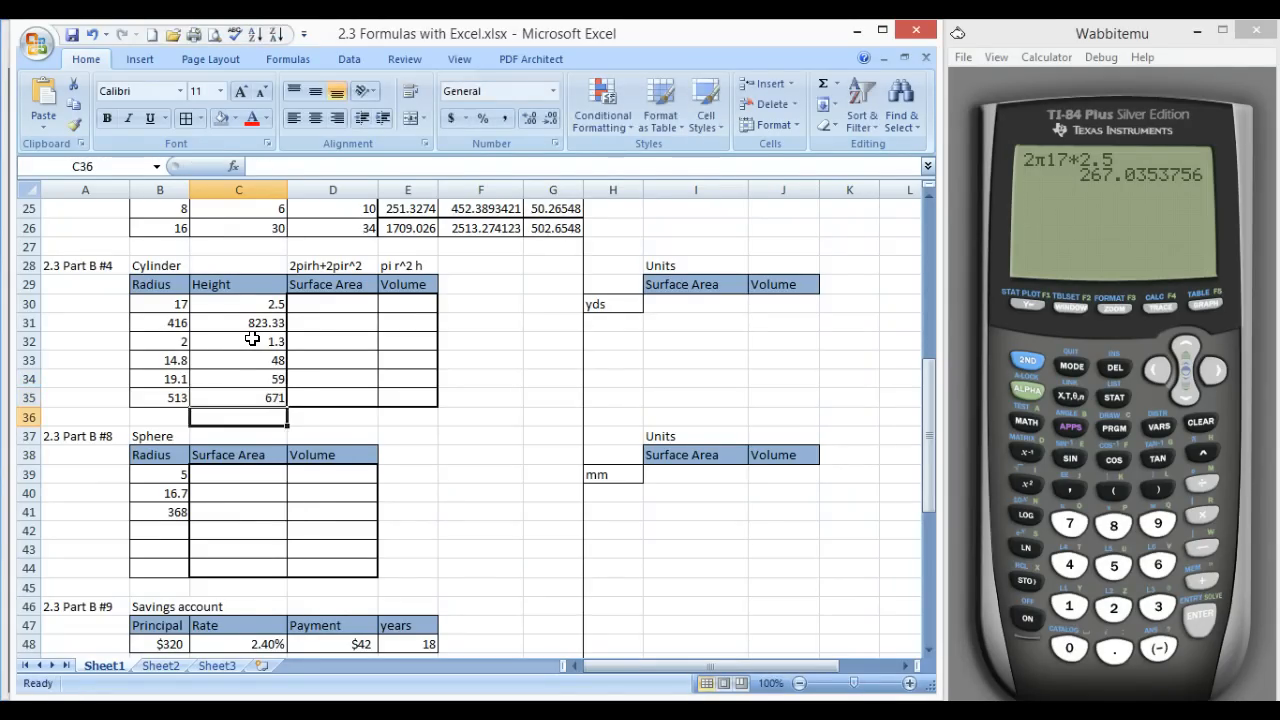
Fill the remaining sphere radius cells B42 to B44 with 416, 2 and 19.1
click(151, 527)
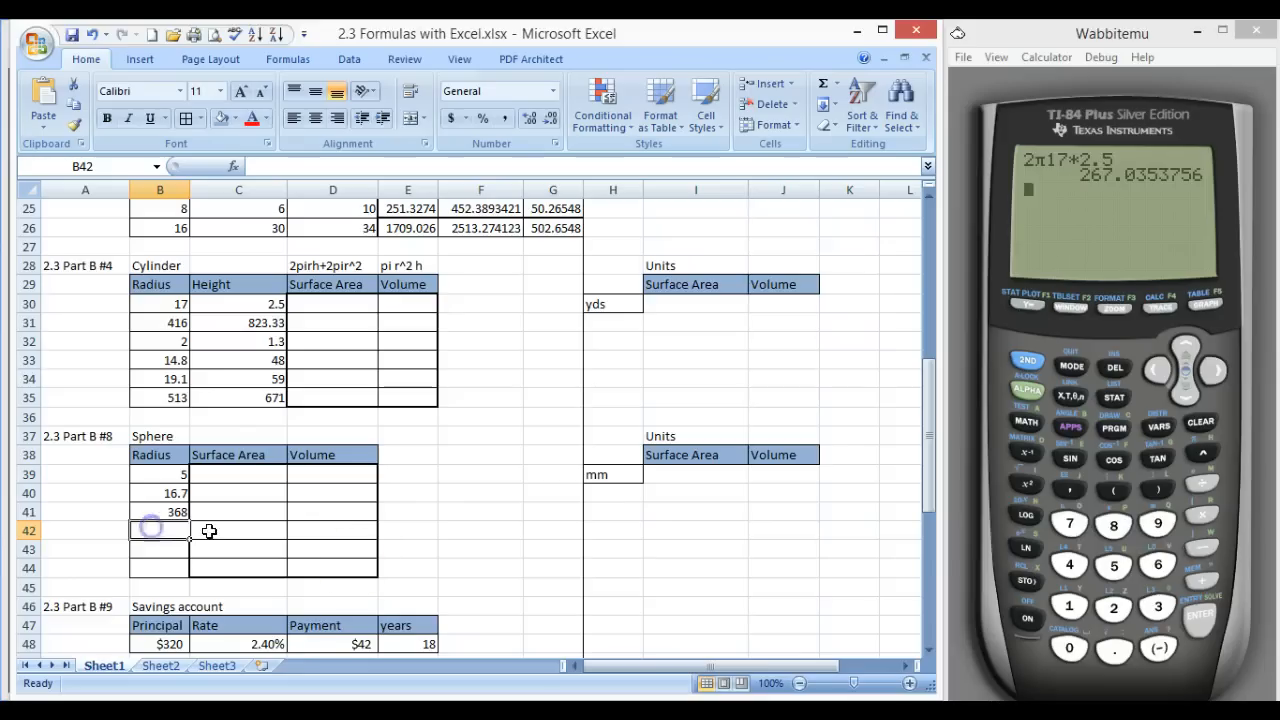
text(416)
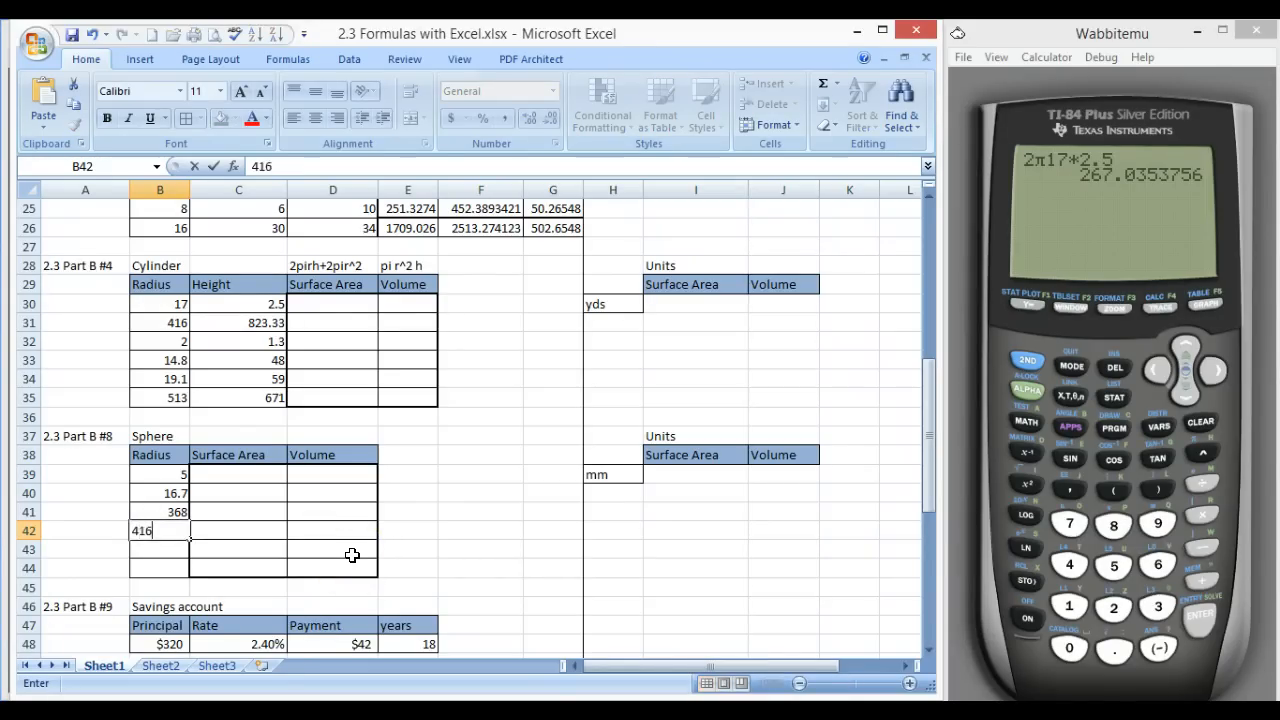
key(Return)
text(2)
key(Return)
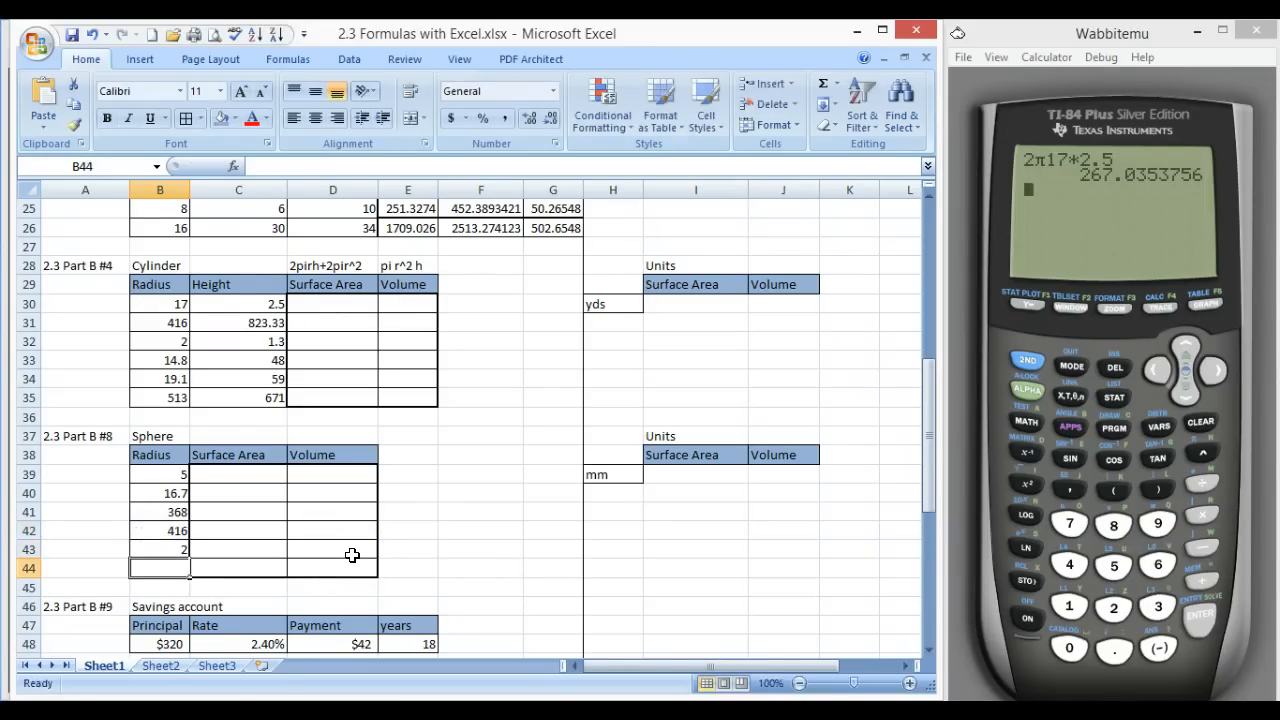
text(19.1)
key(Return)
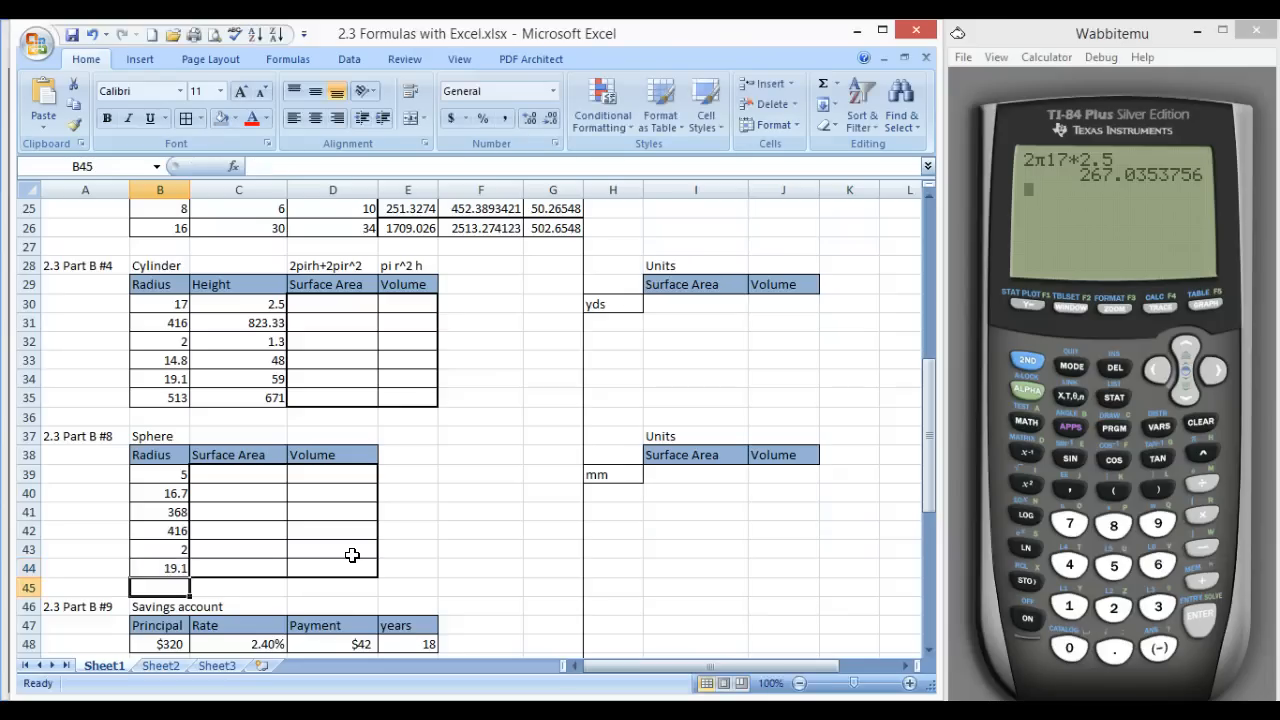
Enter the cylinder surface area formula =2*pi()*B30*C30+2*pi()*B30^2 in cell D30
click(342, 310)
text(=)
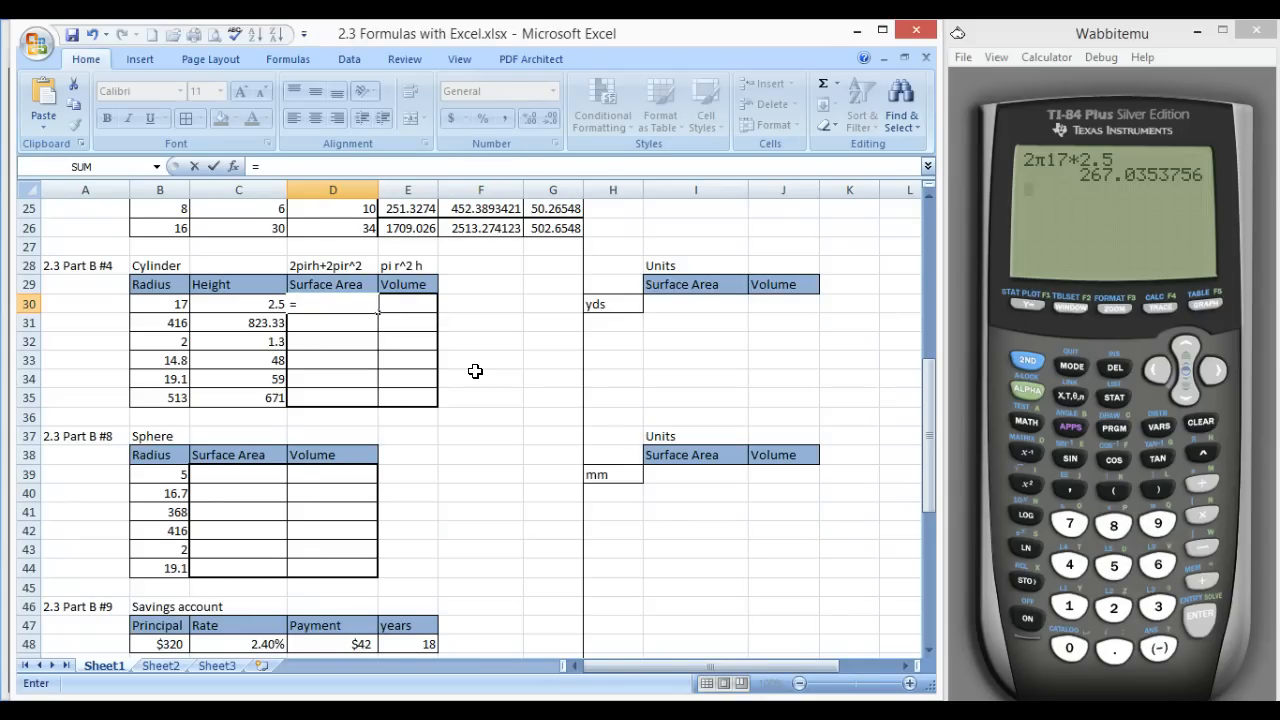
text(2*pi()*)
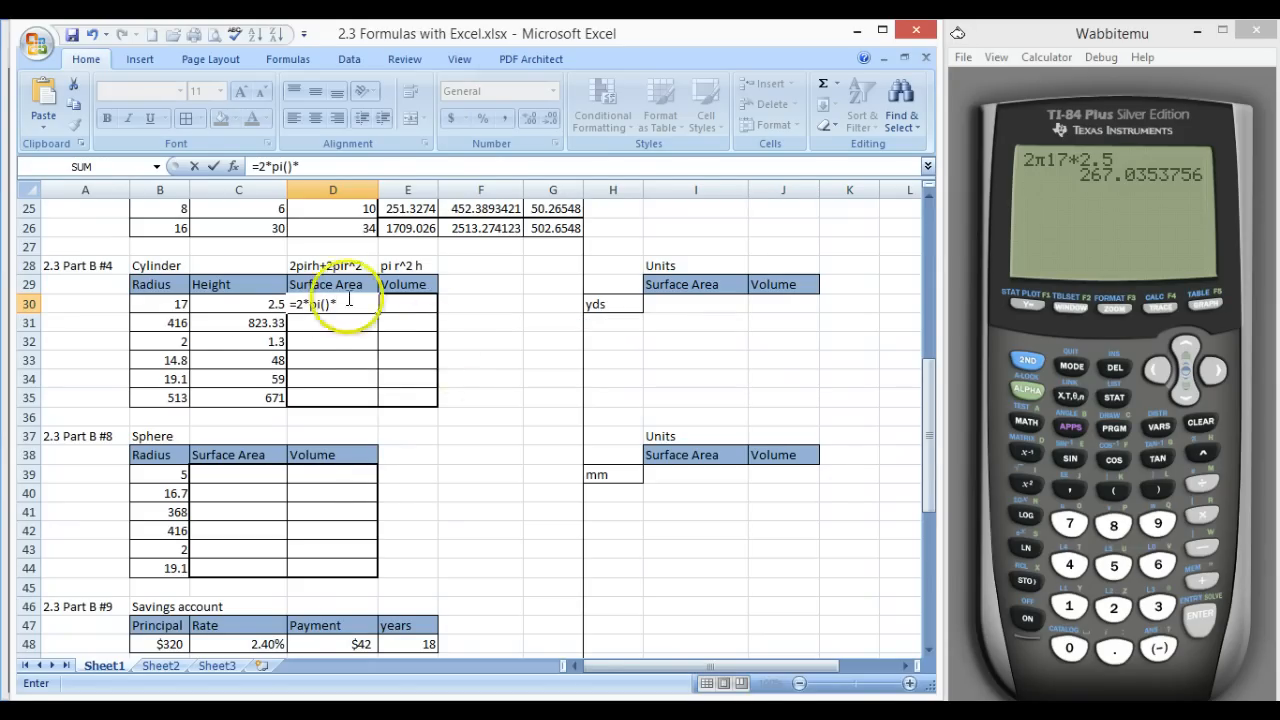
click(162, 305)
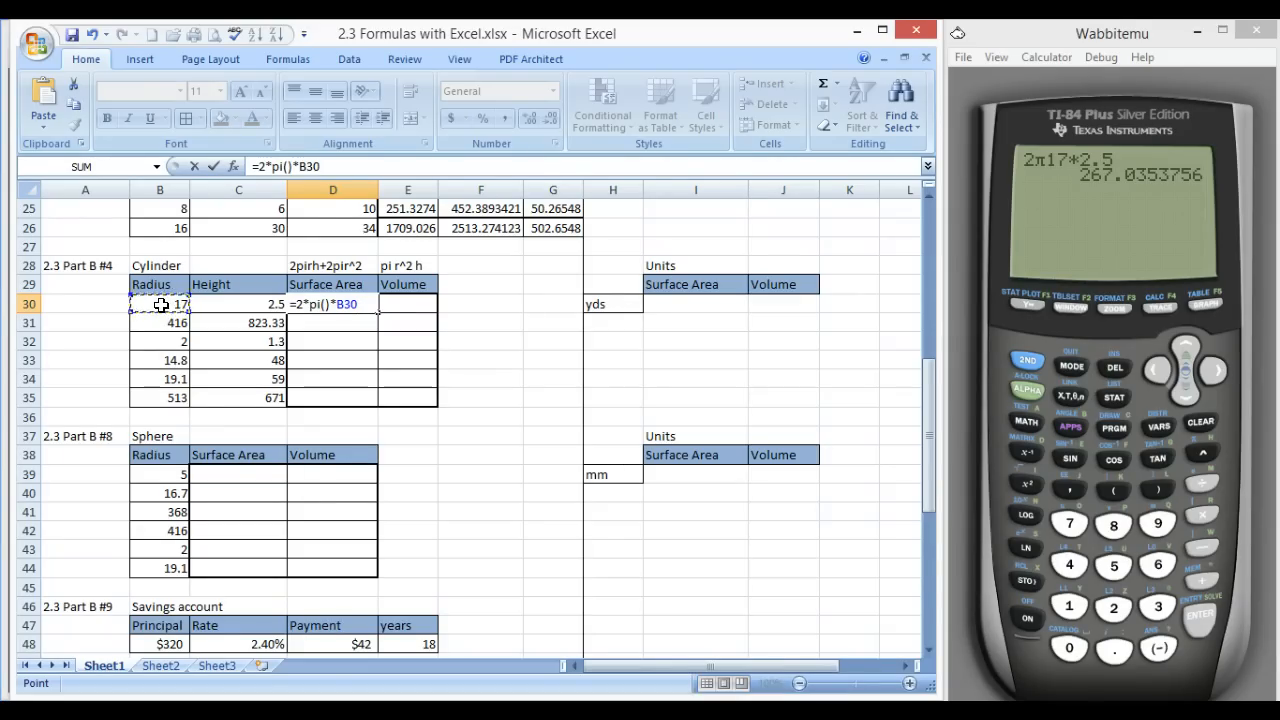
text(*)
click(238, 304)
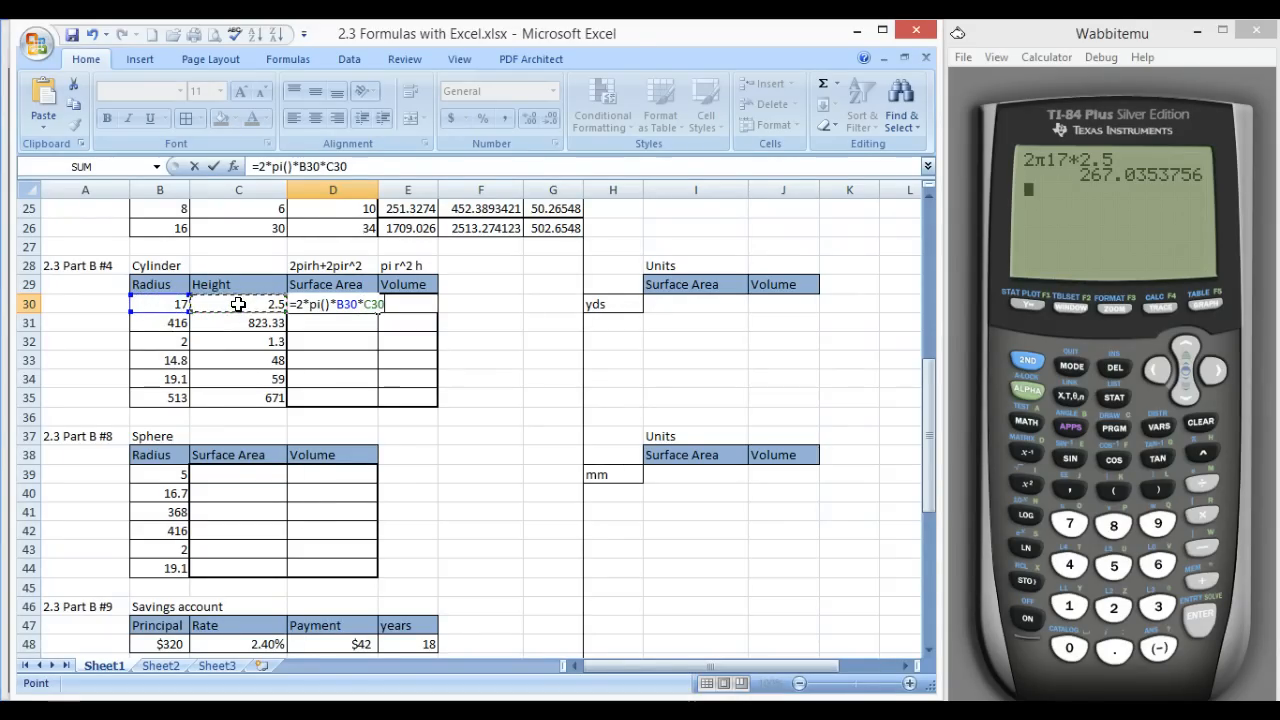
text(+2*)
text(pi())
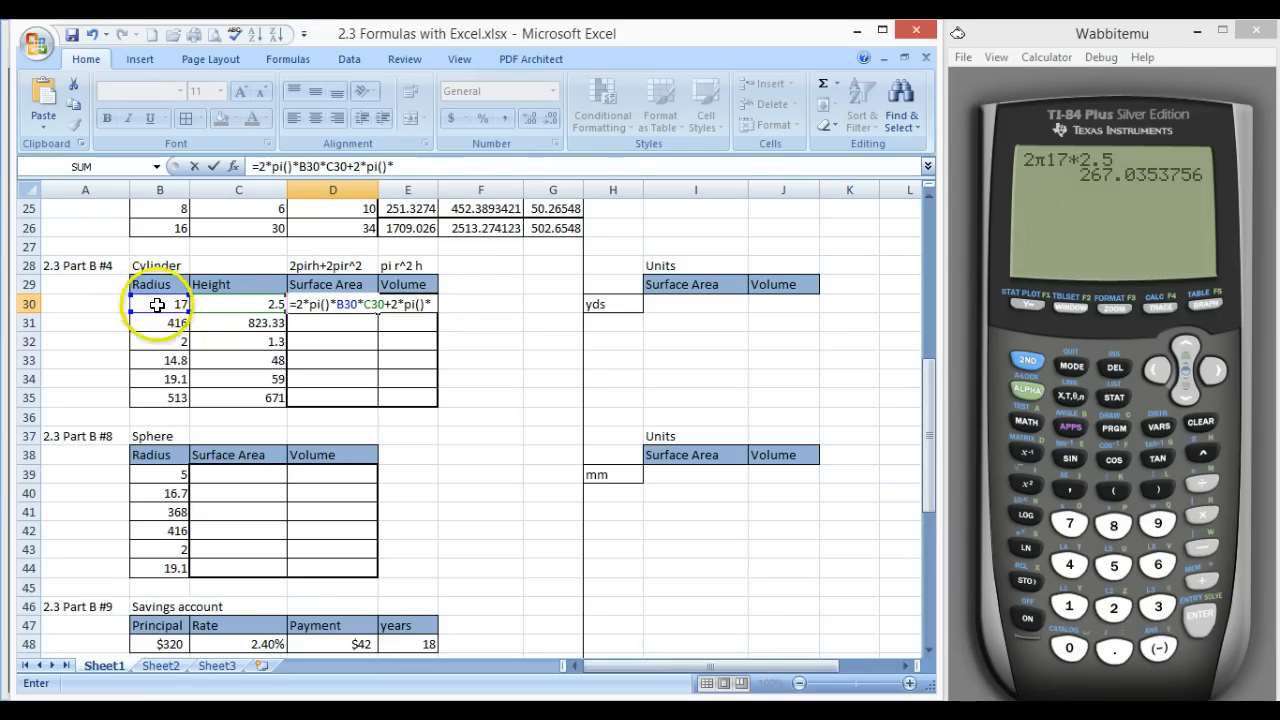
text(*)
click(158, 305)
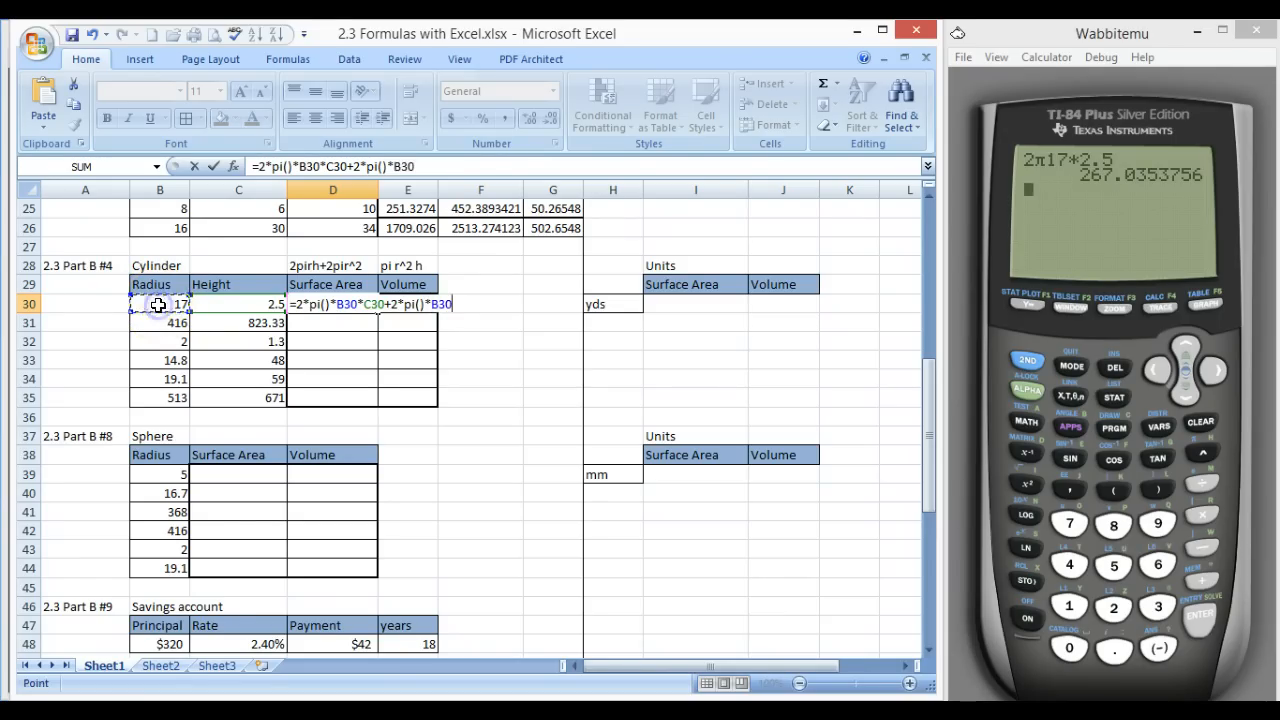
text(^2)
key(Return)
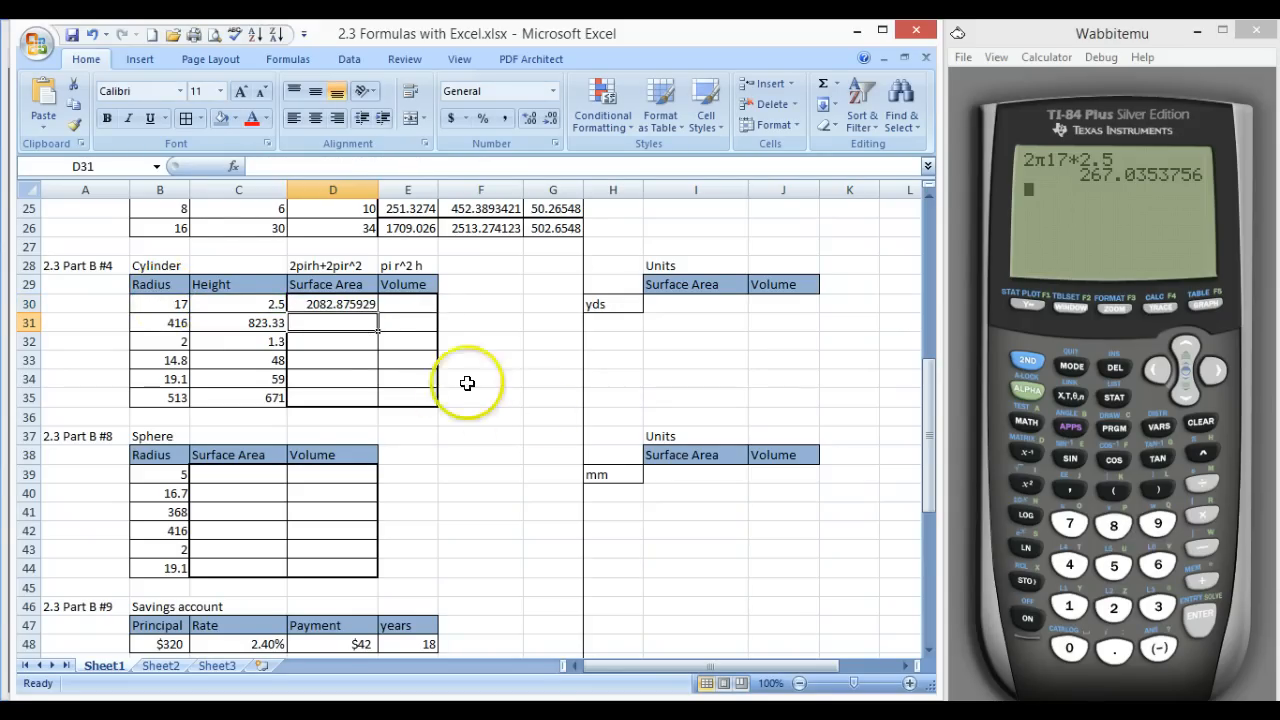
Enter the cylinder volume formula =pi()*B30^2*C30 in cell E30
click(416, 304)
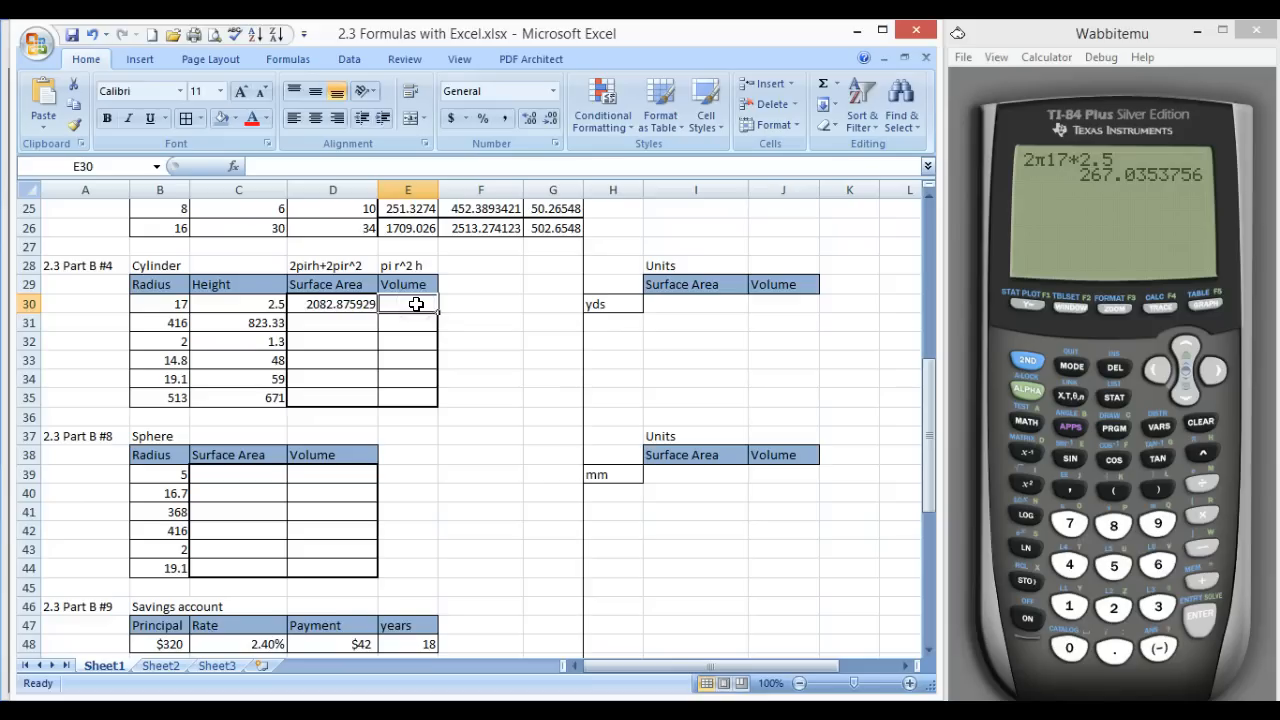
text(=)
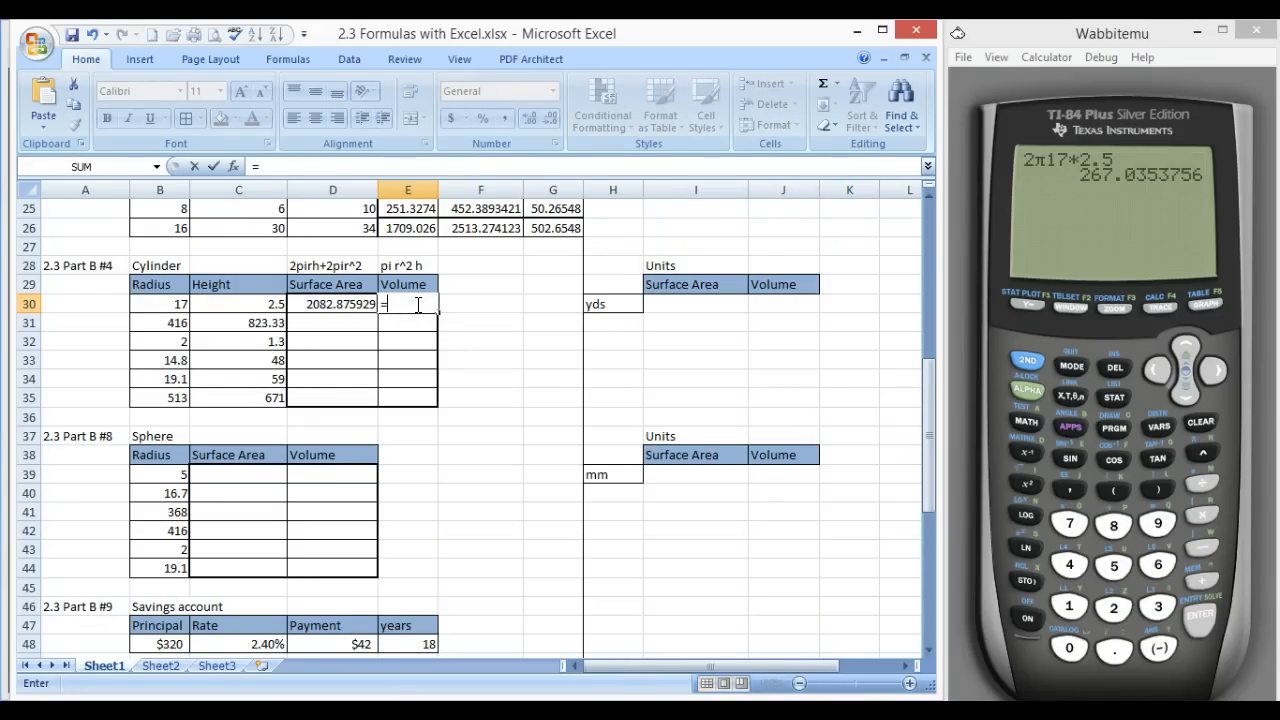
text(pi()*)
click(157, 306)
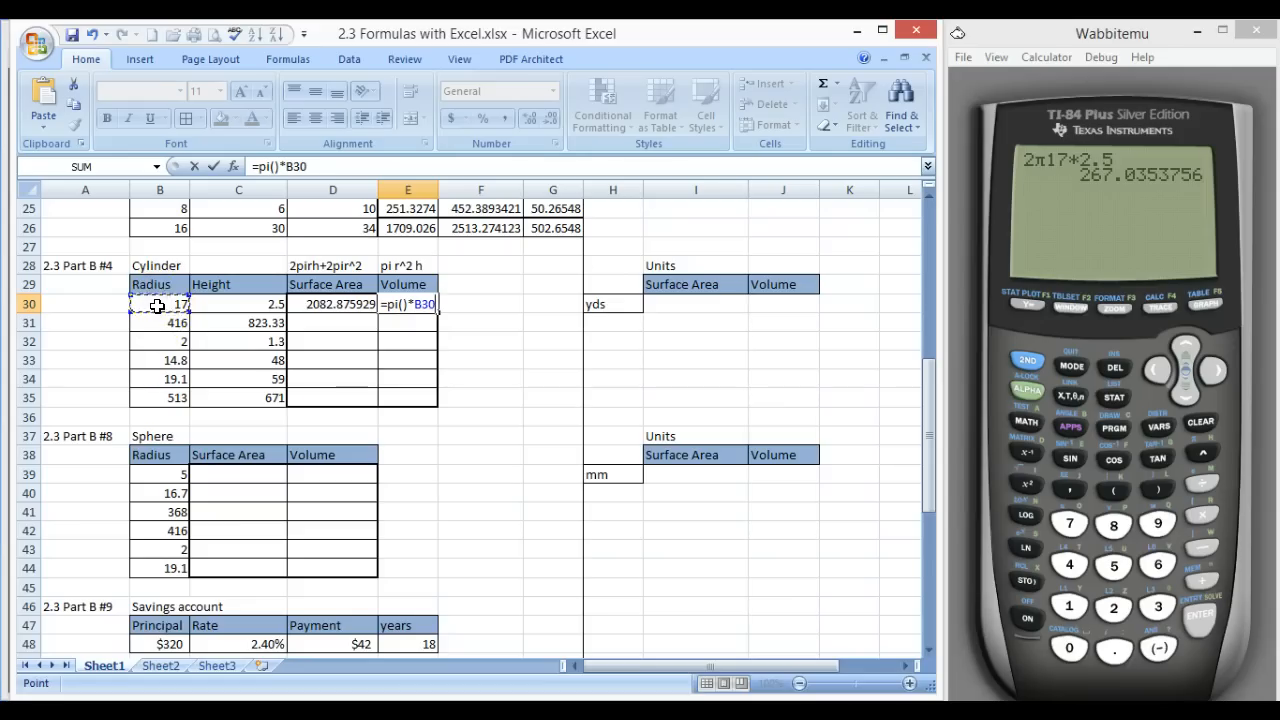
text(^2*)
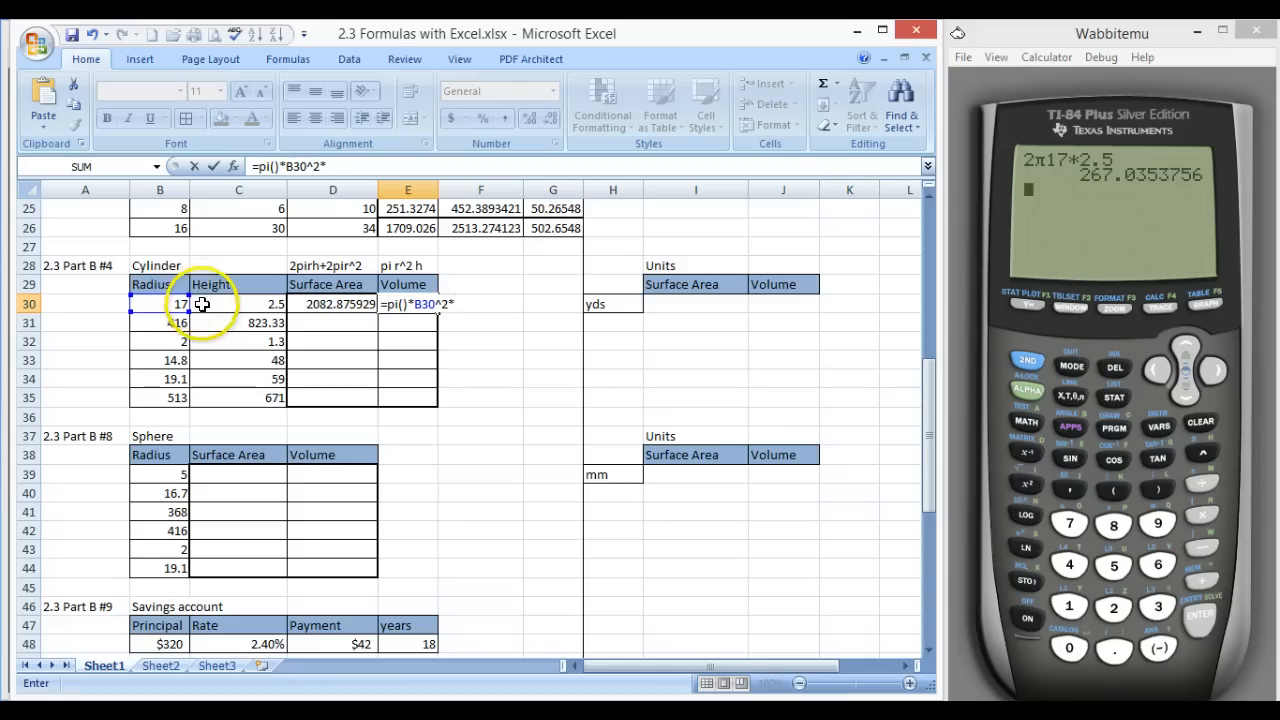
click(203, 304)
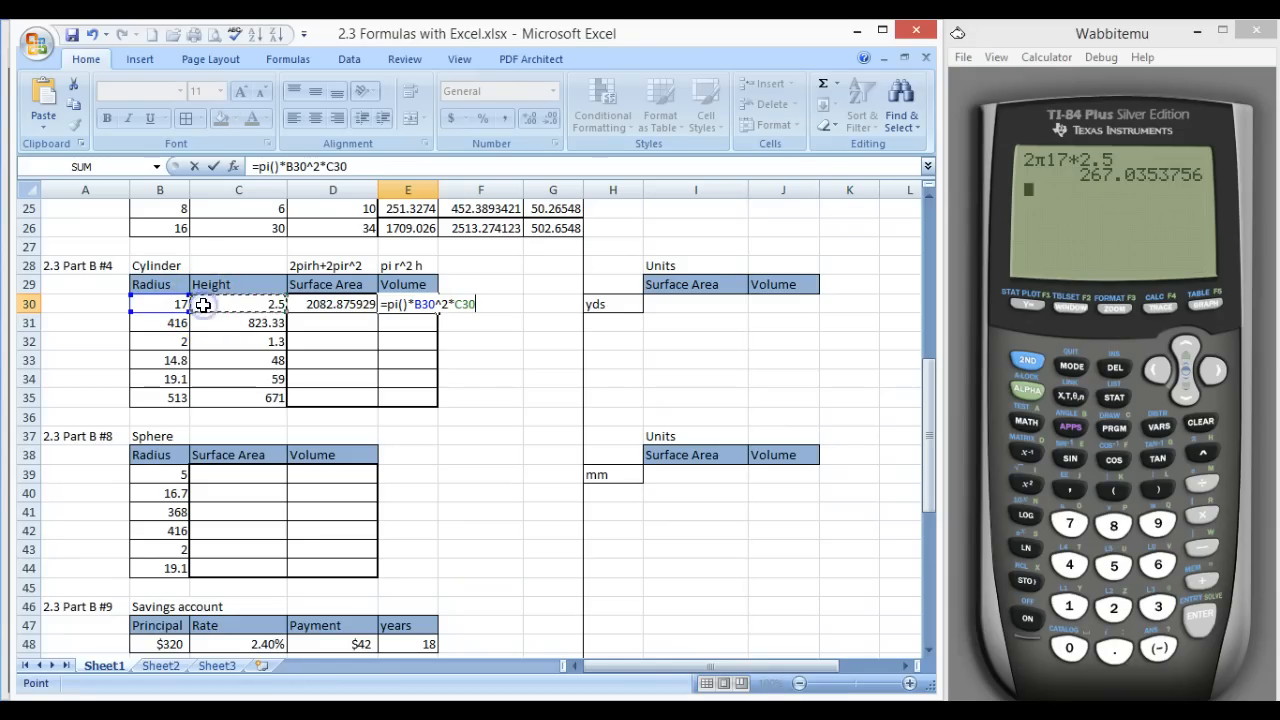
key(Return)
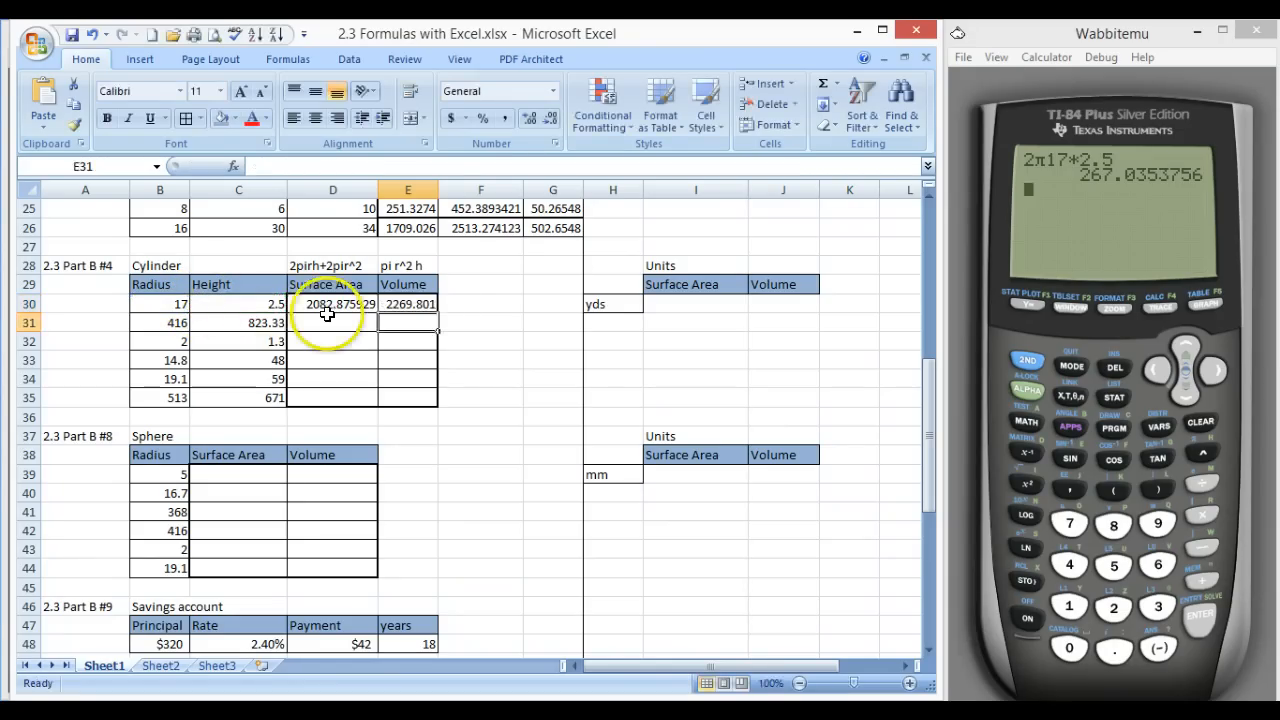
Fill the cylinder surface area and volume formulas from D30:E30 down to row 35
drag(333, 298, 410, 296)
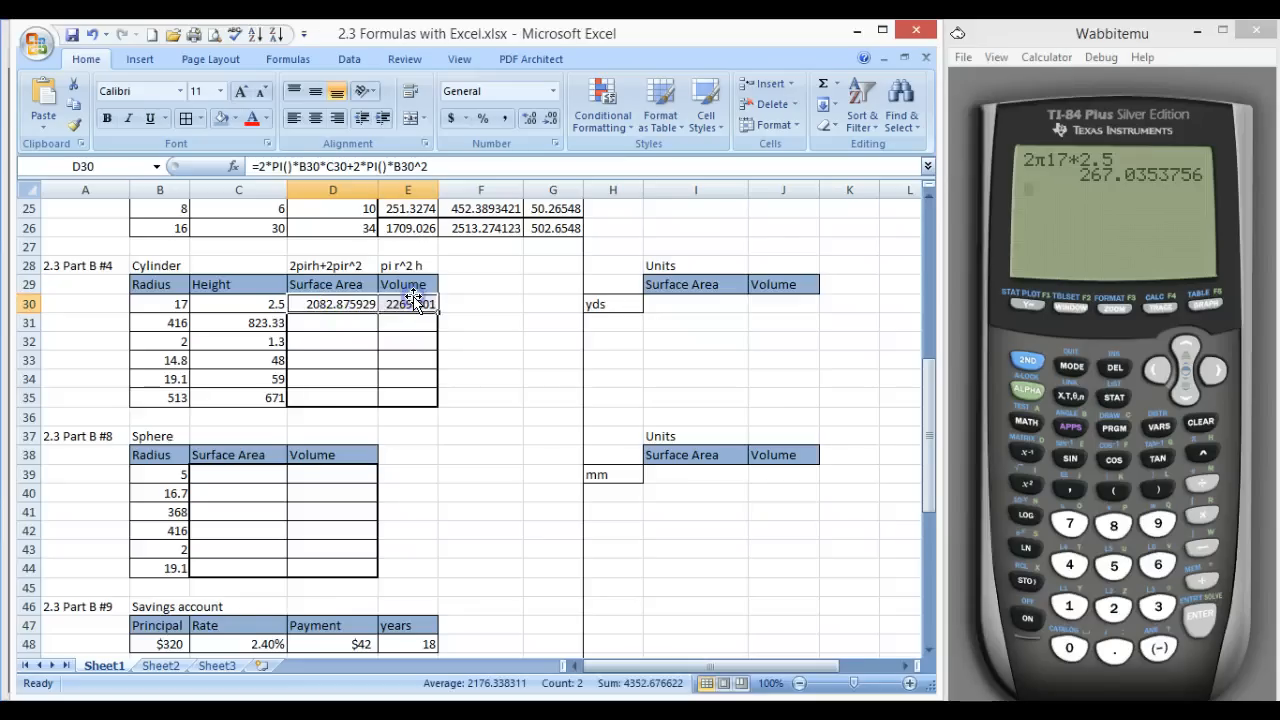
click(324, 303)
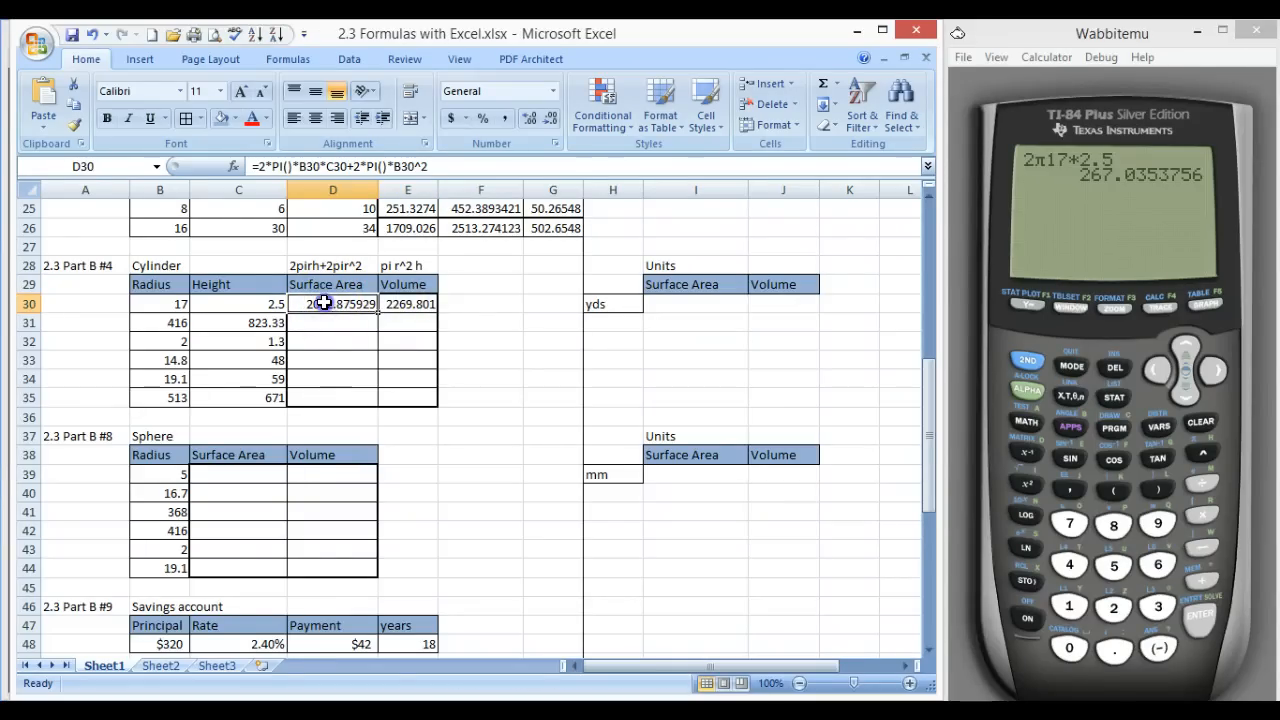
drag(324, 303, 405, 300)
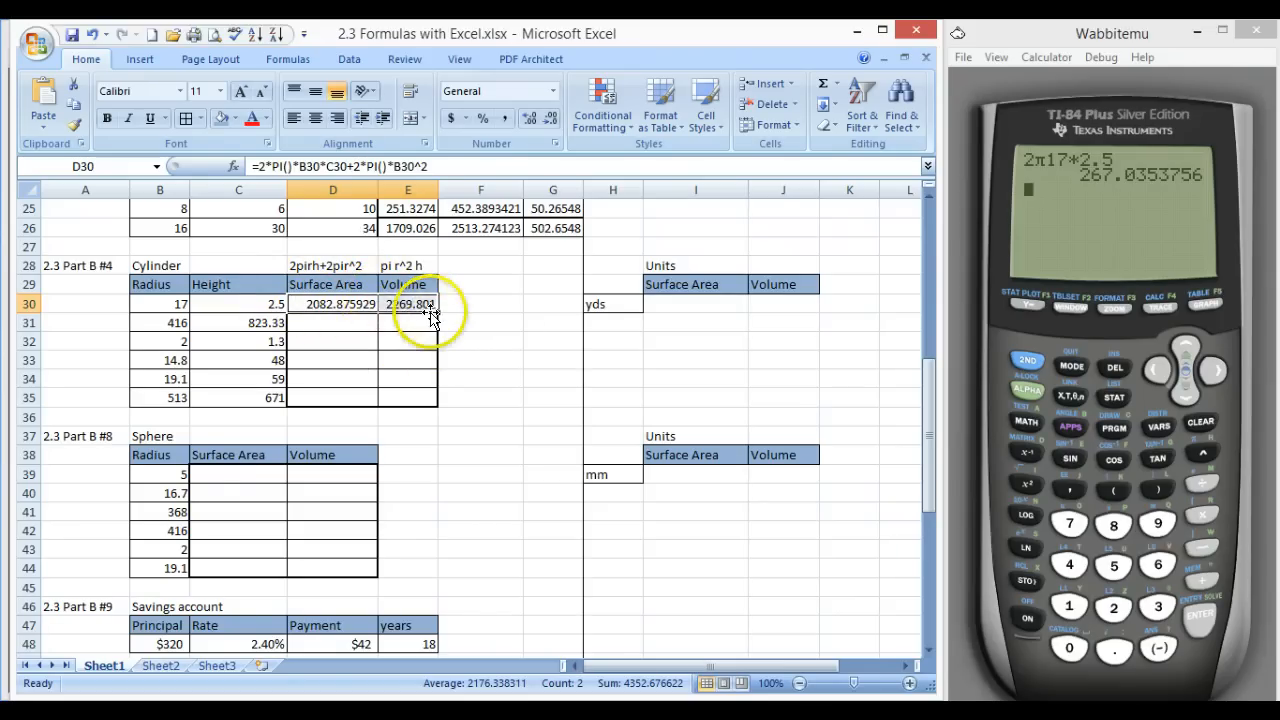
drag(437, 311, 437, 400)
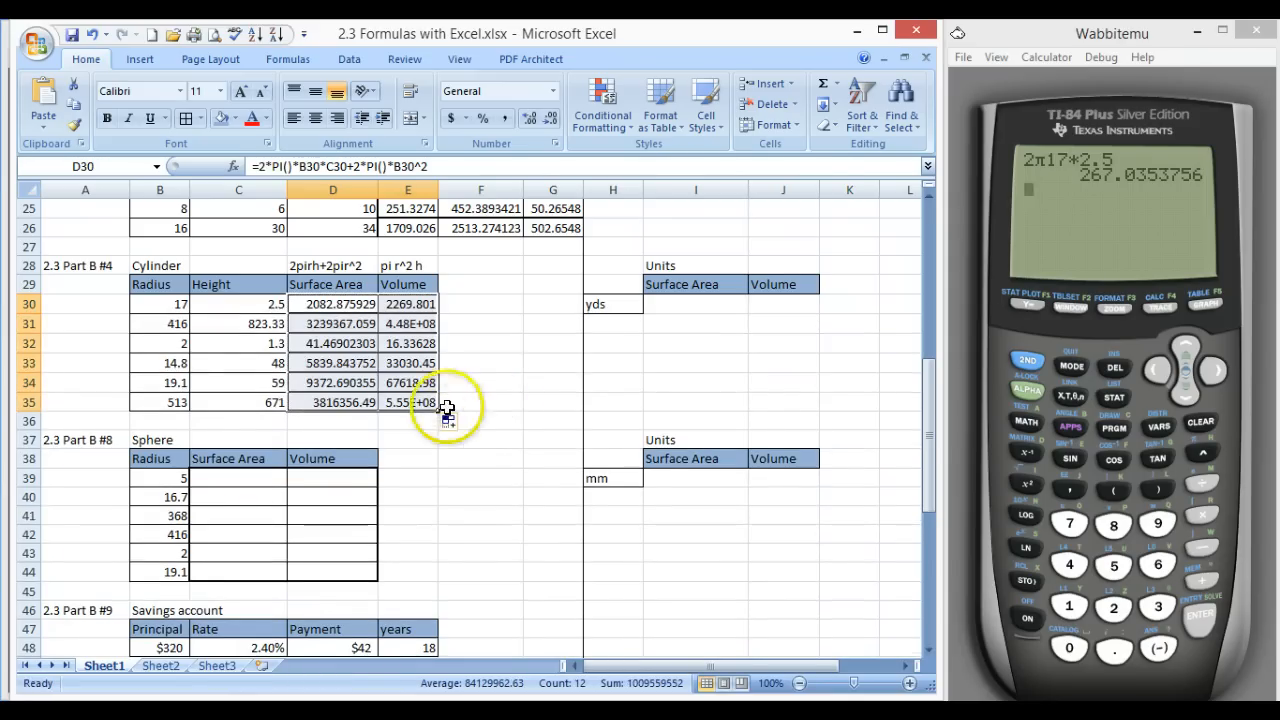
Widen column E so the large cylinder volumes fit without scientific notation
click(410, 404)
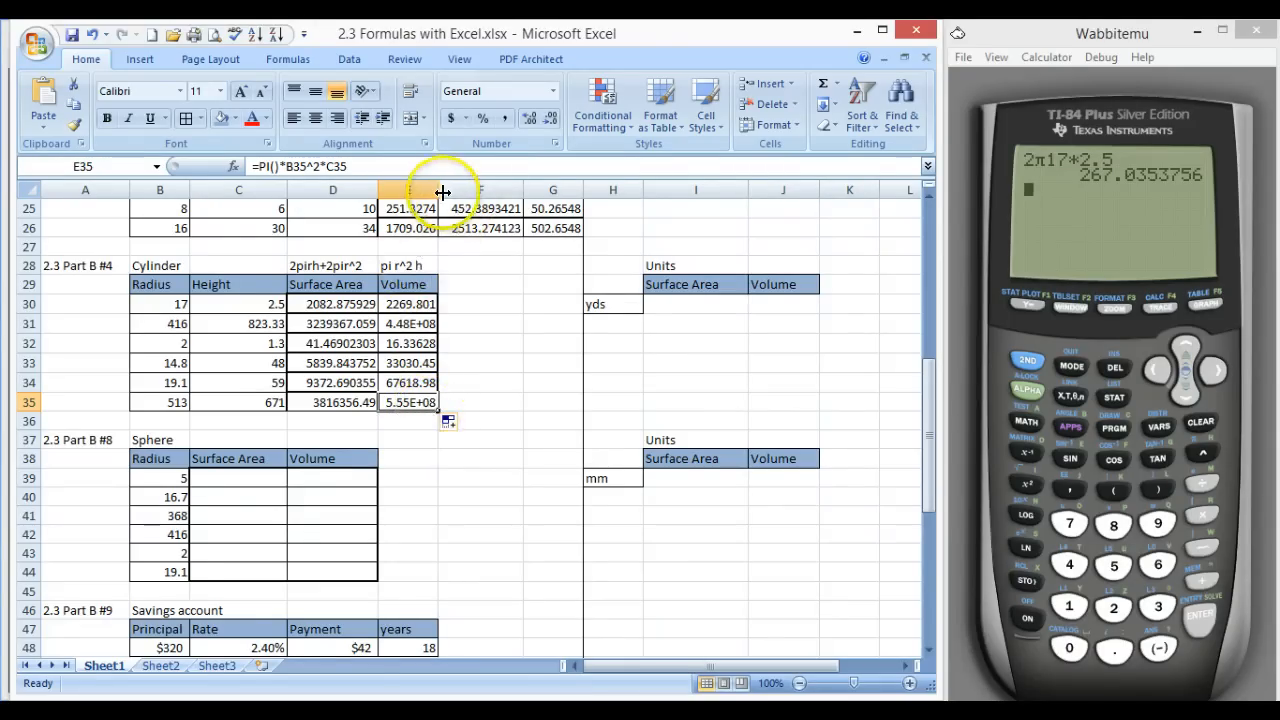
drag(437, 189, 460, 190)
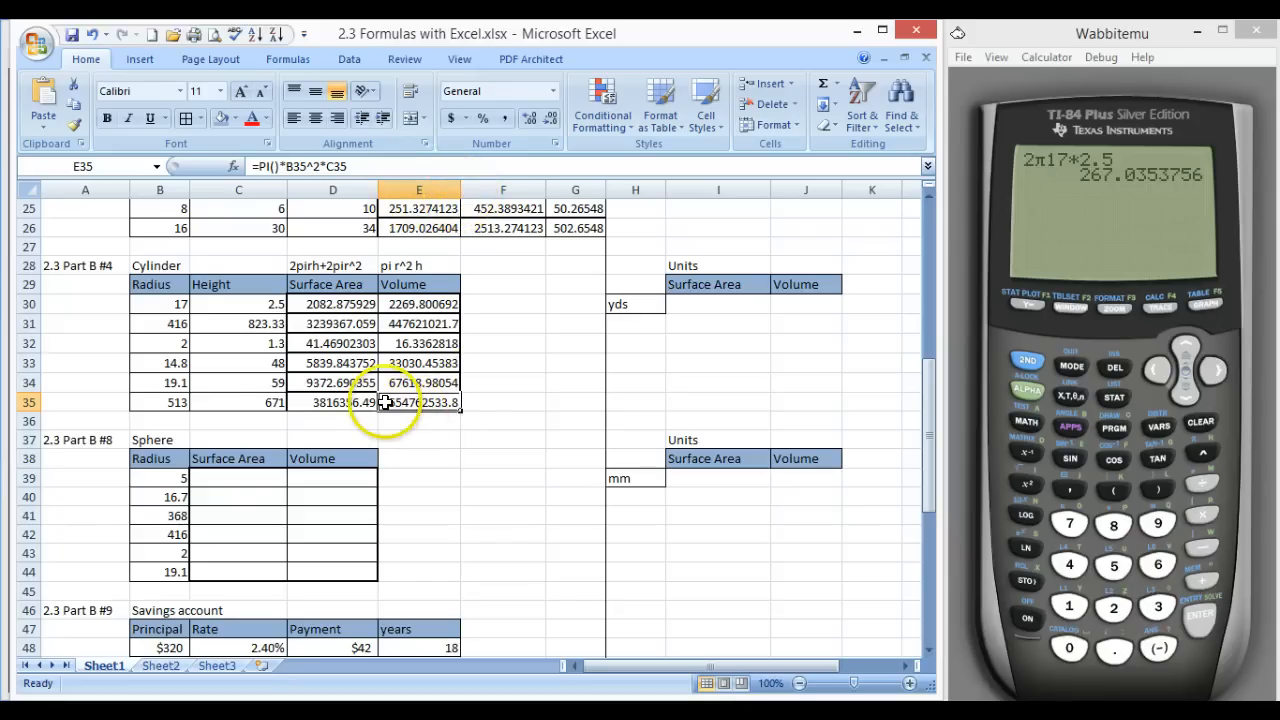
drag(160, 402, 237, 403)
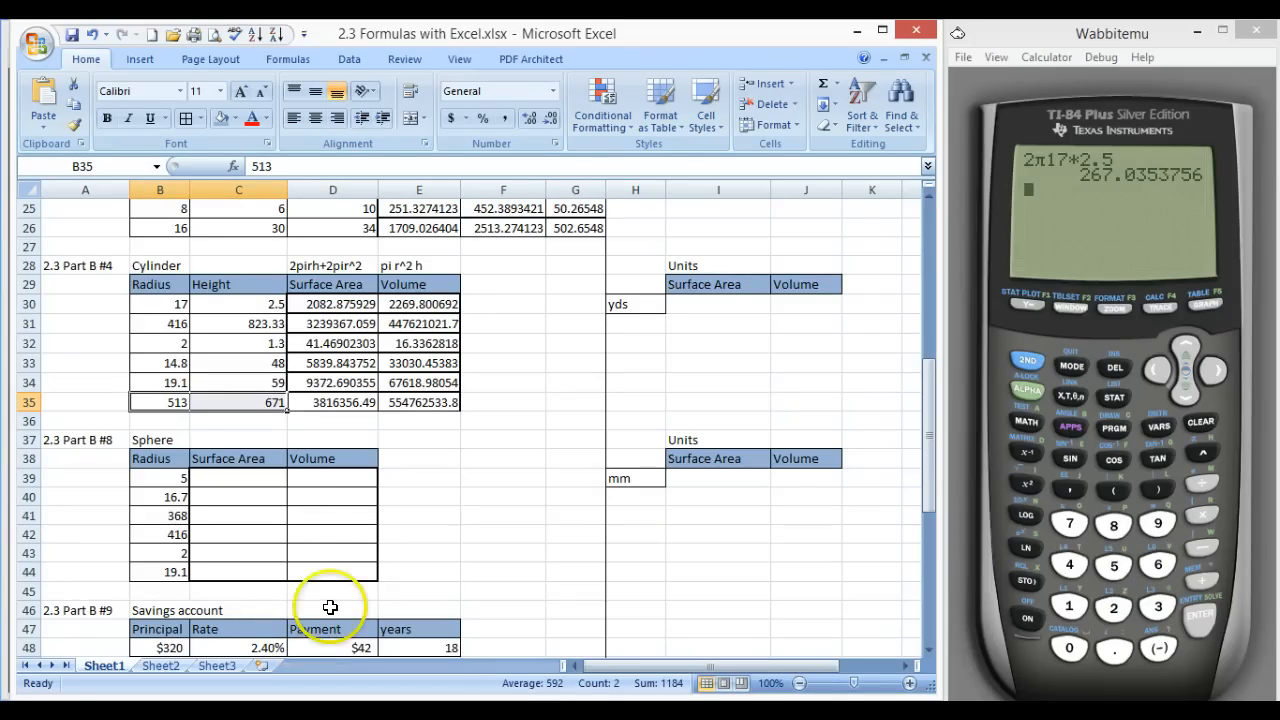
Look up the sphere formulas in the Adobe Reader formula sheet and note 4pi r^2 in Excel cell C37 above Surface Area
scroll(358, 517, down, 1)
scroll(358, 517, down, 2)
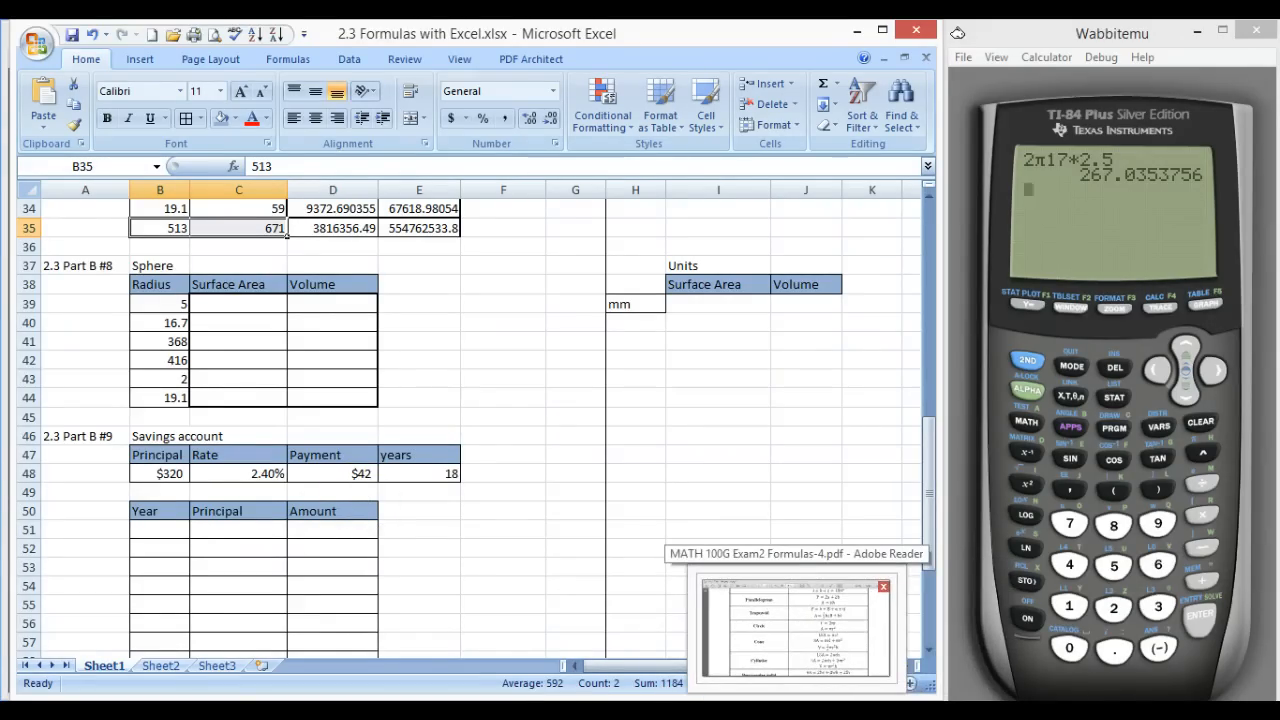
click(797, 712)
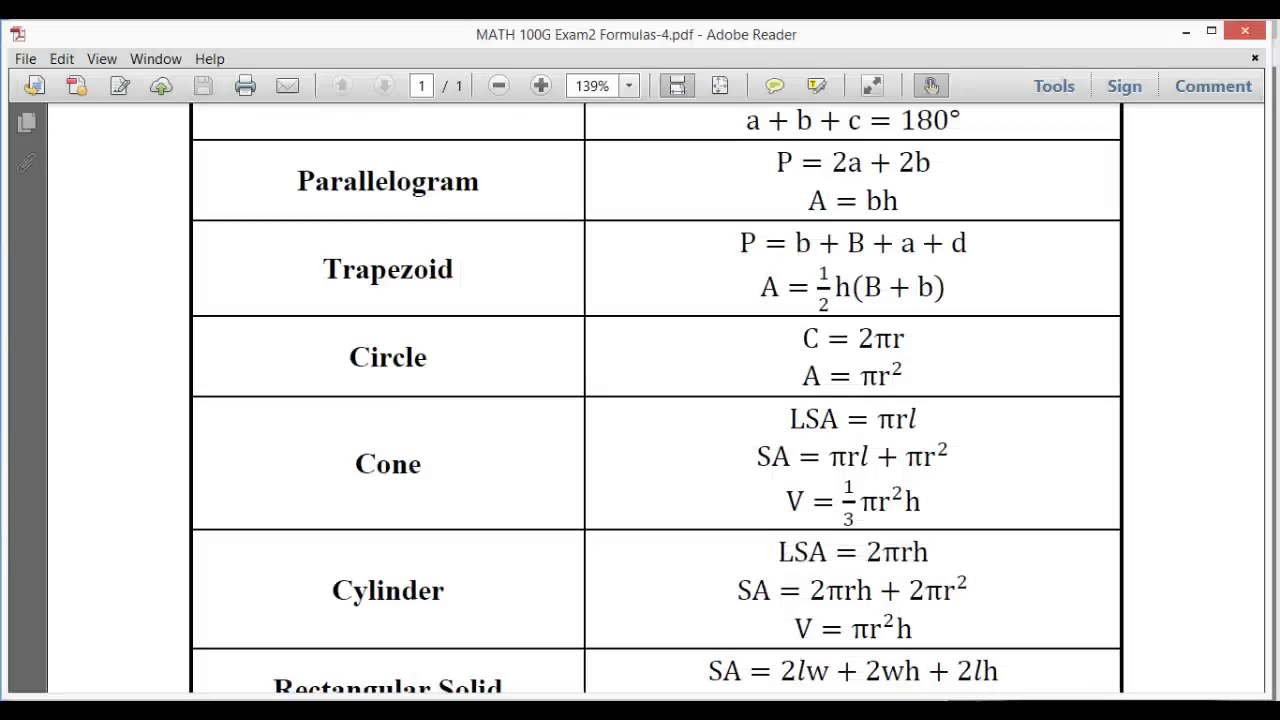
scroll(749, 560, down, 5)
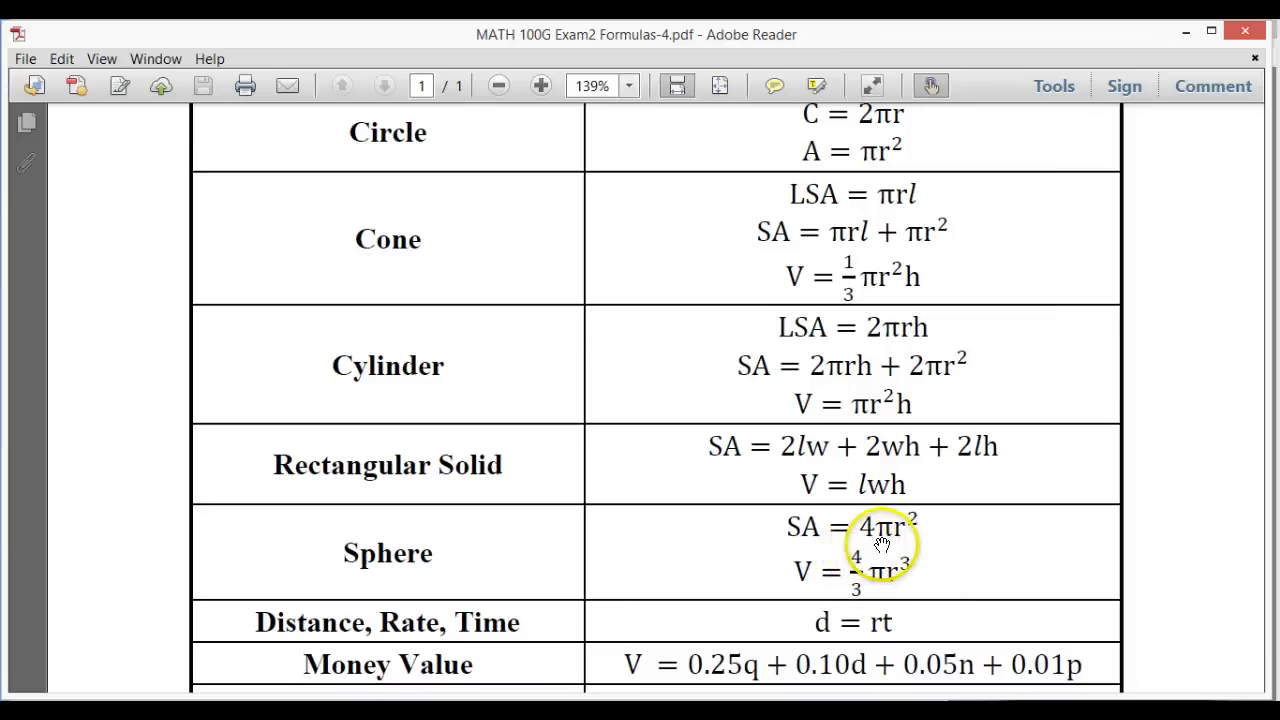
mouse_move(689, 712)
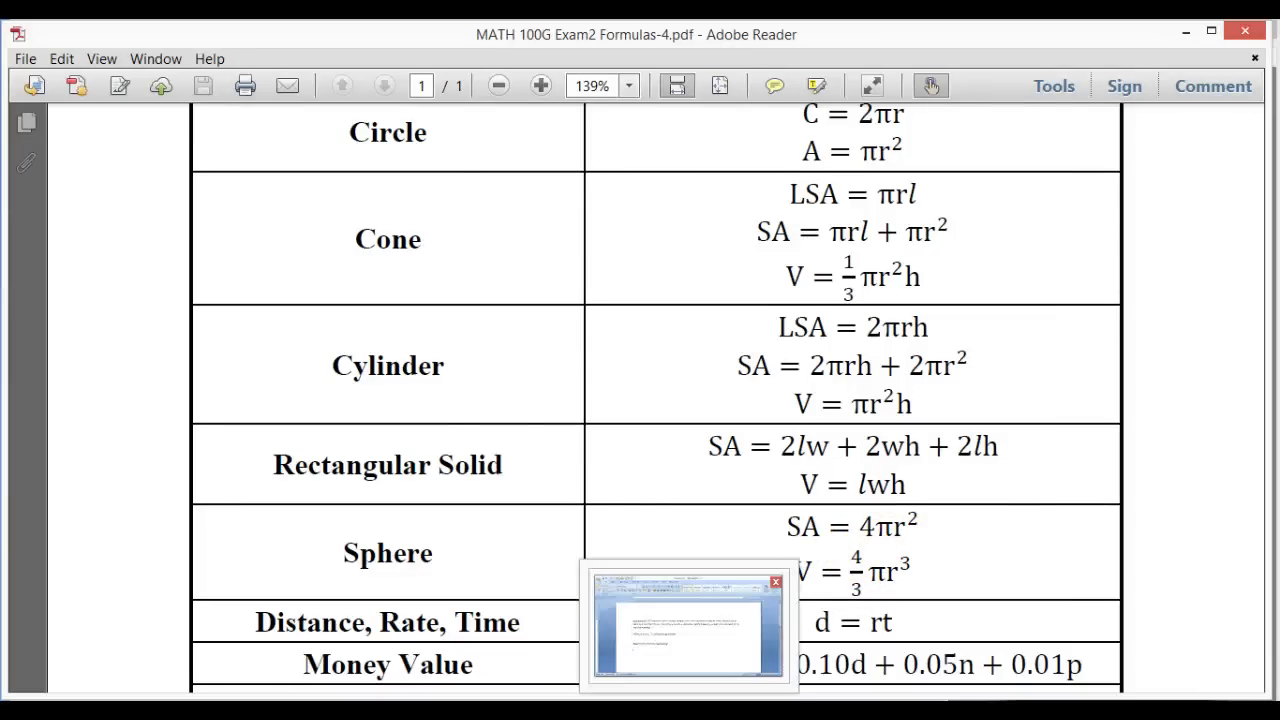
click(640, 712)
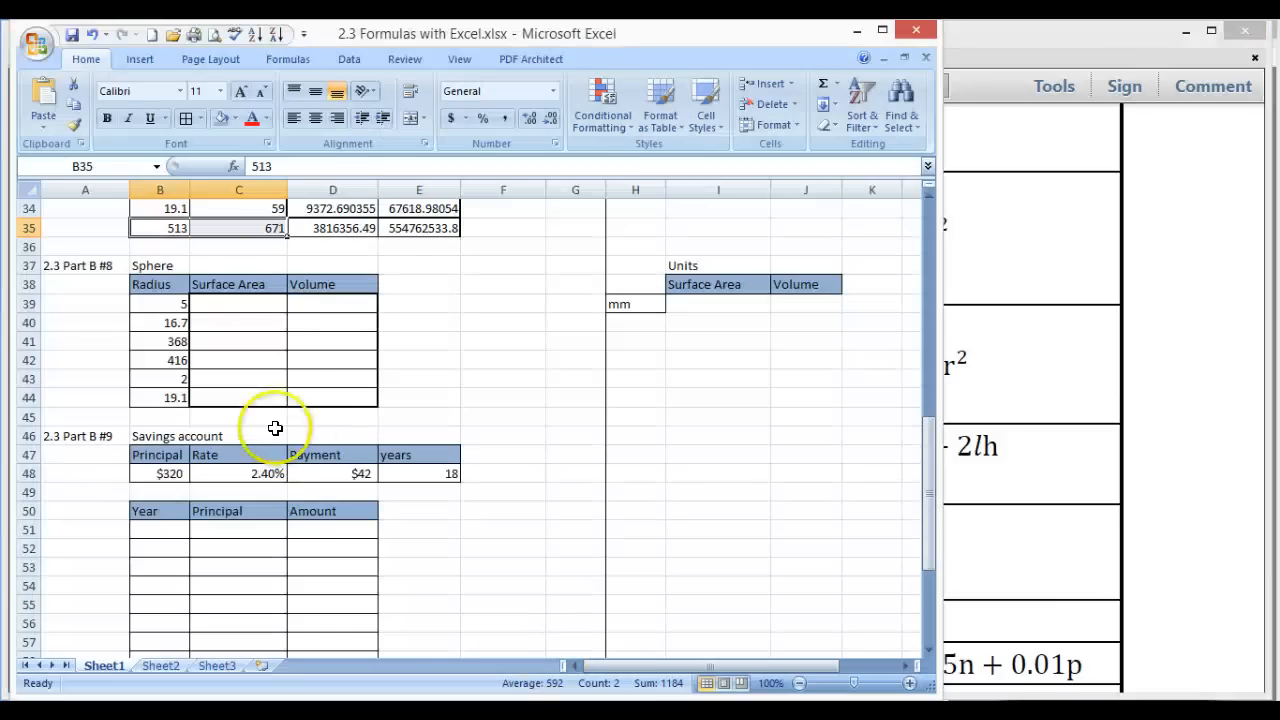
click(241, 267)
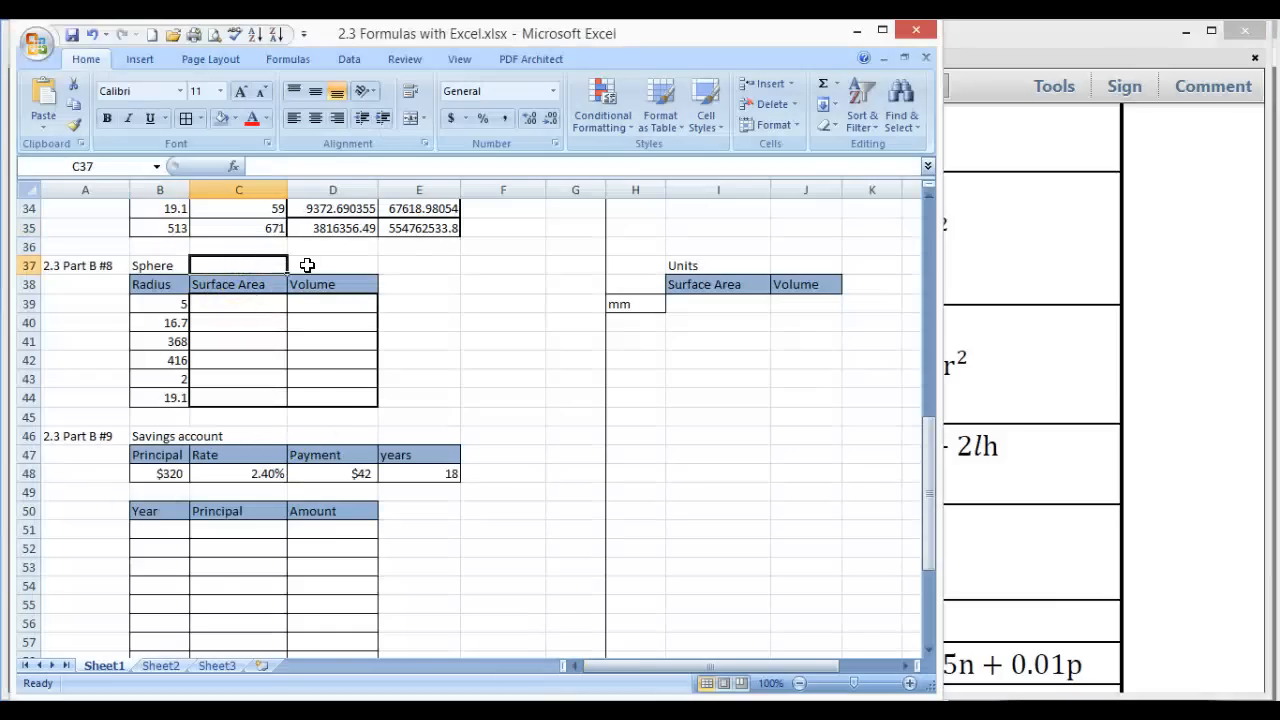
text(4pi)
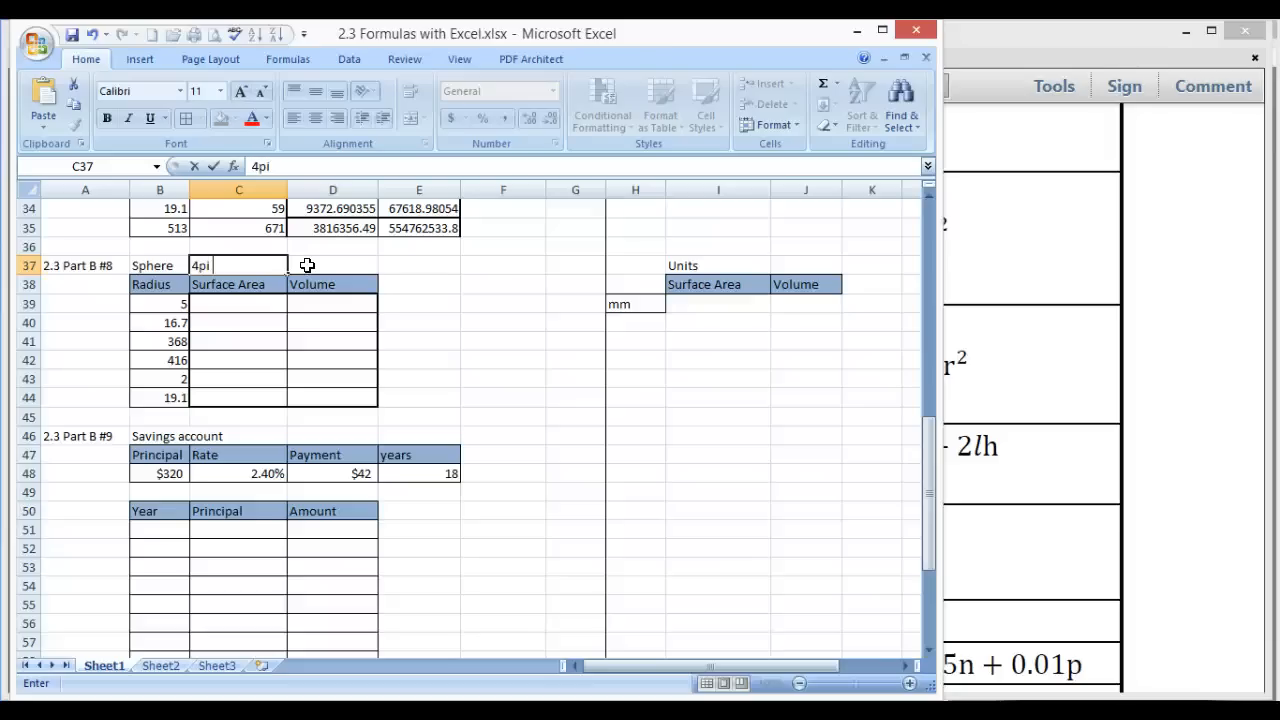
text( r^2)
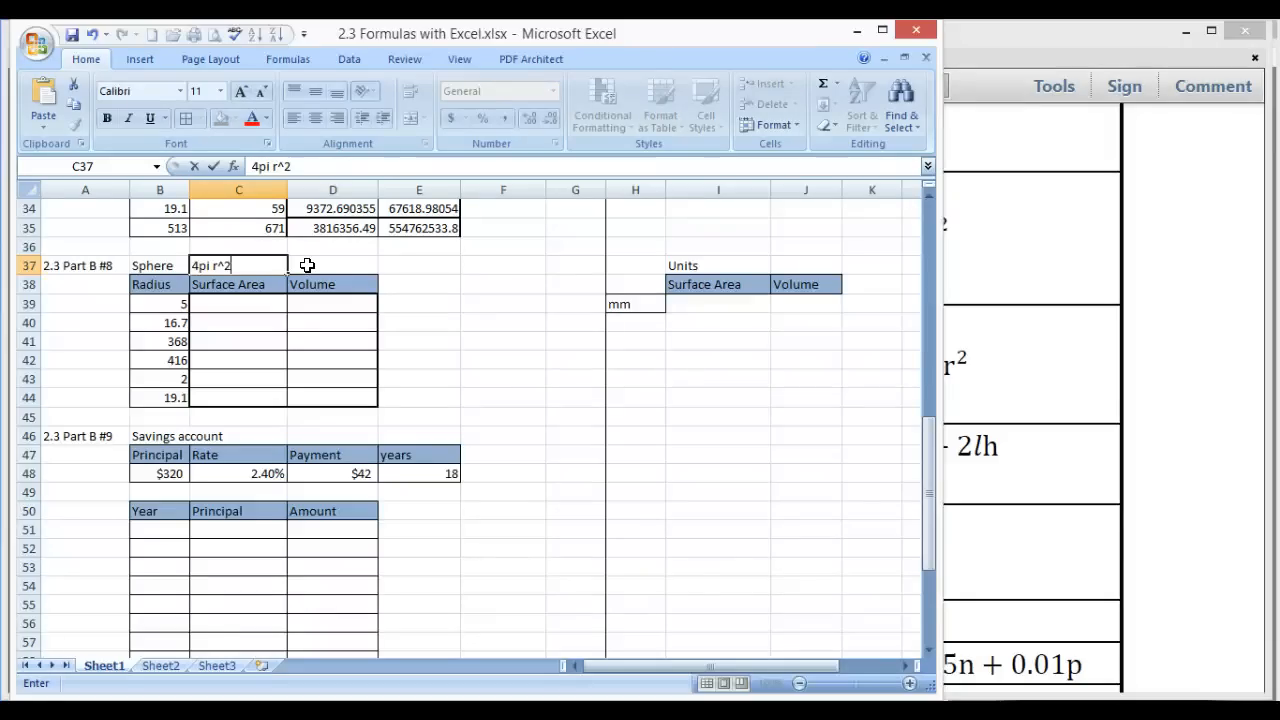
Recheck the sphere volume formula in the Adobe Reader sheet and note 4/3pi r^3 in Excel cell D37 above Volume
click(307, 265)
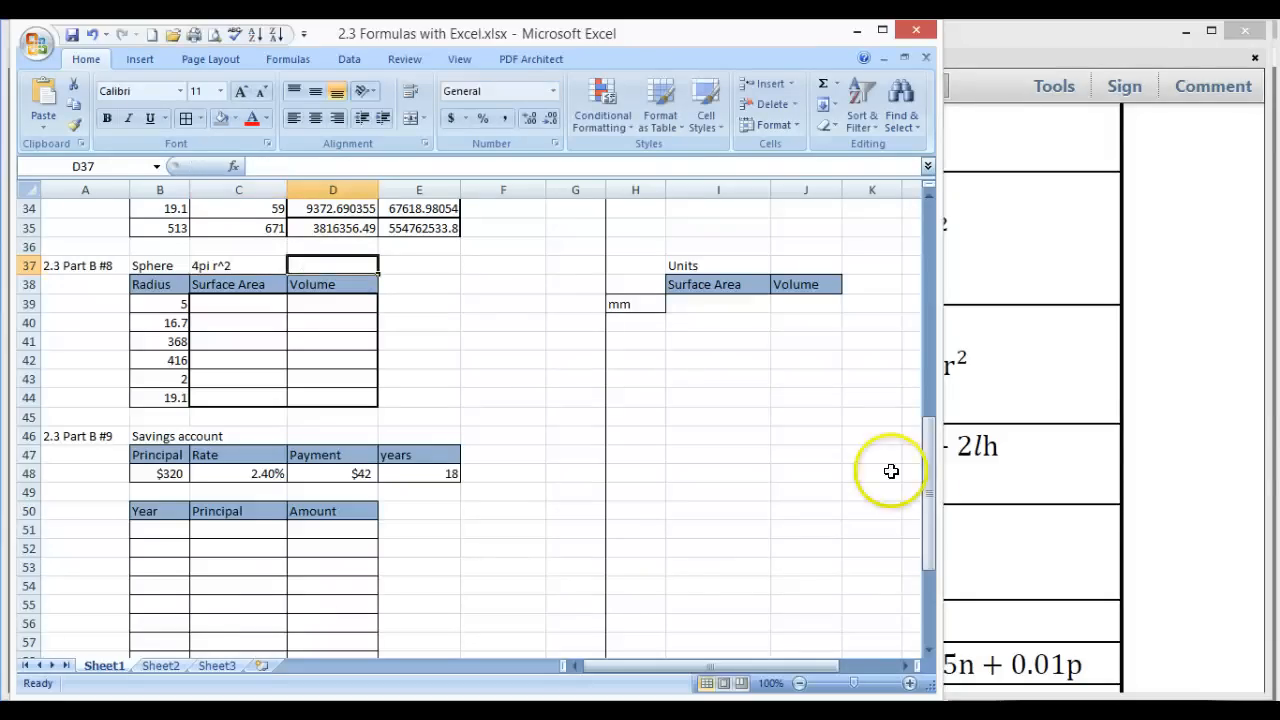
click(1124, 459)
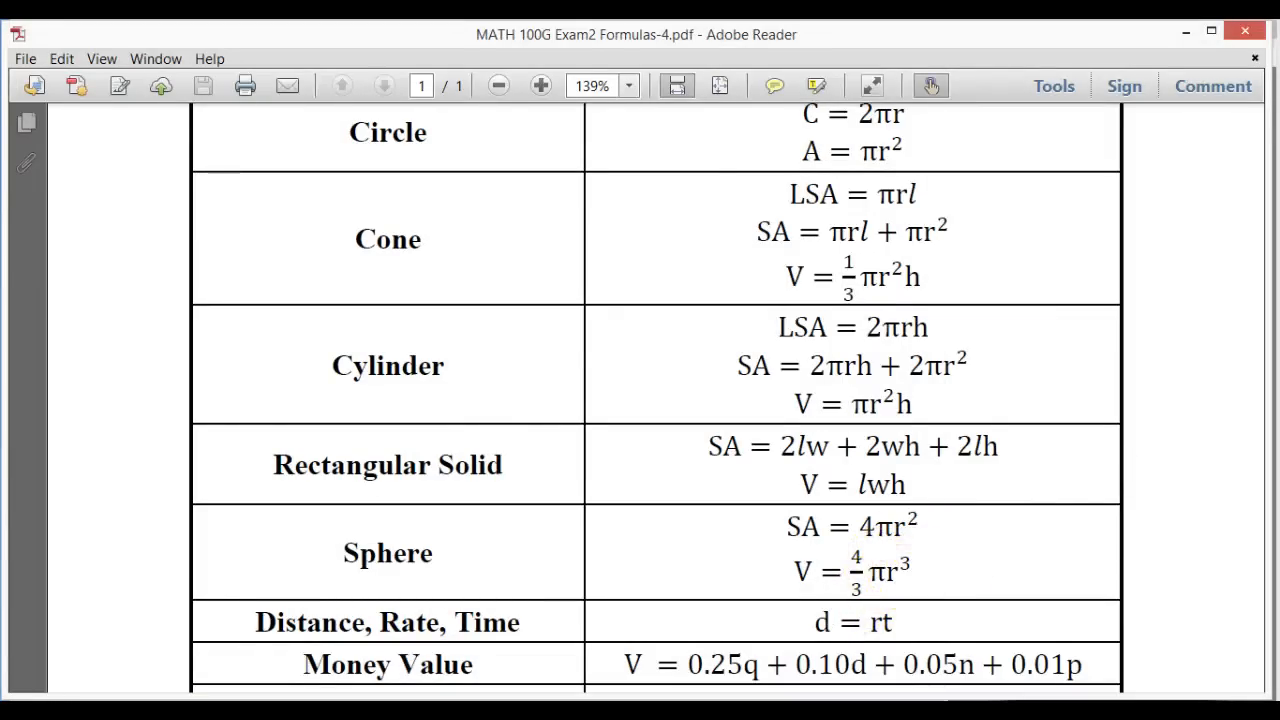
key(alt+Tab)
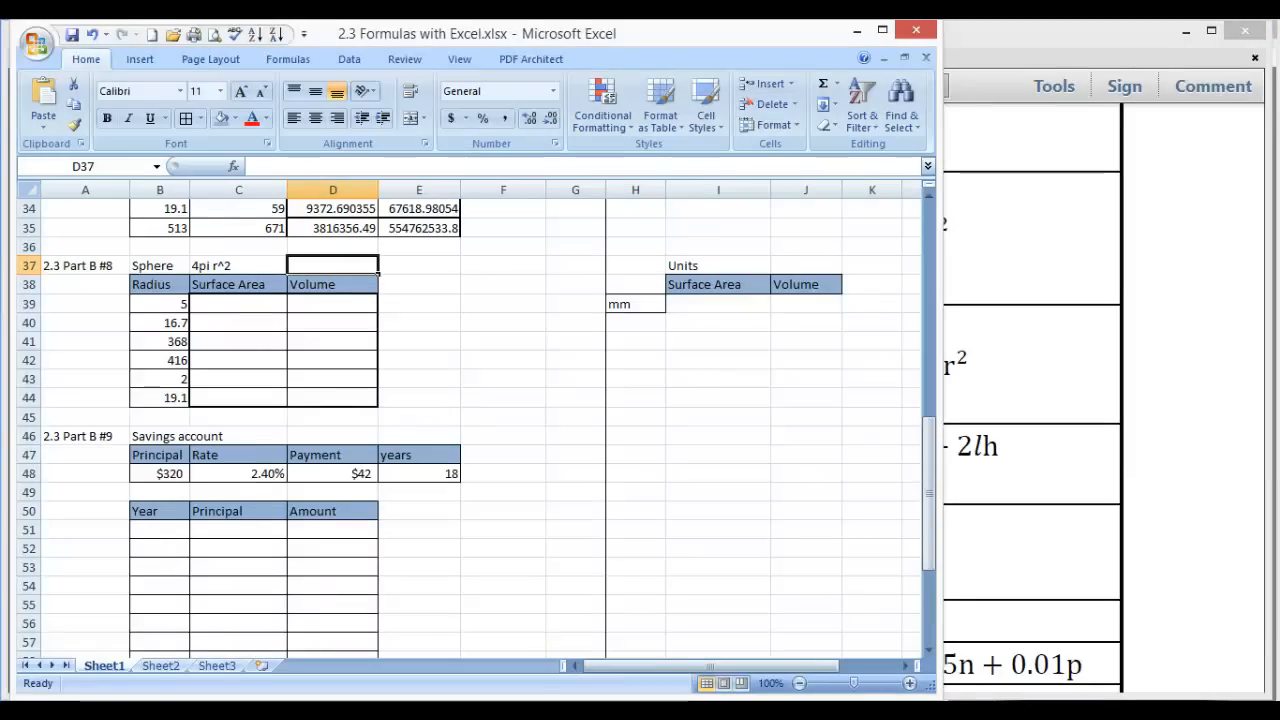
text(4/)
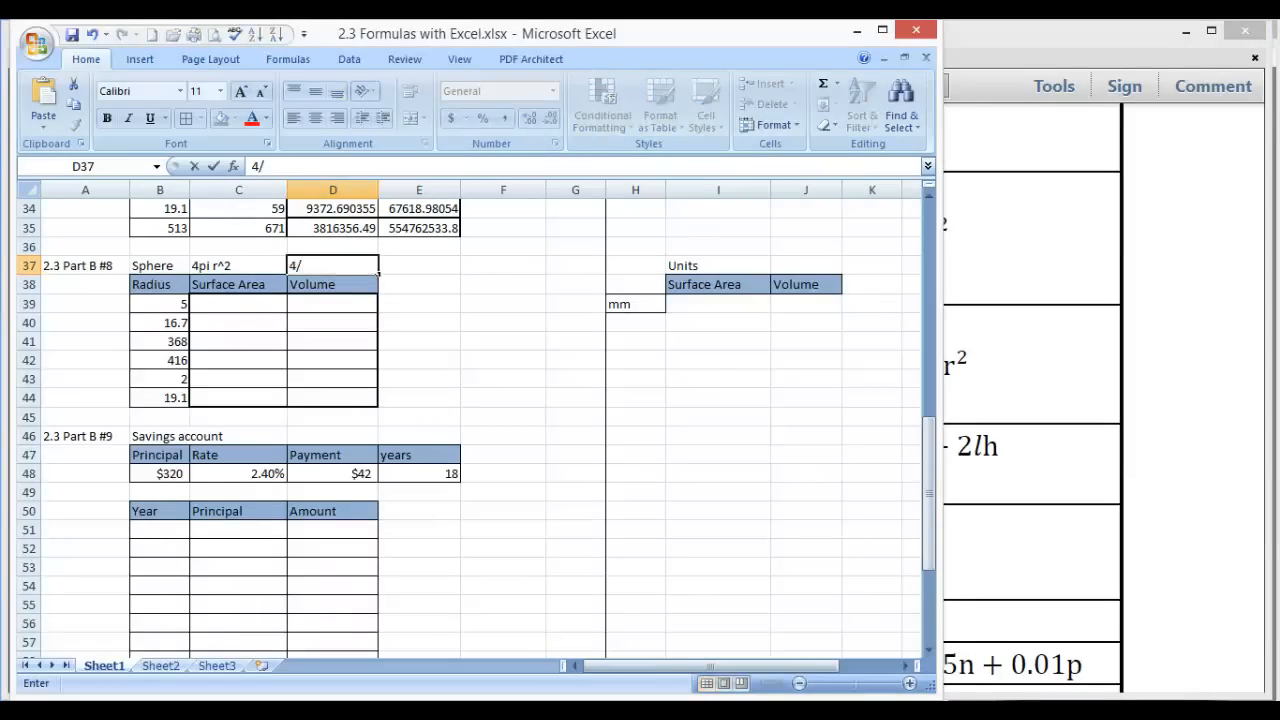
text(3pi r)
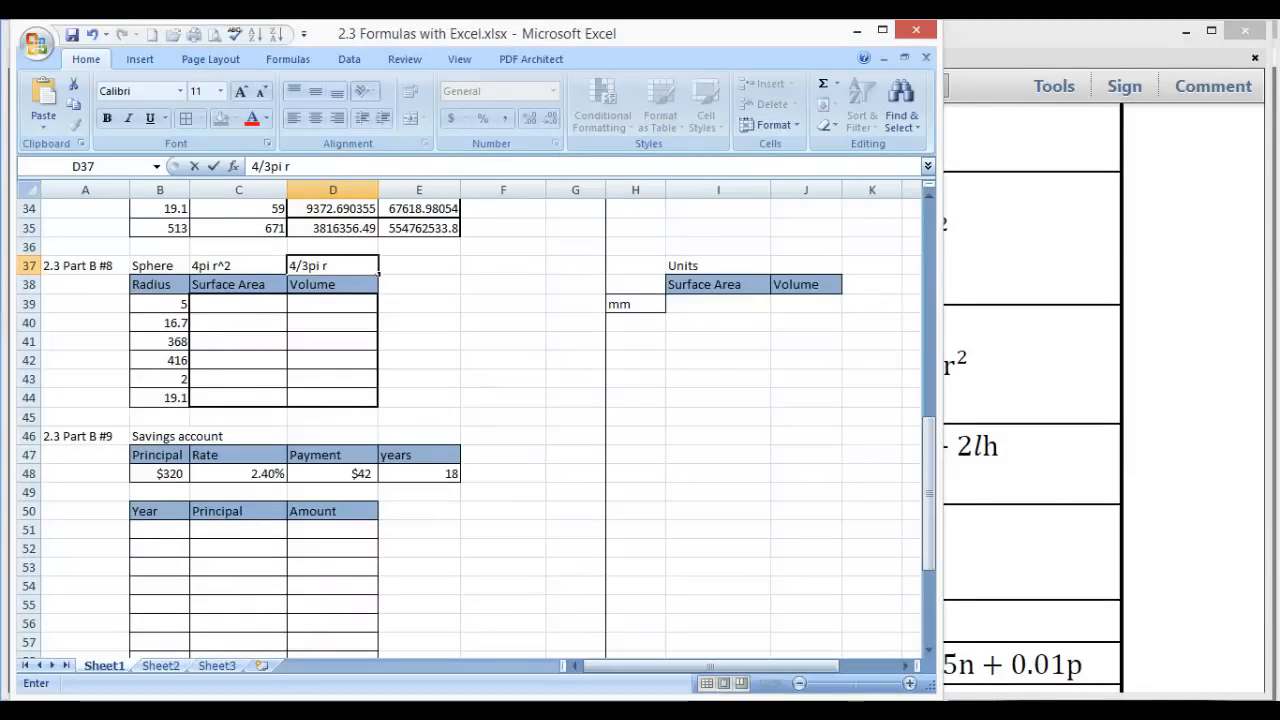
text(^3)
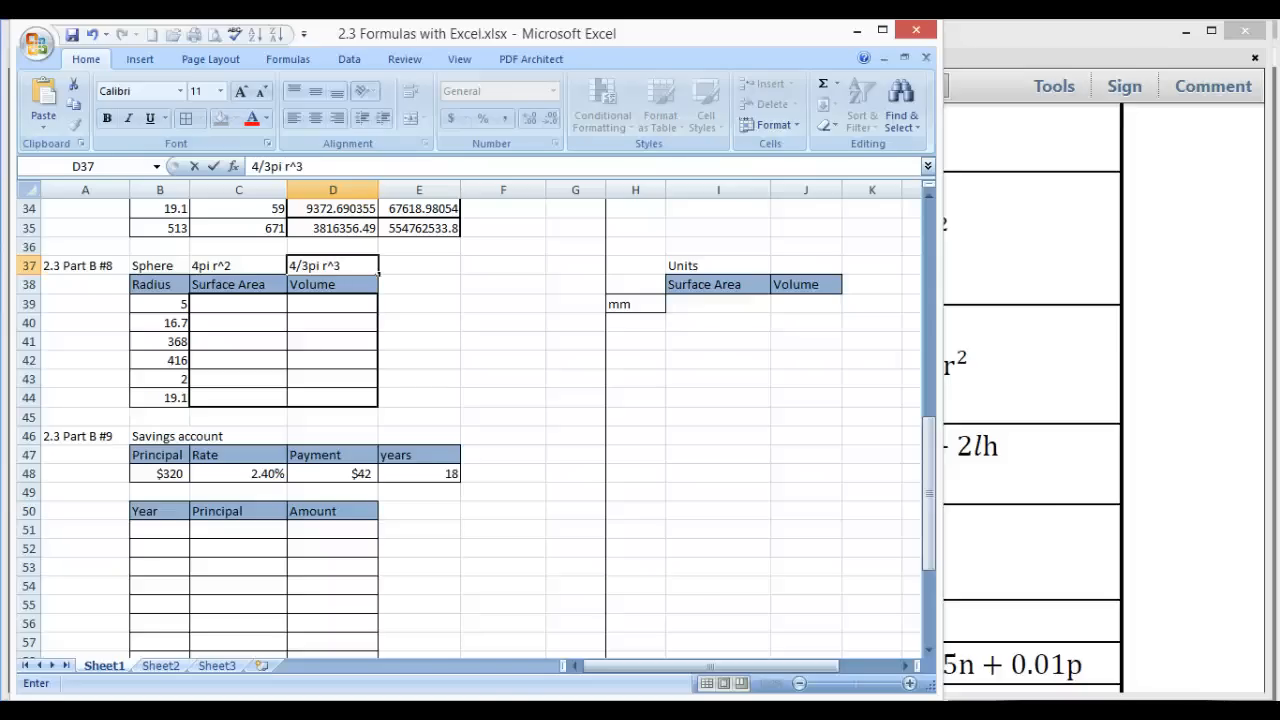
click(216, 303)
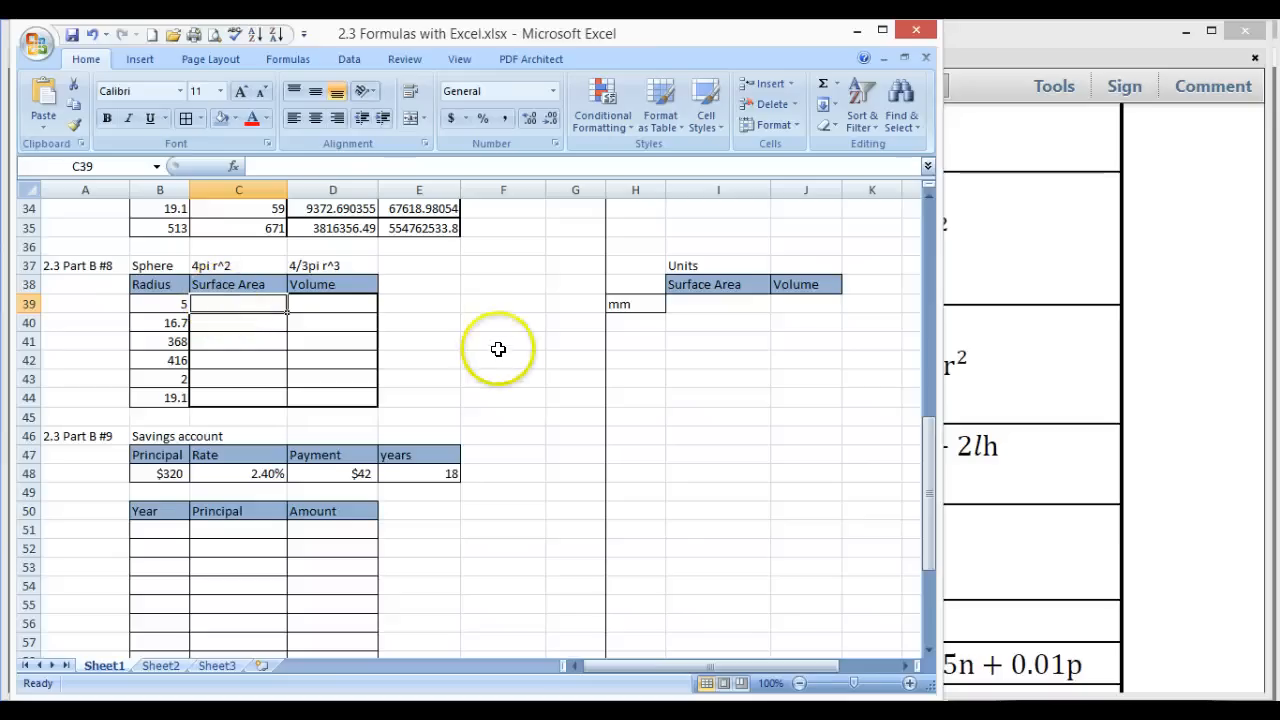
Switch to the Wabbitemu calculator and compute 4π5² to check the surface area of the sphere with radius 5
text(=)
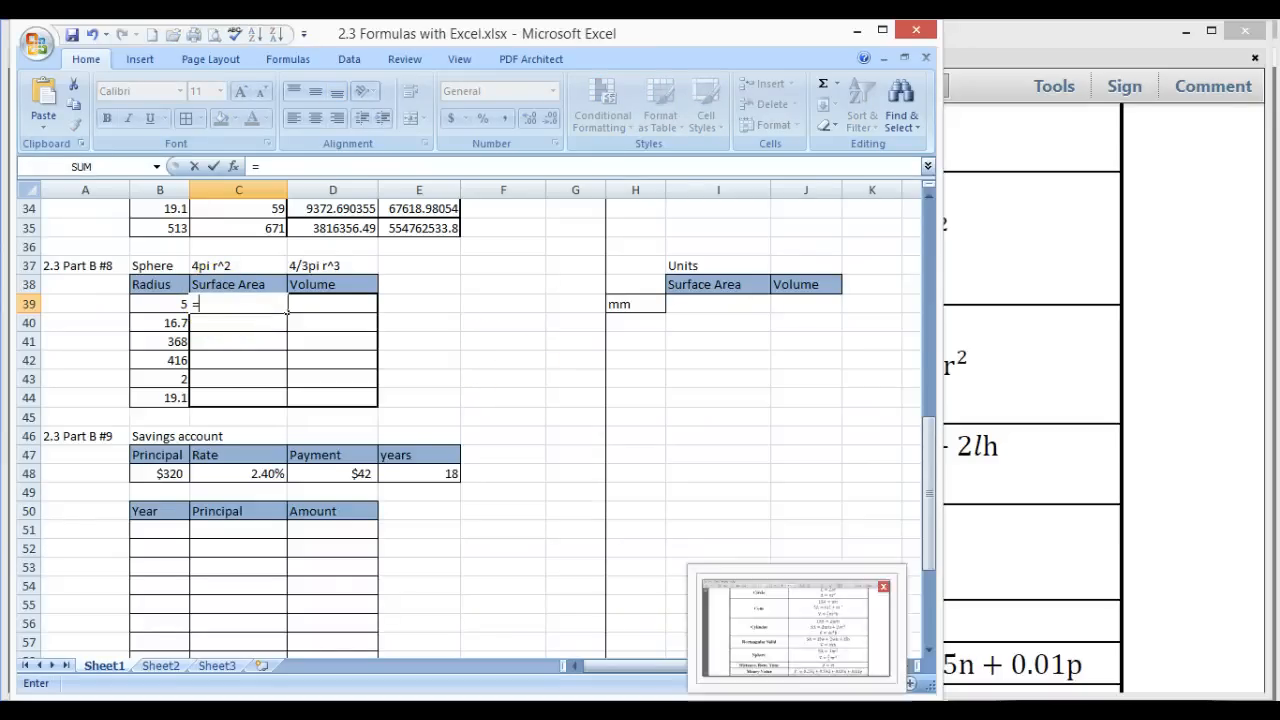
key(BackSpace)
click(945, 710)
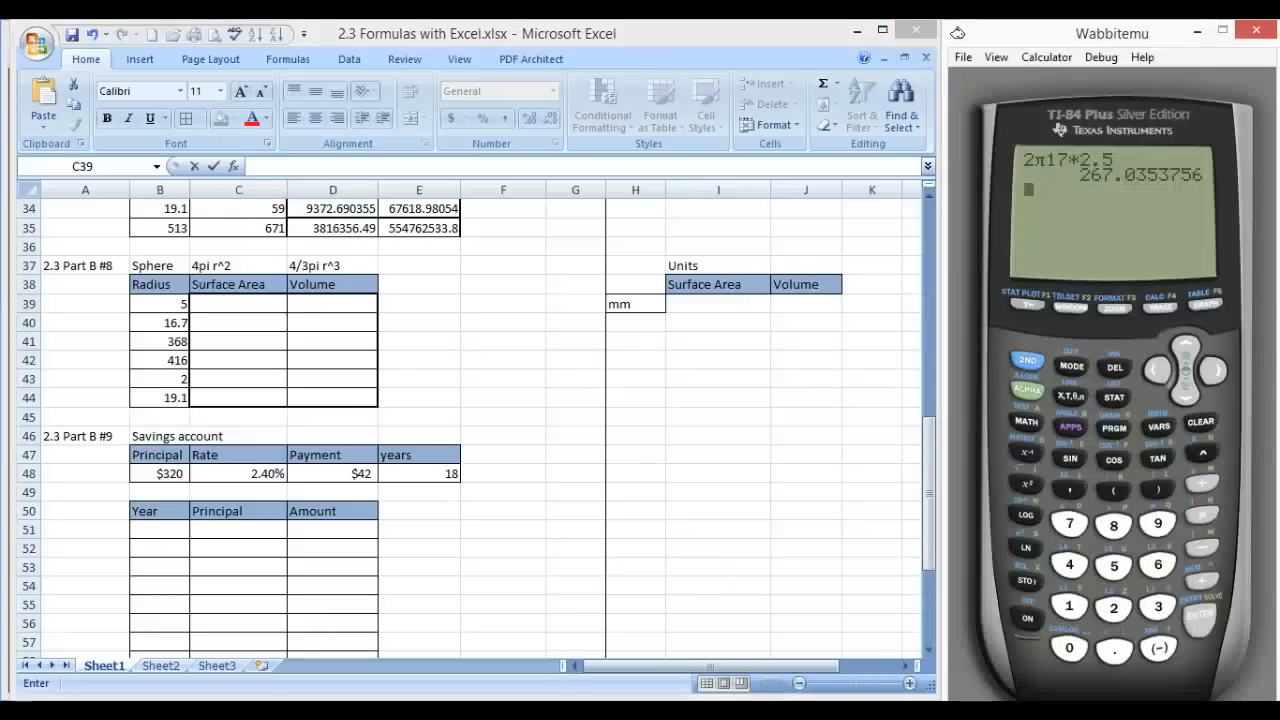
click(1202, 428)
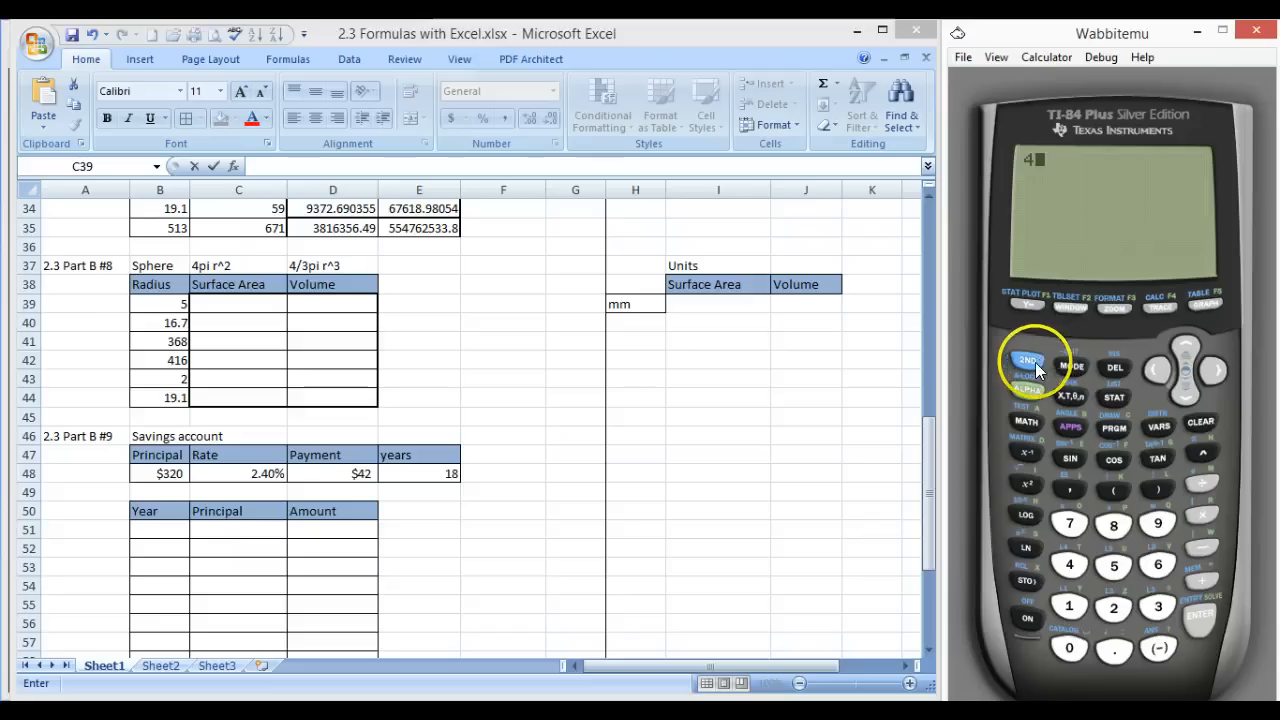
click(1030, 362)
click(1200, 453)
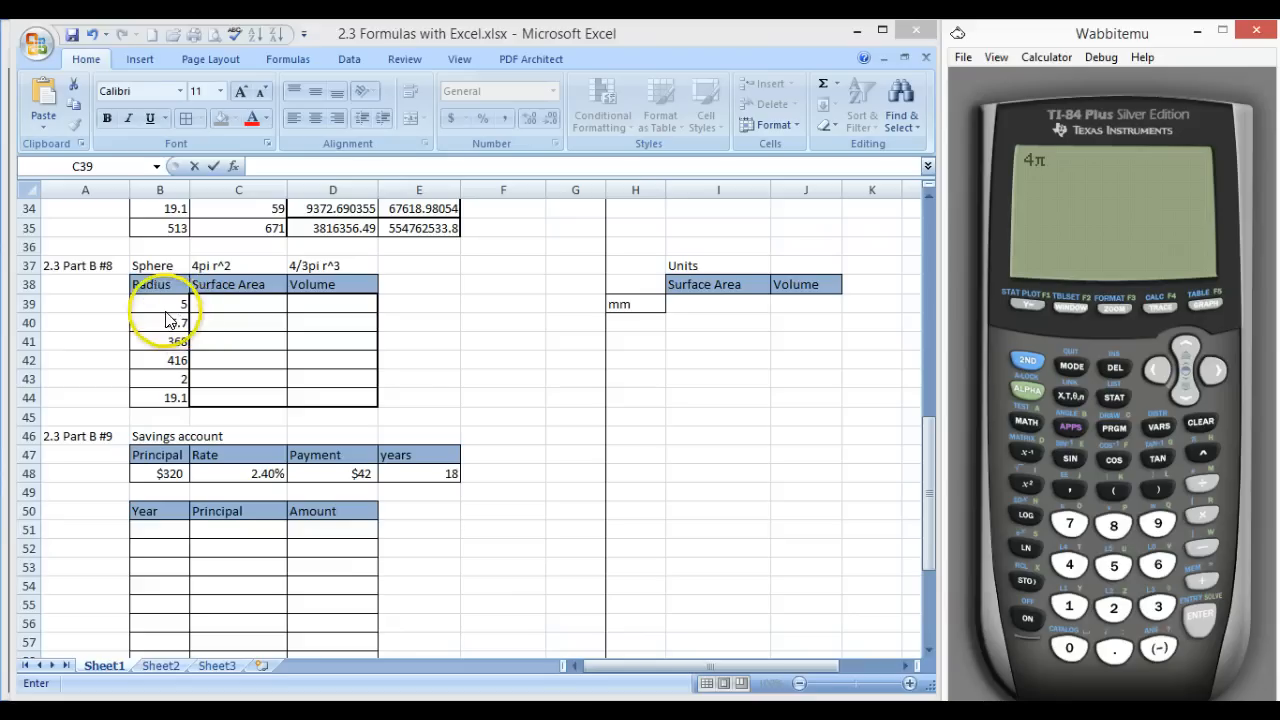
click(1113, 566)
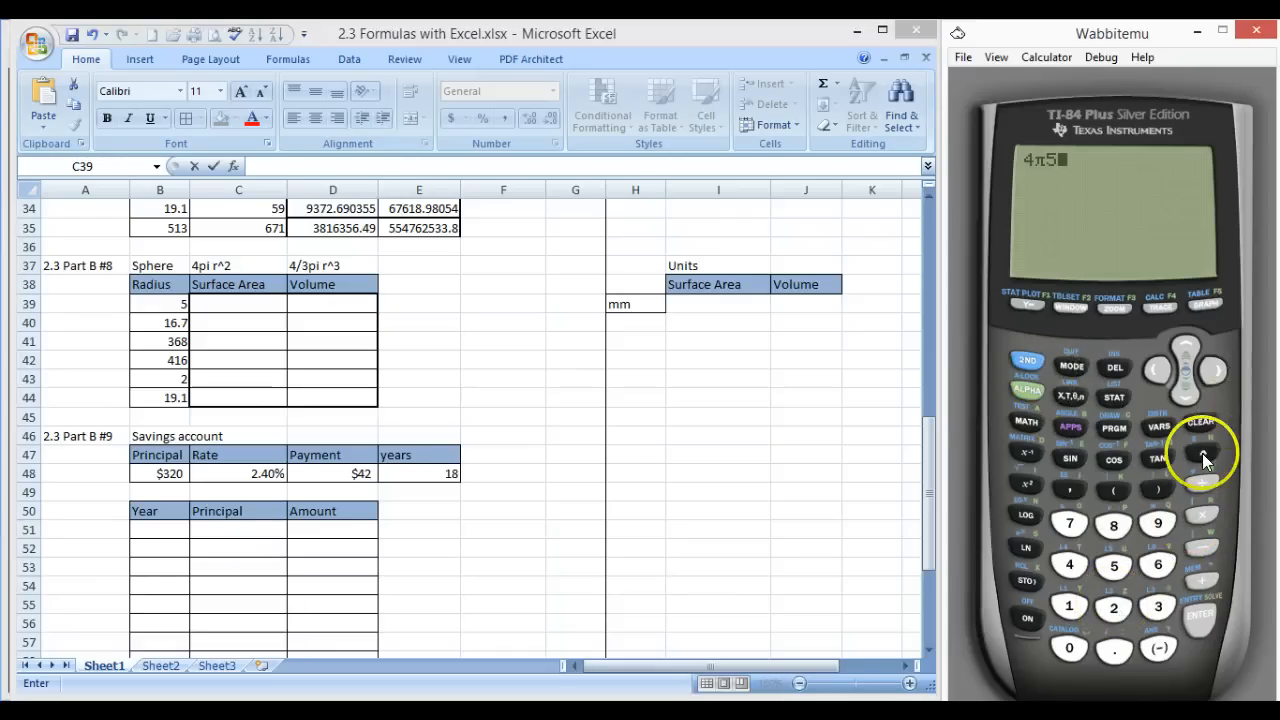
click(1033, 480)
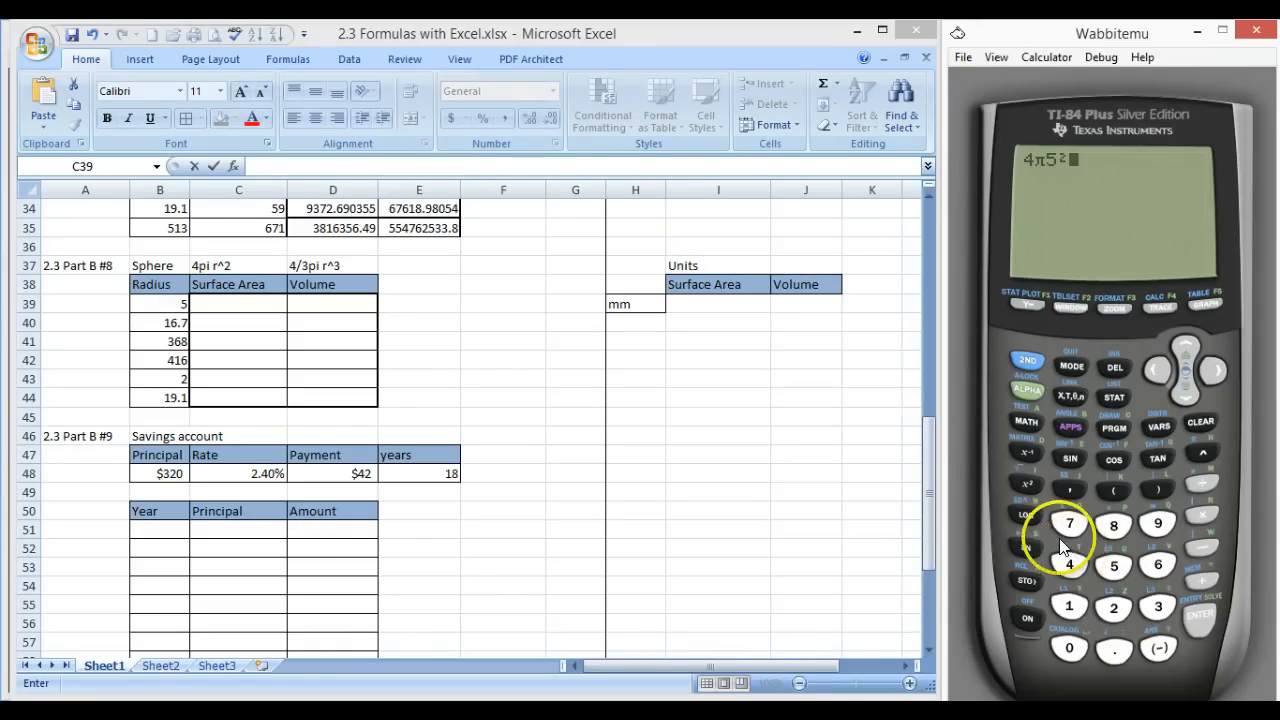
click(1201, 630)
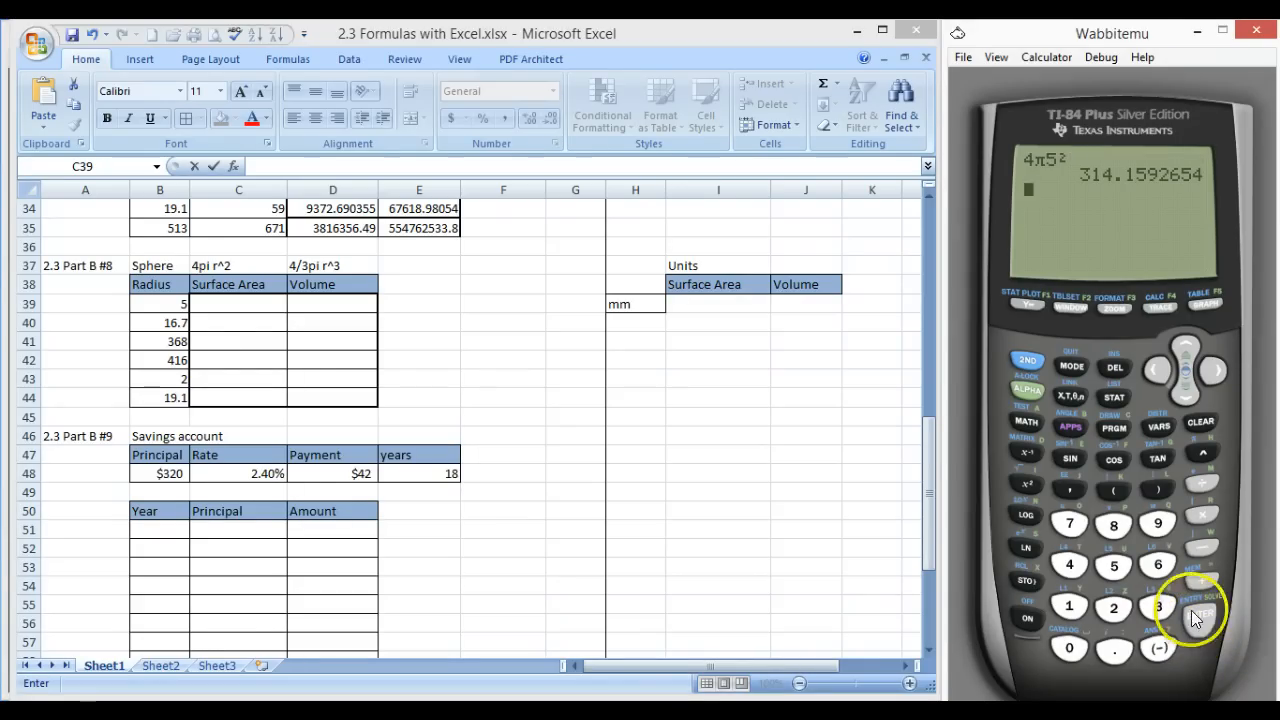
Compute 4/3π5^3 on the calculator to check the volume of the sphere with radius 5
click(1071, 566)
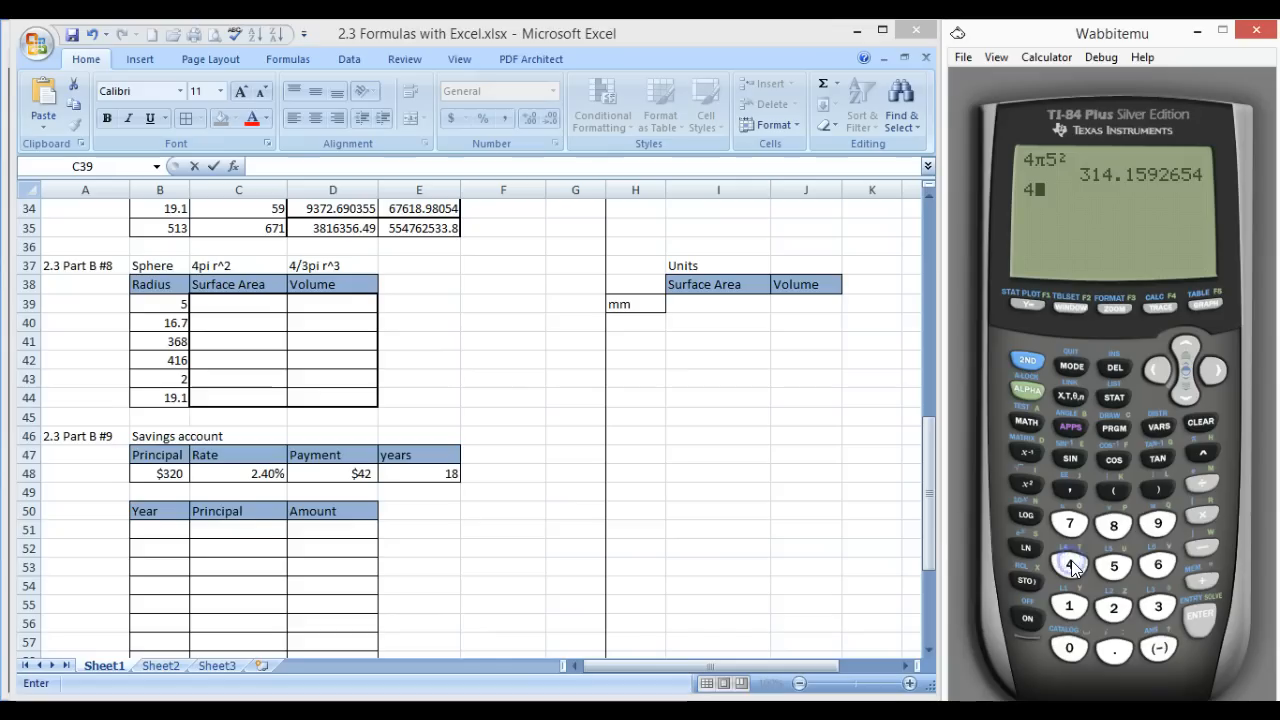
click(1201, 483)
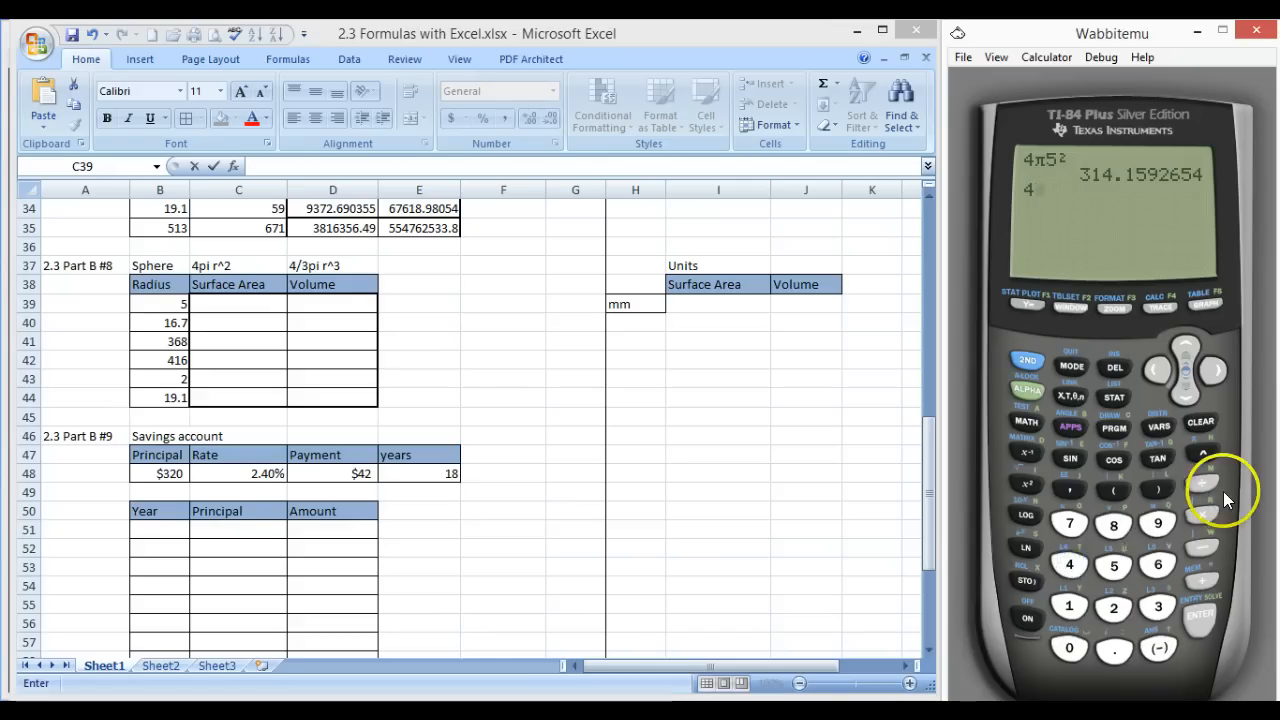
click(1152, 604)
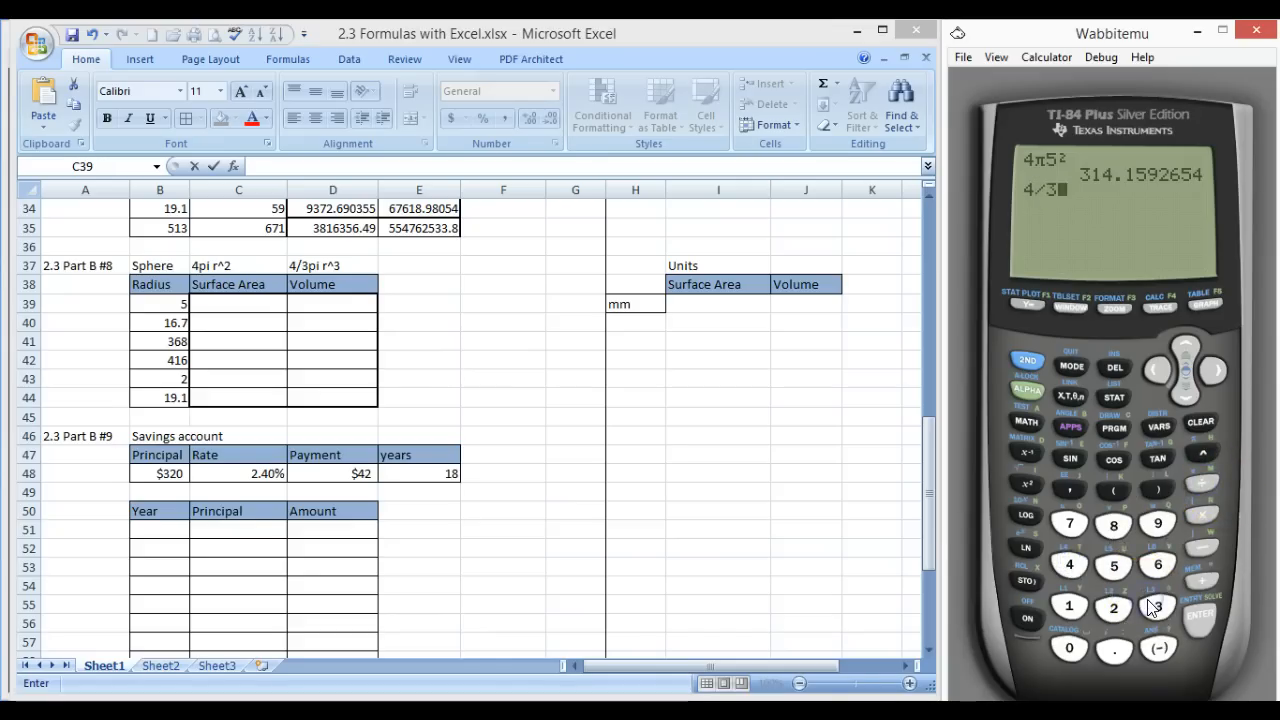
click(1028, 360)
click(1199, 453)
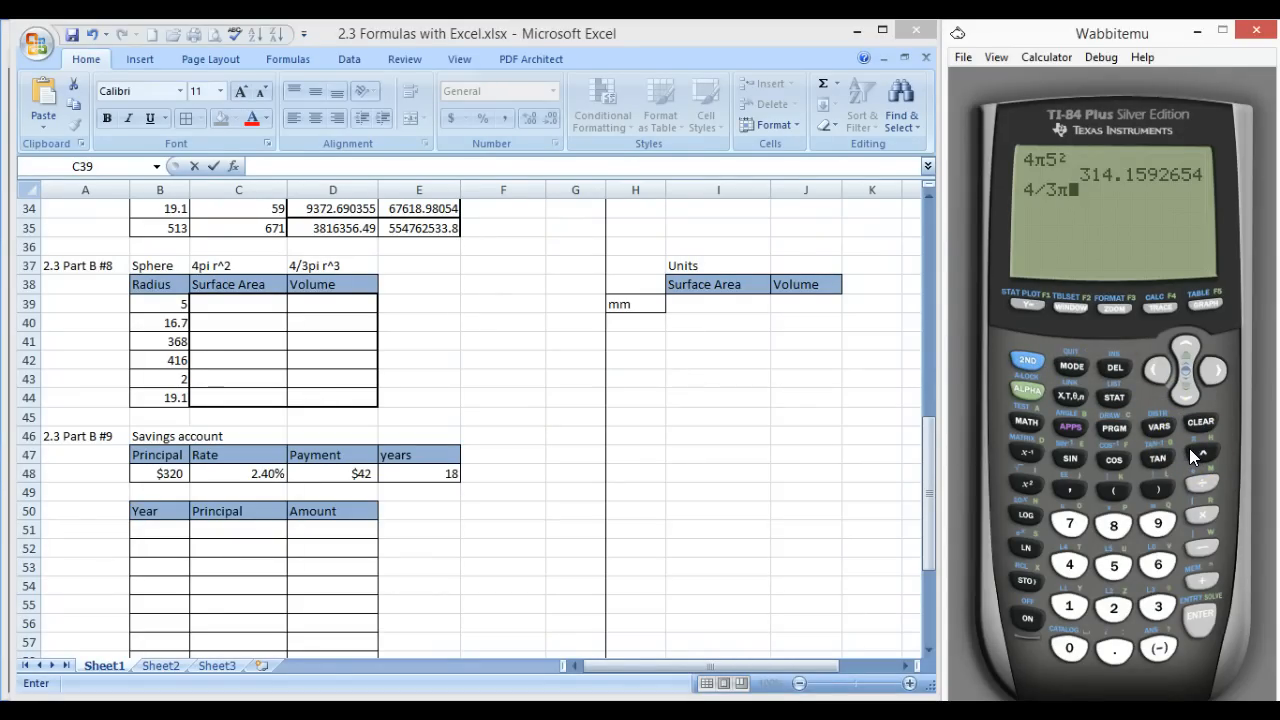
click(1108, 573)
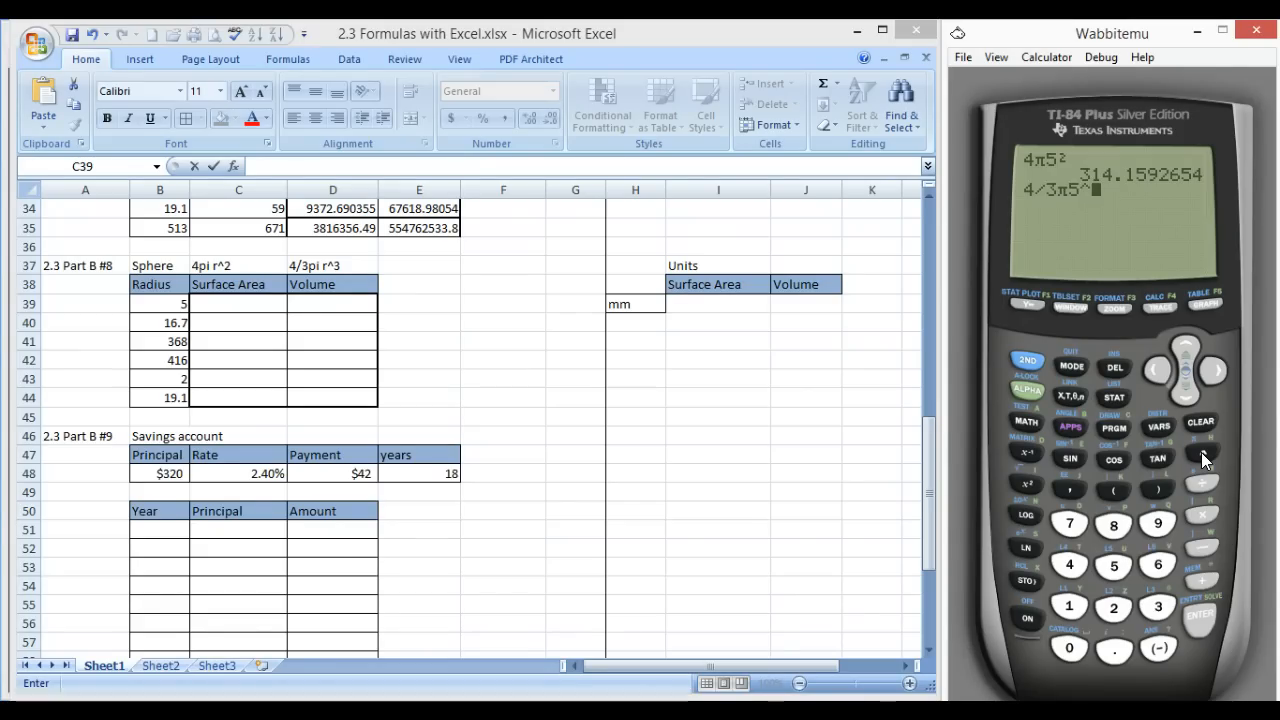
click(1199, 618)
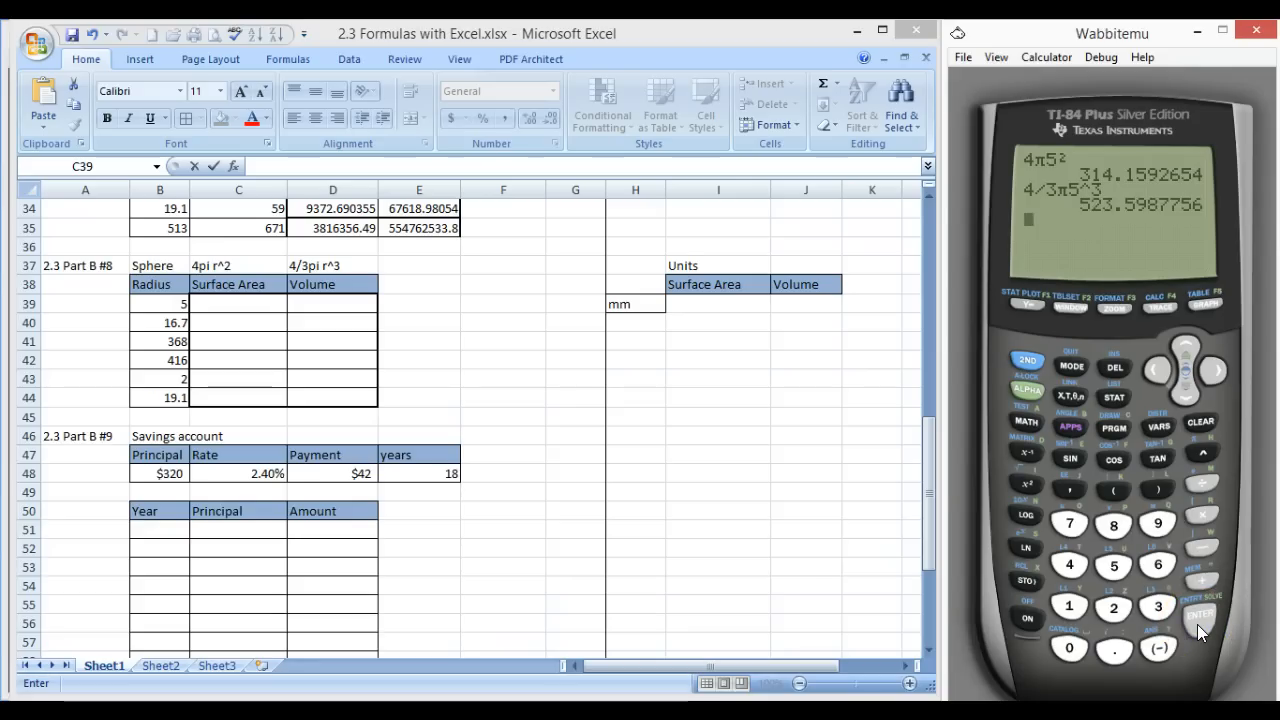
Switch to Excel and enter the sphere surface area formula =4*PI()*B39^2 in cell C39
click(232, 302)
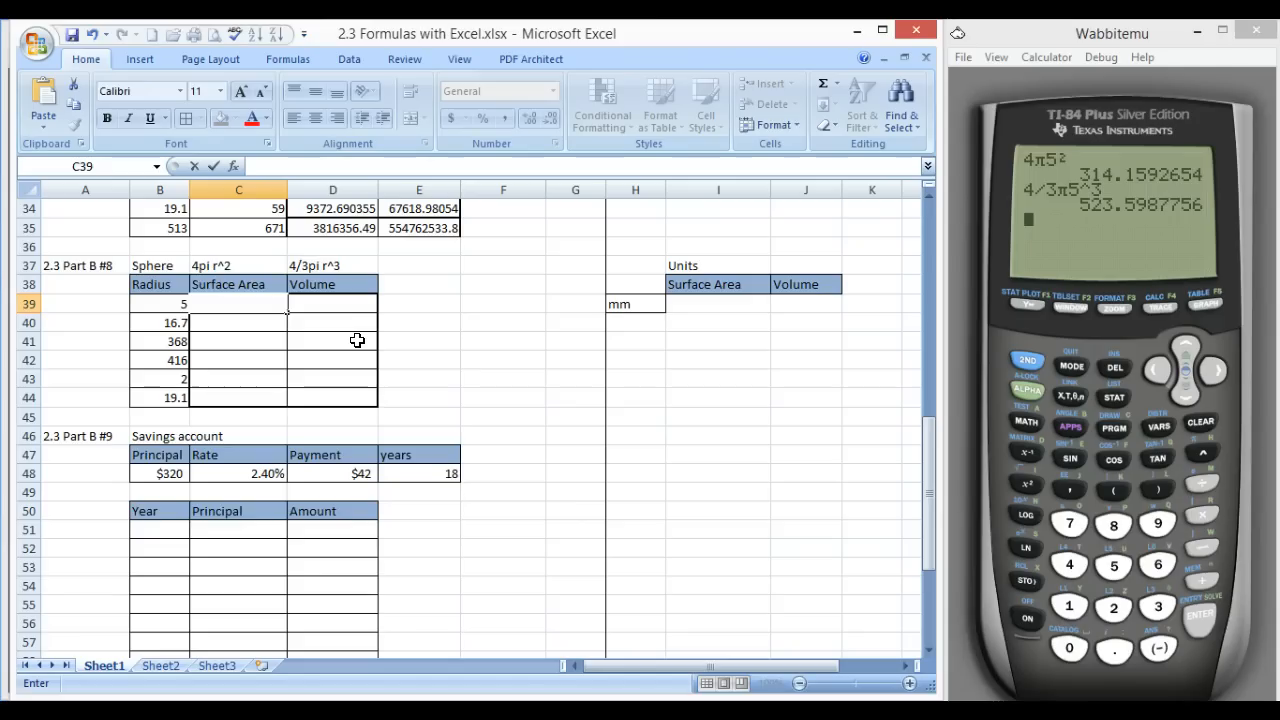
text(=)
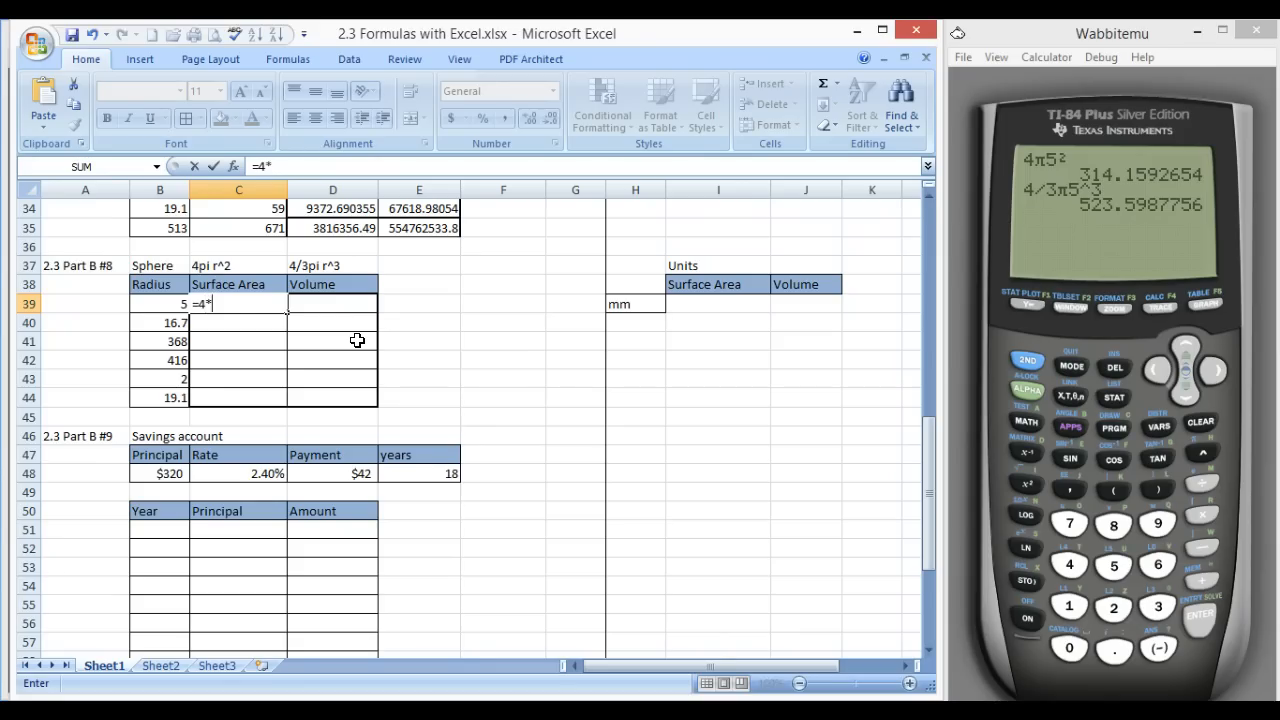
text(4*pi()*)
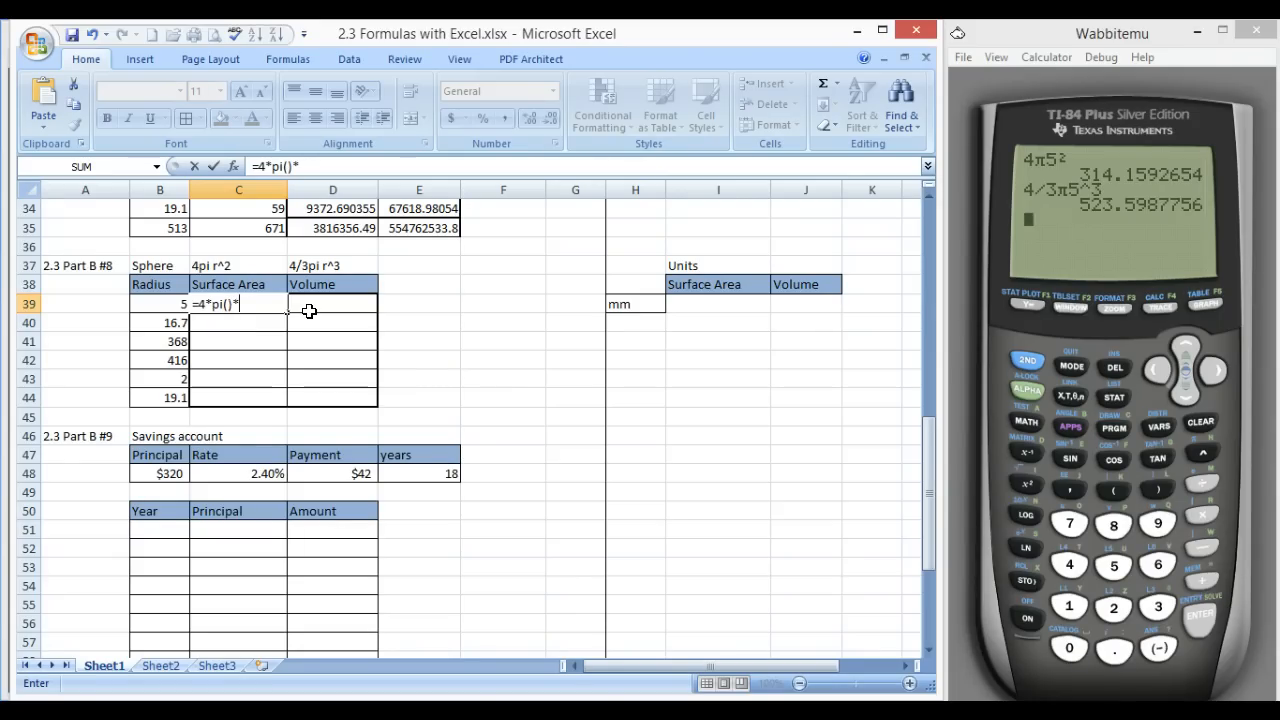
click(157, 306)
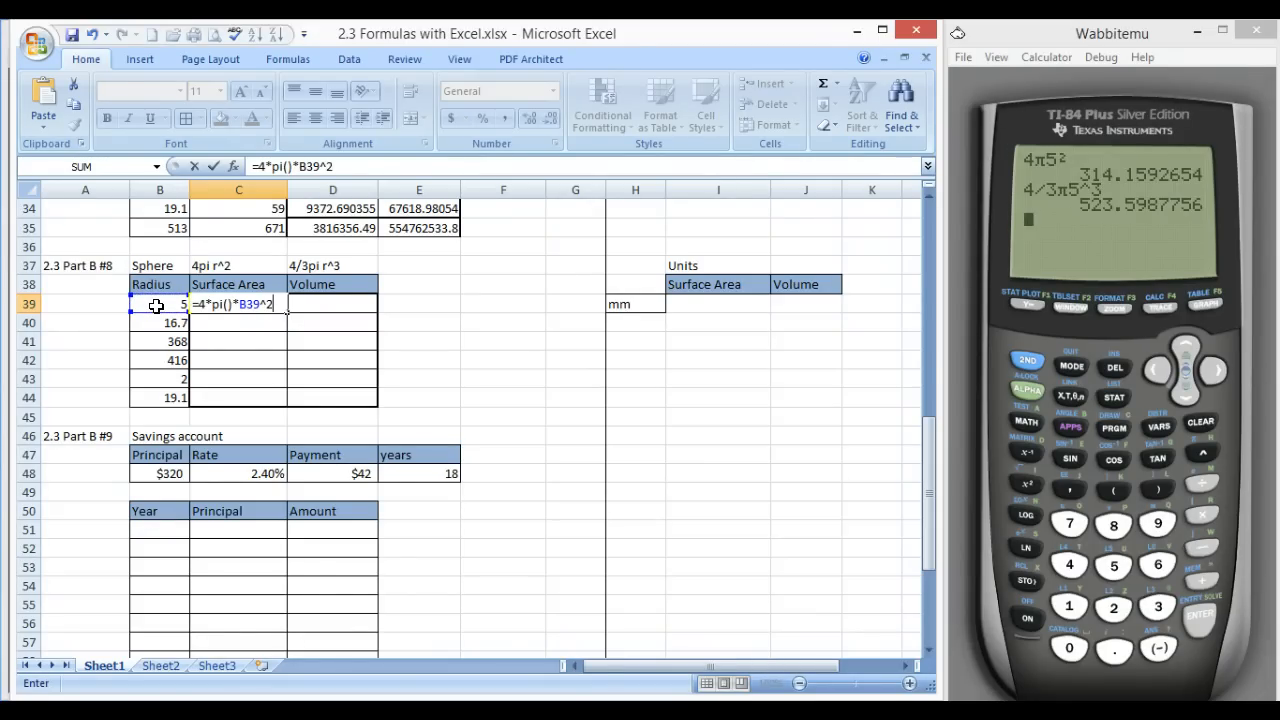
key(Return)
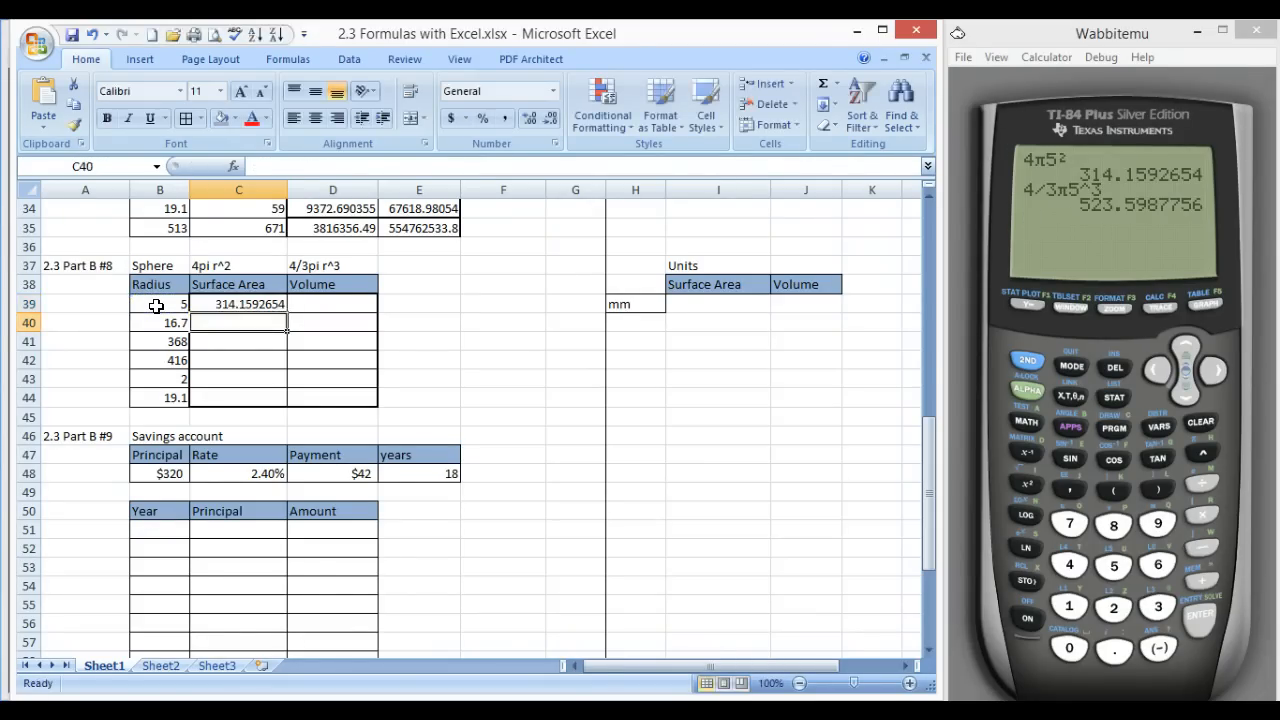
Fill the surface area formula from C39 down to C44 and inspect the copied formula in C43
click(243, 304)
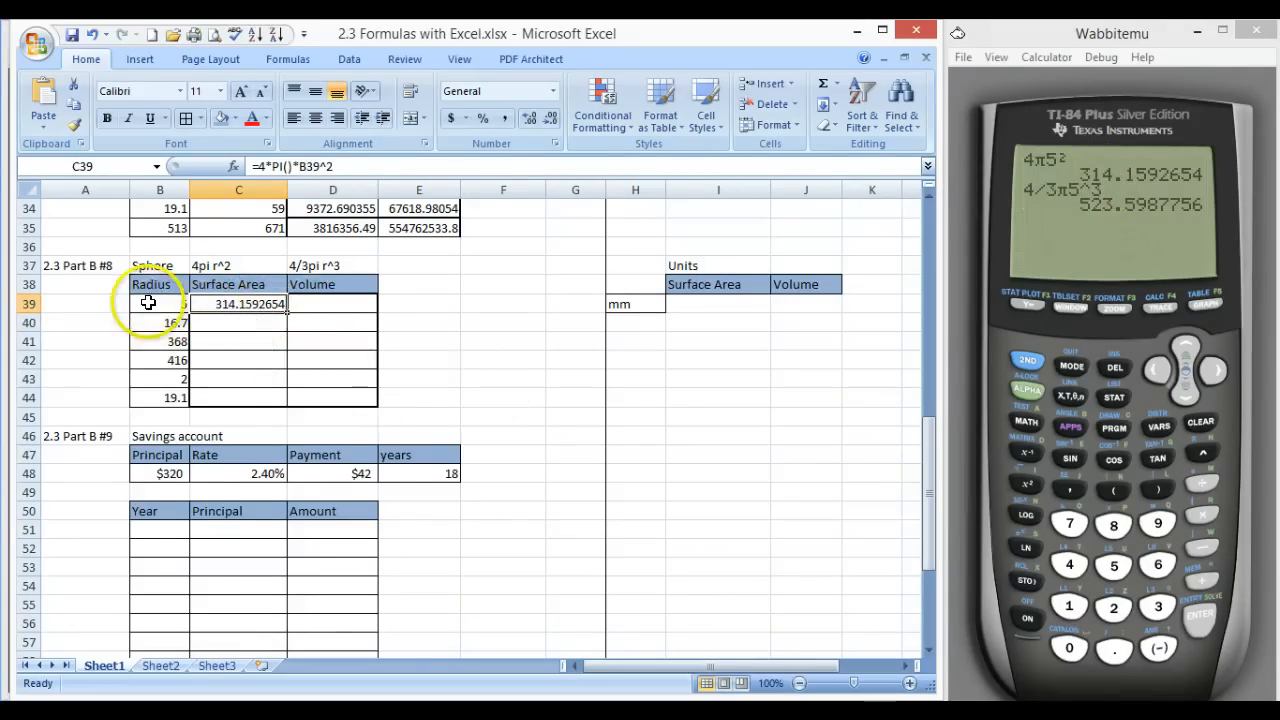
double_click(251, 305)
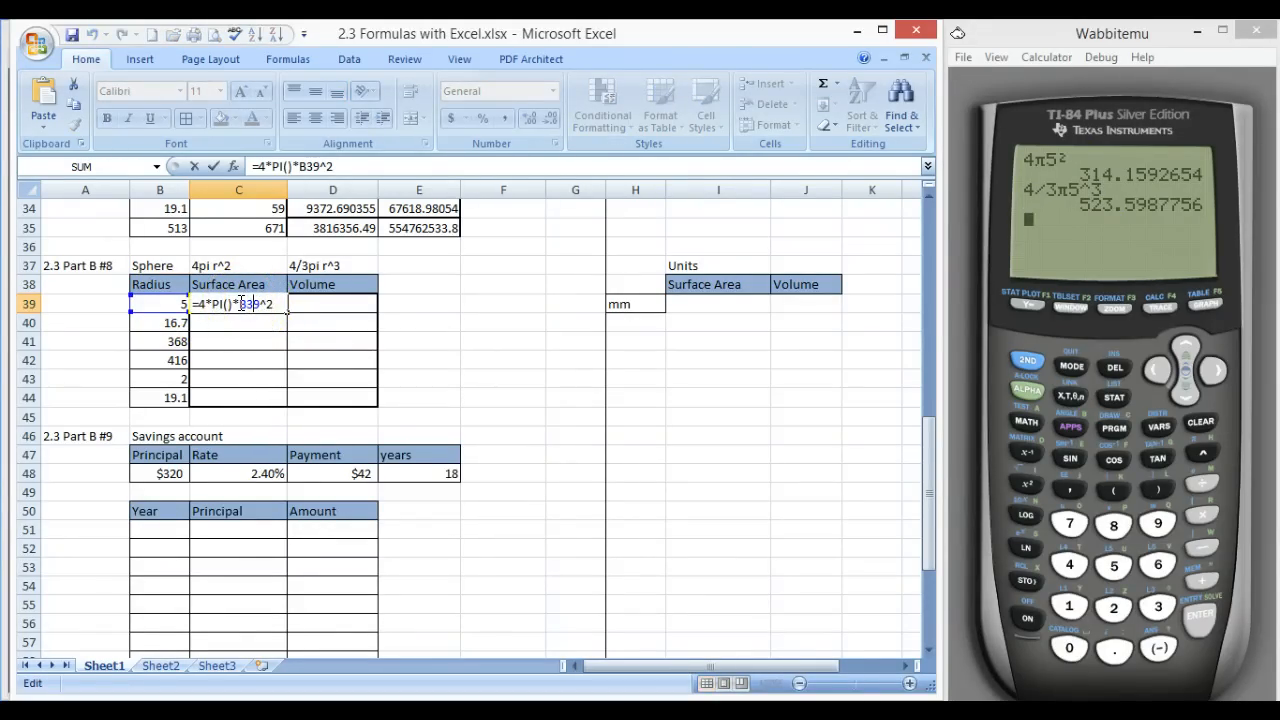
key(Return)
click(238, 302)
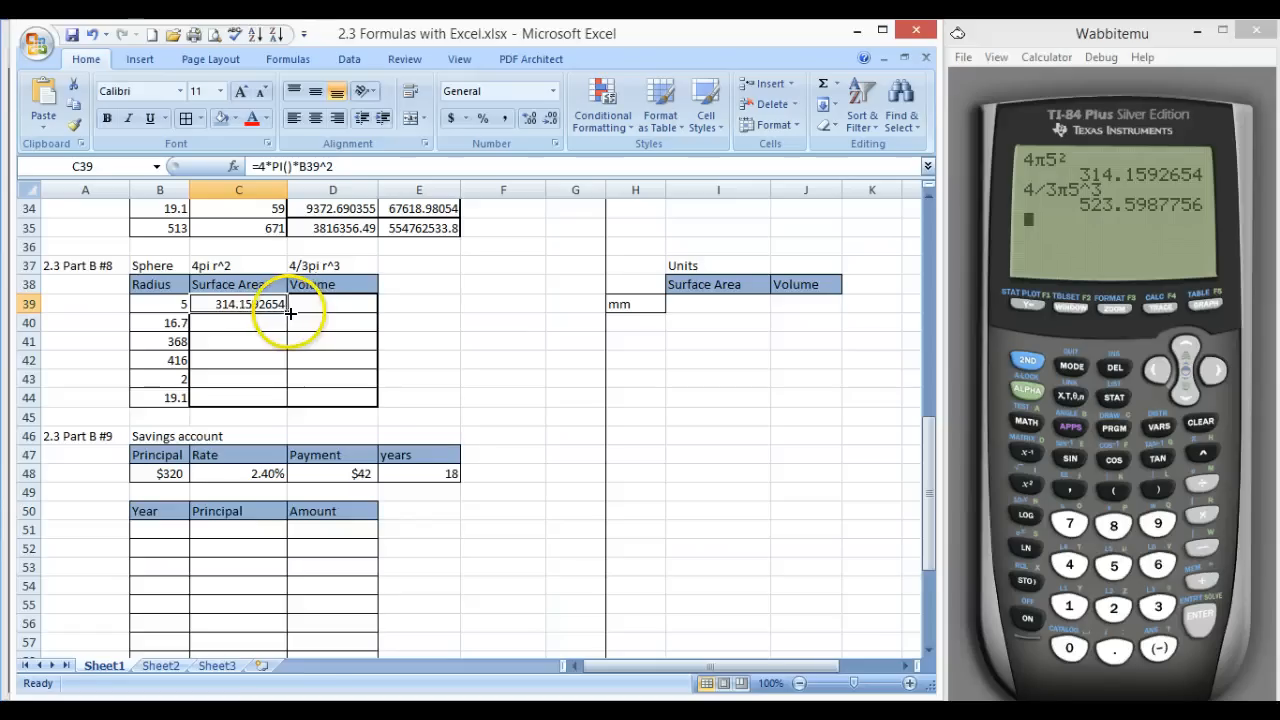
drag(290, 313, 280, 402)
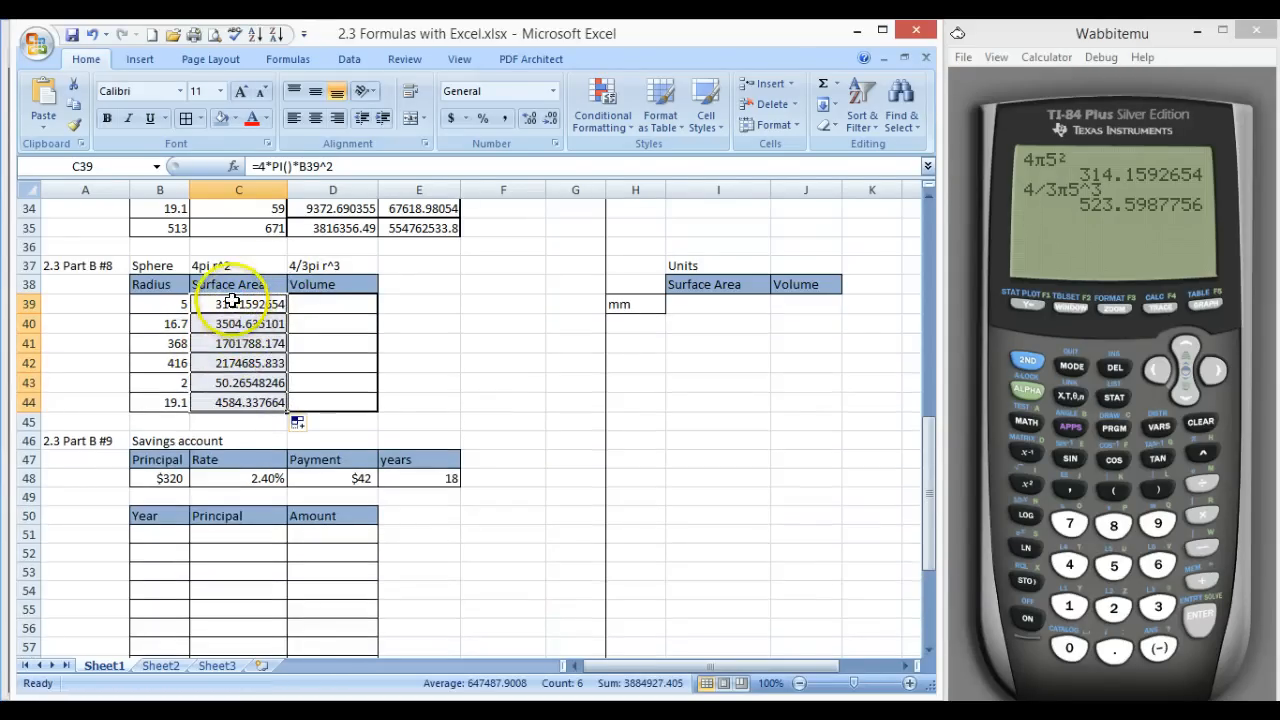
double_click(255, 383)
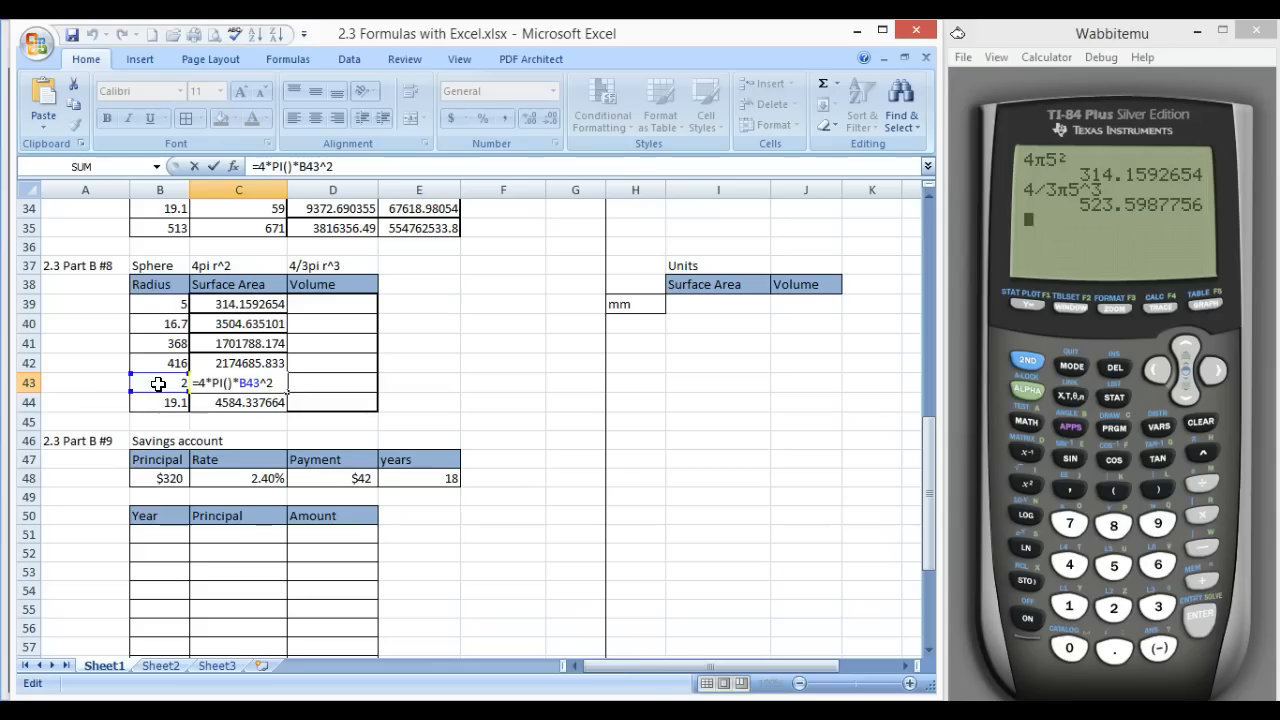
key(Return)
Enter the sphere volume formula =4/3*PI()*B39^3 in cell D39
click(332, 305)
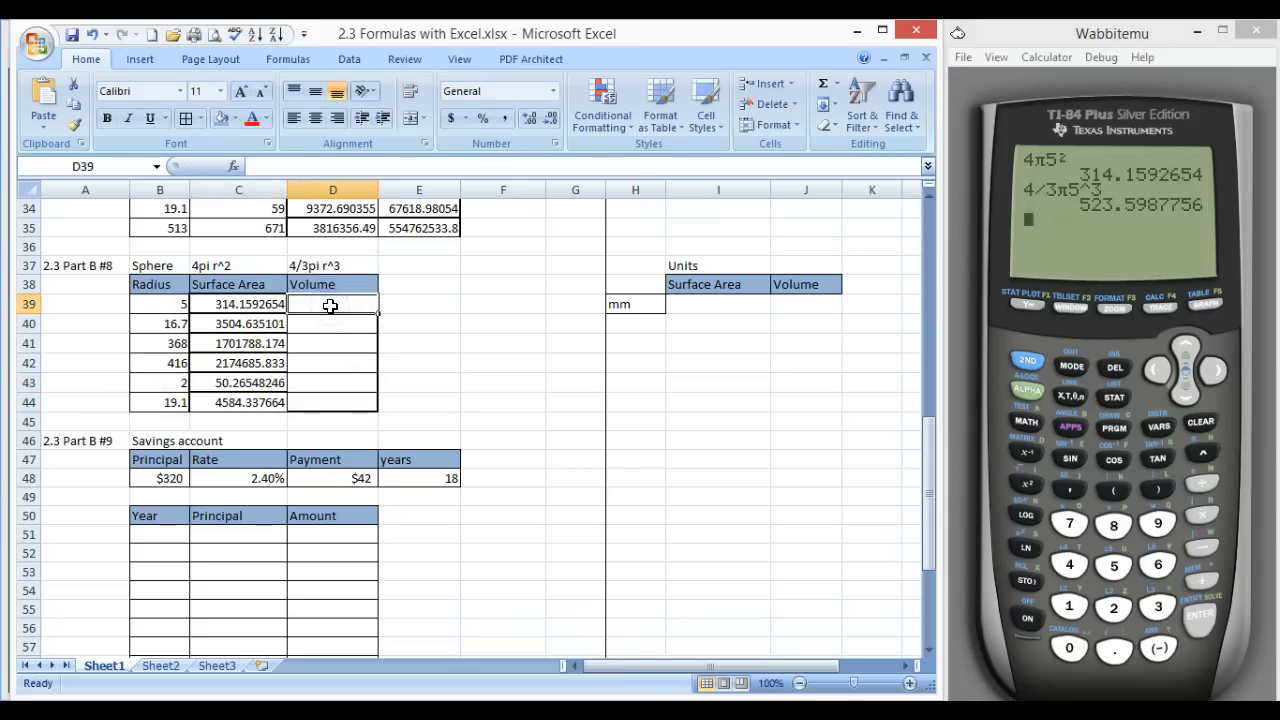
text(=4/3)
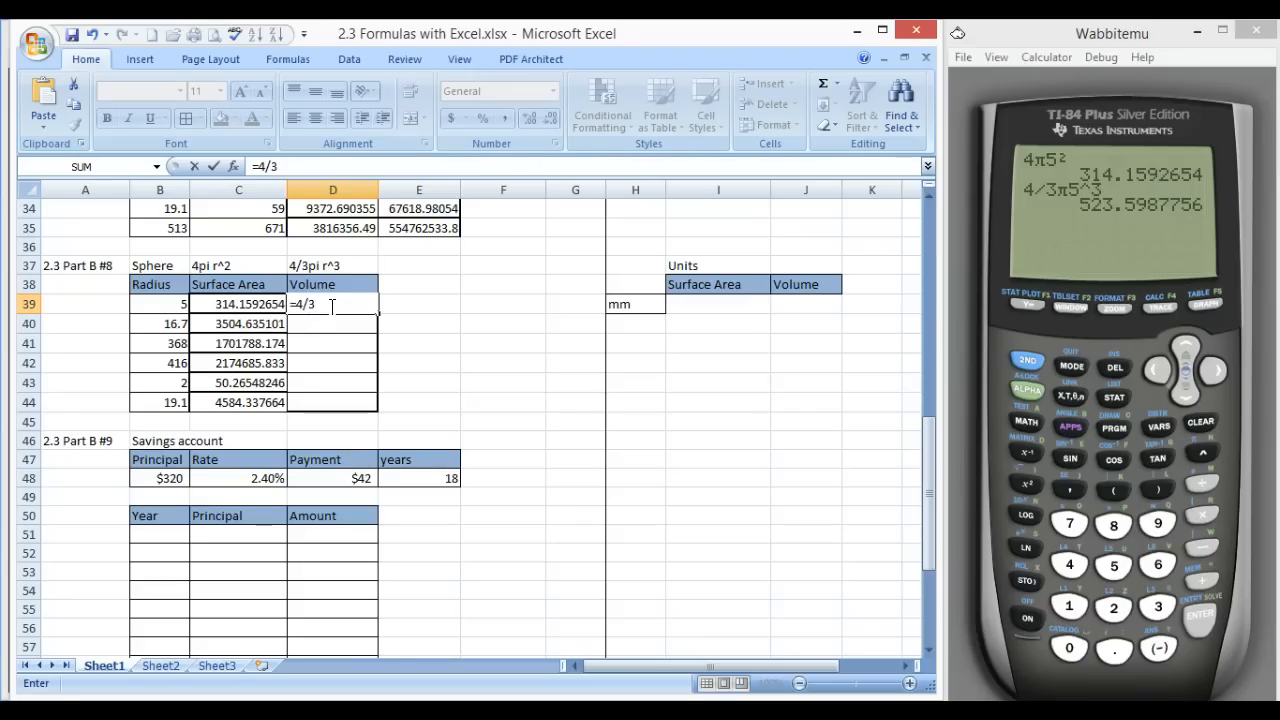
text(*pi()*)
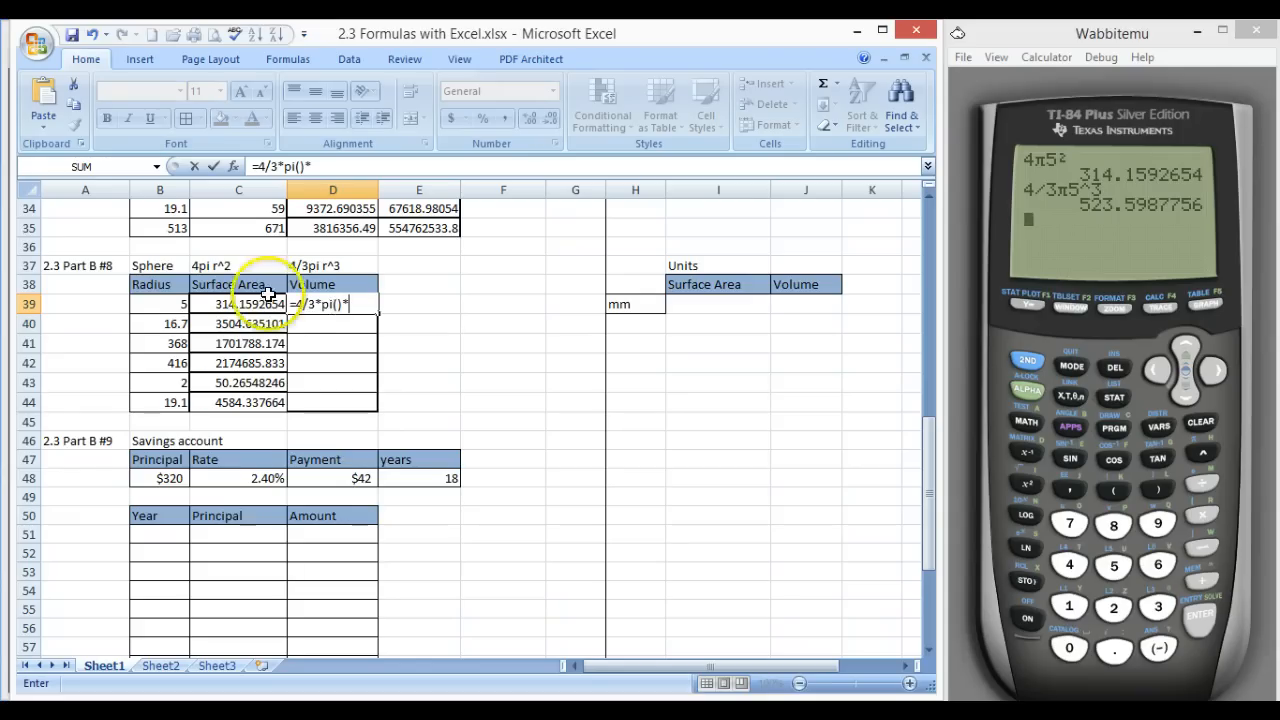
click(168, 304)
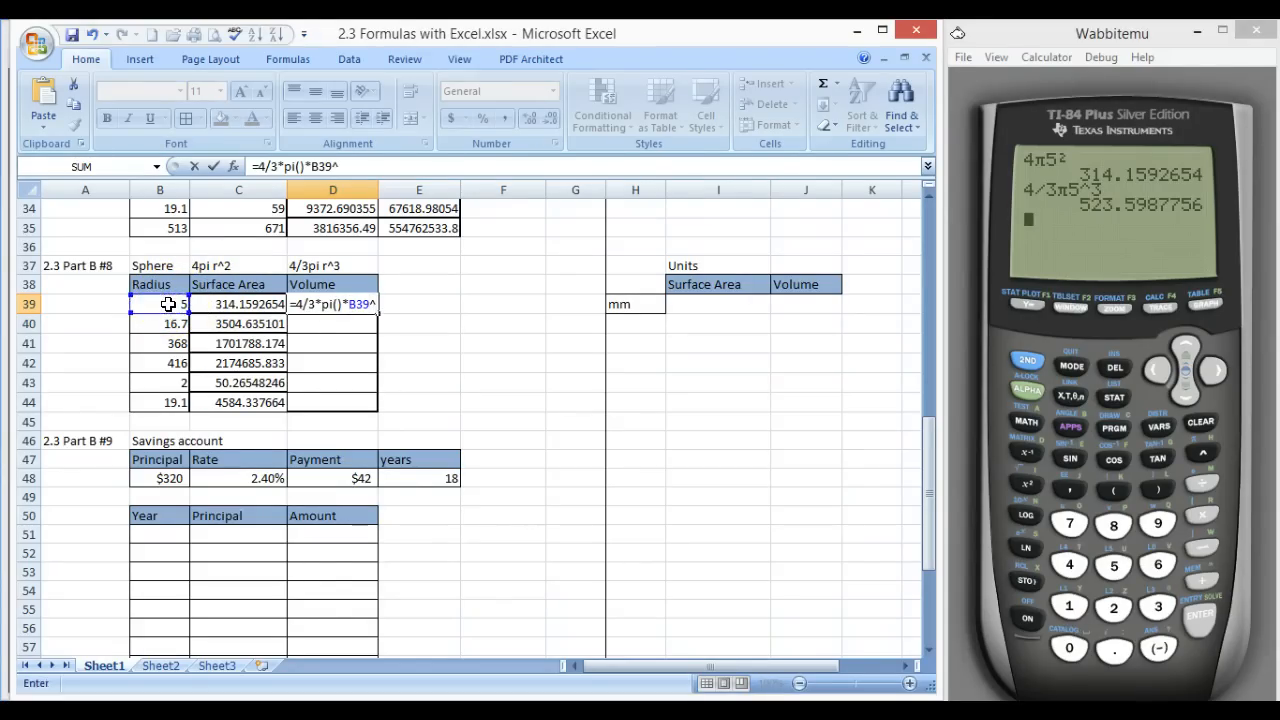
key(Return)
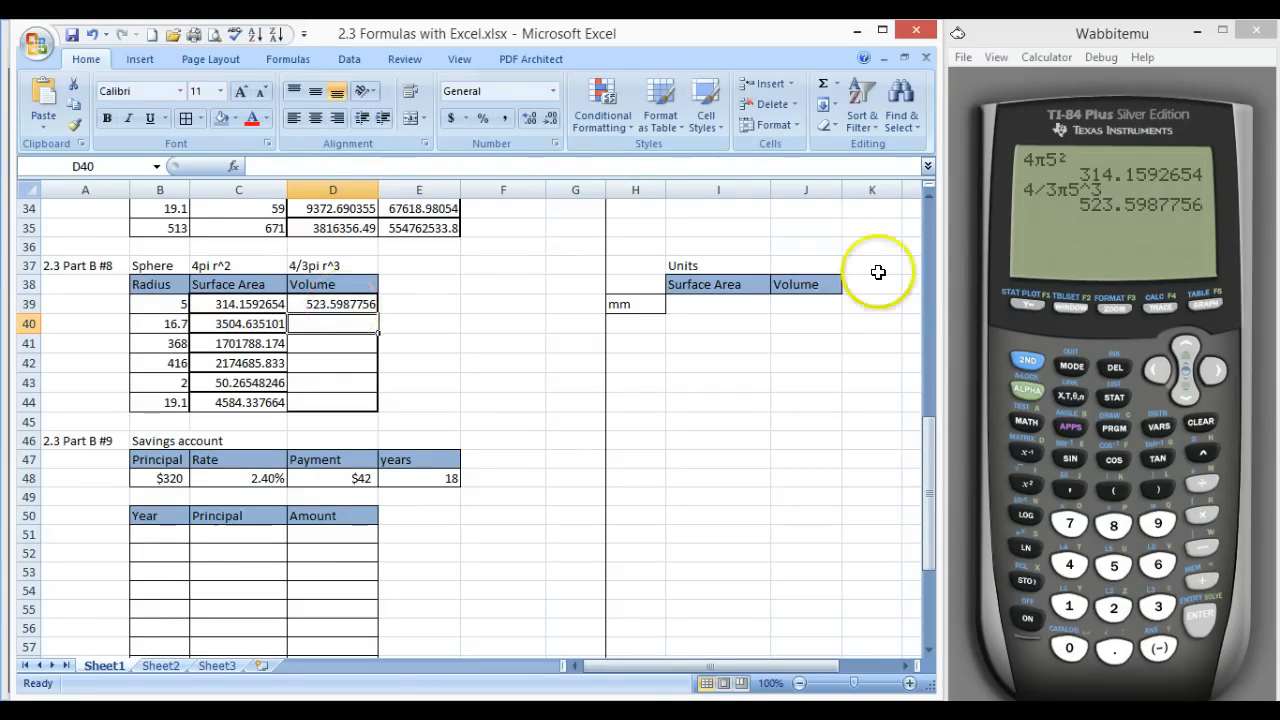
Review the volume formula in D39 and fill it down to D44 for the remaining sphere radii
click(359, 303)
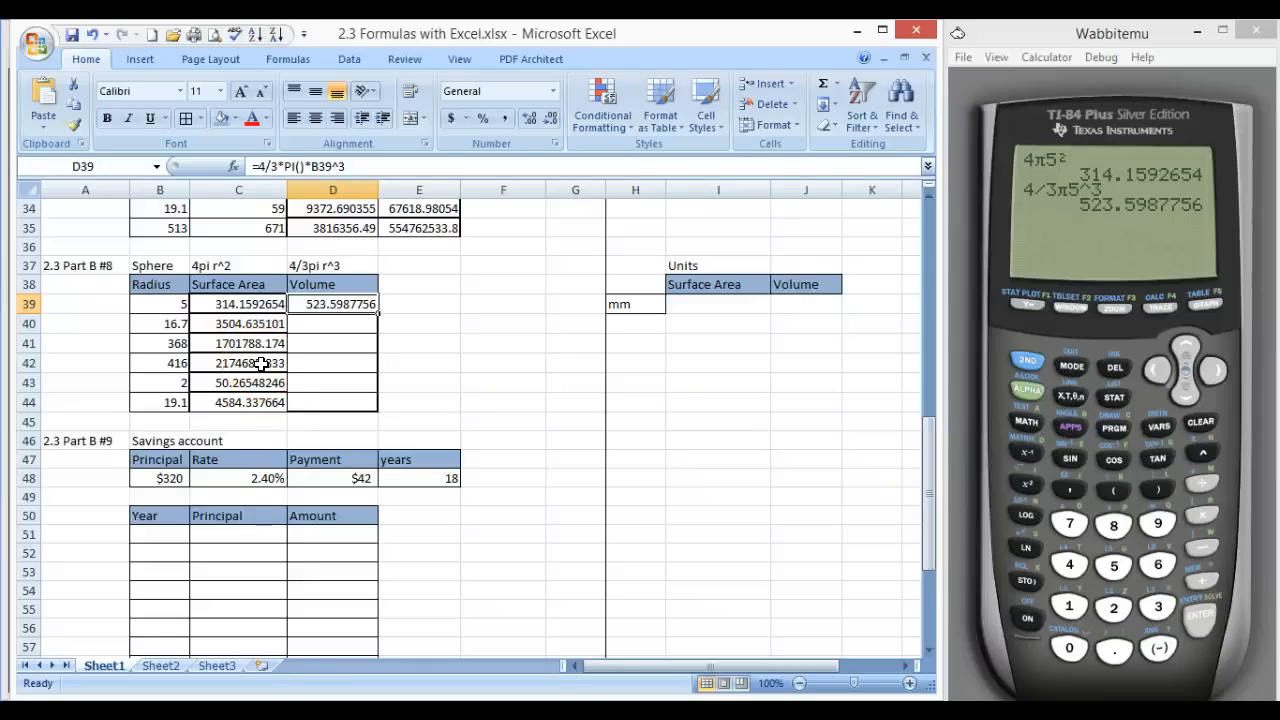
double_click(335, 305)
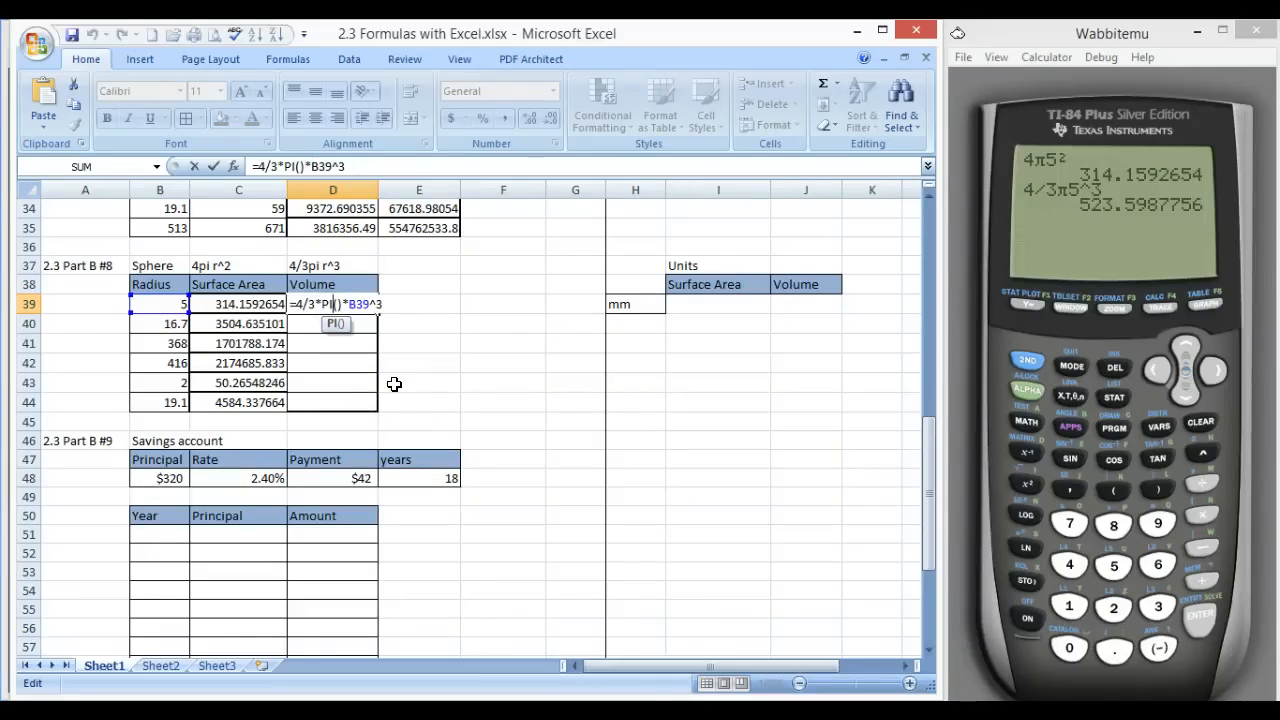
key(Return)
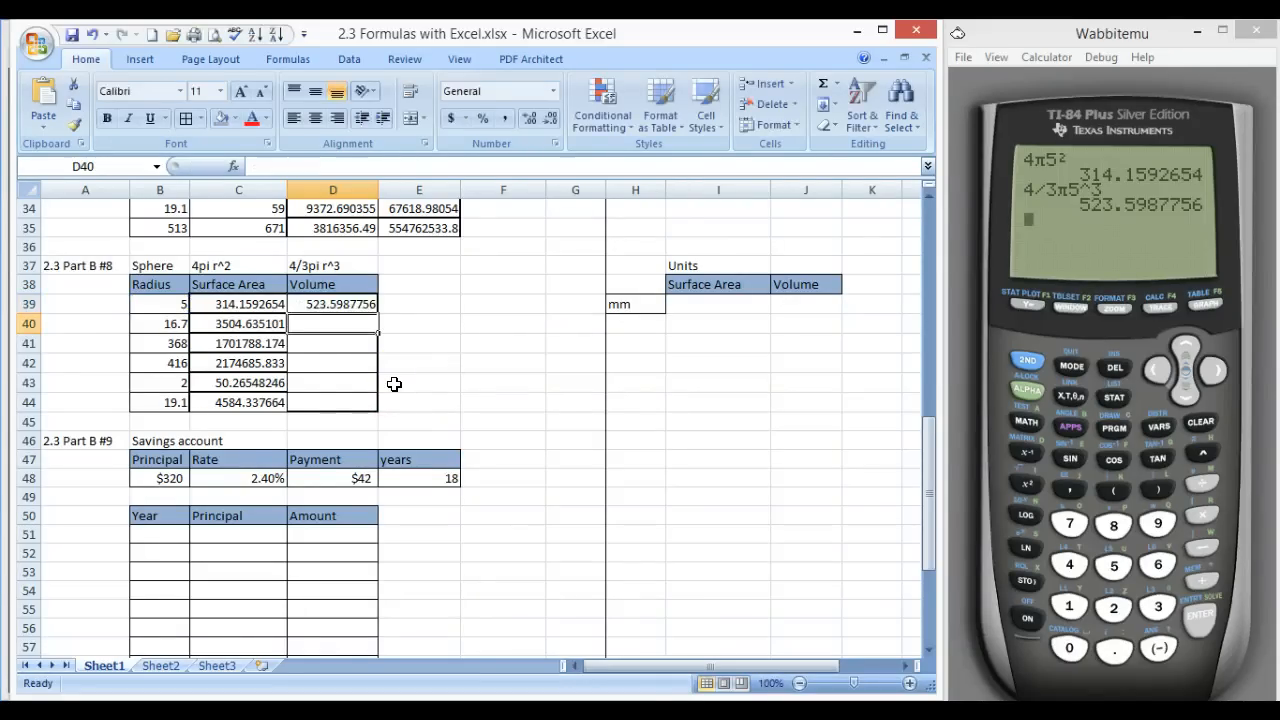
click(340, 402)
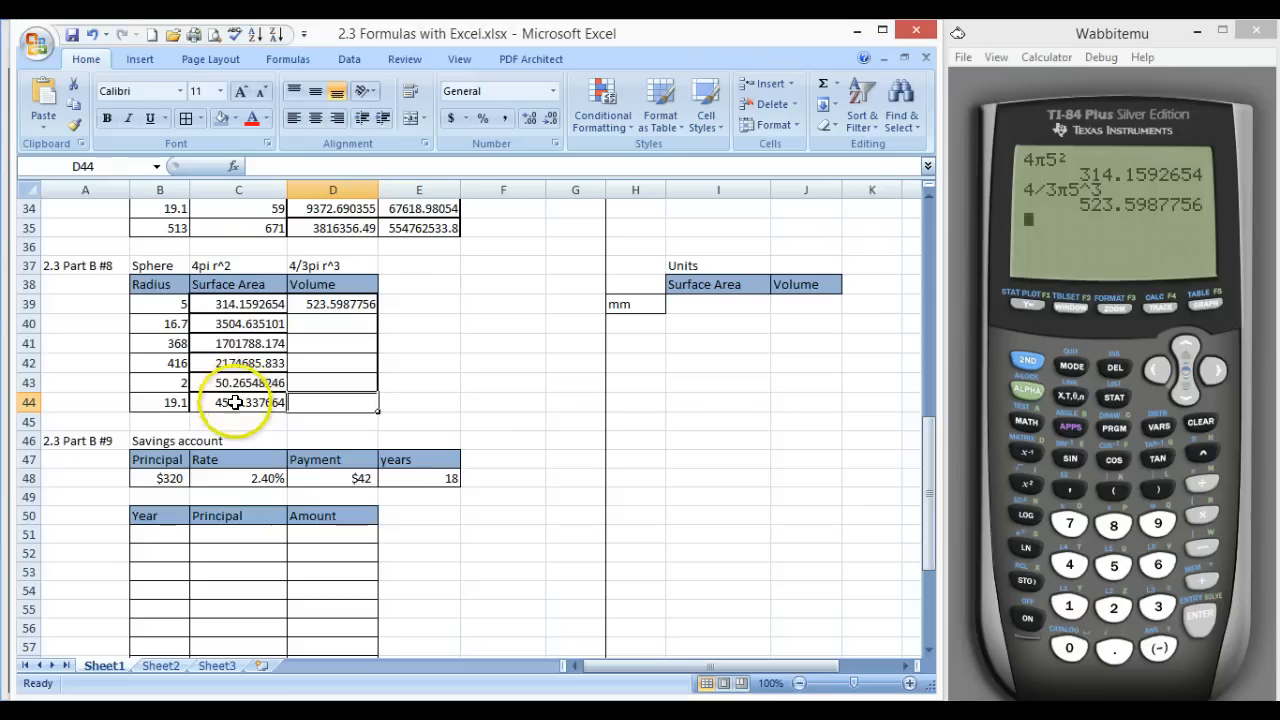
click(342, 305)
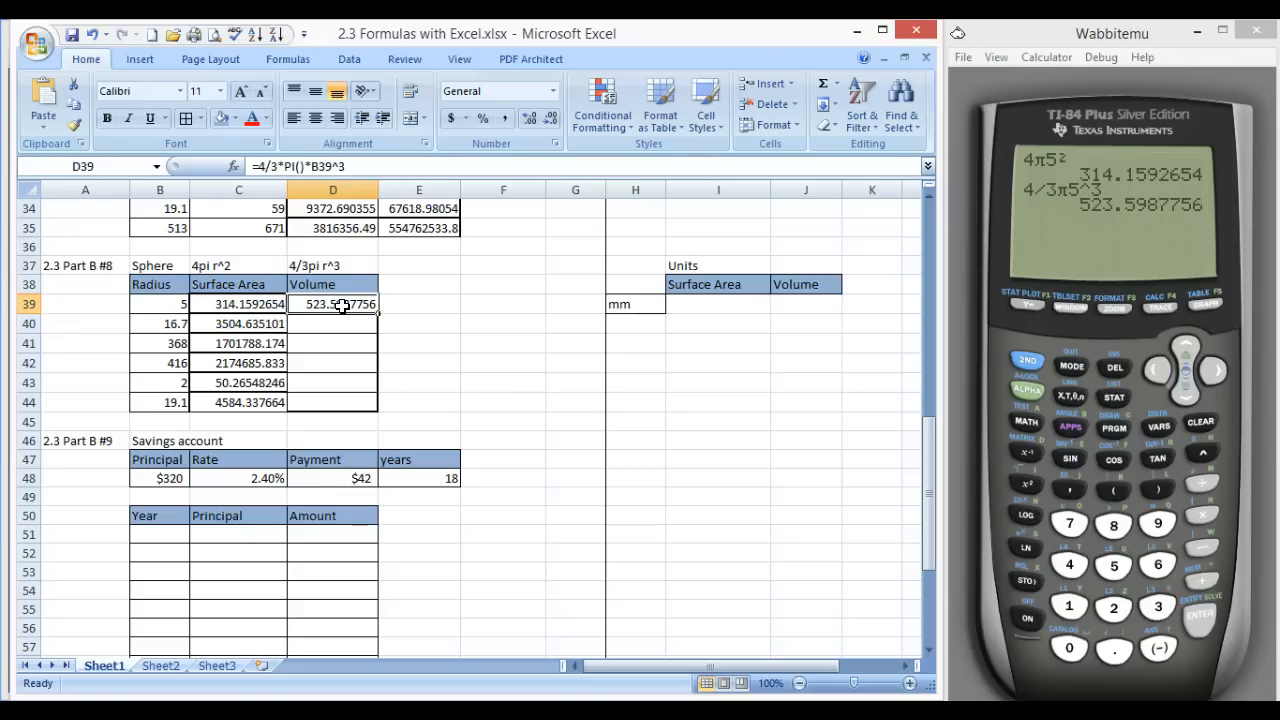
click(326, 303)
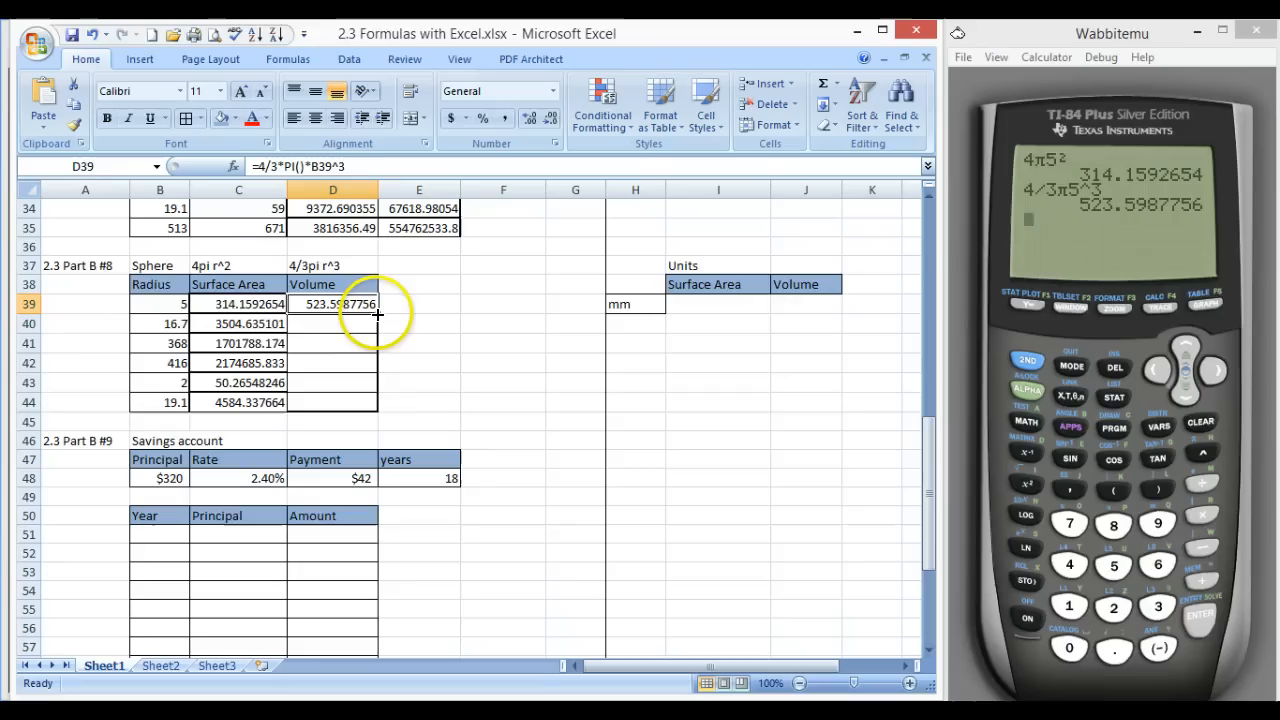
drag(378, 313, 378, 413)
click(447, 372)
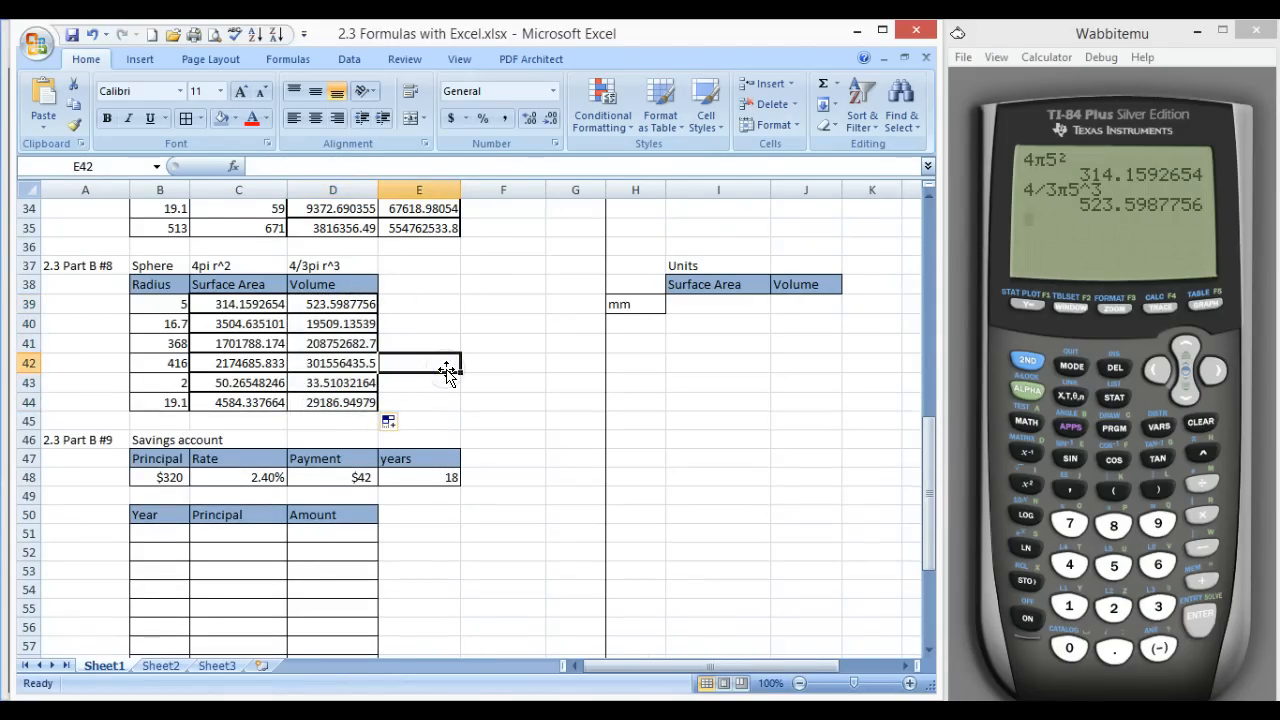
Enter years 1, 2 and 3 in cells B51 to B53 of the savings account table
scroll(447, 372, down, 4)
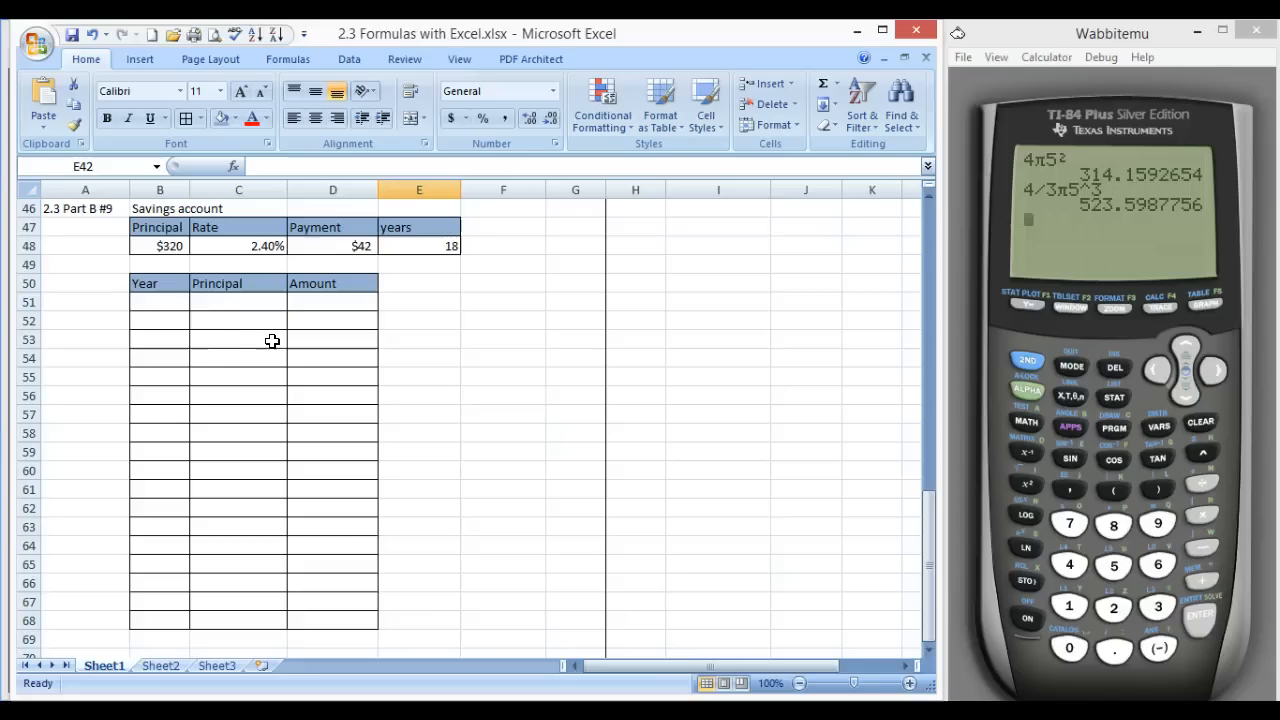
click(159, 301)
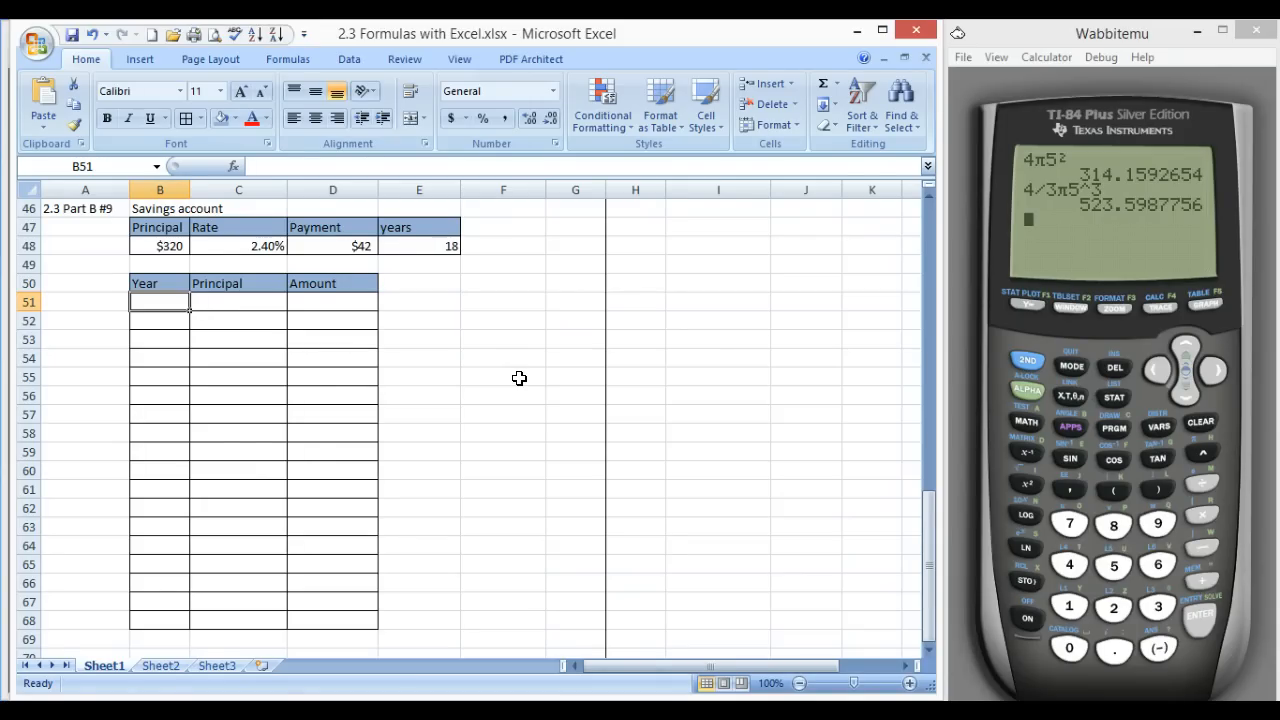
text(1)
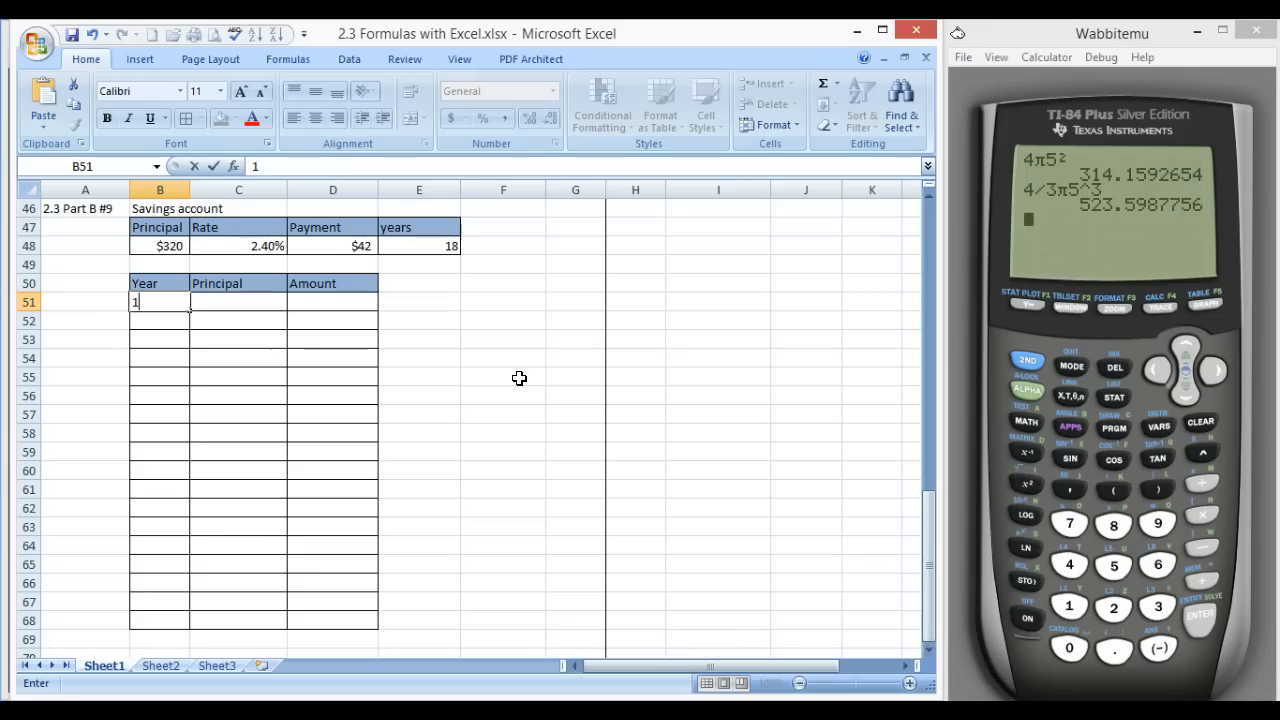
key(Return)
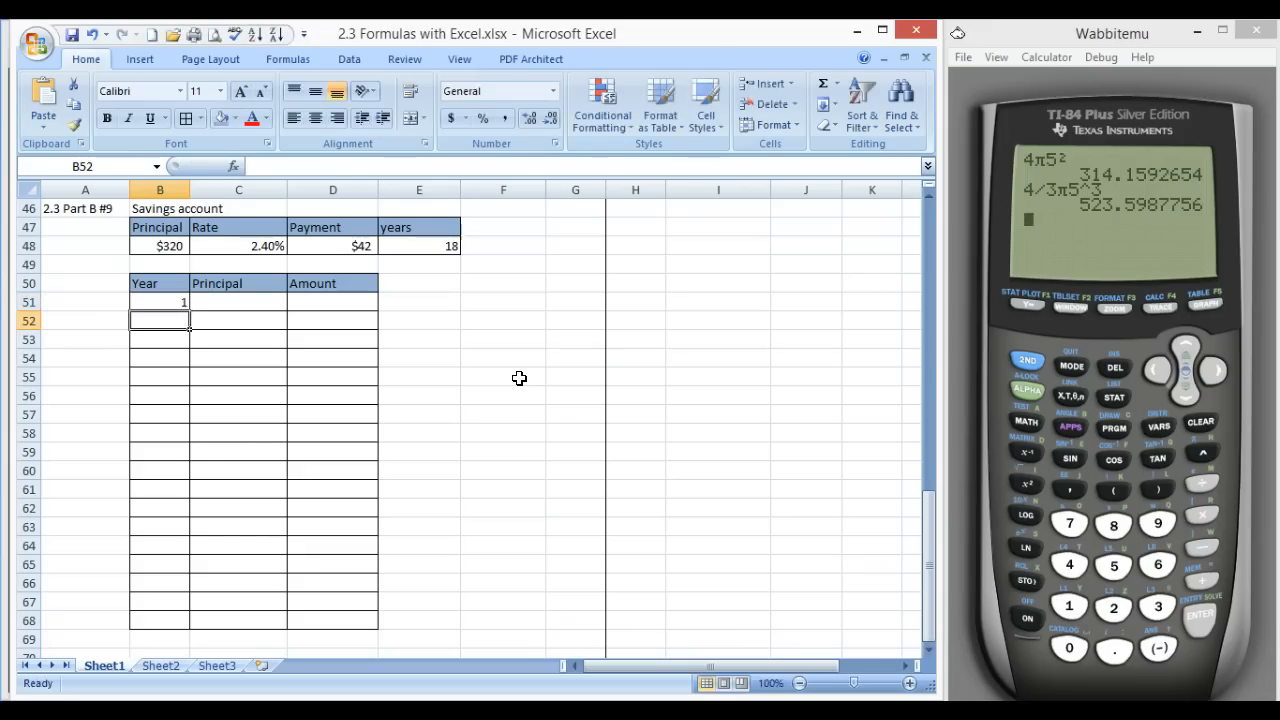
text(2)
key(Return)
text(3)
key(Return)
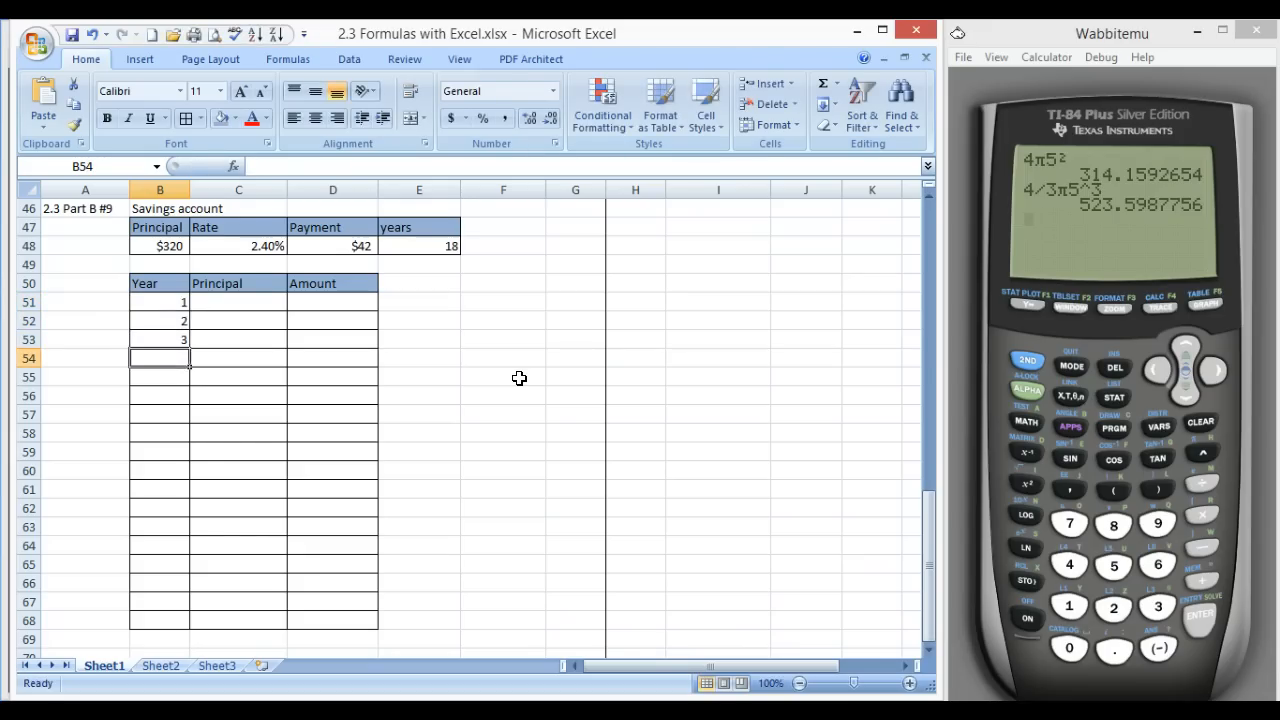
Replace the year in B52 with the formula =B51+1 and review the entry
key(Up)
key(Up)
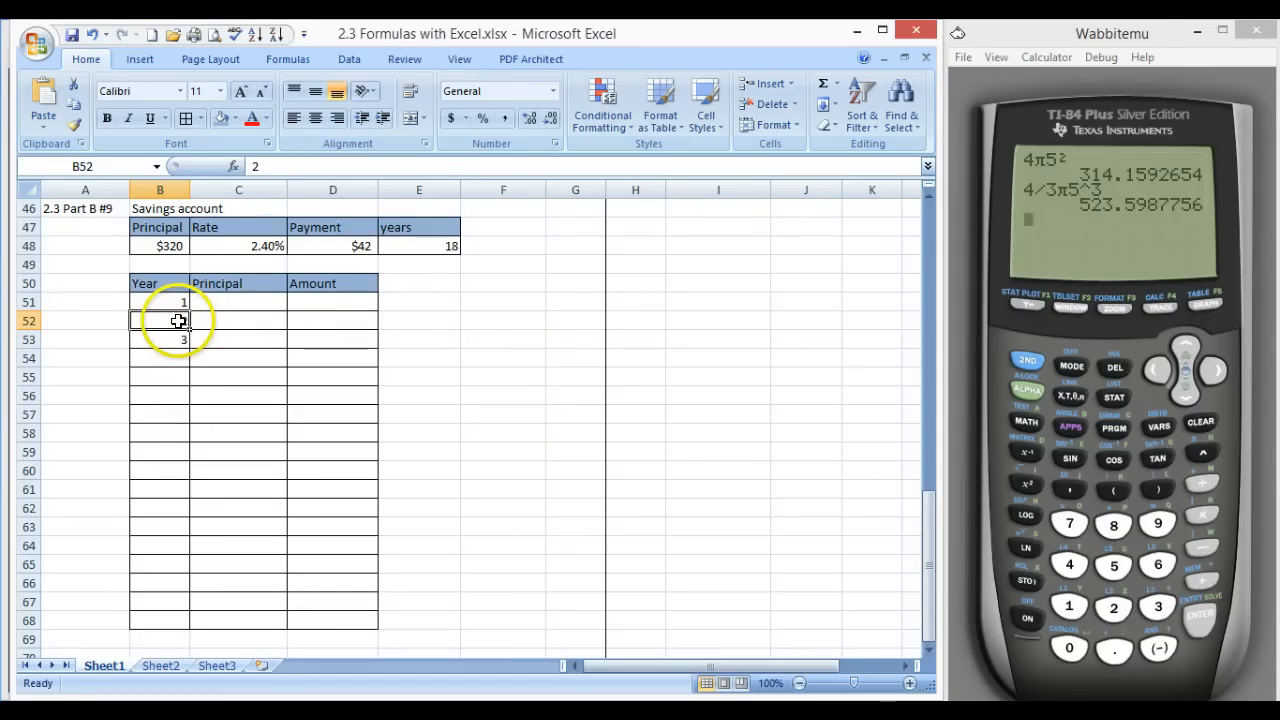
text(=)
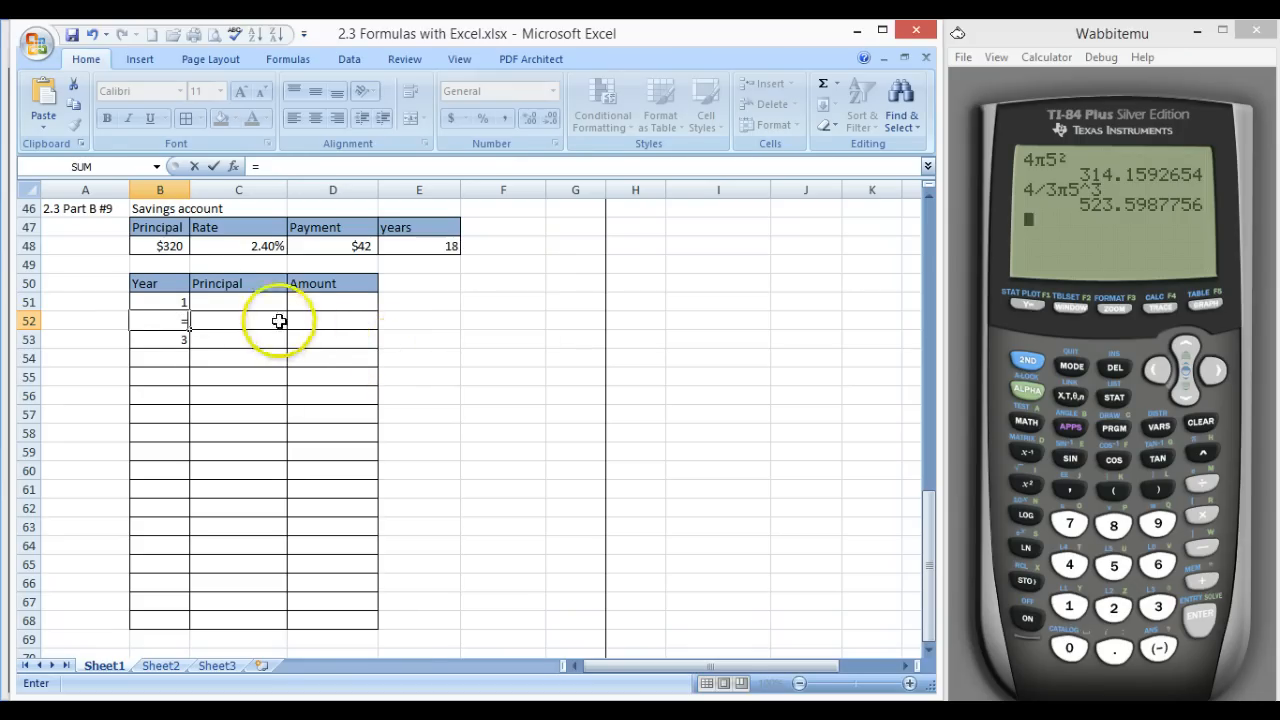
click(177, 300)
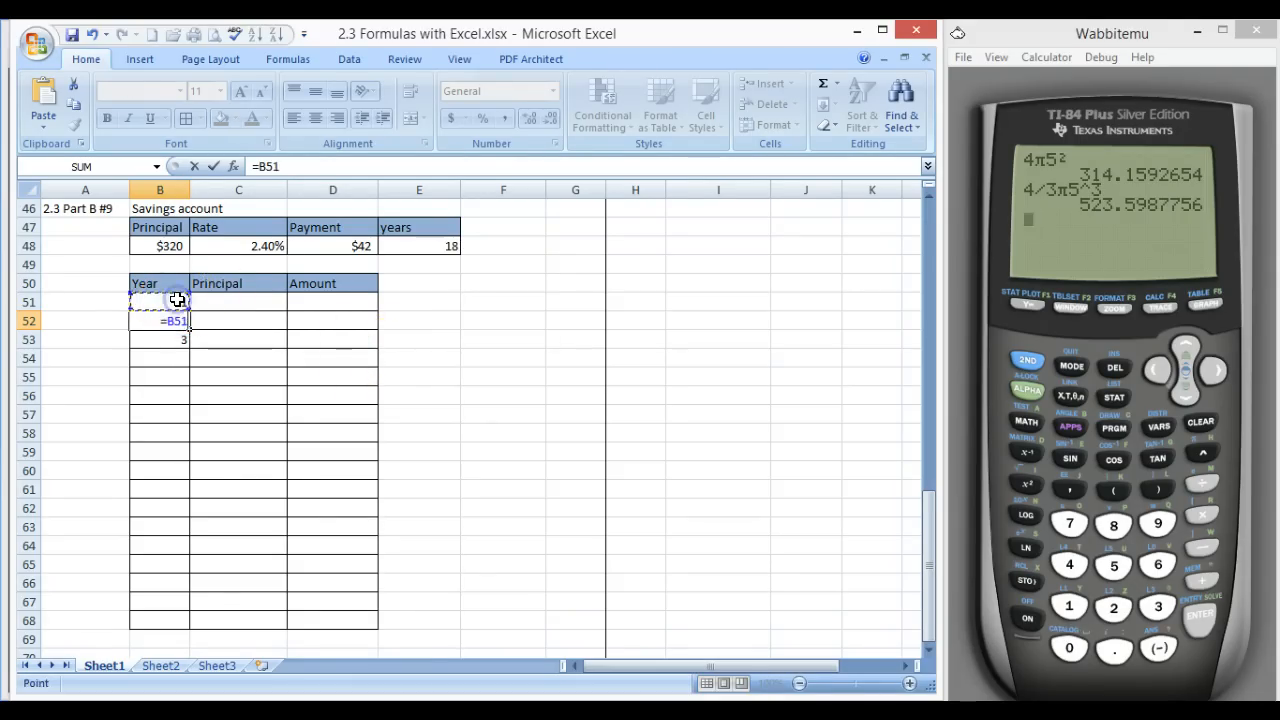
text(+)
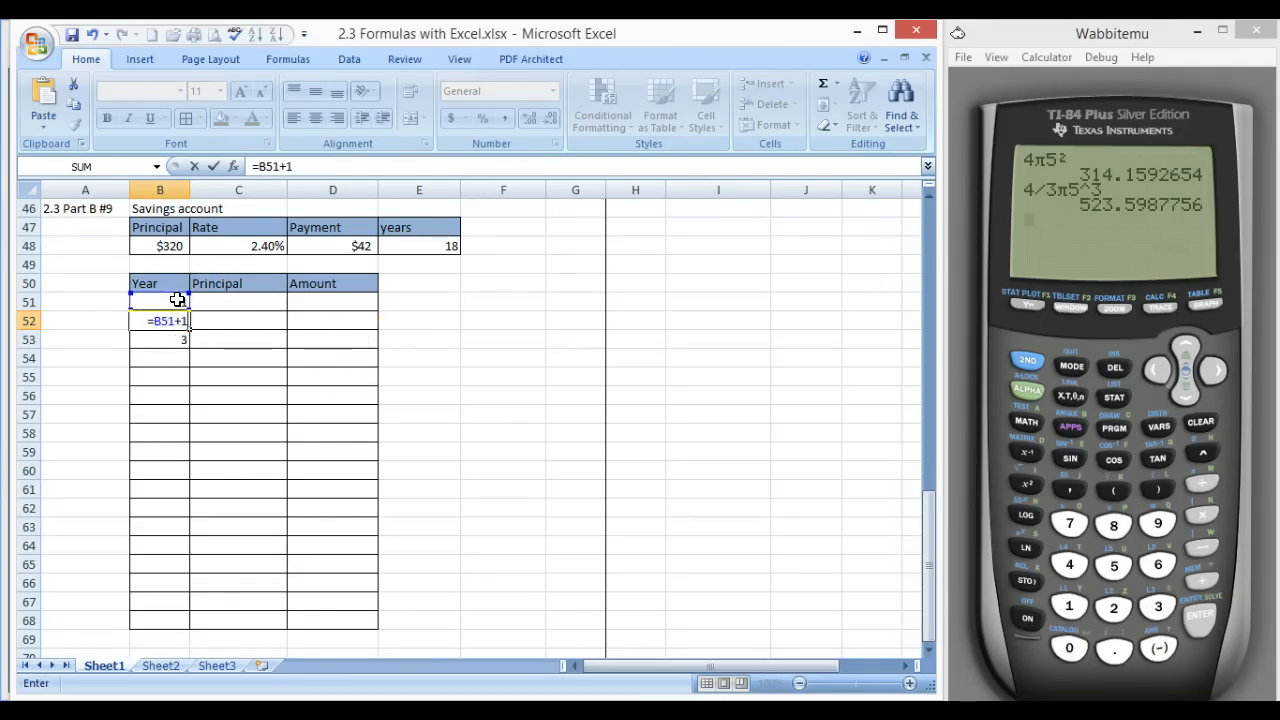
text(1)
key(Return)
click(176, 320)
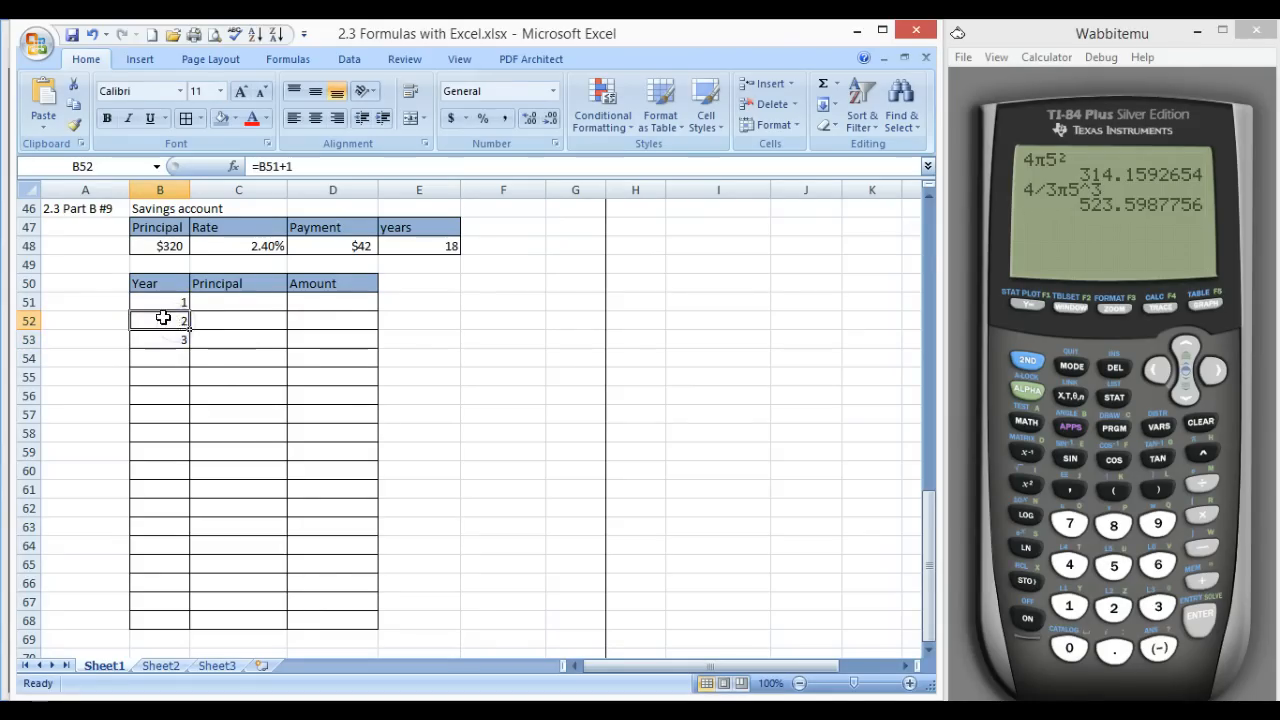
Fill the year formula from B52 down to B68 and inspect the copied formula in B64
click(160, 299)
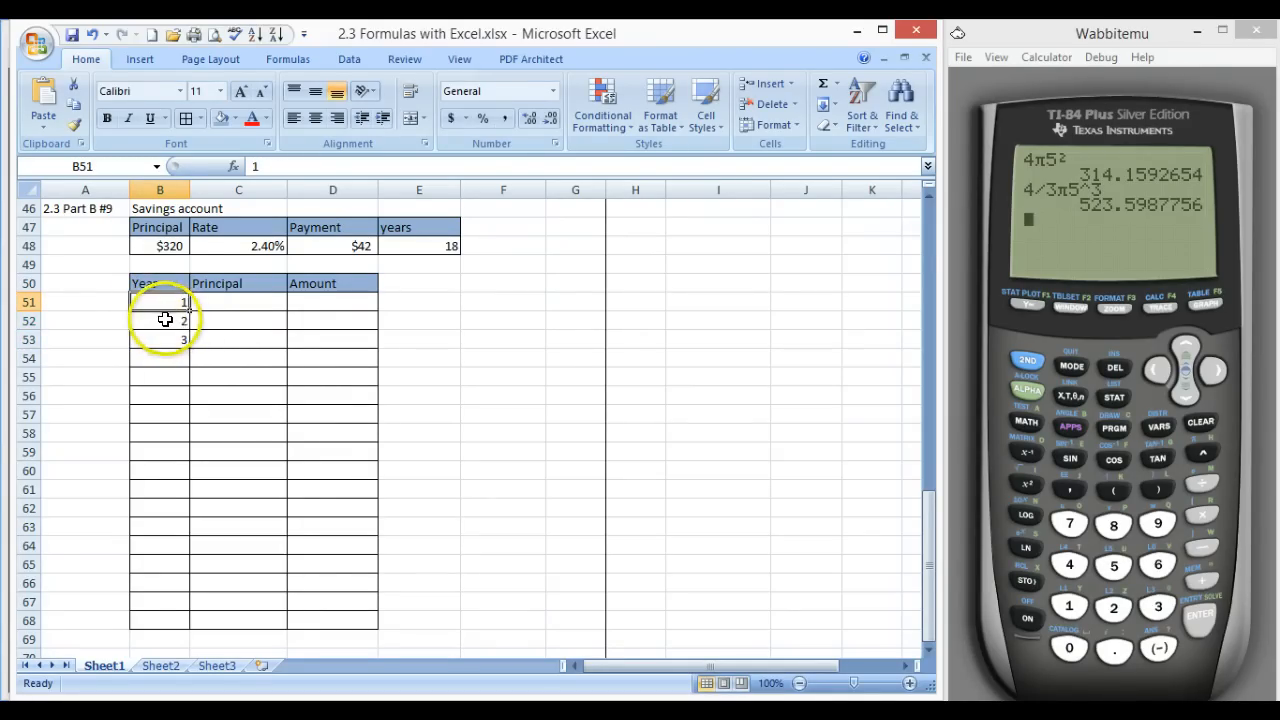
click(176, 320)
mouse_move(188, 326)
mouse_down()
mouse_move(195, 344)
mouse_move(177, 343)
mouse_up()
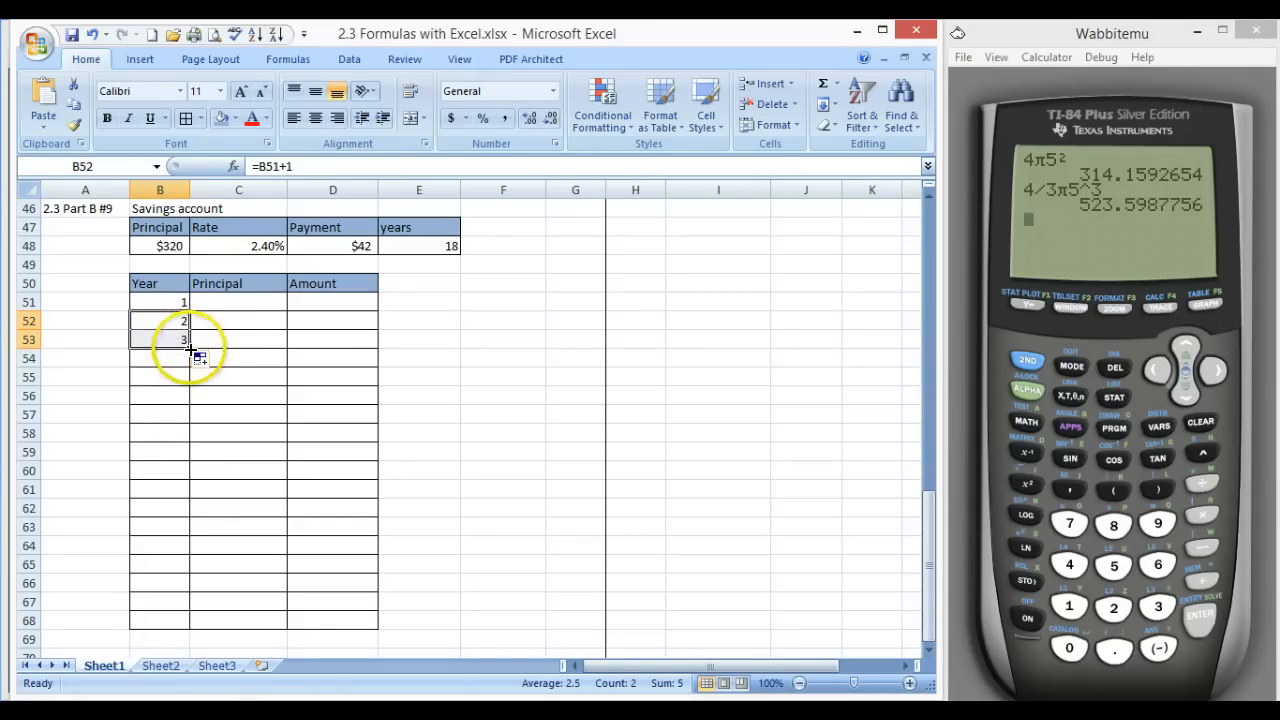
drag(191, 349, 196, 622)
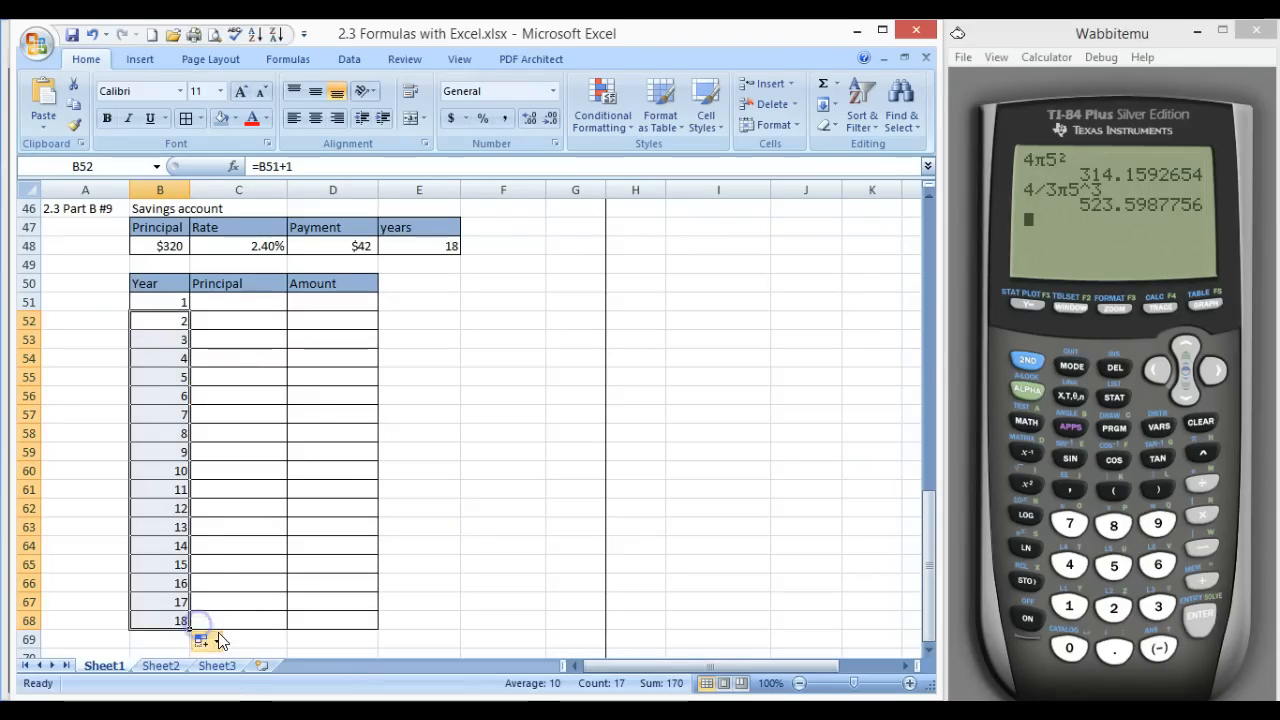
click(165, 546)
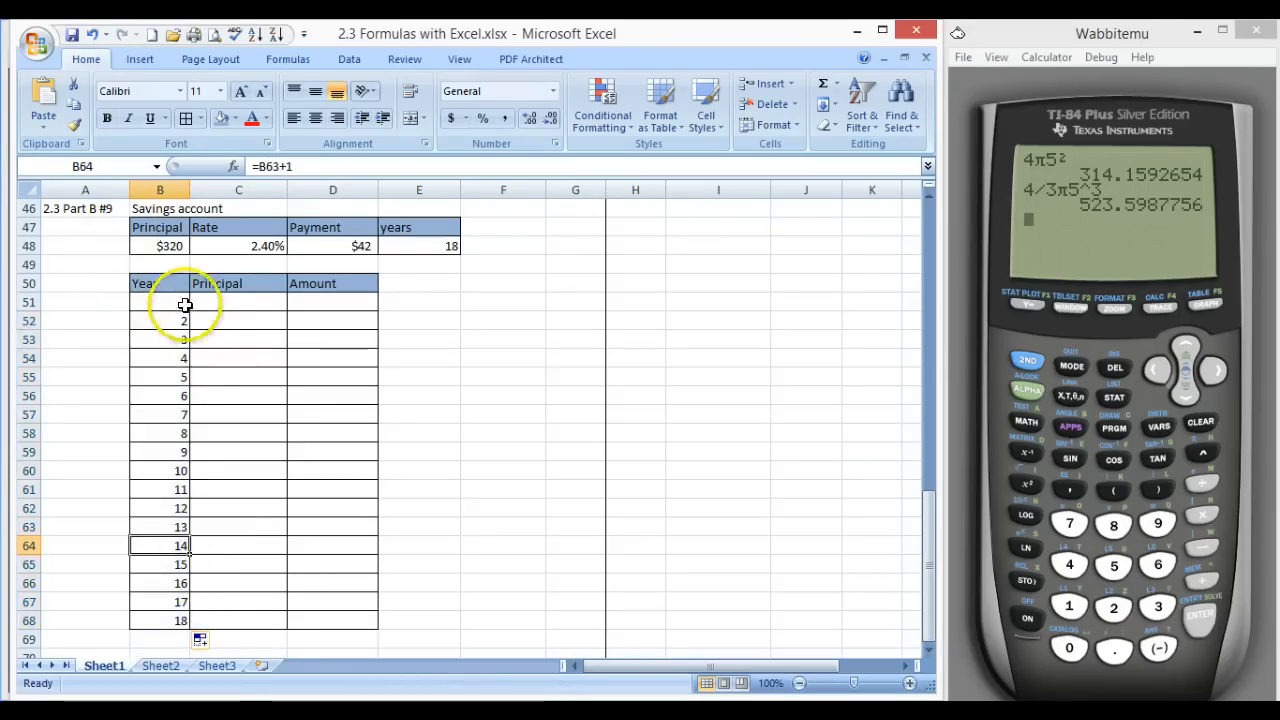
Clear the year formulas from B52 to B68 and enter the constant 2 in B52
drag(163, 326, 171, 616)
key(Delete)
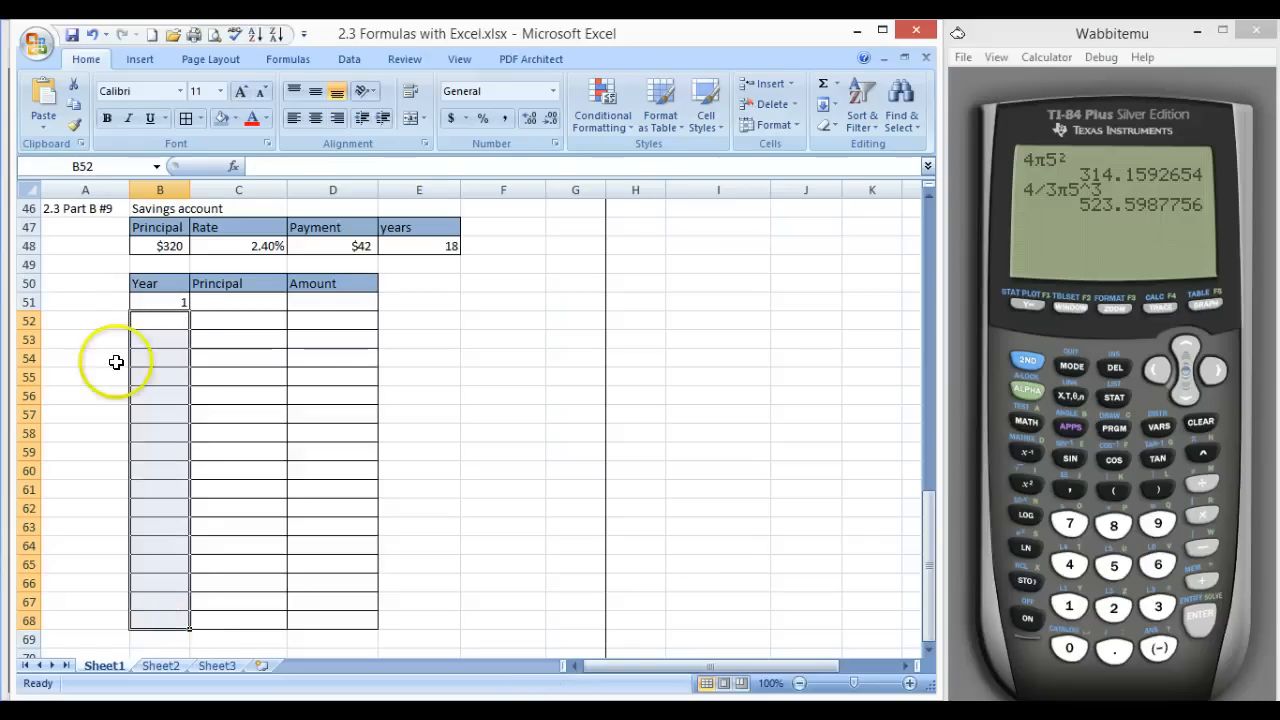
click(169, 317)
text(2)
key(Return)
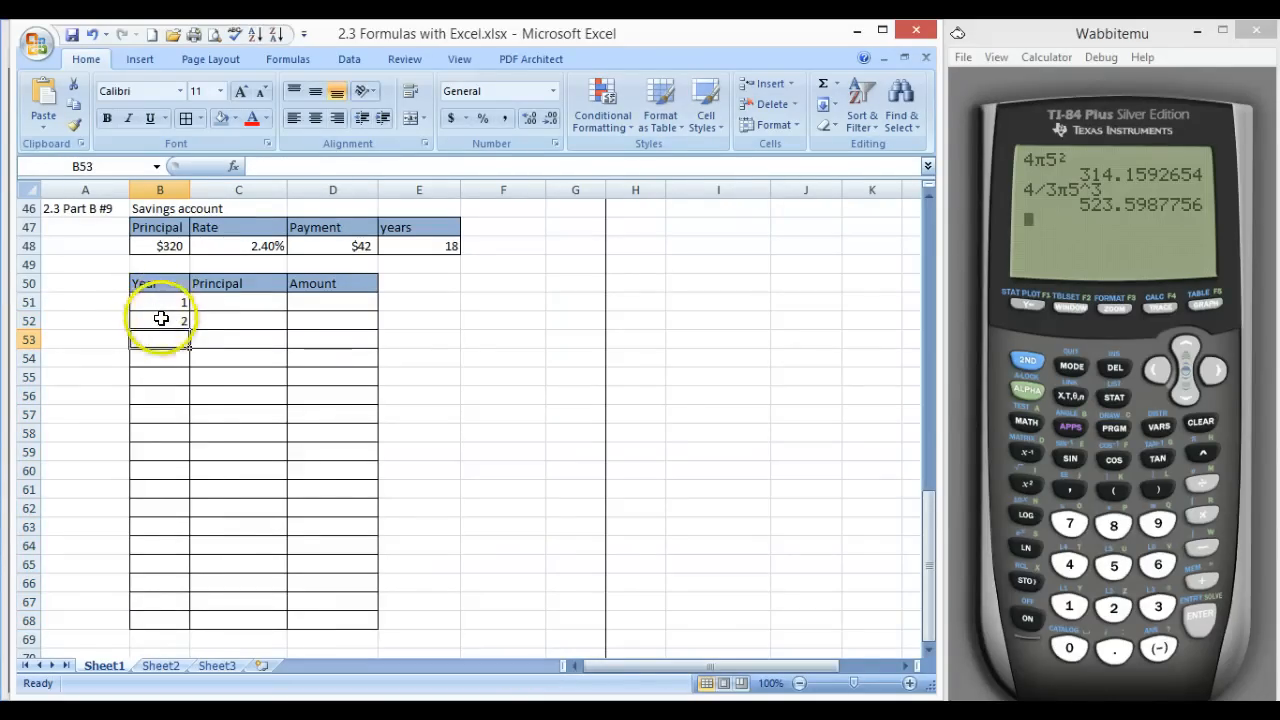
Extend the year series from B51:B52 down to year 18 in B68, checking it against the years value in E48
drag(163, 301, 166, 330)
drag(166, 327, 166, 325)
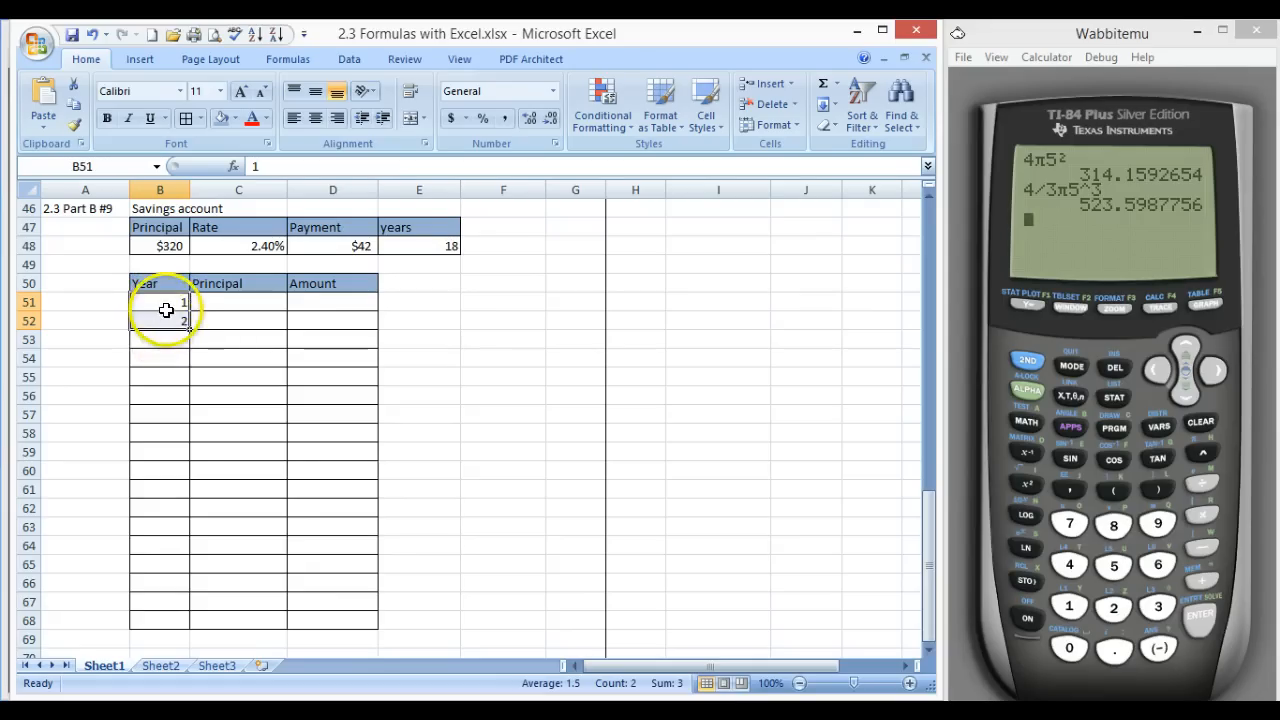
click(166, 301)
drag(168, 301, 168, 320)
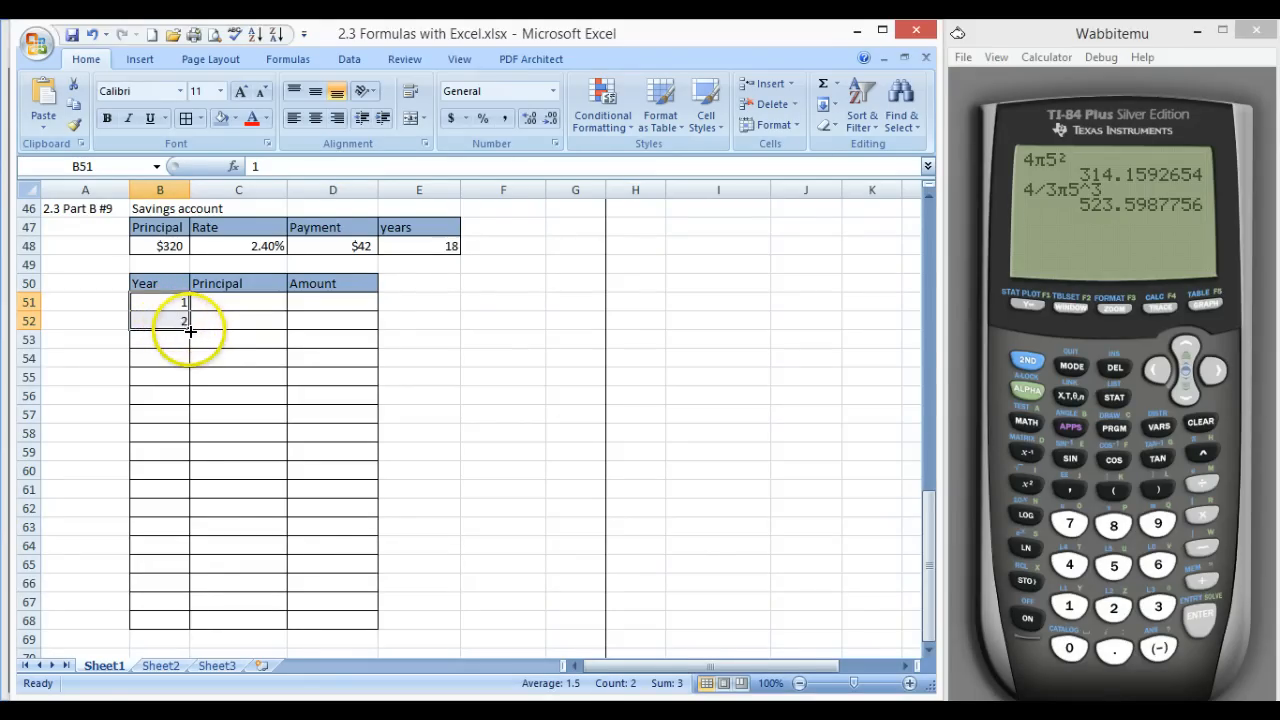
drag(189, 328, 191, 625)
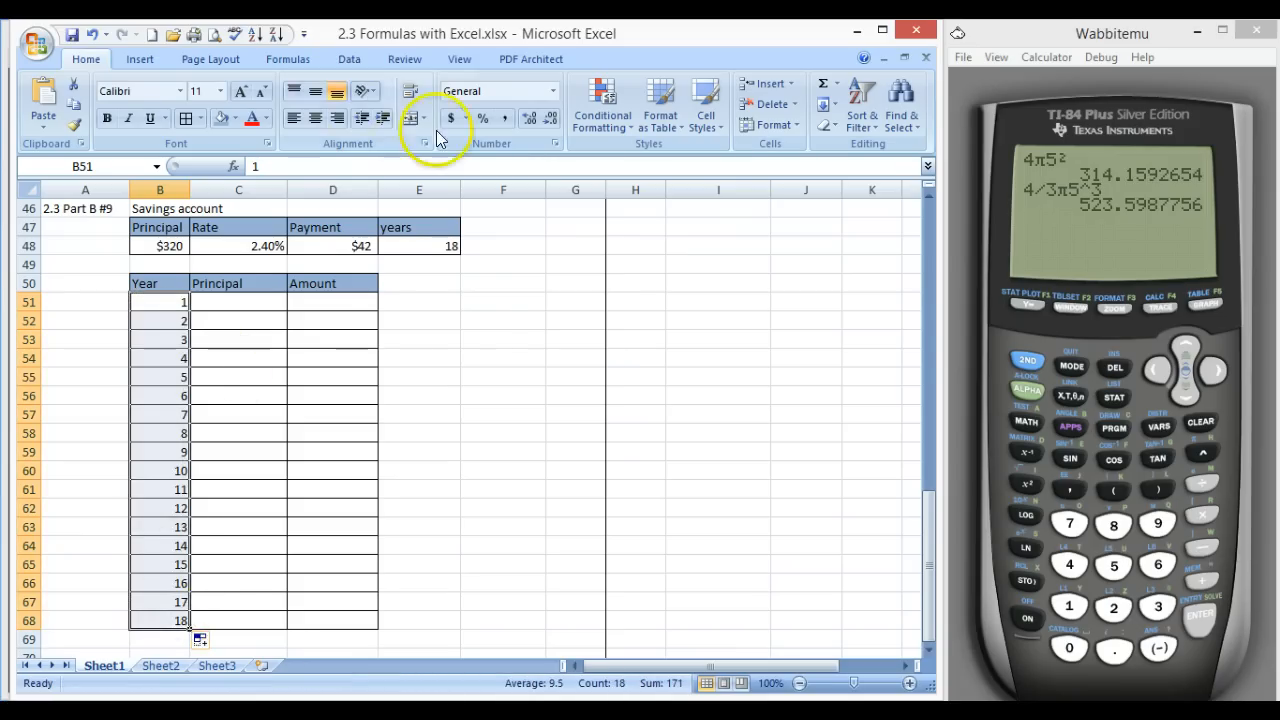
click(432, 232)
click(442, 250)
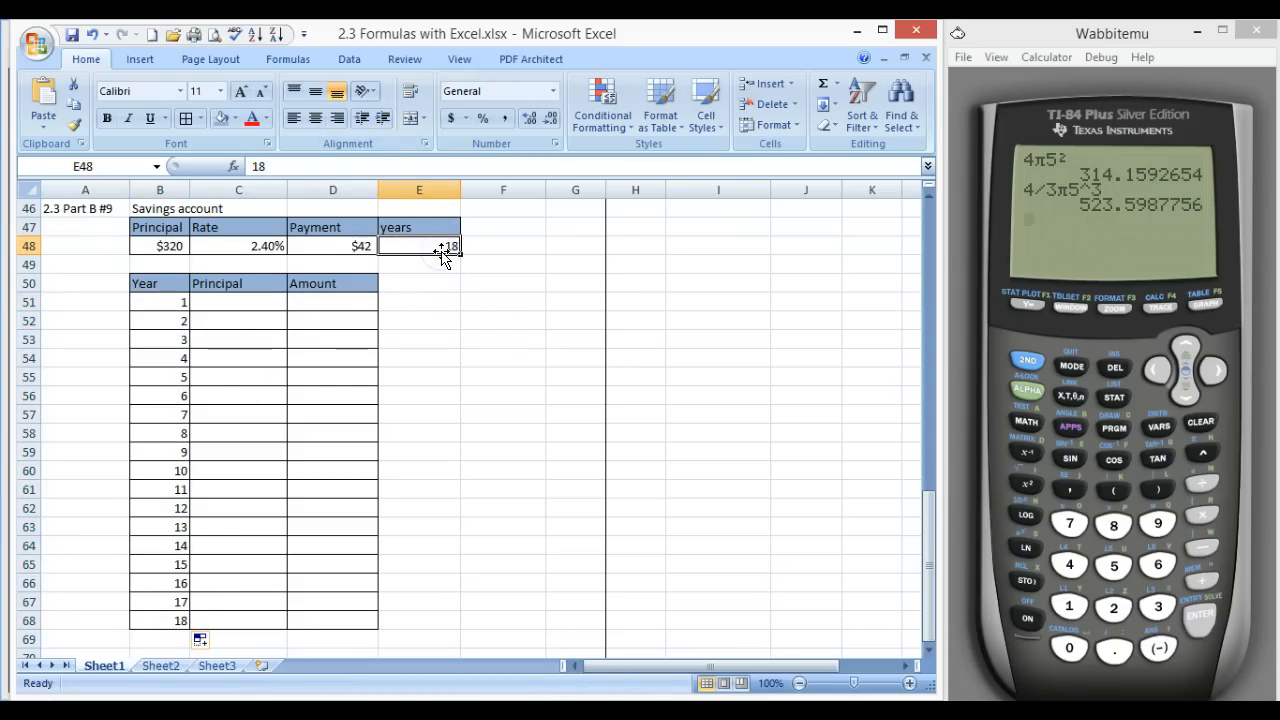
click(180, 564)
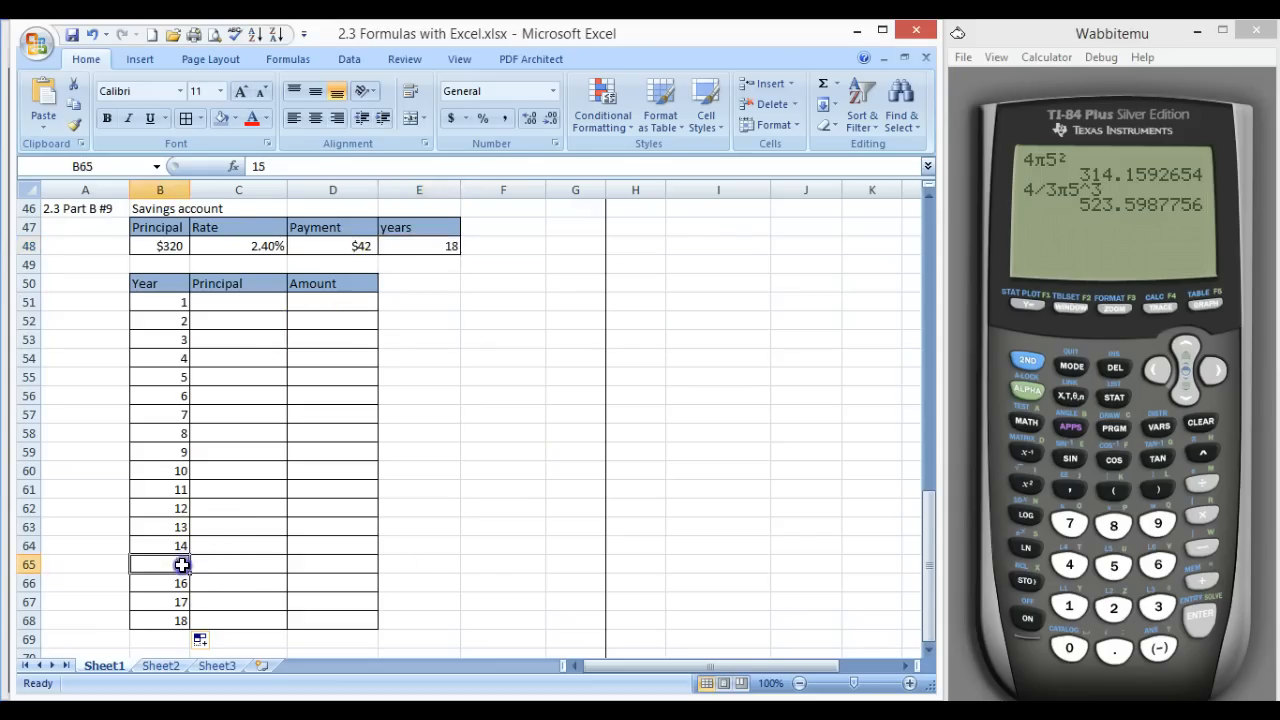
Enter 320 as the year 1 principal in cell C51
click(226, 302)
text(=)
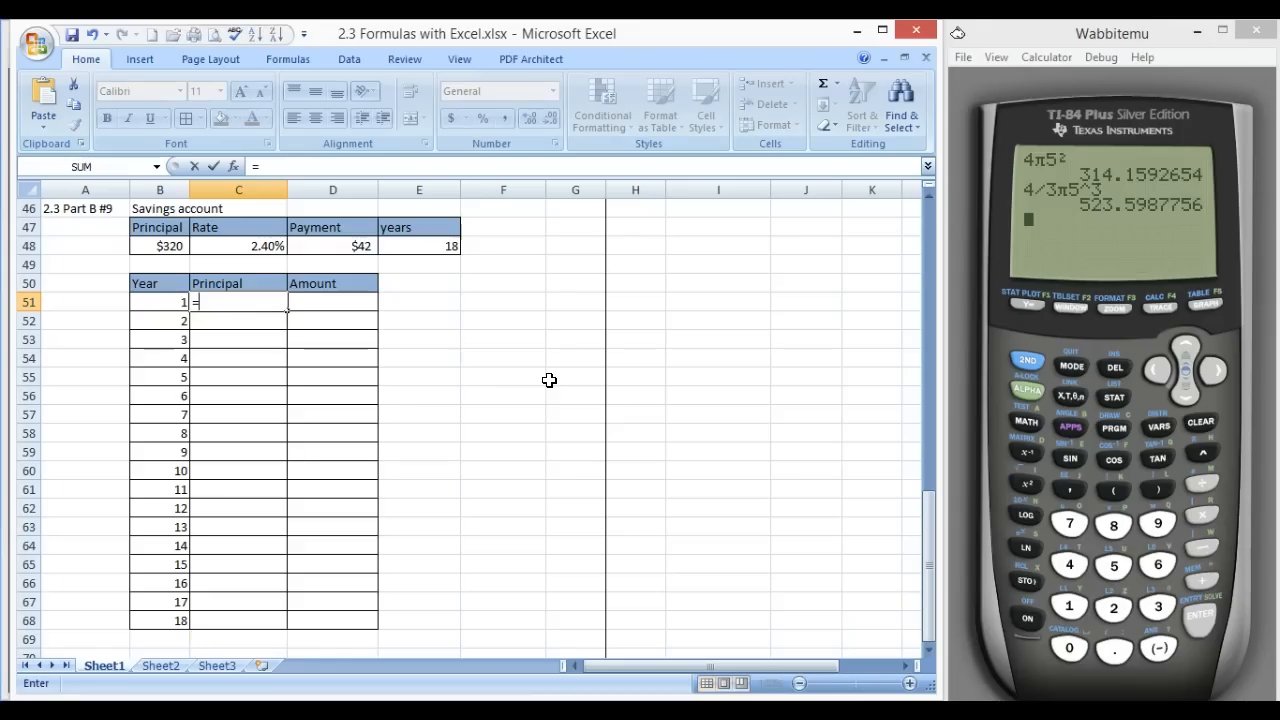
key(BackSpace)
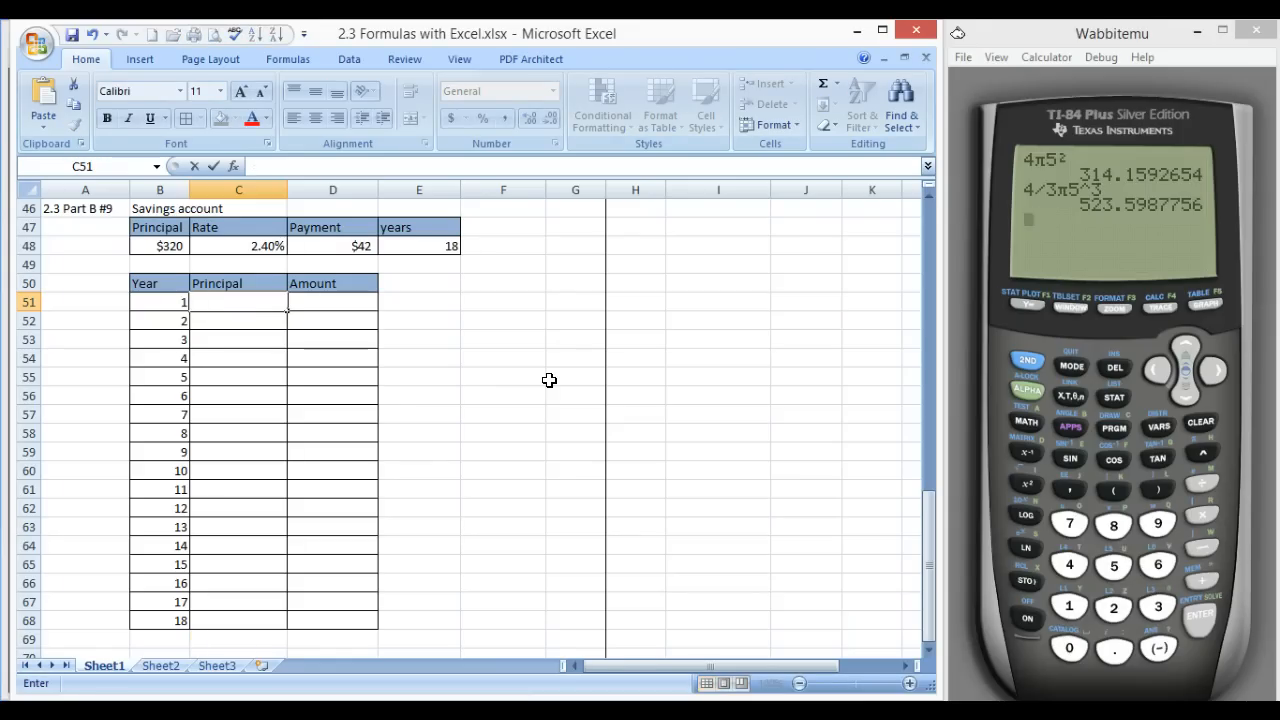
text(320)
key(Return)
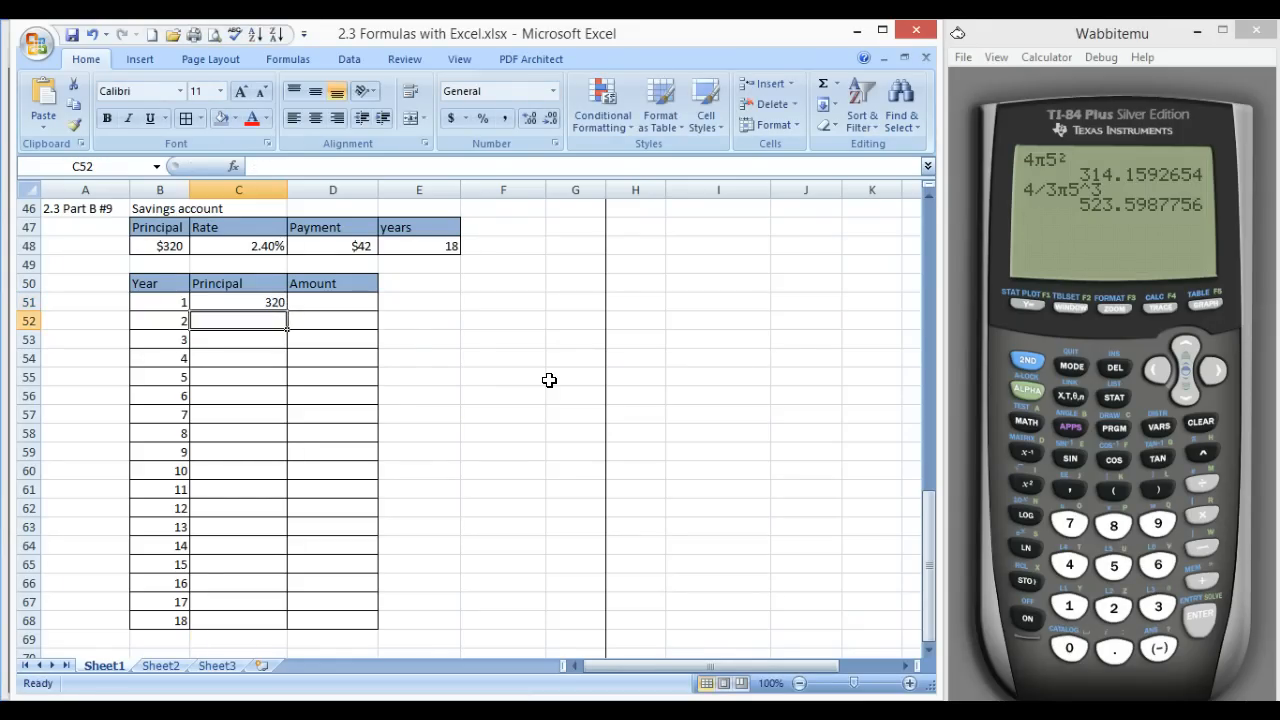
Enter the year 1 amount formula =C51*1.024+42 in cell D51
click(325, 303)
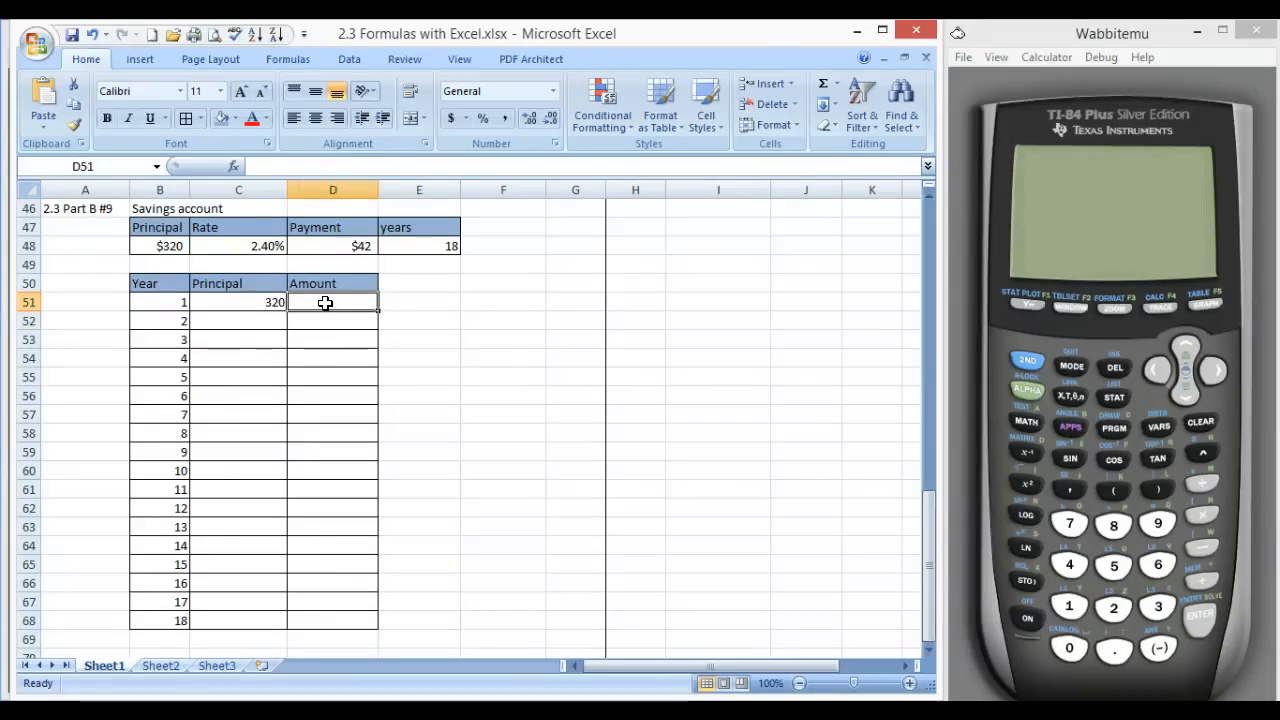
text(=)
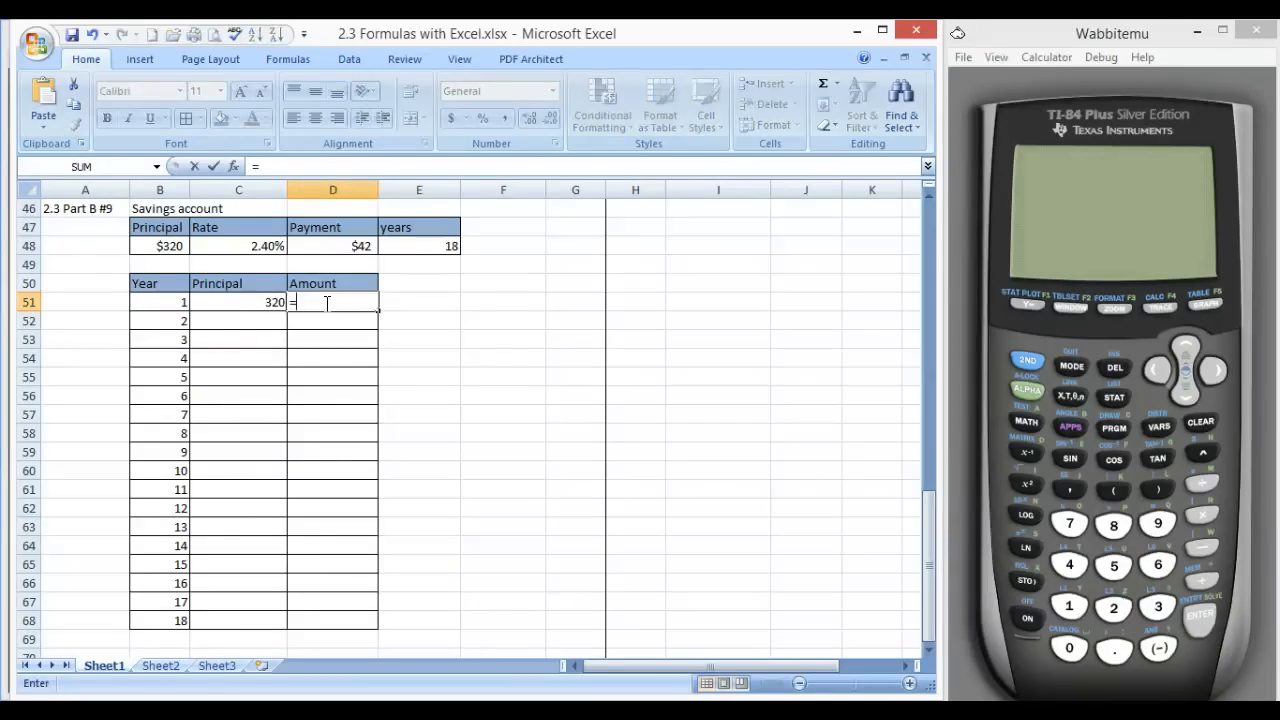
click(241, 302)
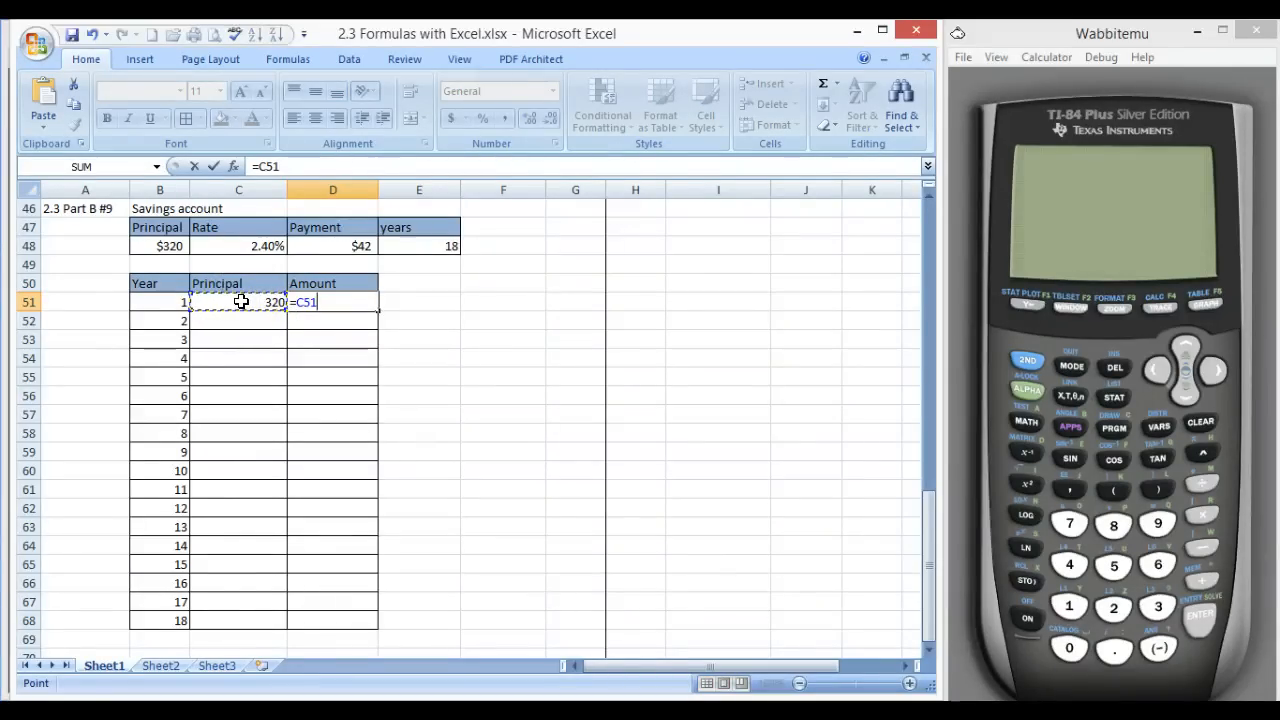
text(*1.024+)
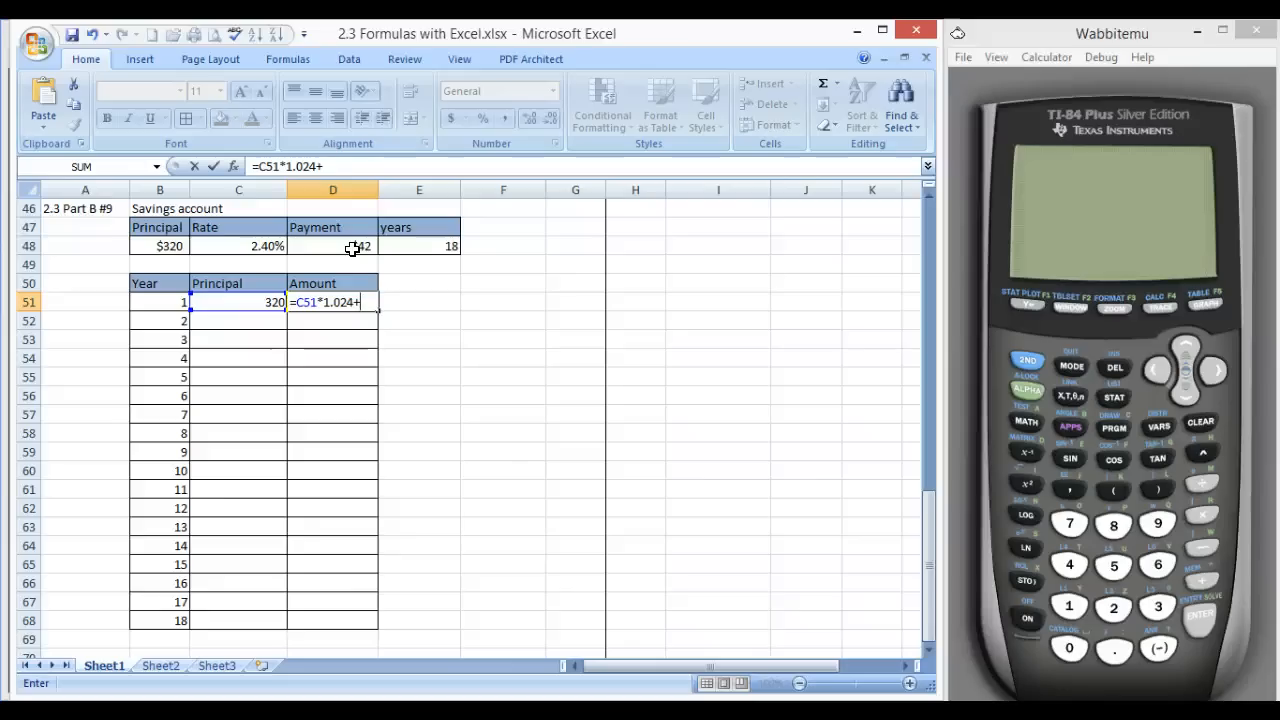
text(42)
key(Return)
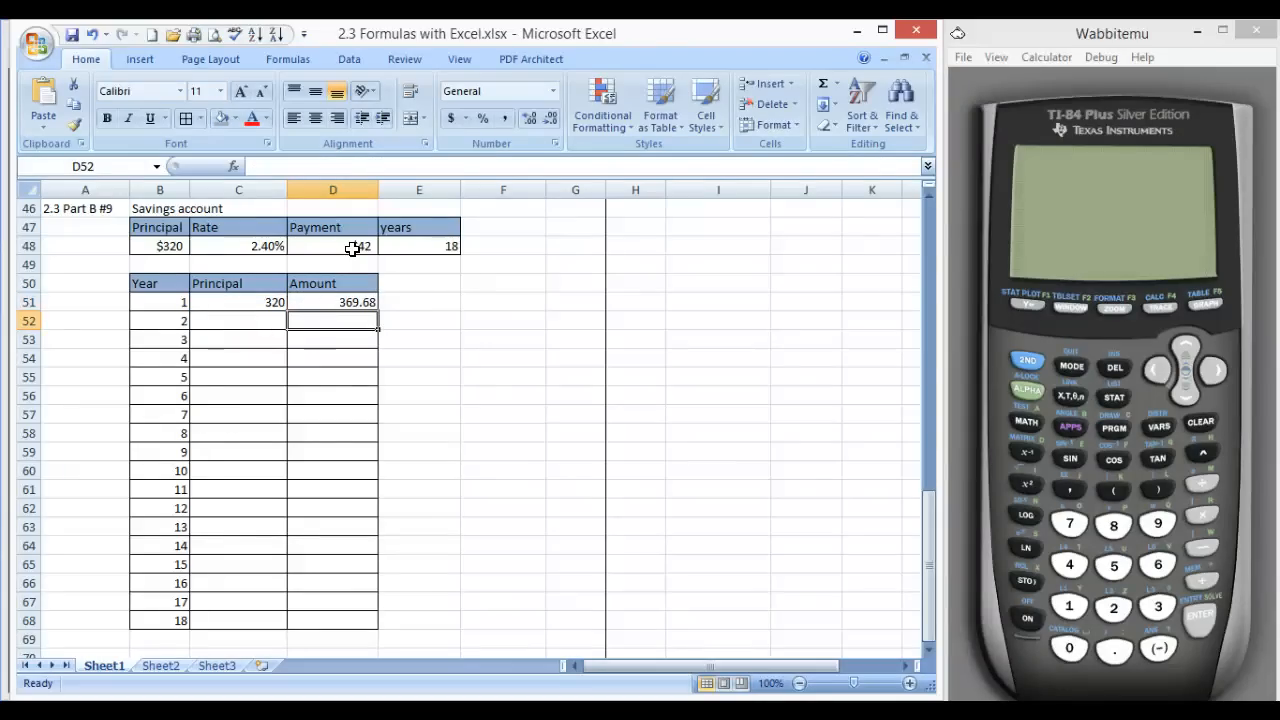
Enter the formula =D51 in C52 to carry the year 1 amount over as the year 2 principal
click(218, 325)
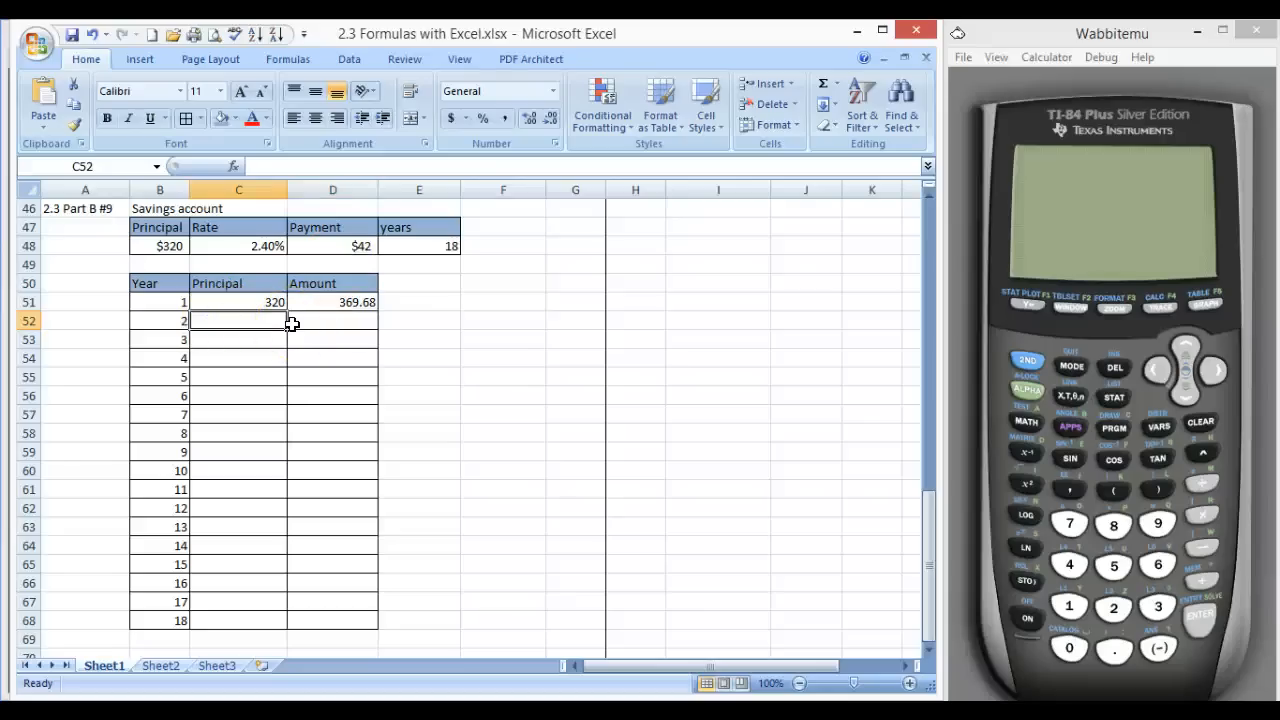
text(=)
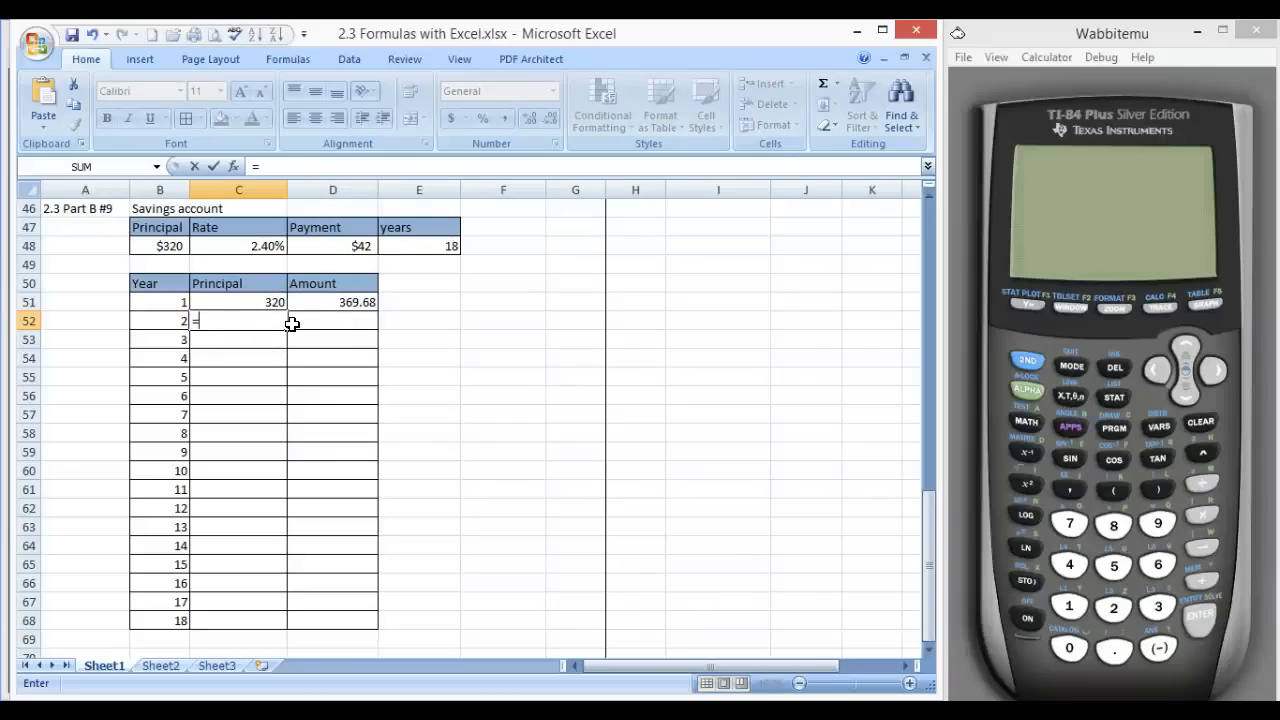
click(342, 302)
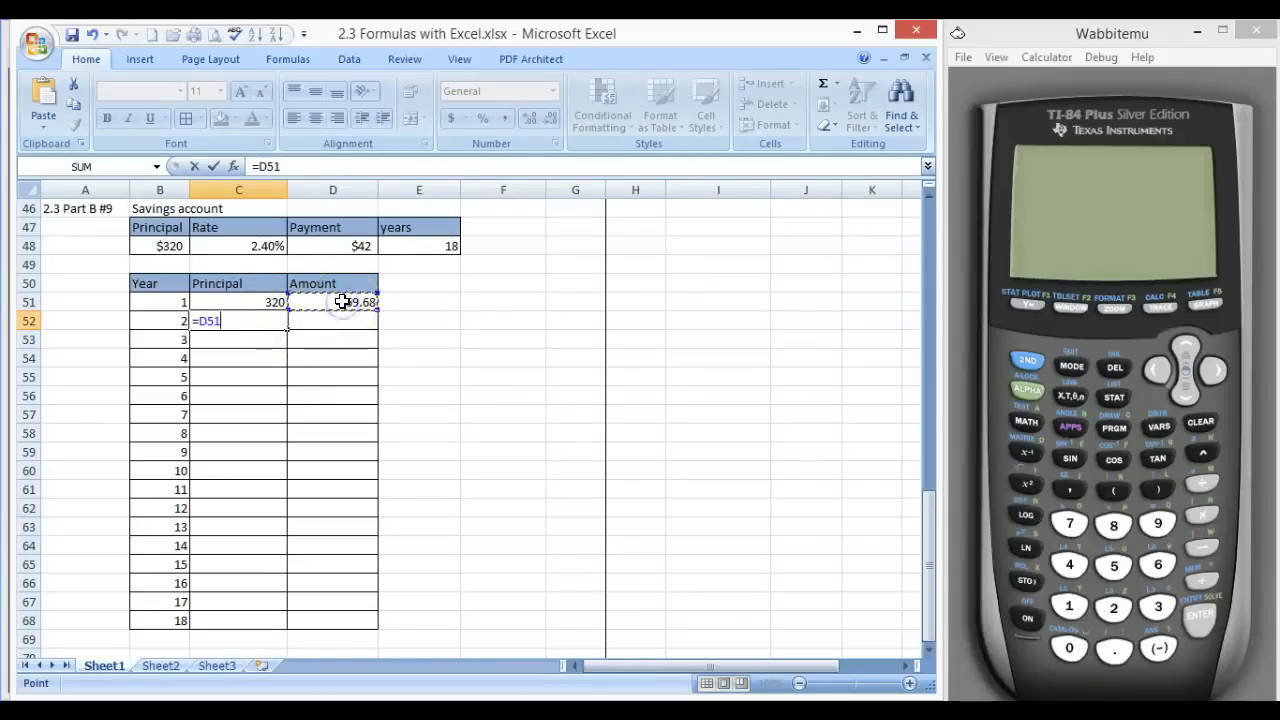
key(Return)
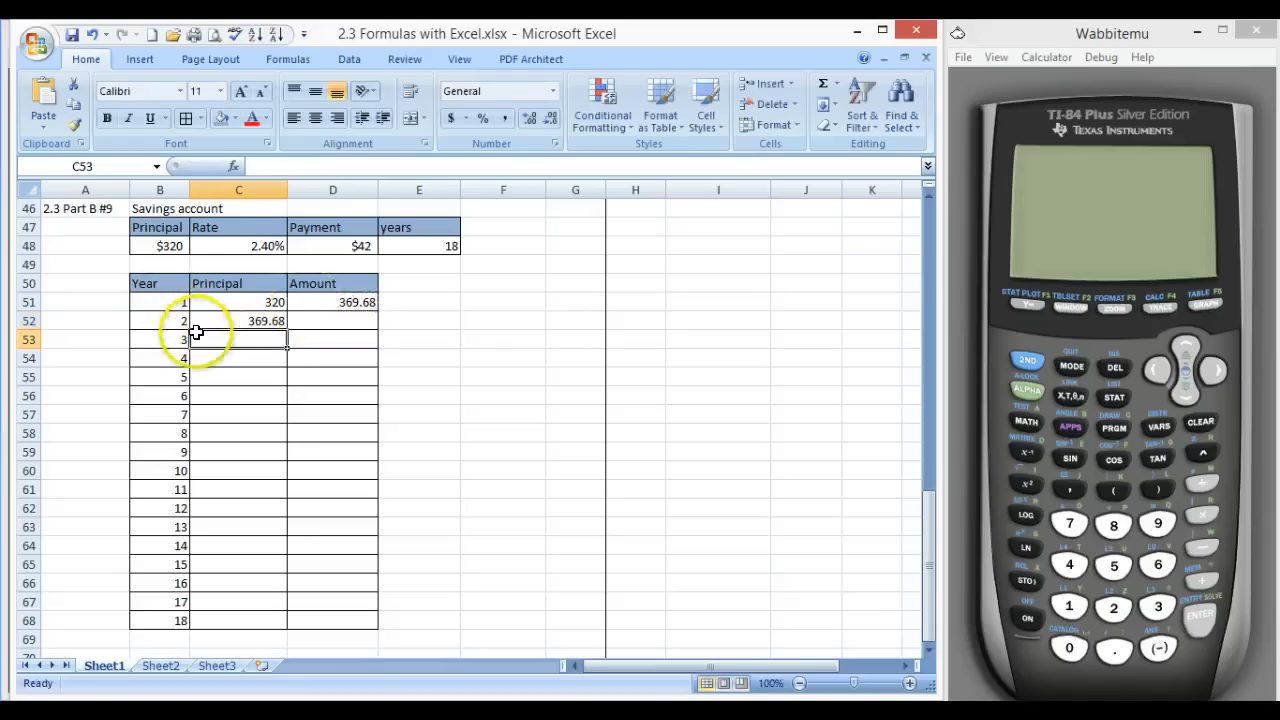
Fill the amount formula from D51 down to D52 only, and inspect the year 2 formulas in C52 and D52
click(308, 320)
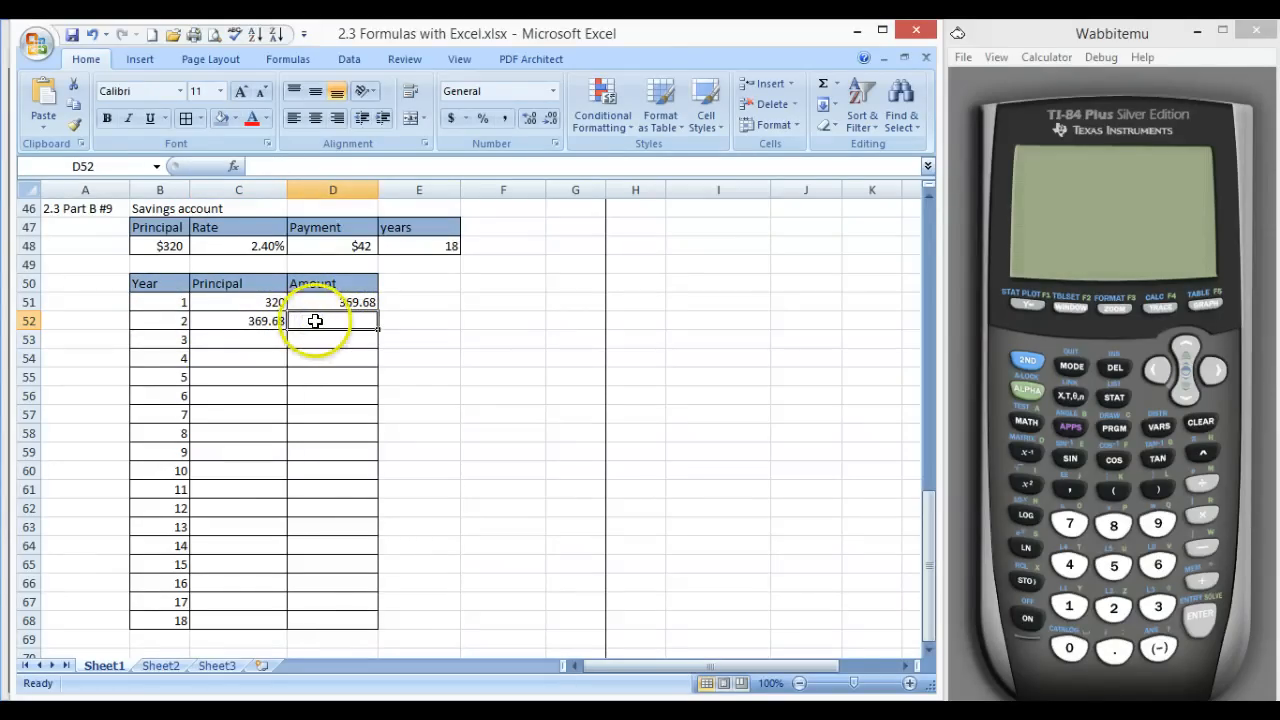
click(316, 301)
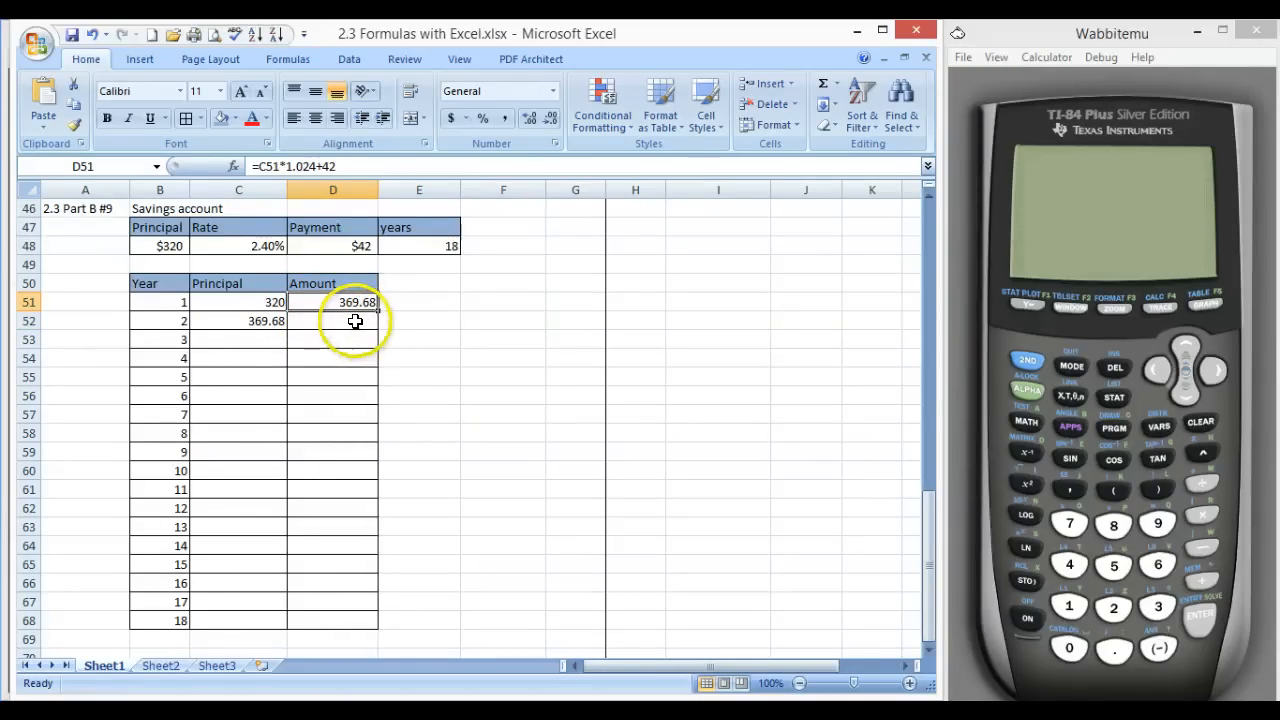
drag(380, 312, 380, 372)
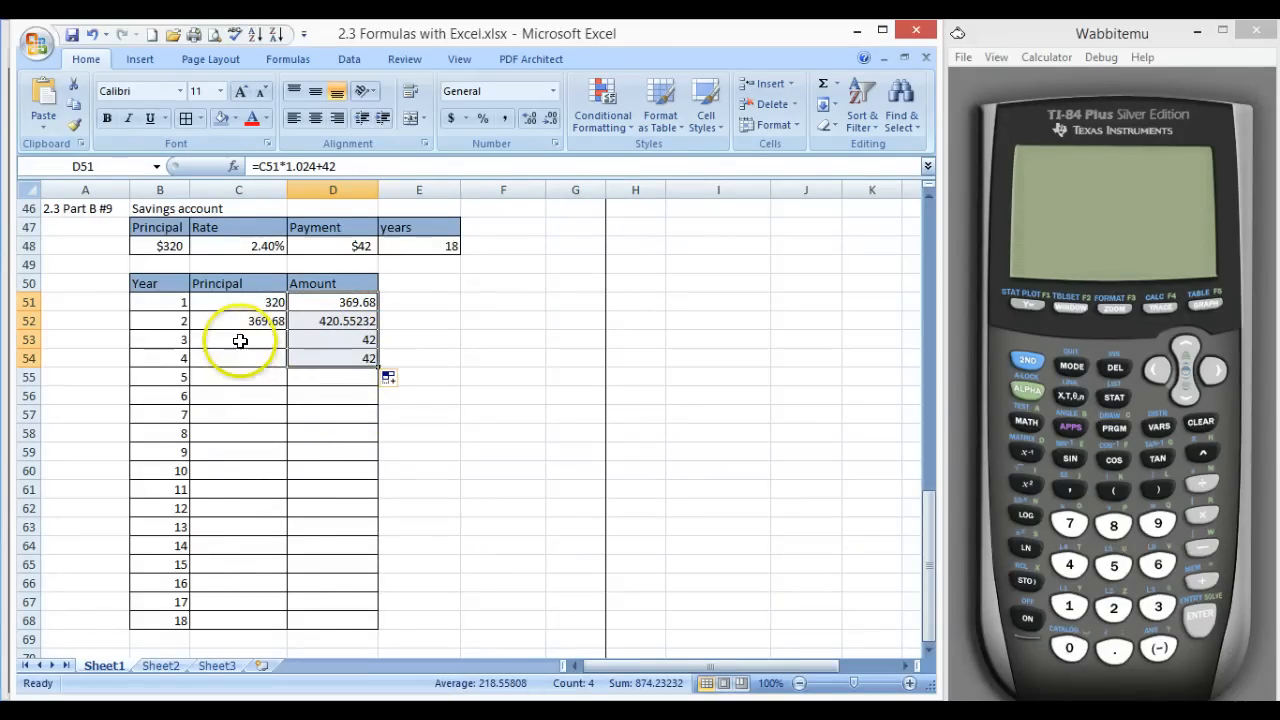
drag(376, 366, 375, 330)
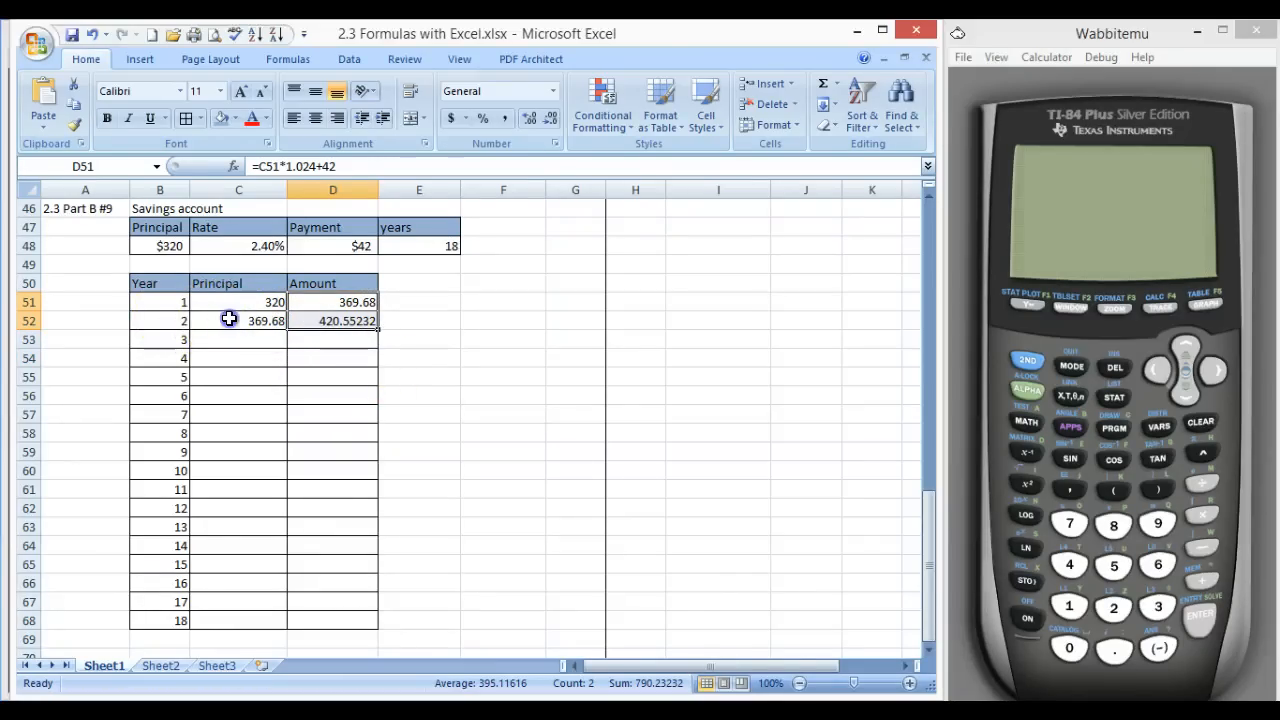
drag(229, 317, 313, 334)
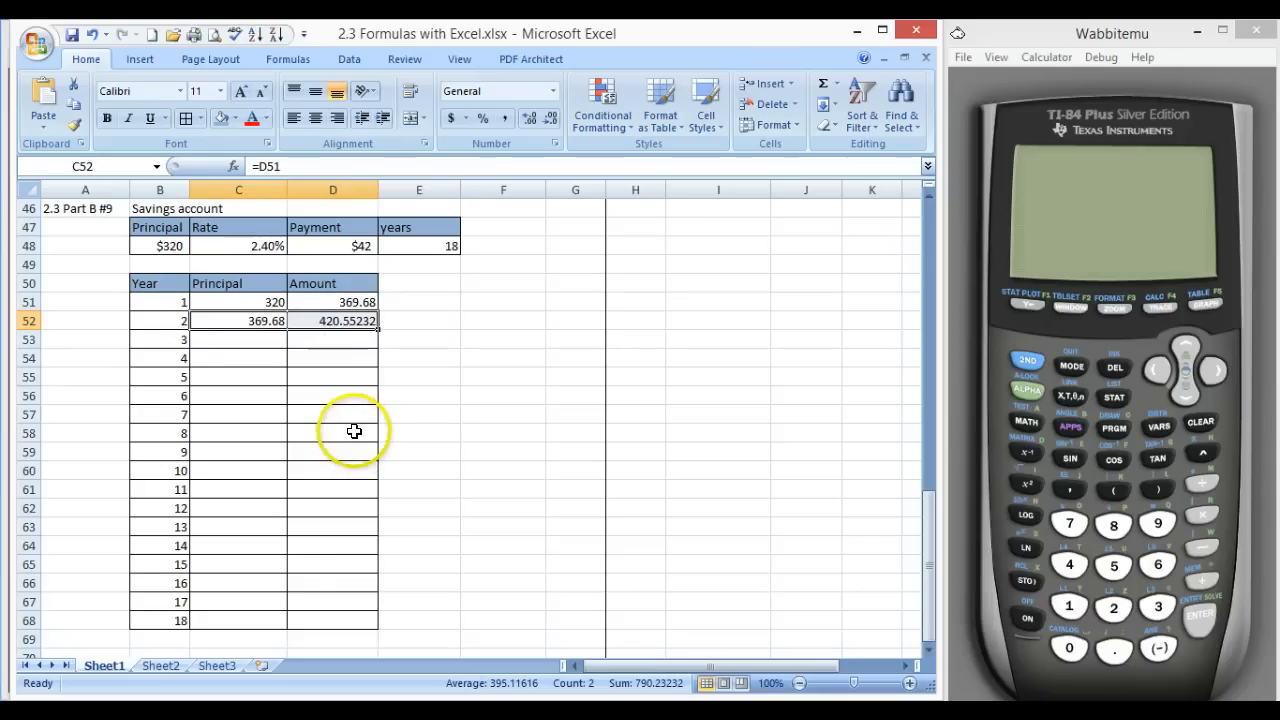
click(240, 324)
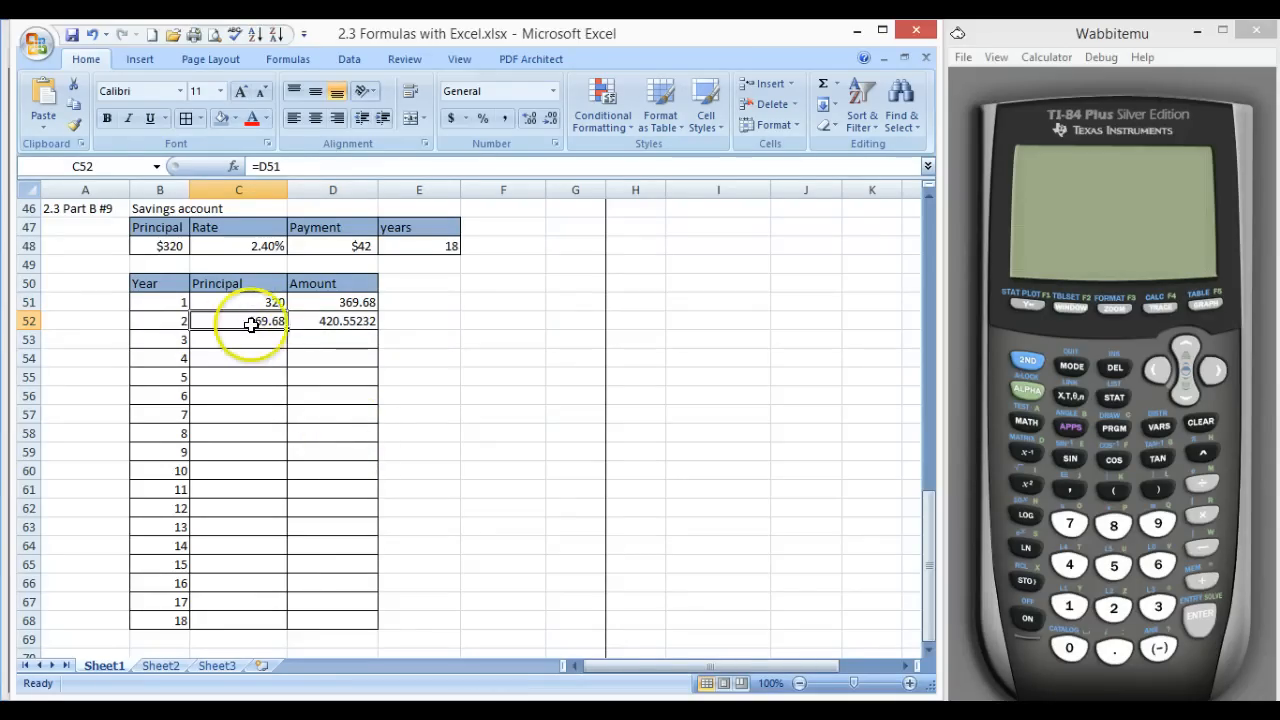
click(322, 323)
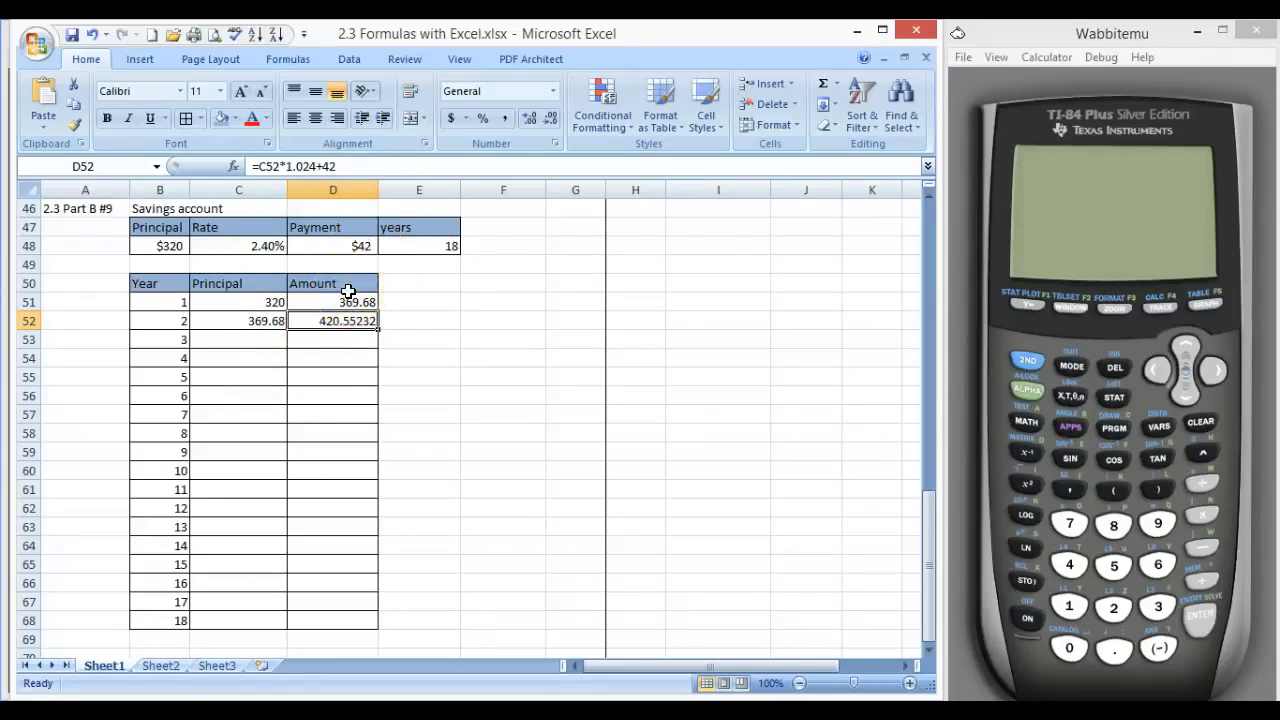
Fill the year 2 principal and amount formulas from C52:D52 down through year 18 in row 68
drag(240, 318, 313, 321)
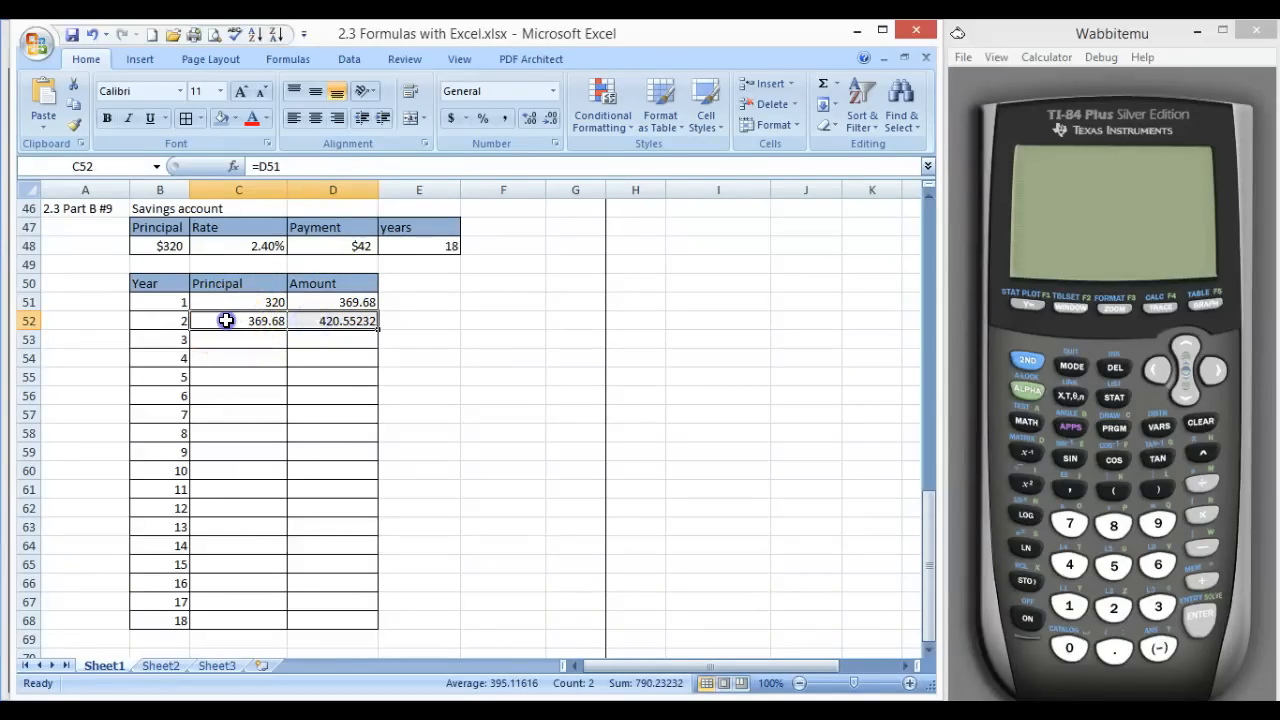
click(227, 320)
drag(227, 320, 306, 320)
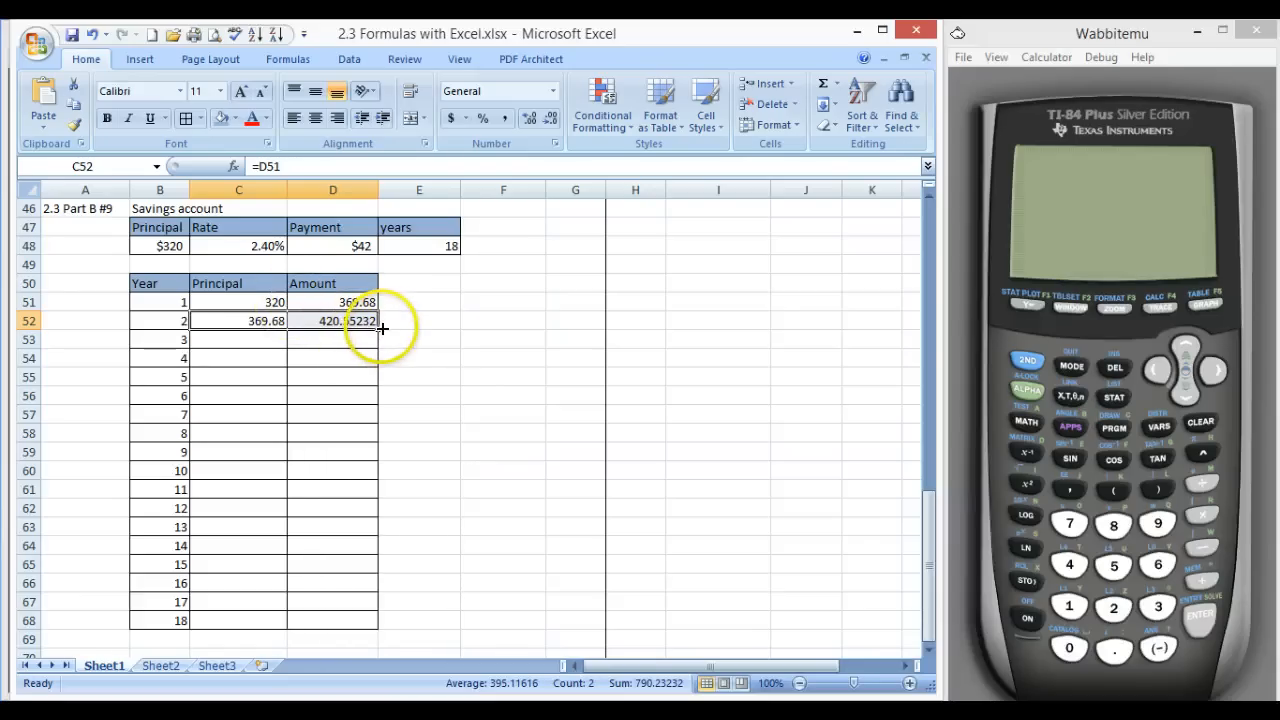
drag(374, 328, 375, 622)
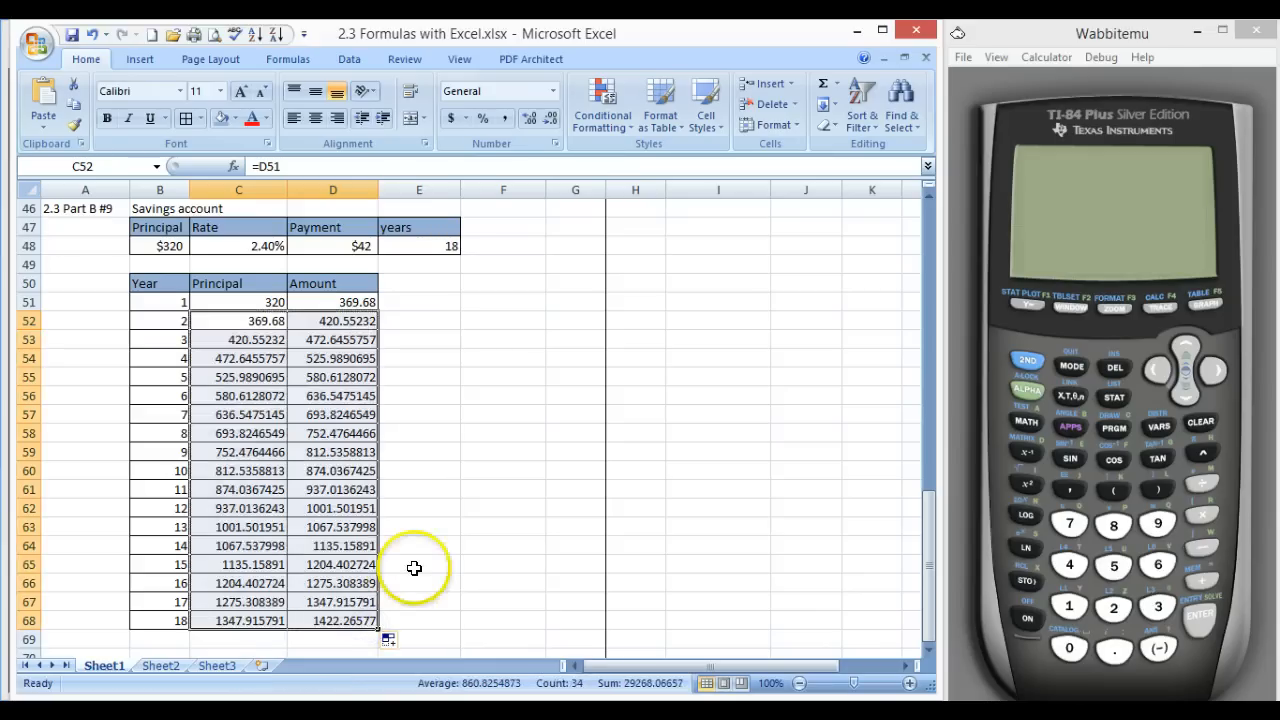
Format the principal and amount values in C51:D68 as Currency with two decimal places and the $ symbol
drag(225, 301, 352, 620)
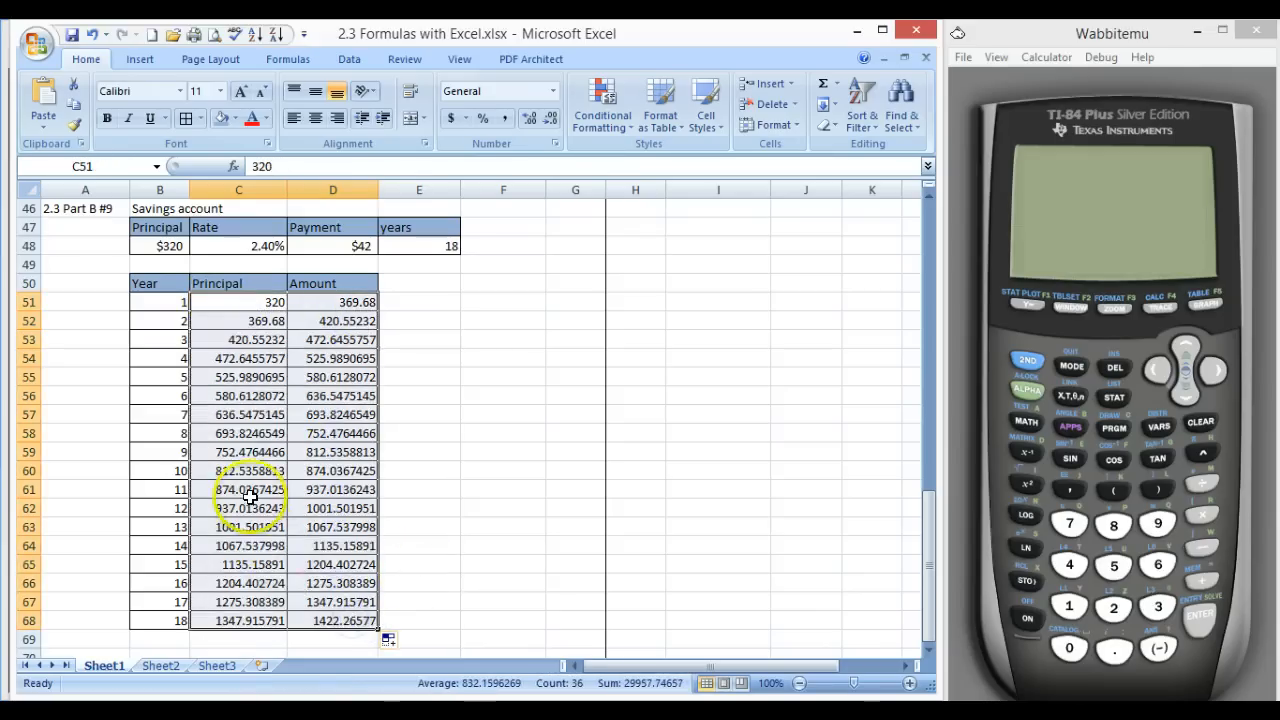
right_click(262, 402)
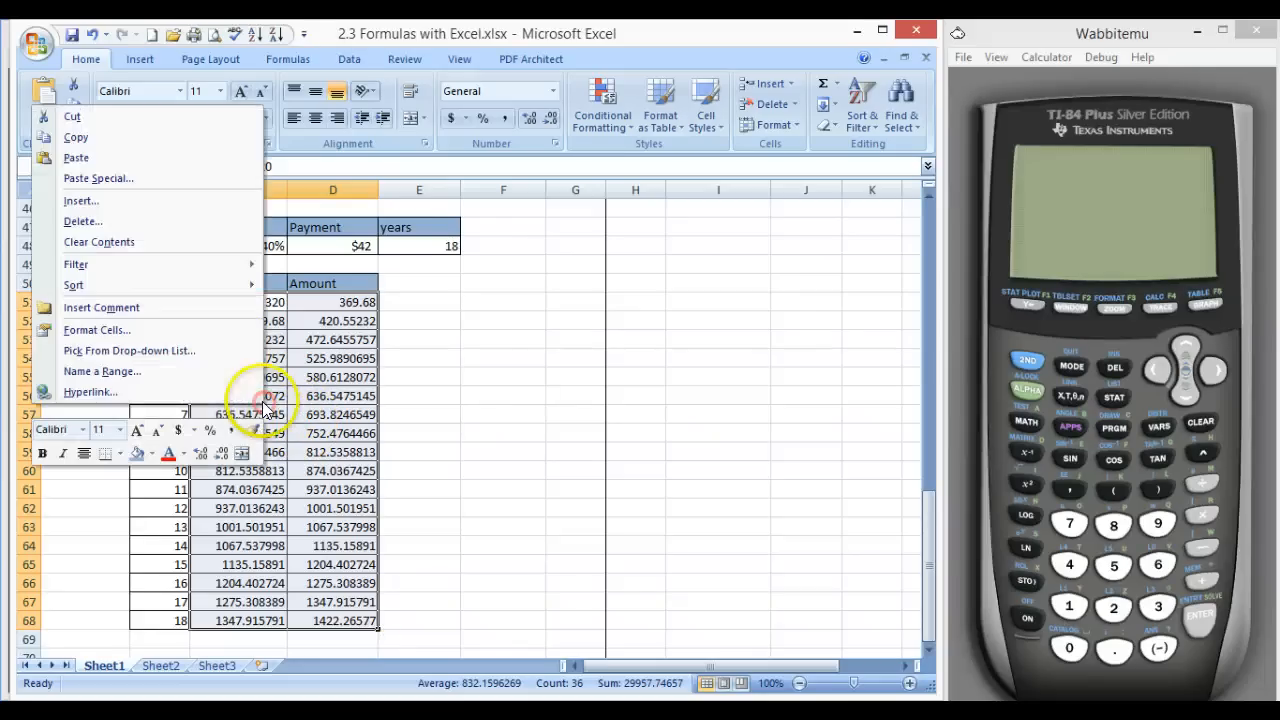
click(177, 329)
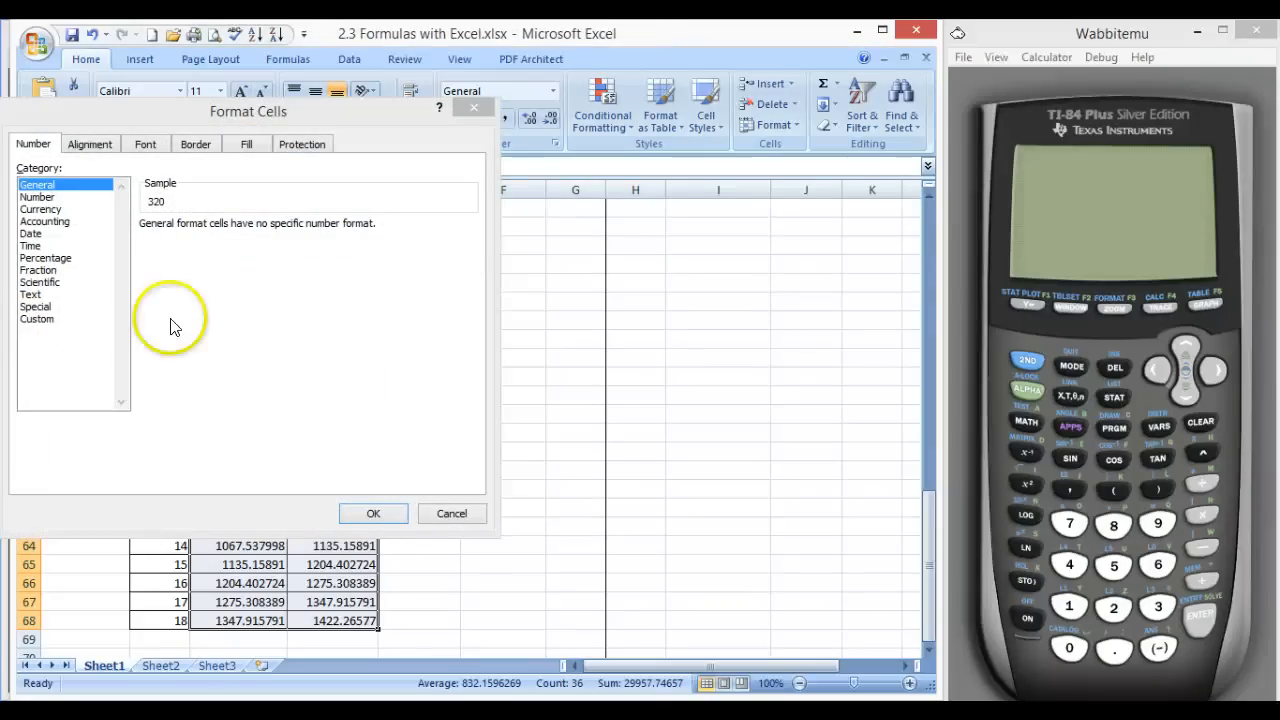
click(40, 209)
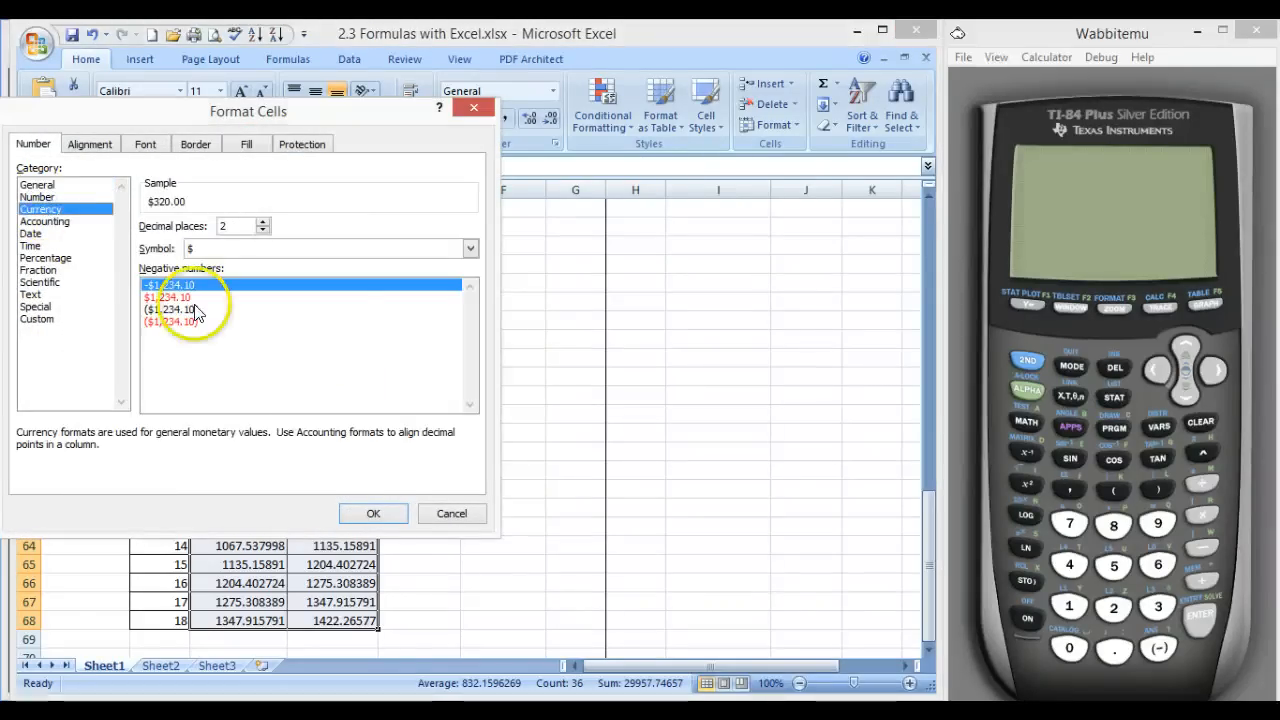
click(379, 516)
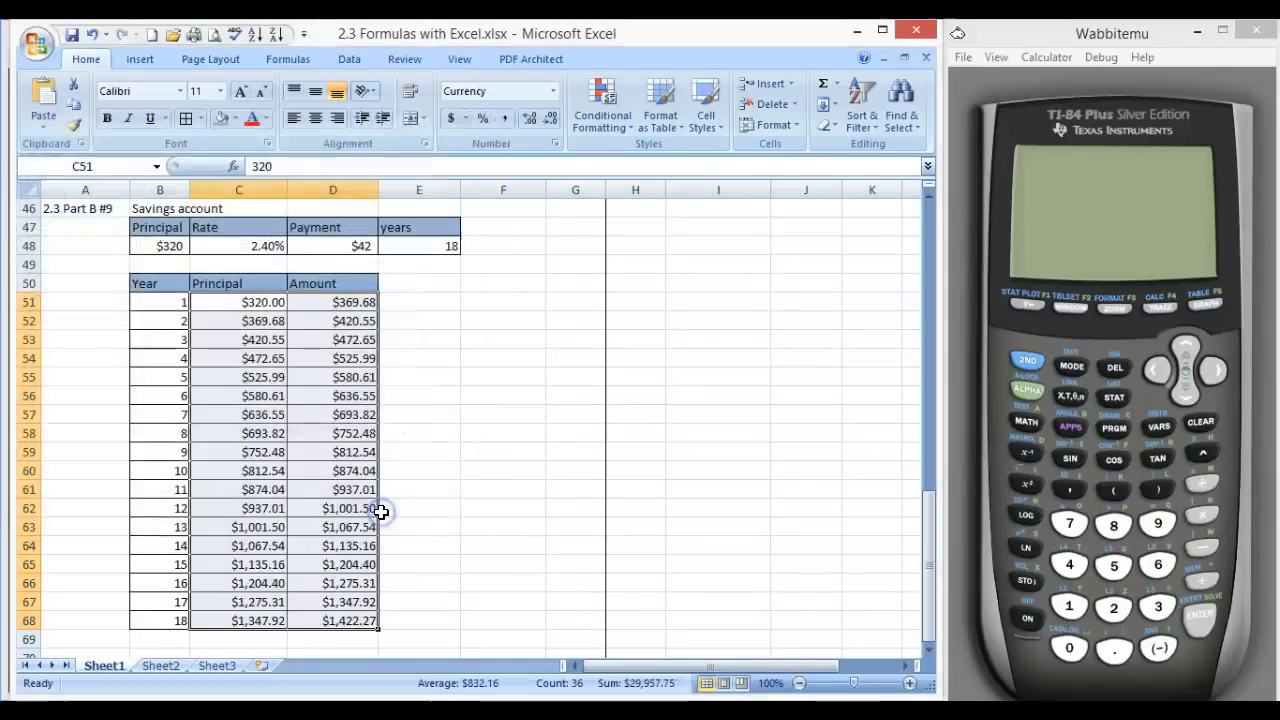
click(472, 520)
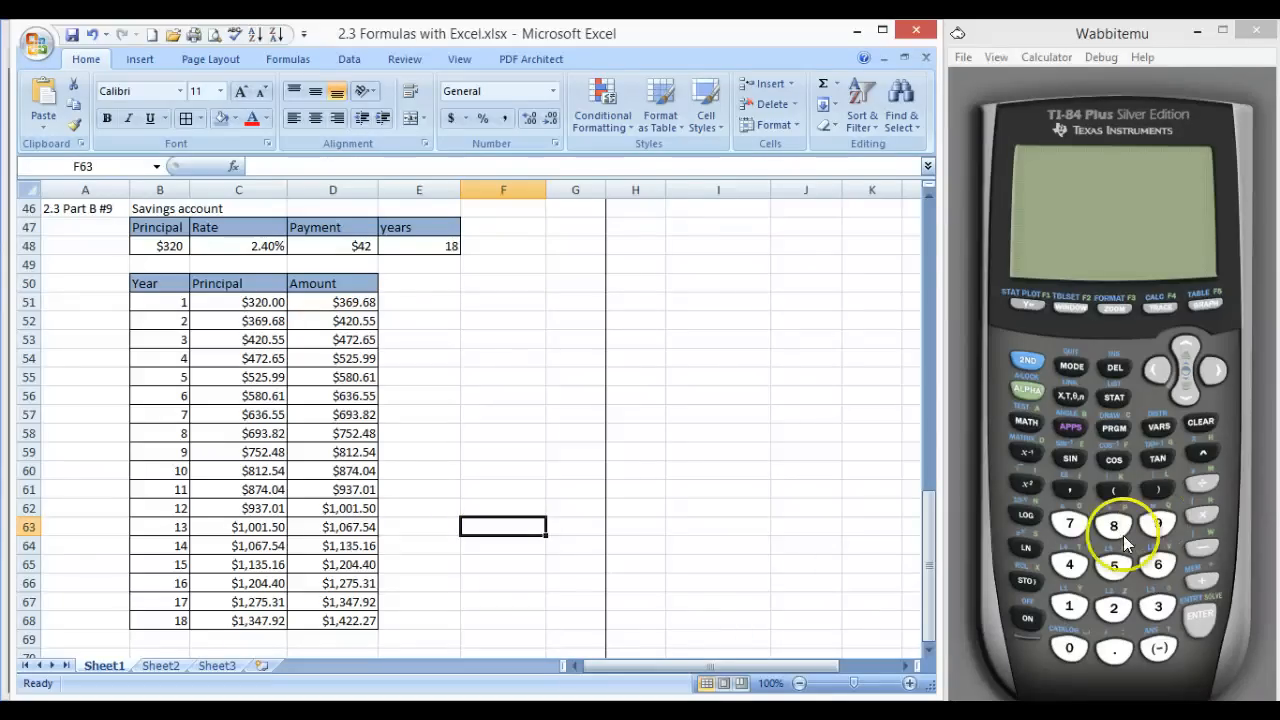
Return to the rectangle table and its units section at the start of the sheet
scroll(626, 528, up, 6)
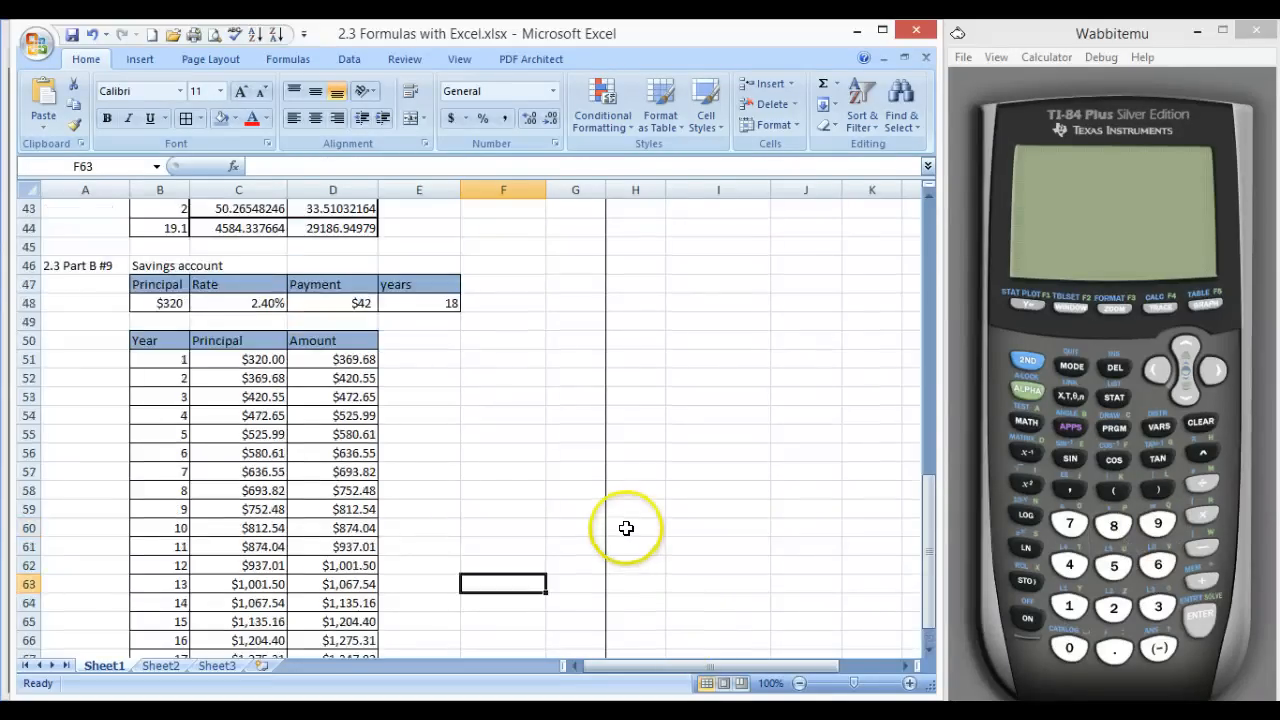
scroll(626, 528, up, 9)
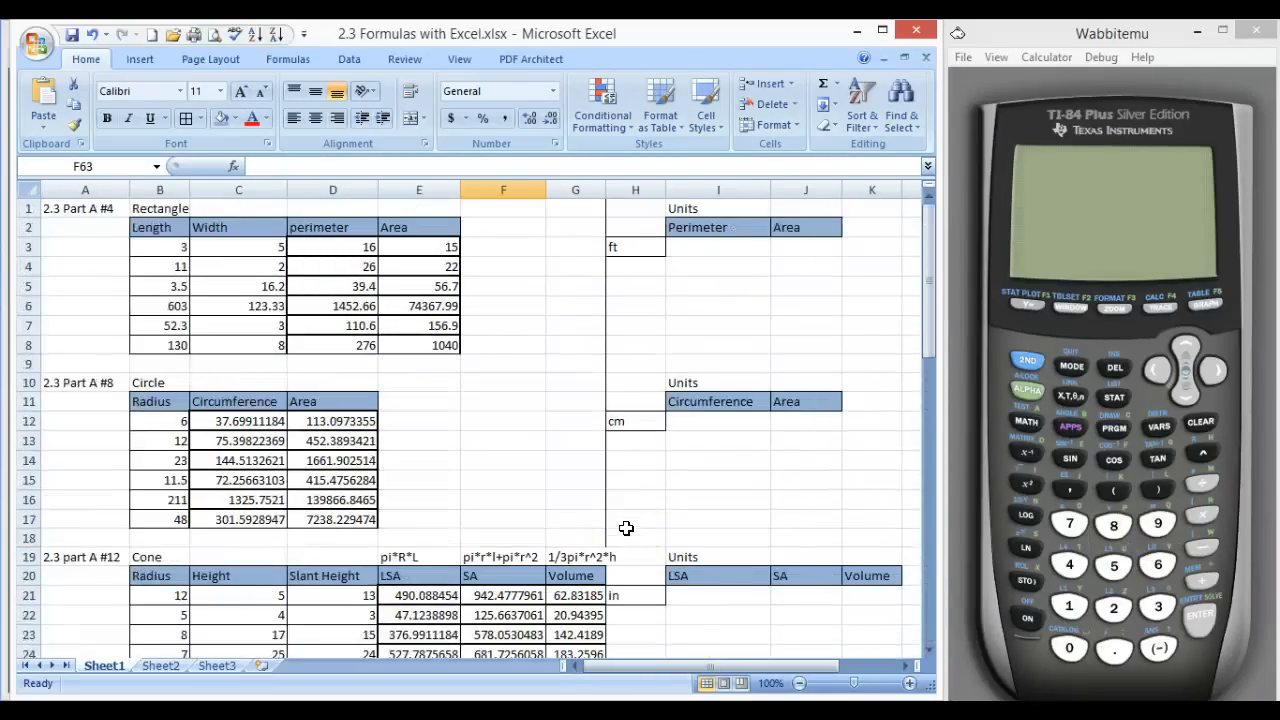